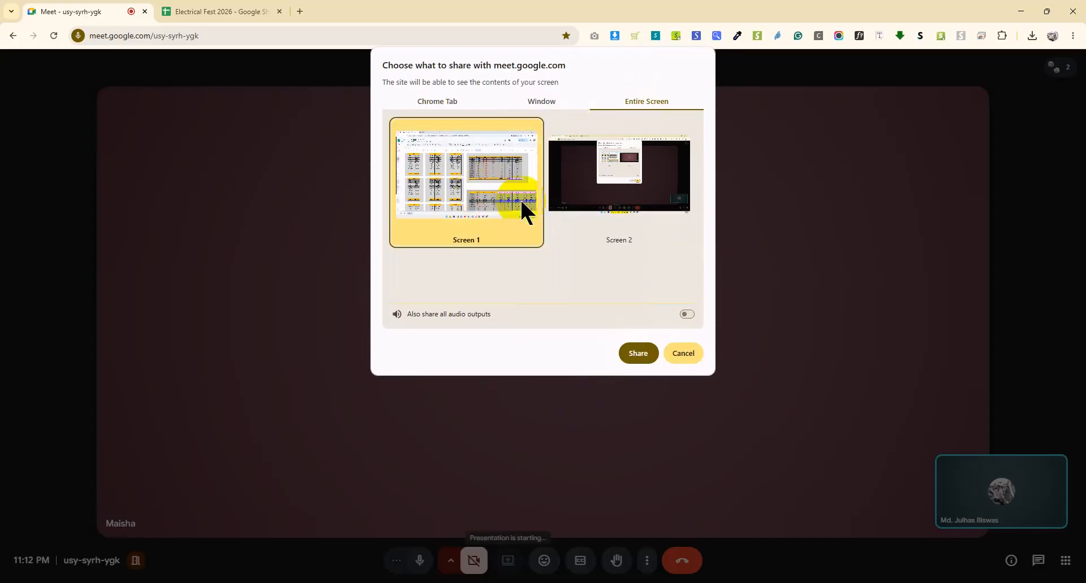
# Step: Share the entire screen with the meeting and switch to Sheet1 of the Electrical Fest 2026 spreadsheet
pyautogui.click(639, 355)
pyautogui.click(236, 16)
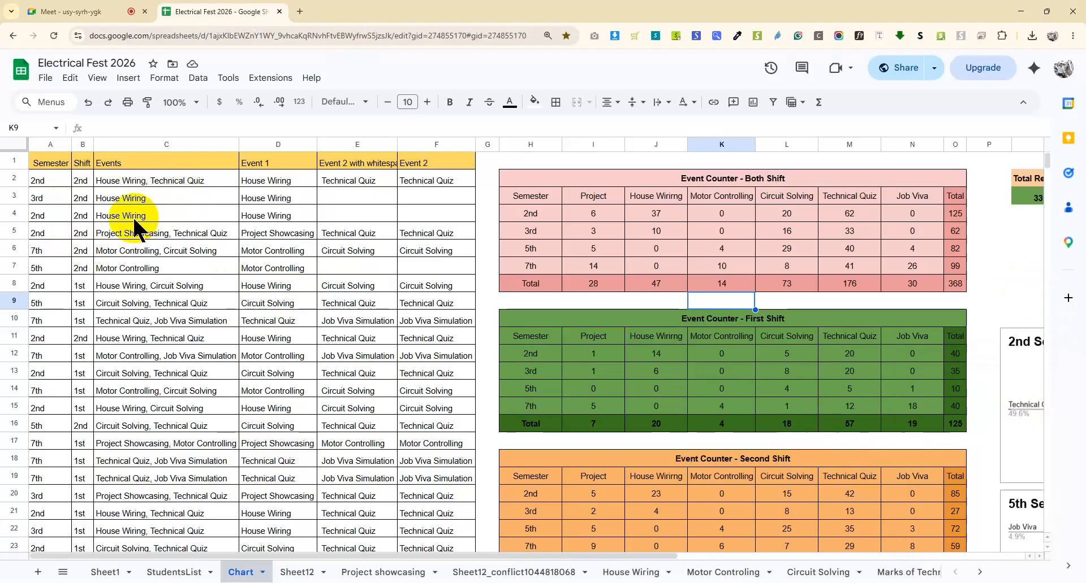
pyautogui.click(103, 574)
pyautogui.click(164, 212)
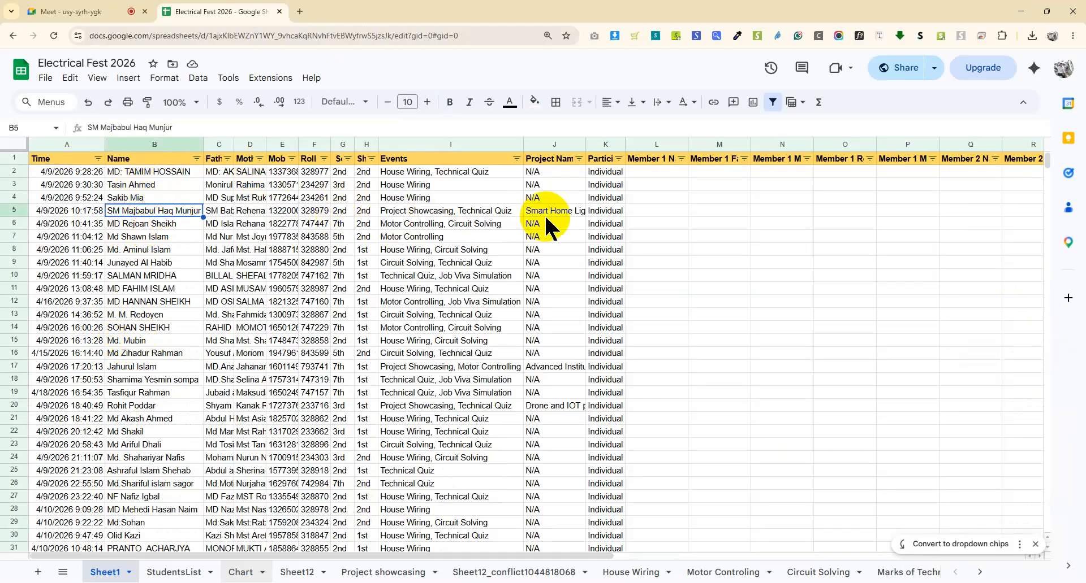
pyautogui.click(735, 354)
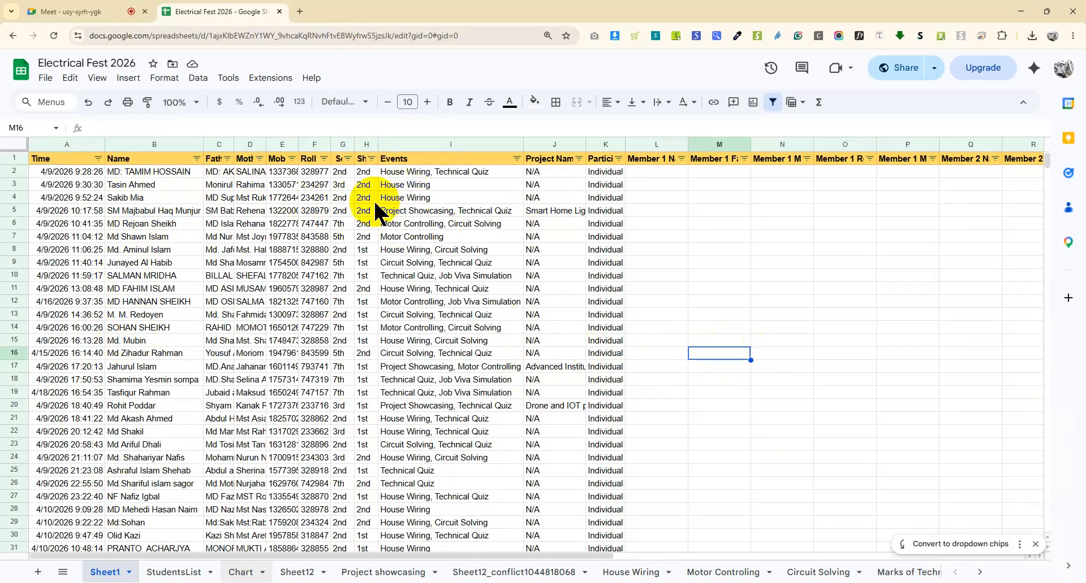
# Step: Examine the first registration's fields in row 2, from time, name and parents' names through mobile, roll, semester and shift
pyautogui.click(50, 173)
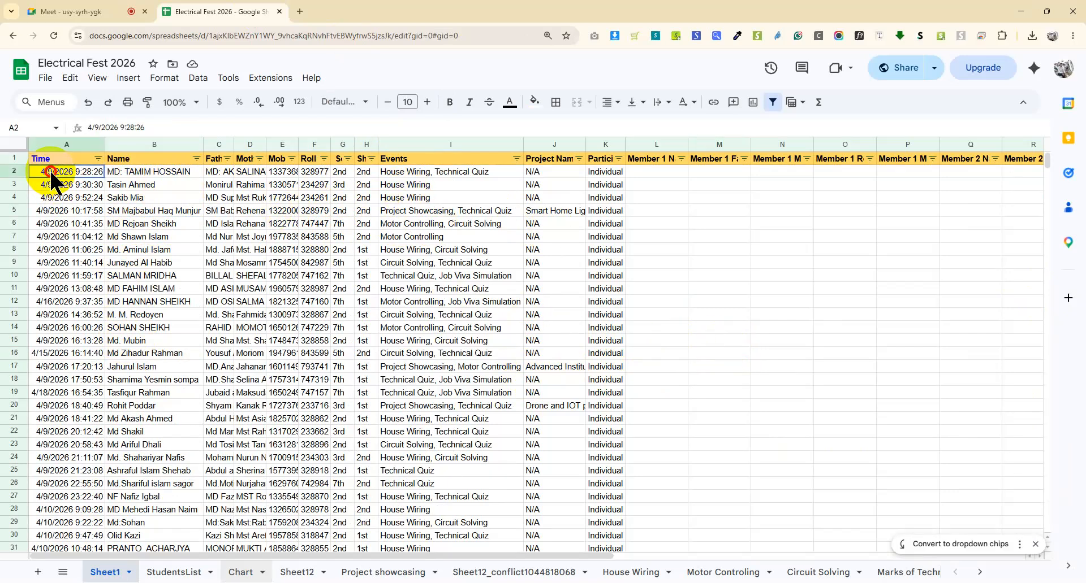
pyautogui.click(144, 173)
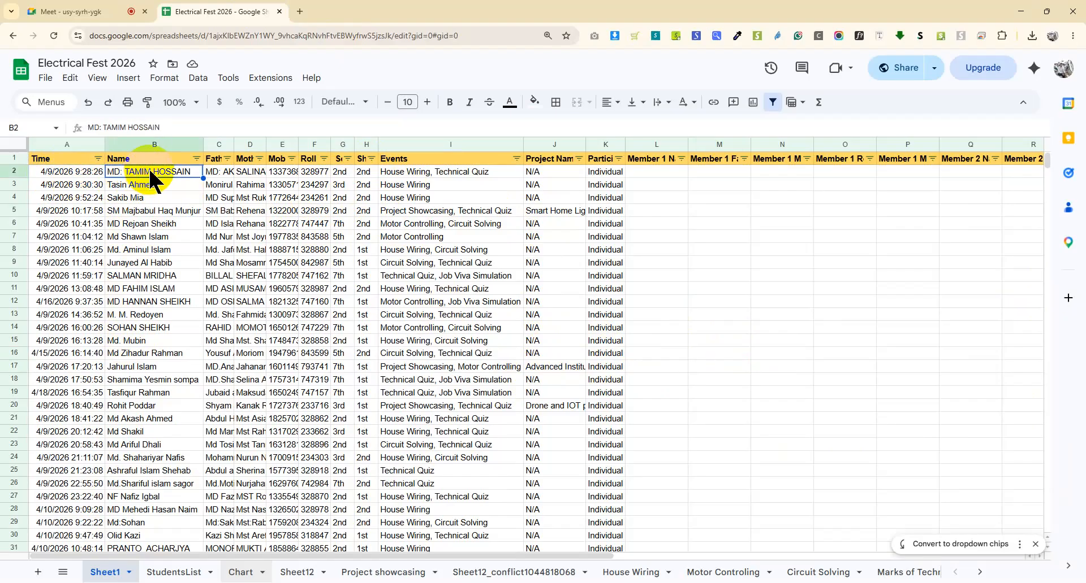
pyautogui.click(218, 173)
pyautogui.click(249, 172)
pyautogui.click(279, 172)
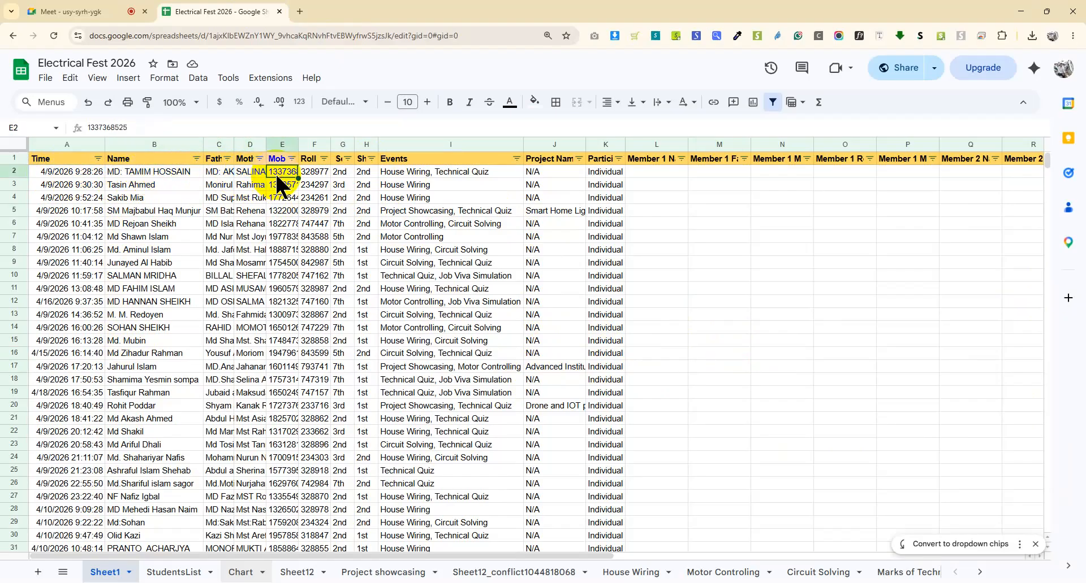
pyautogui.click(312, 173)
pyautogui.click(342, 173)
pyautogui.click(364, 173)
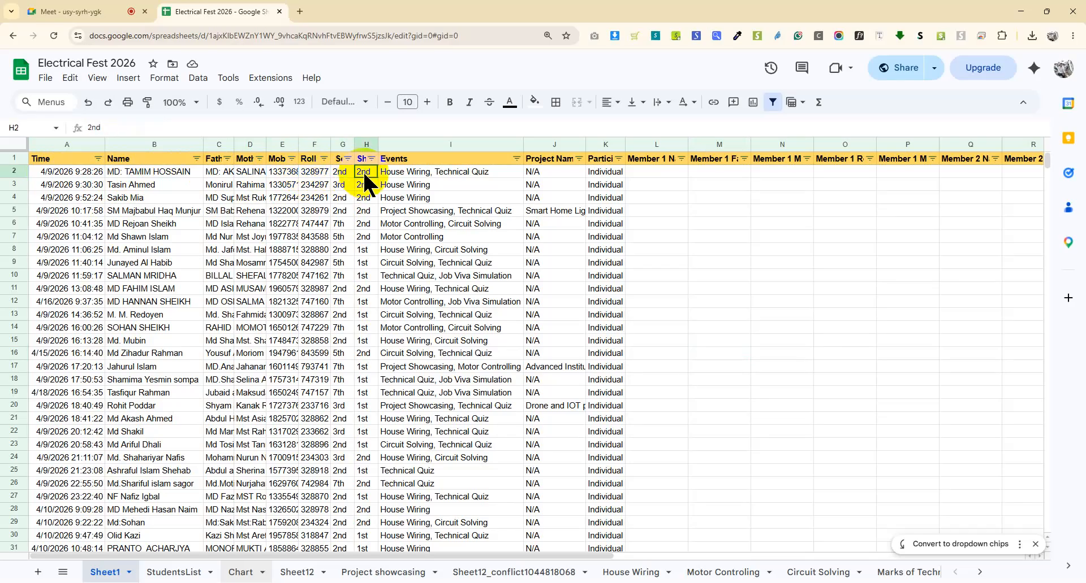
# Step: Inspect several entries in the Events column and the project name in row 17
pyautogui.click(446, 175)
pyautogui.click(450, 249)
pyautogui.click(460, 341)
pyautogui.click(460, 383)
pyautogui.click(451, 433)
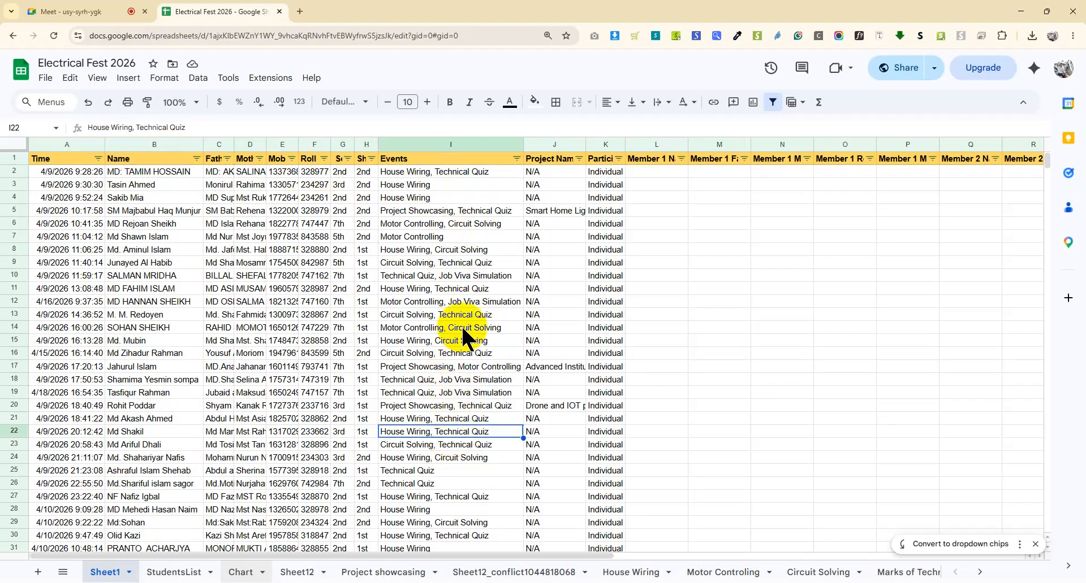
pyautogui.click(537, 364)
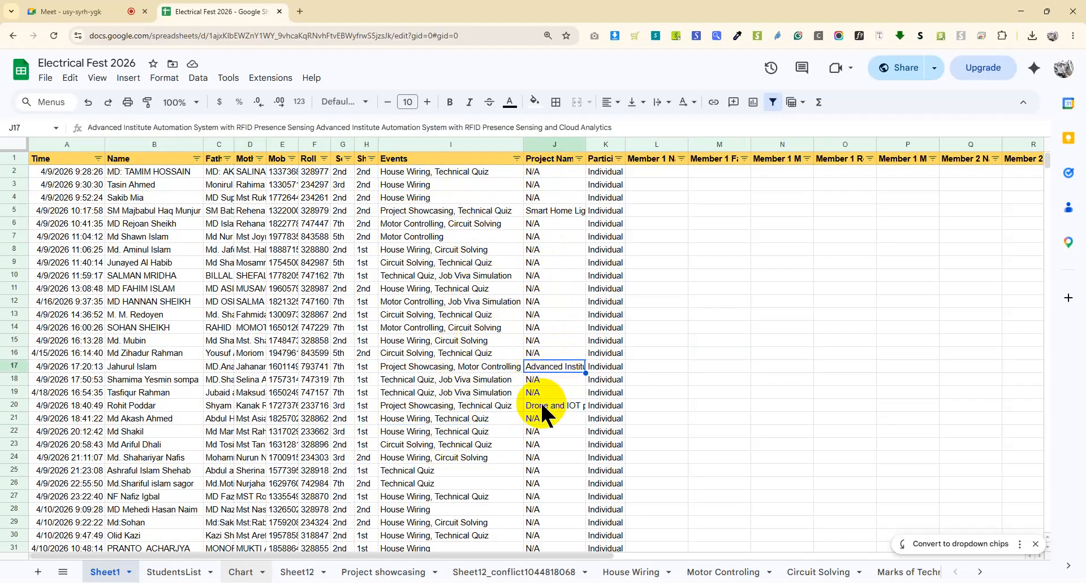
# Step: Check the group member details in row 44, and return to the father's name and student name in row 2
pyautogui.scroll(-6, 538, 411)
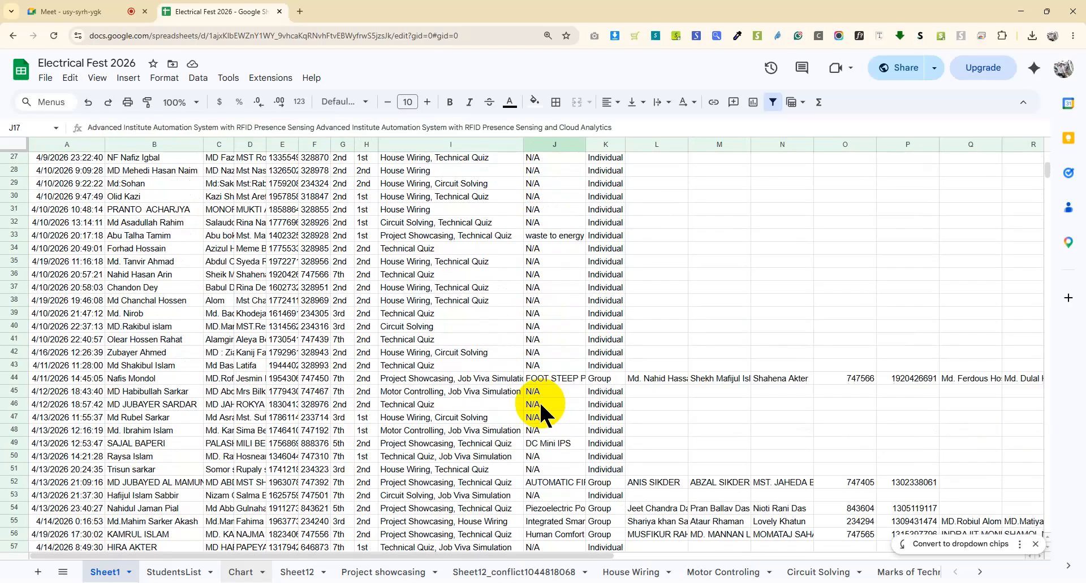
pyautogui.click(666, 379)
pyautogui.scroll(6, 579, 424)
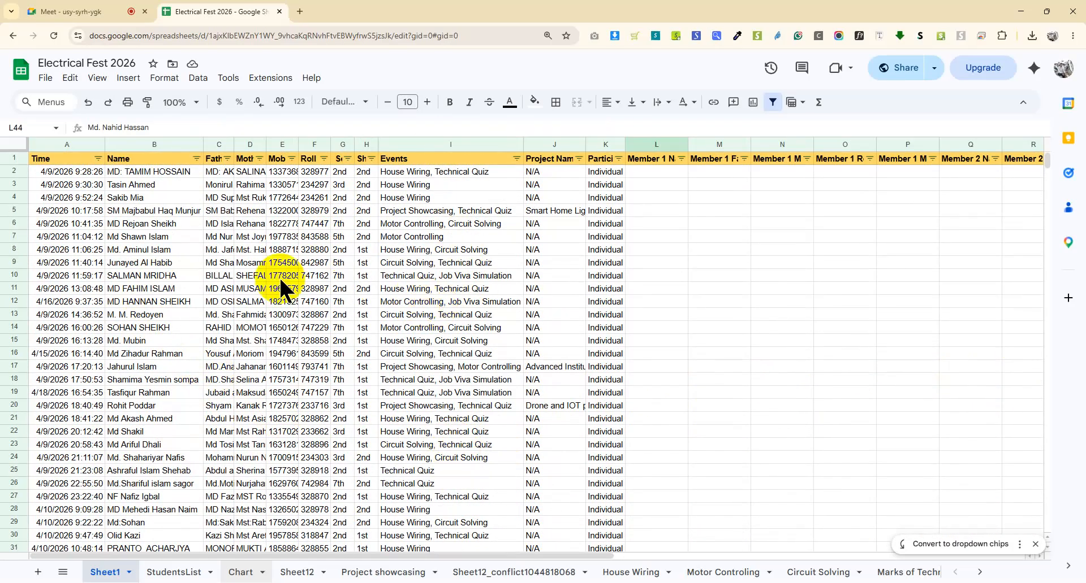
pyautogui.click(217, 173)
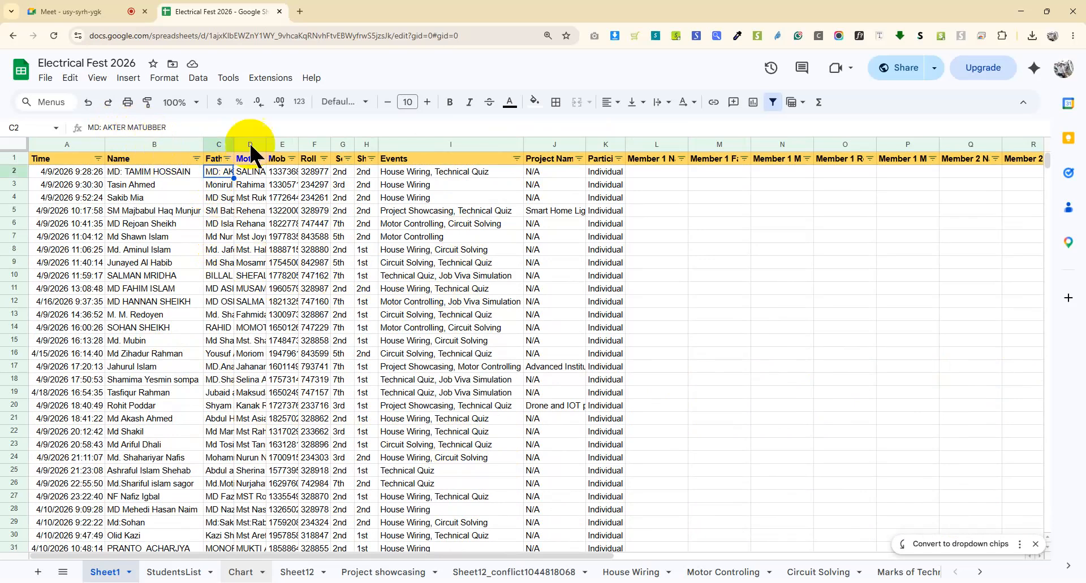
pyautogui.click(145, 174)
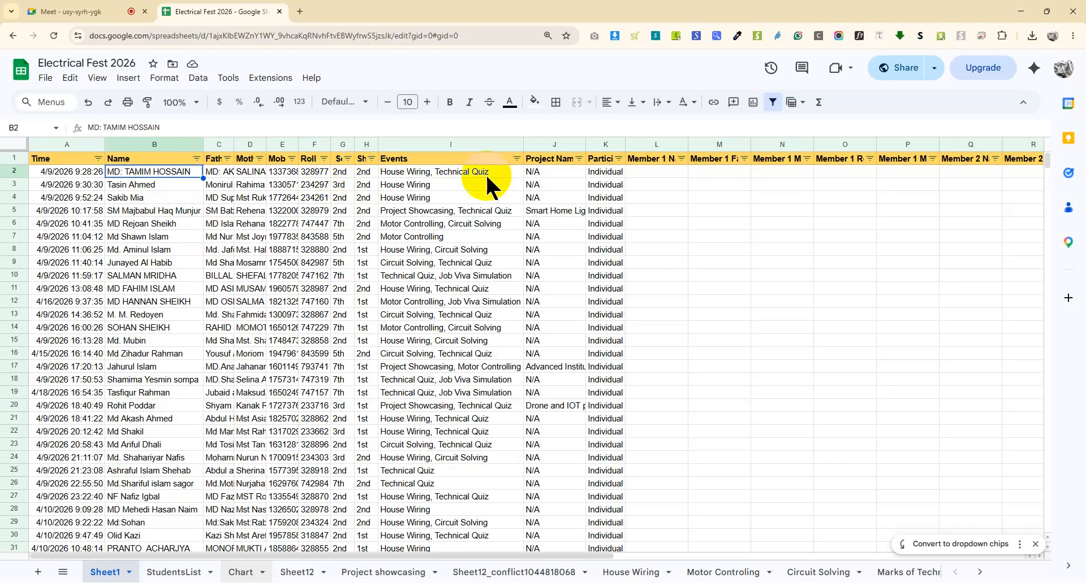
# Step: View the StudentsList sheet and review the event counter tables on the Chart sheet
pyautogui.click(180, 572)
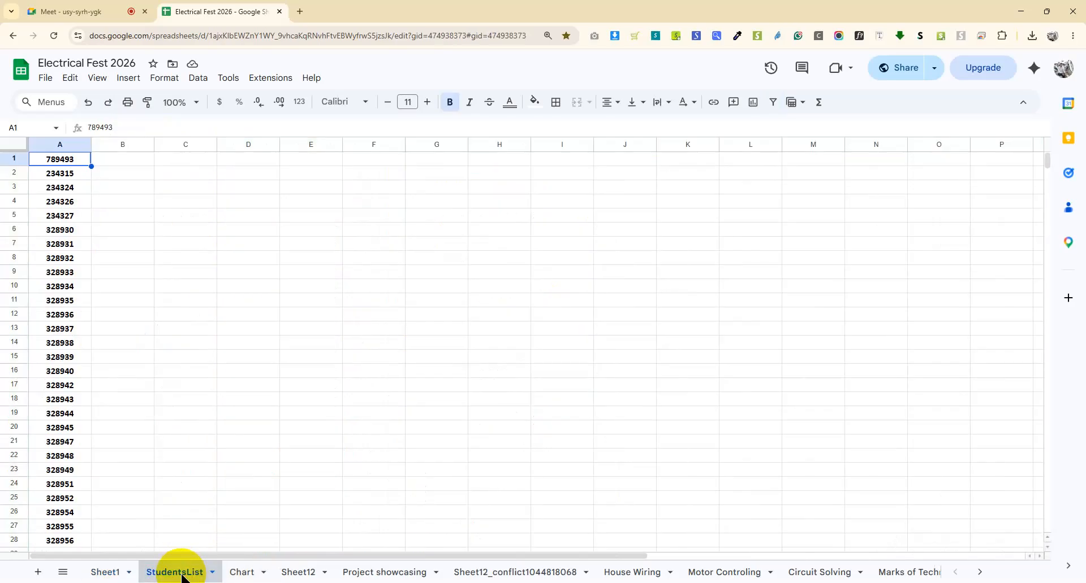
pyautogui.click(237, 573)
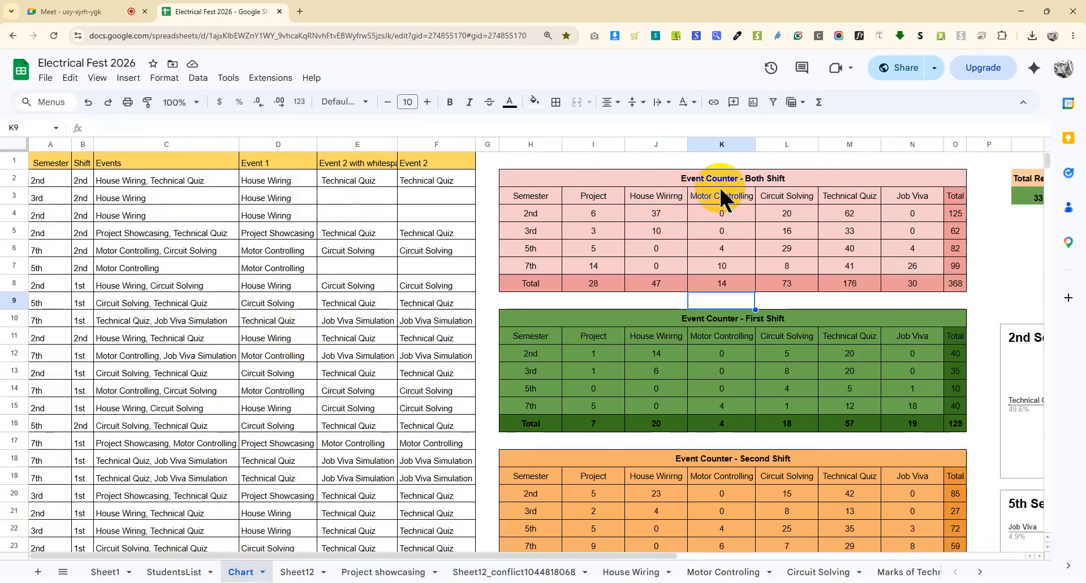
pyautogui.scroll(-2, 713, 340)
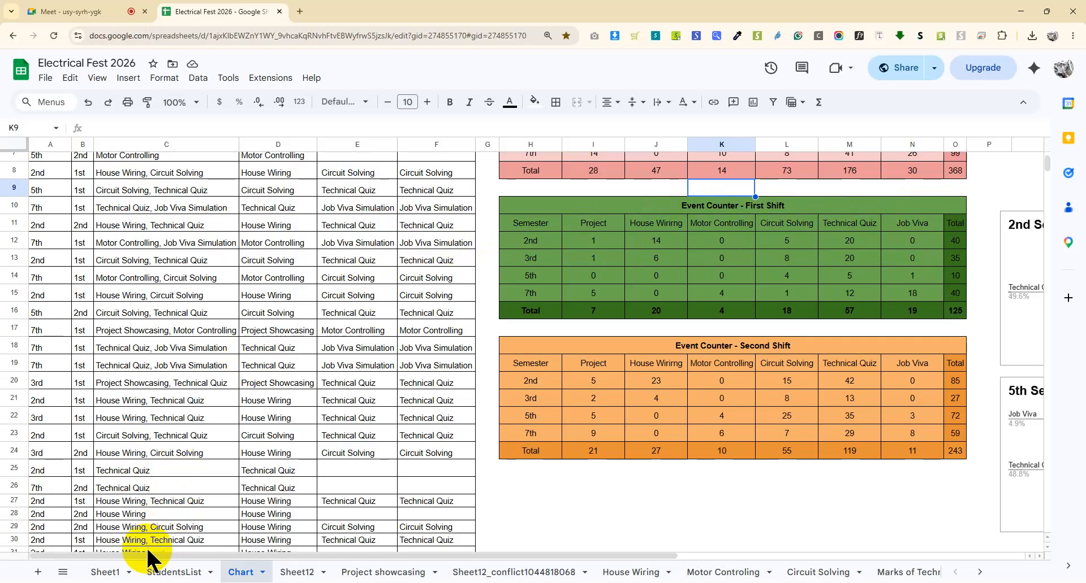
# Step: Look through the registrations on Sheet1 down to the last filled row
pyautogui.click(100, 574)
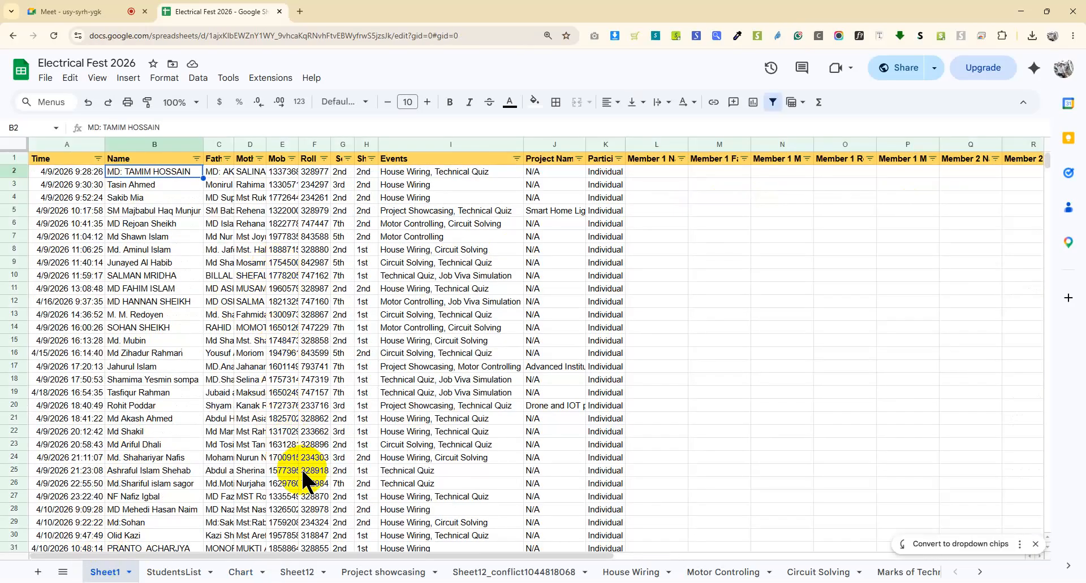
pyautogui.scroll(-7, 363, 340)
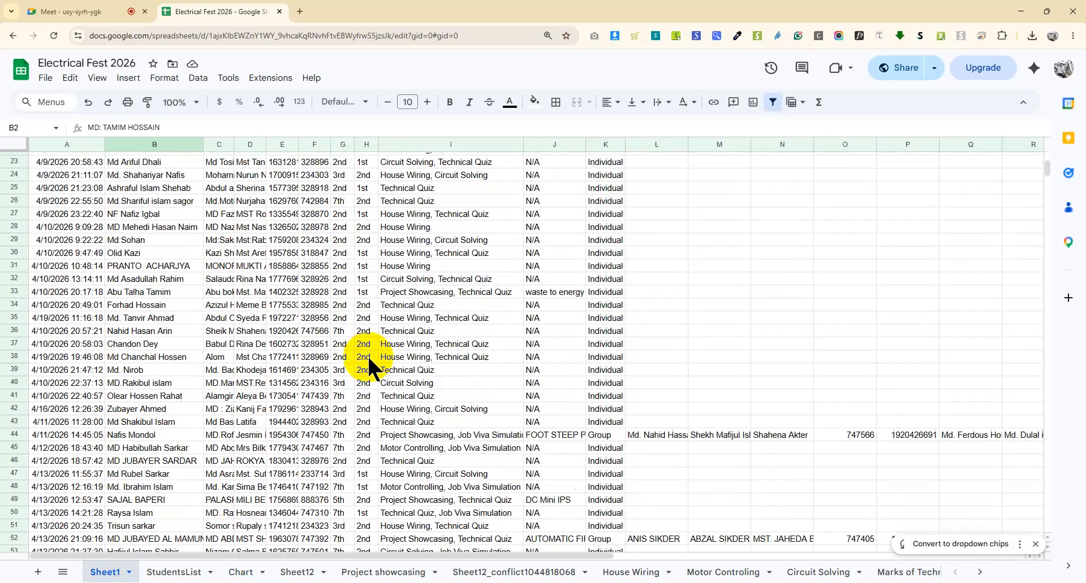
pyautogui.scroll(-20, 378, 419)
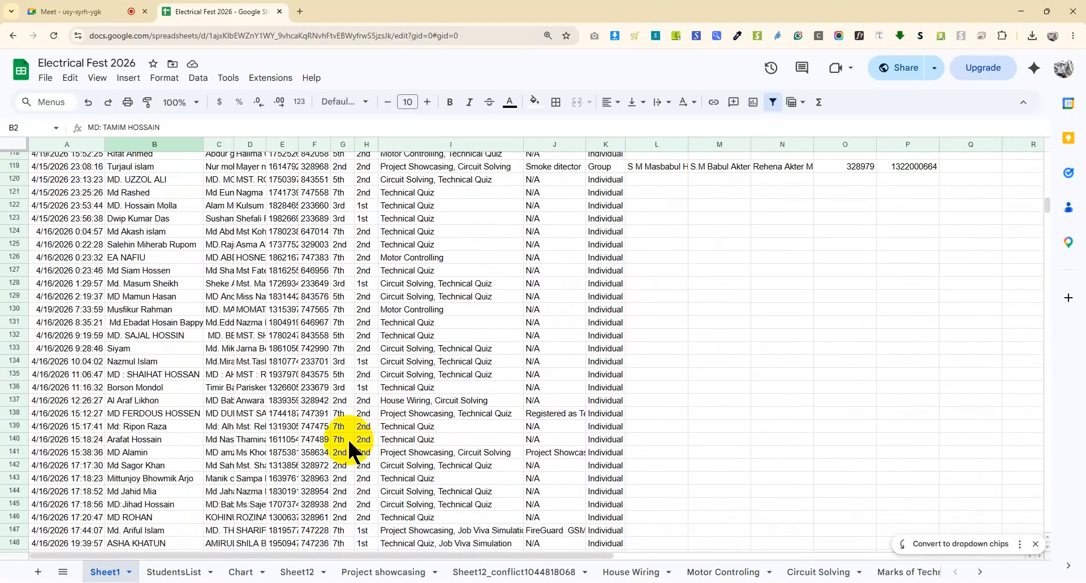
pyautogui.scroll(-7, 351, 461)
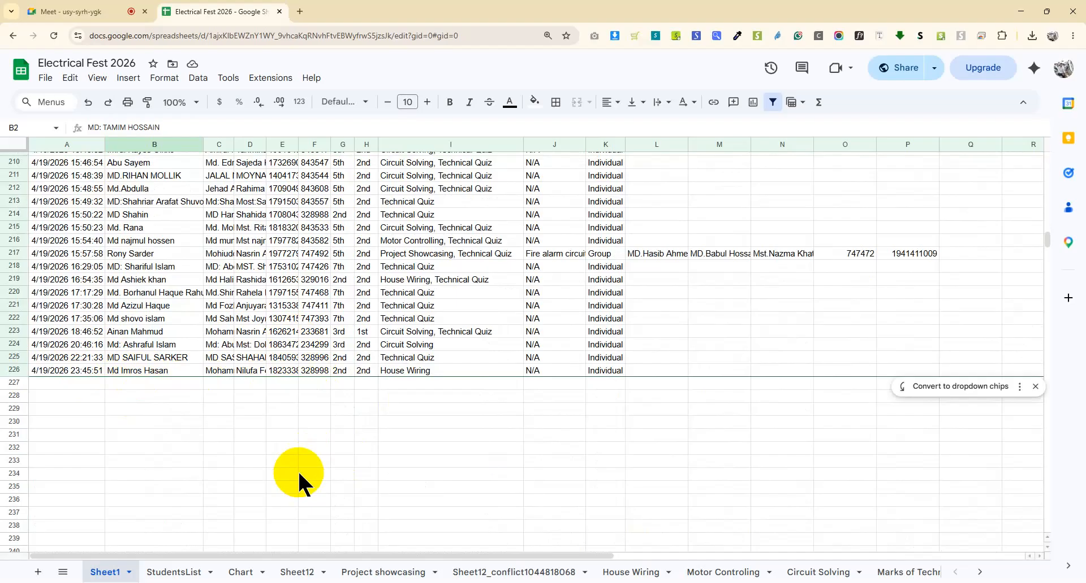
# Step: Examine the First Shift and Second Shift event counter tables on the Chart sheet
pyautogui.click(239, 572)
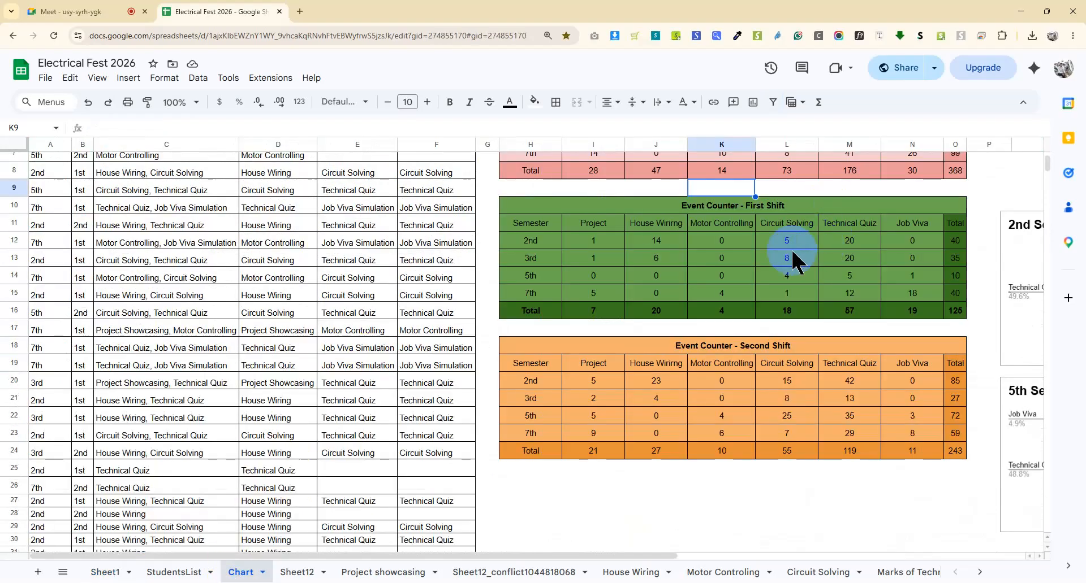
pyautogui.scroll(1, 735, 280)
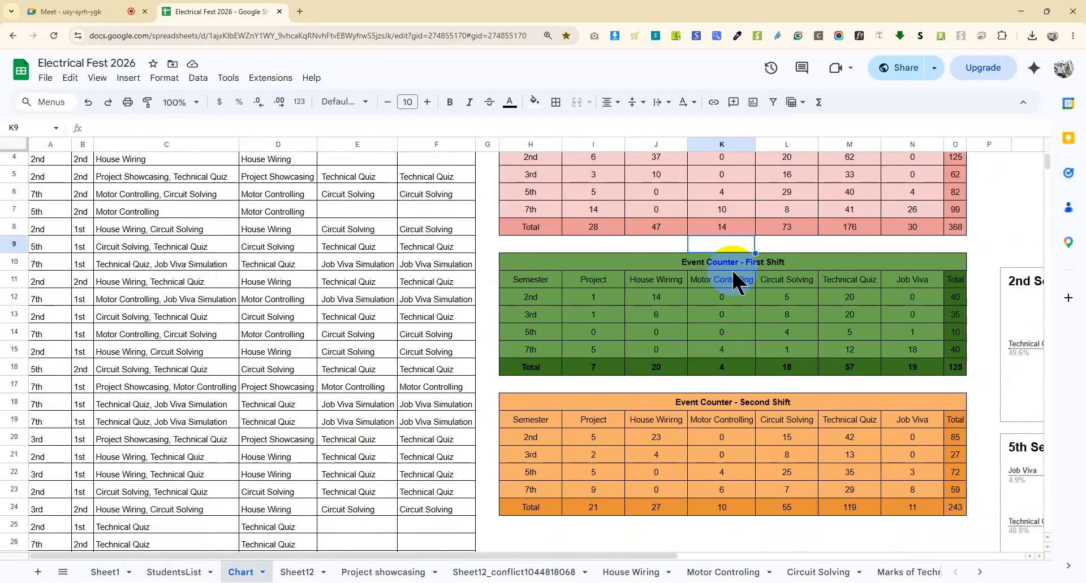
pyautogui.scroll(-2, 733, 280)
pyautogui.scroll(2, 734, 274)
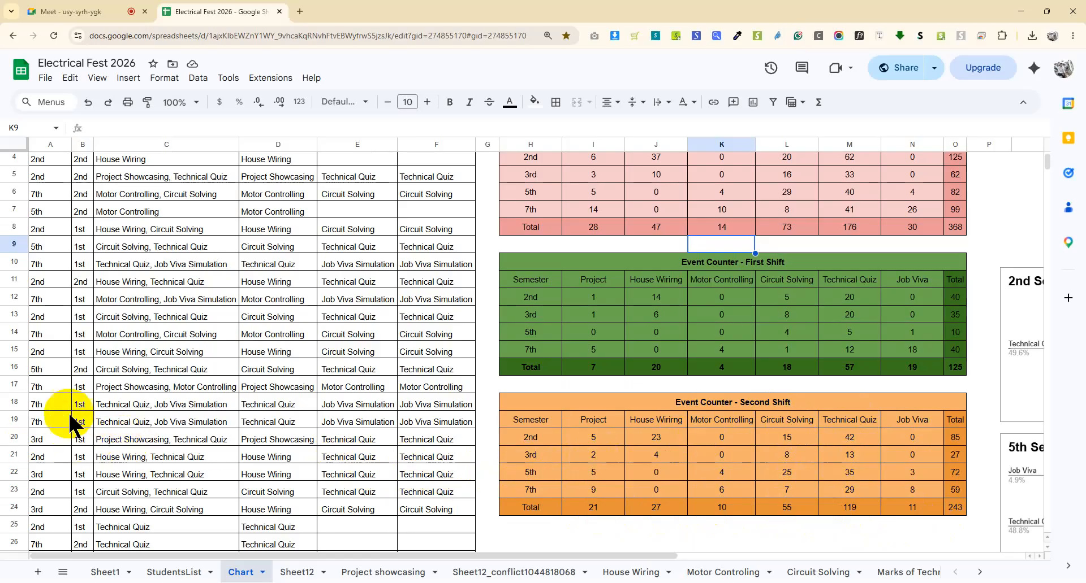
# Step: Try clearing the Shift value in cell B2 of the Chart sheet, and undo the deletion
pyautogui.scroll(2, 79, 254)
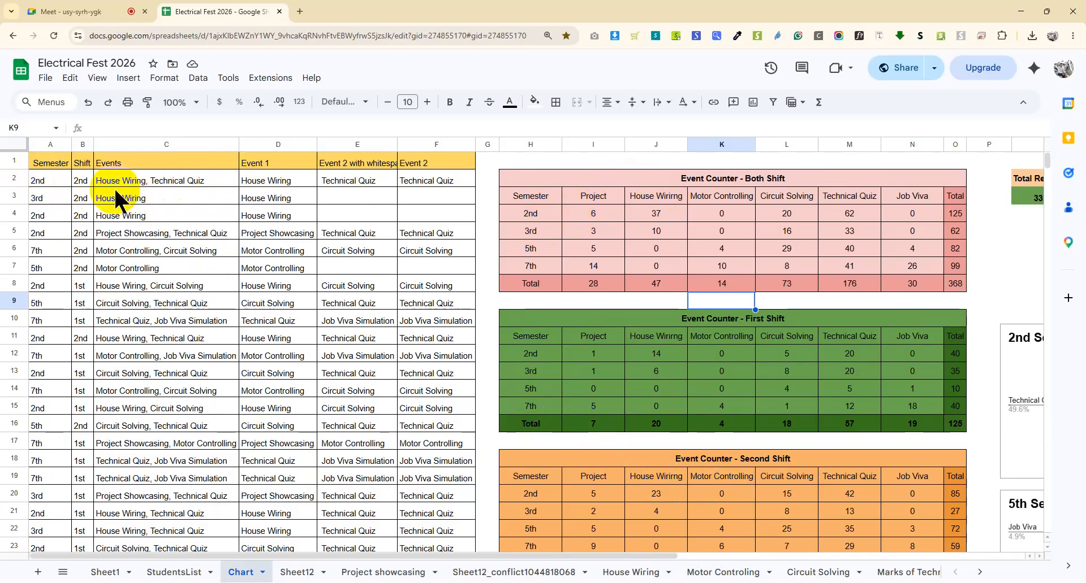
pyautogui.click(82, 182)
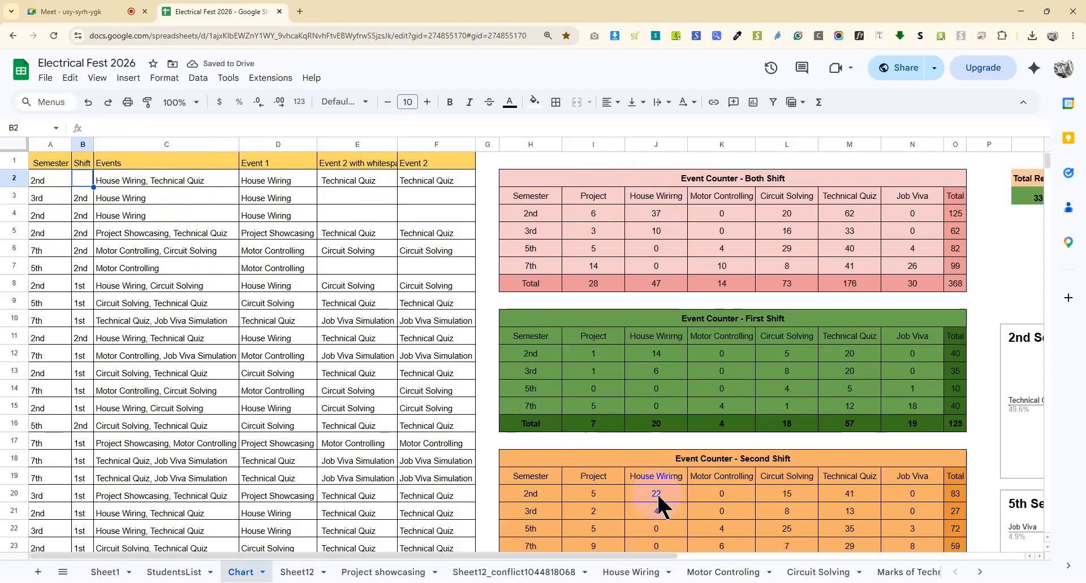
pyautogui.hotkey('ctrl', 'z')
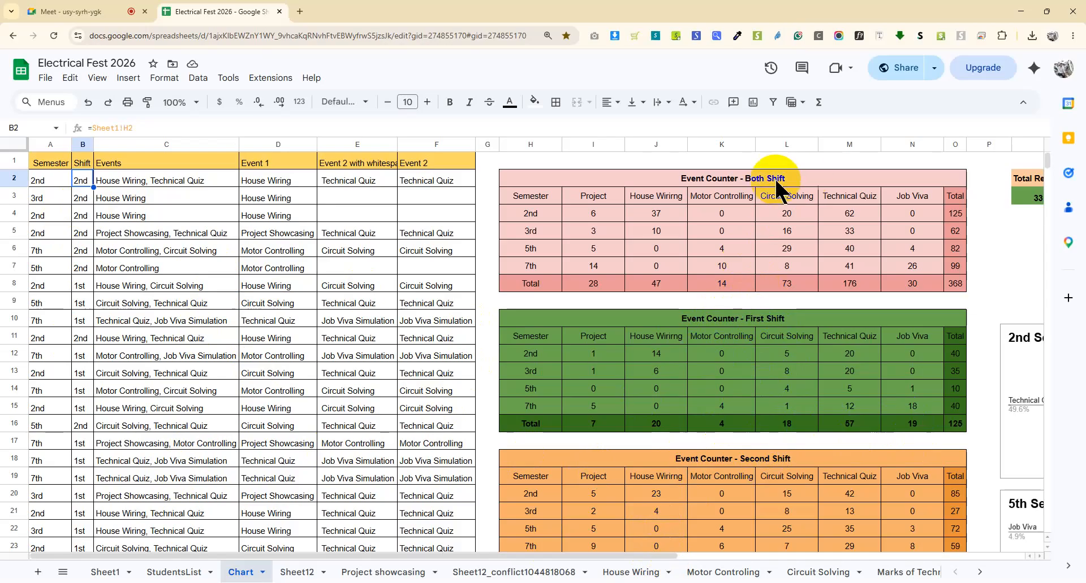
# Step: Examine the total registration summary, the per-semester shift table and the four semester pie charts
pyautogui.moveTo(591, 556); pyautogui.dragTo(904, 560)
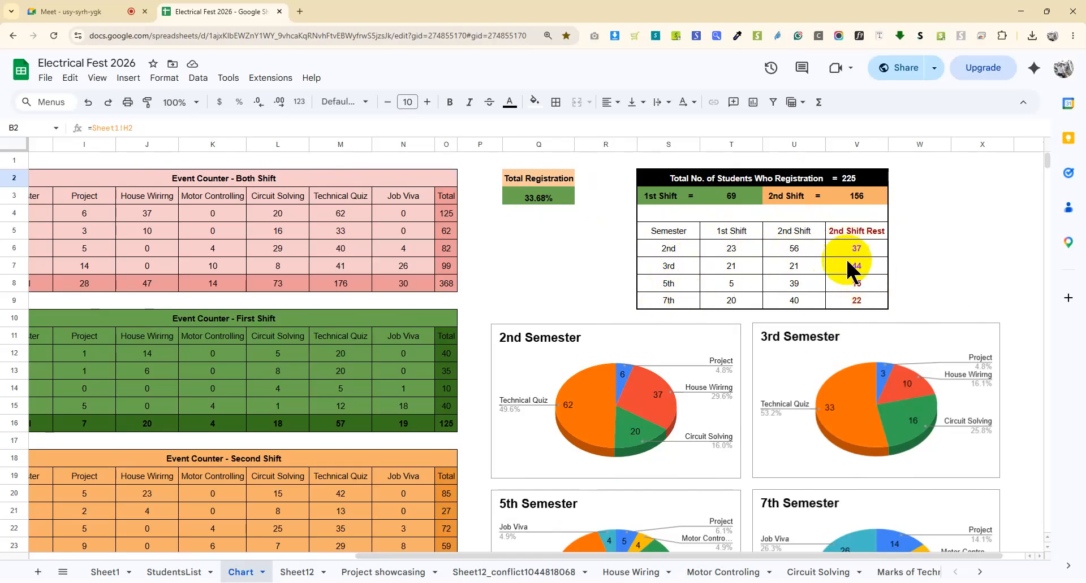
pyautogui.scroll(-3, 763, 226)
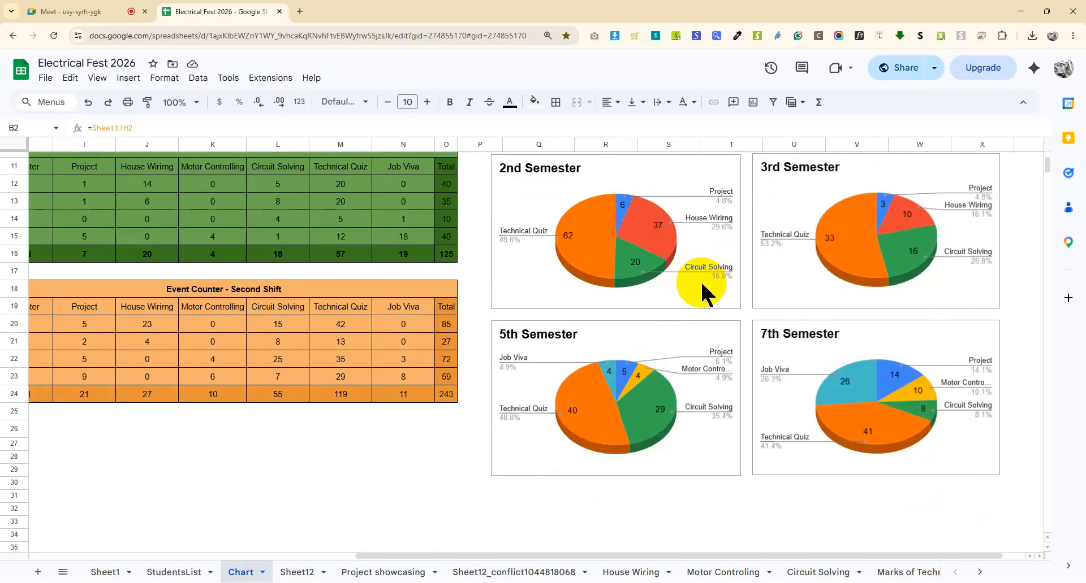
pyautogui.scroll(1, 701, 285)
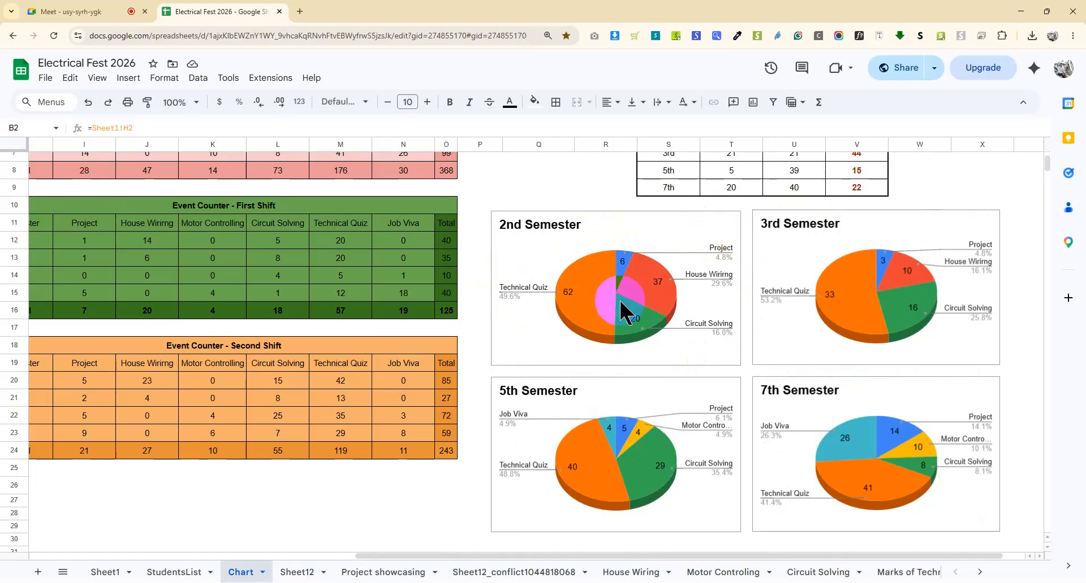
pyautogui.scroll(-3, 860, 464)
pyautogui.scroll(3, 812, 492)
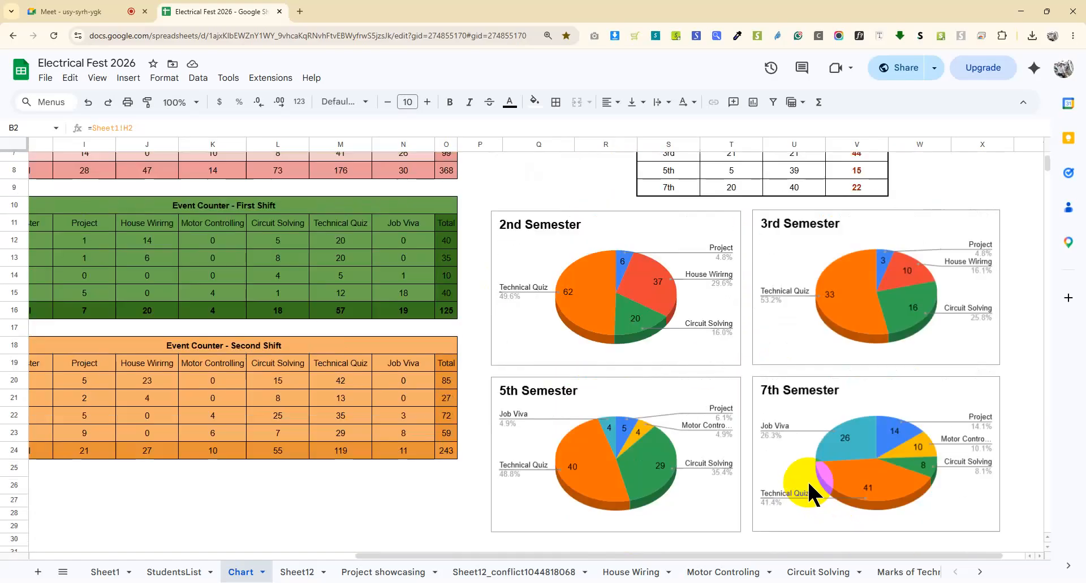
pyautogui.scroll(2, 824, 407)
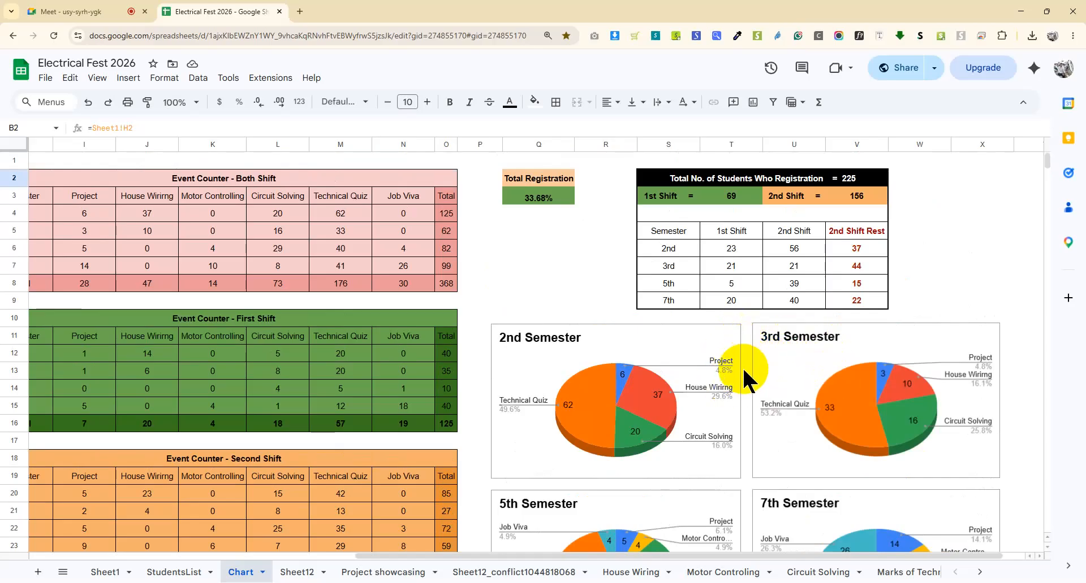
pyautogui.click(630, 424)
pyautogui.click(664, 250)
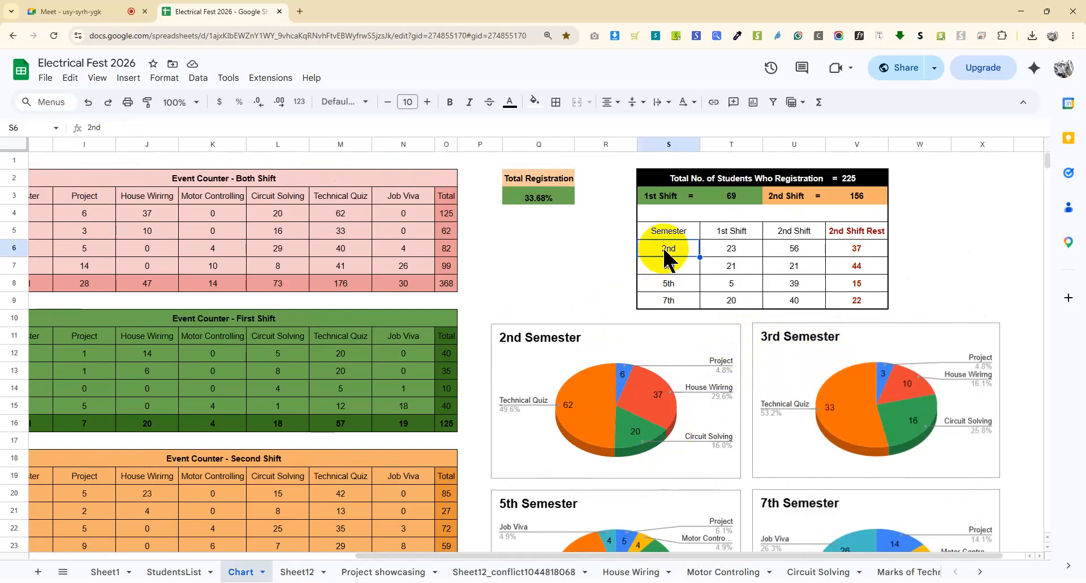
# Step: Inspect the COUNTIFS formula behind the 2nd semester Technical Quiz count in the First Shift table
pyautogui.click(356, 353)
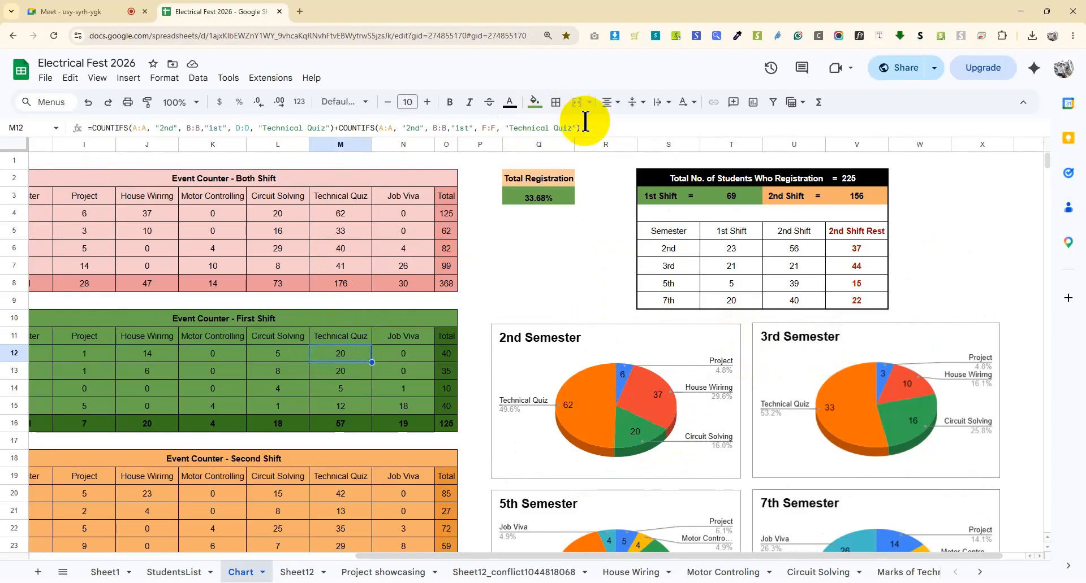
pyautogui.moveTo(600, 128)
pyautogui.mouseDown()
pyautogui.moveTo(90, 158)
pyautogui.moveTo(70, 150)
pyautogui.mouseUp()
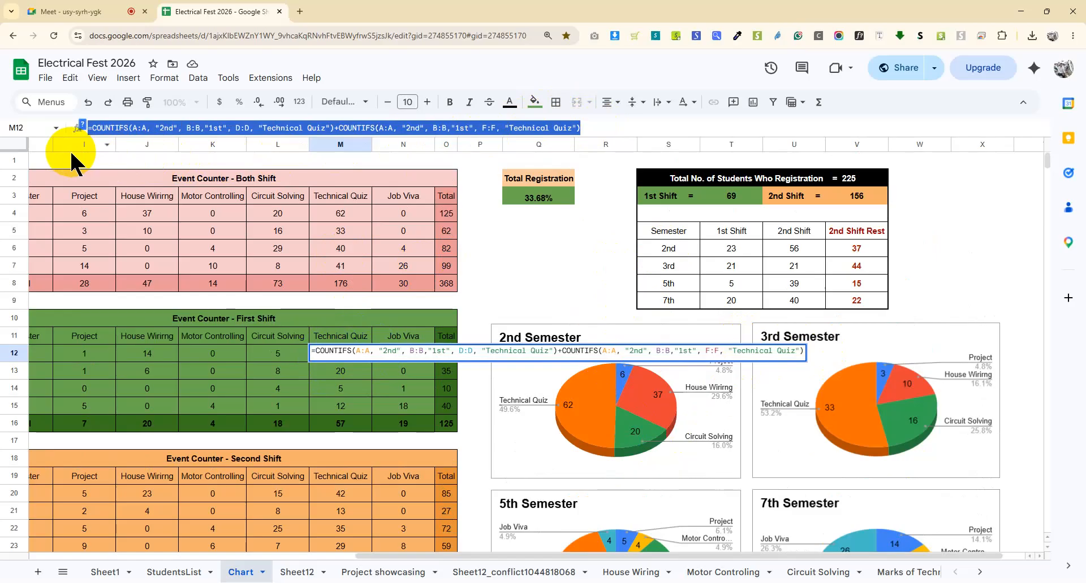
pyautogui.press('Return')
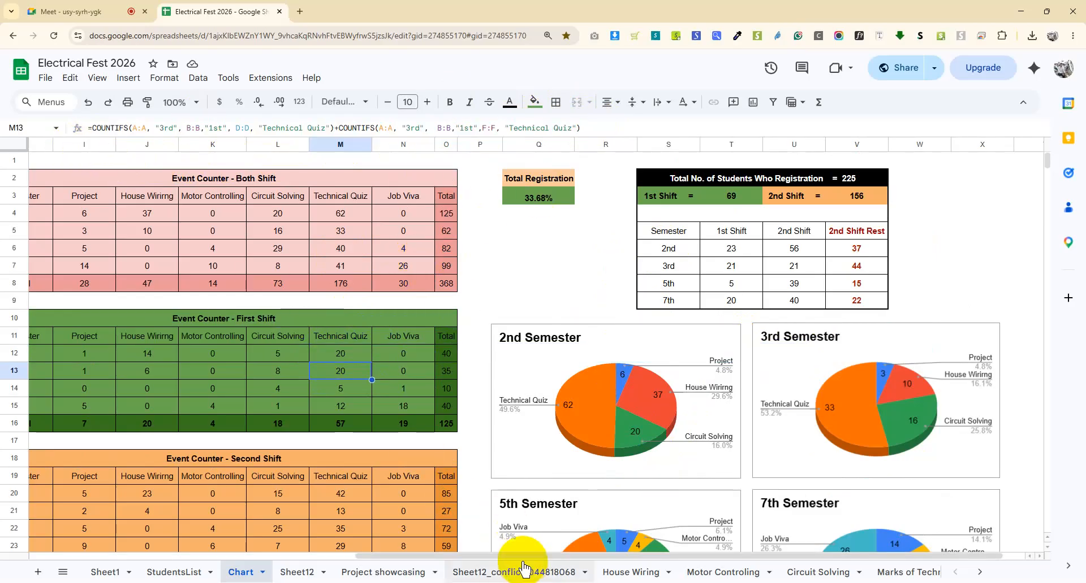
# Step: Examine the semester pie charts and the registration summary tables on the Chart sheet
pyautogui.moveTo(520, 558); pyautogui.dragTo(603, 530)
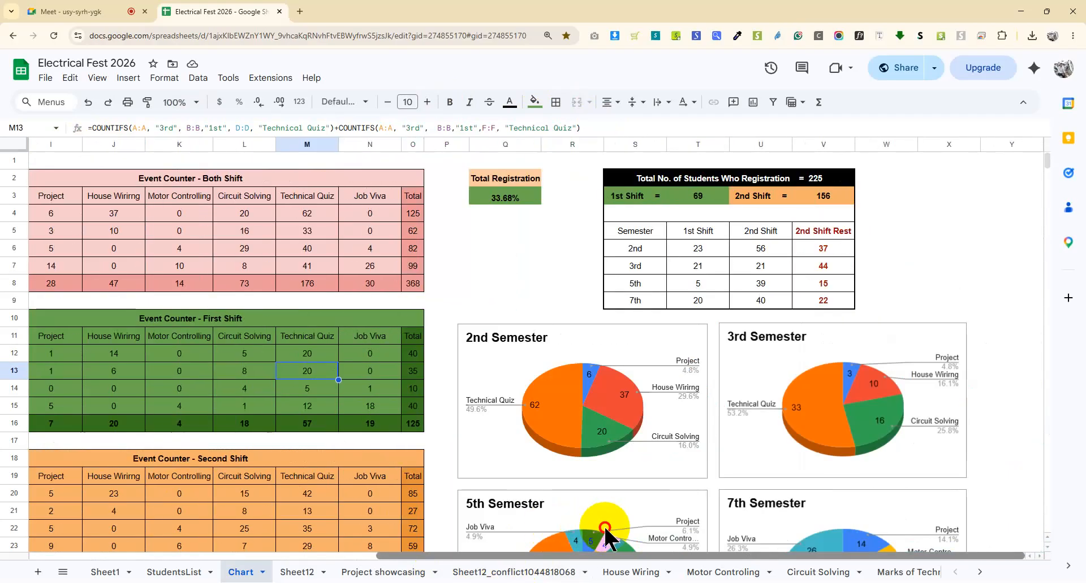
pyautogui.scroll(-2, 719, 288)
pyautogui.scroll(-2, 721, 292)
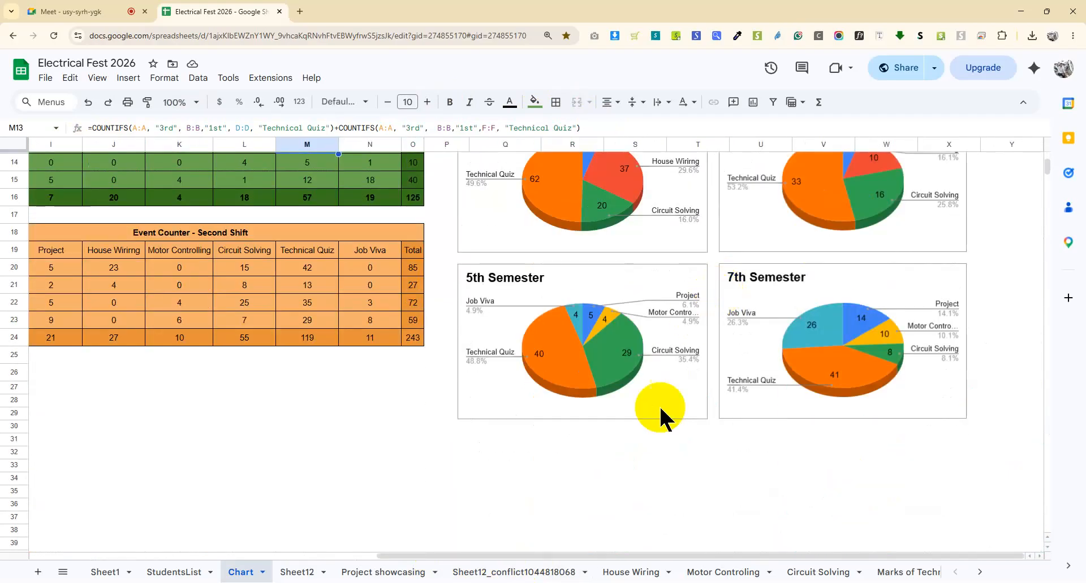
pyautogui.click(691, 456)
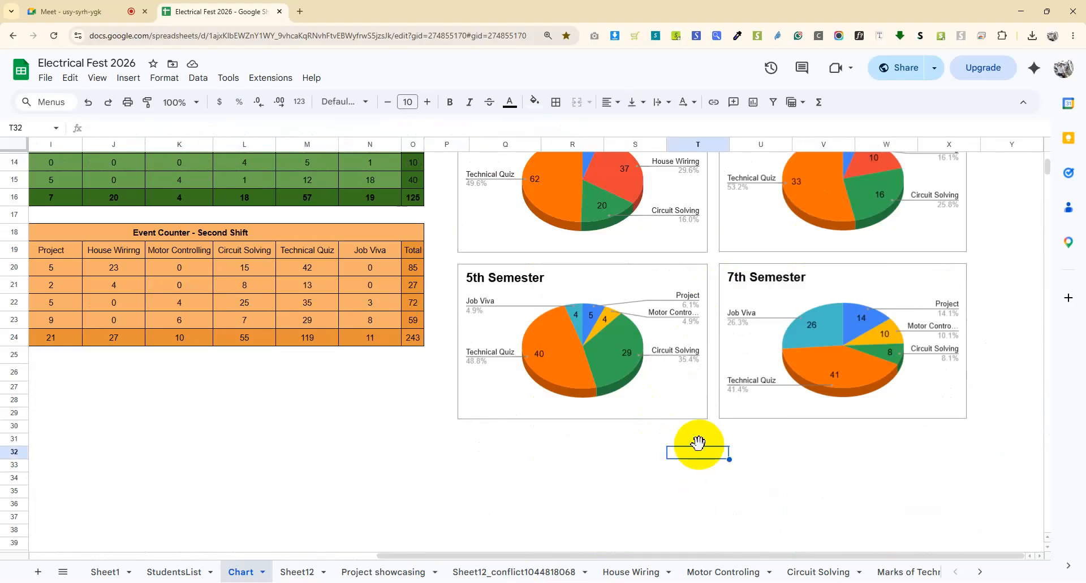
pyautogui.scroll(4, 698, 443)
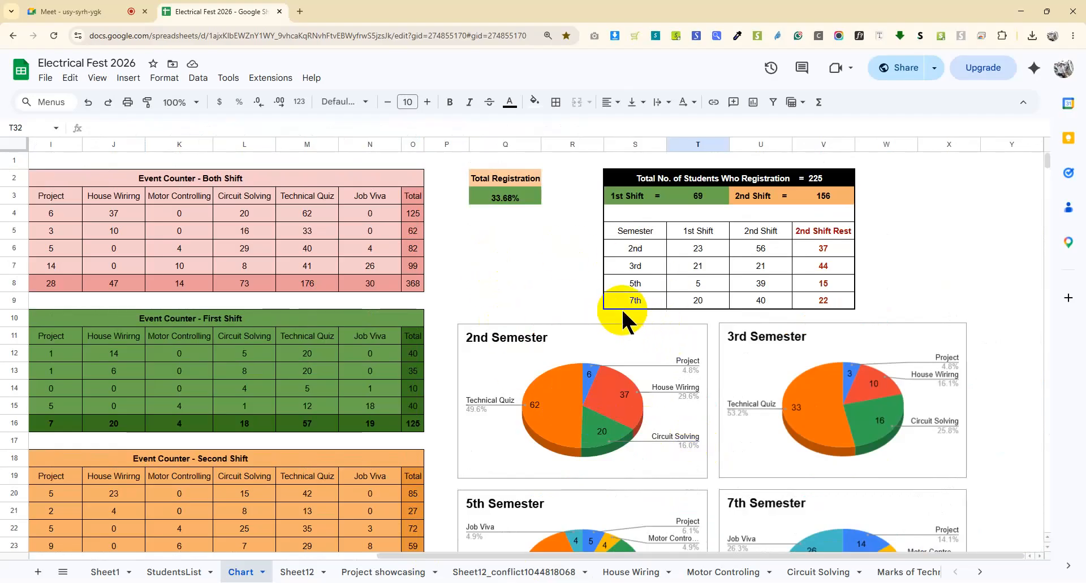
pyautogui.click(929, 280)
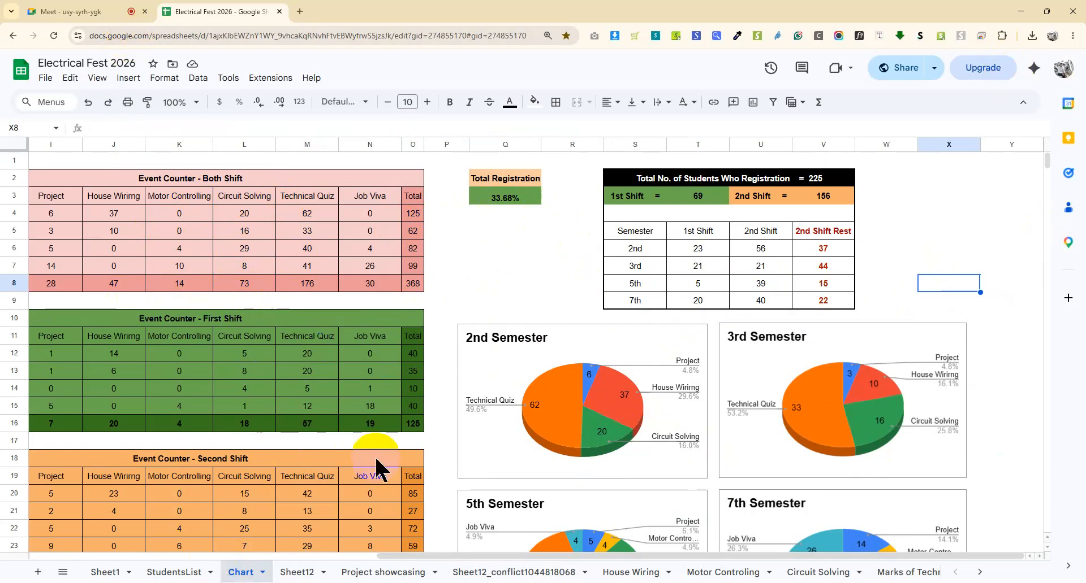
# Step: Go through the event sheets from Project showcasing, House Wiring, Motor Controling and Circuit Solving to Marks of Technical Quiz
pyautogui.click(383, 572)
pyautogui.click(493, 573)
pyautogui.click(638, 572)
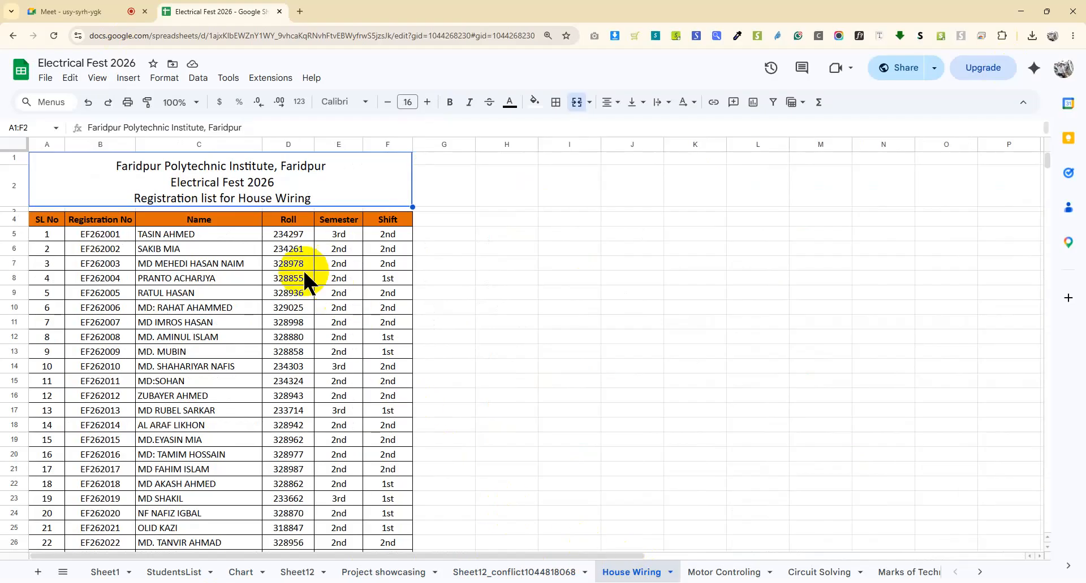
pyautogui.click(724, 573)
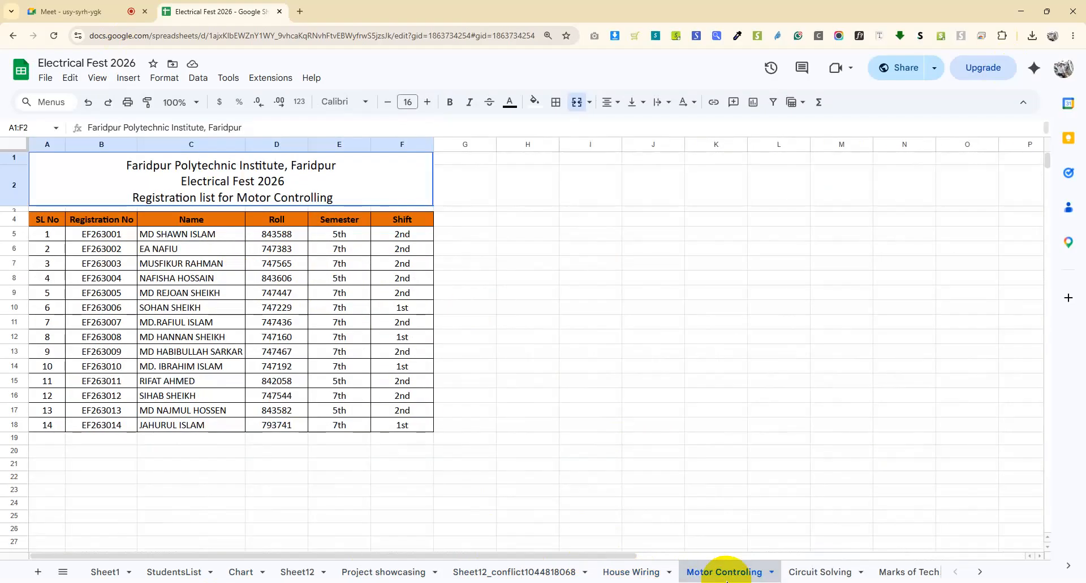
pyautogui.click(820, 572)
pyautogui.click(901, 573)
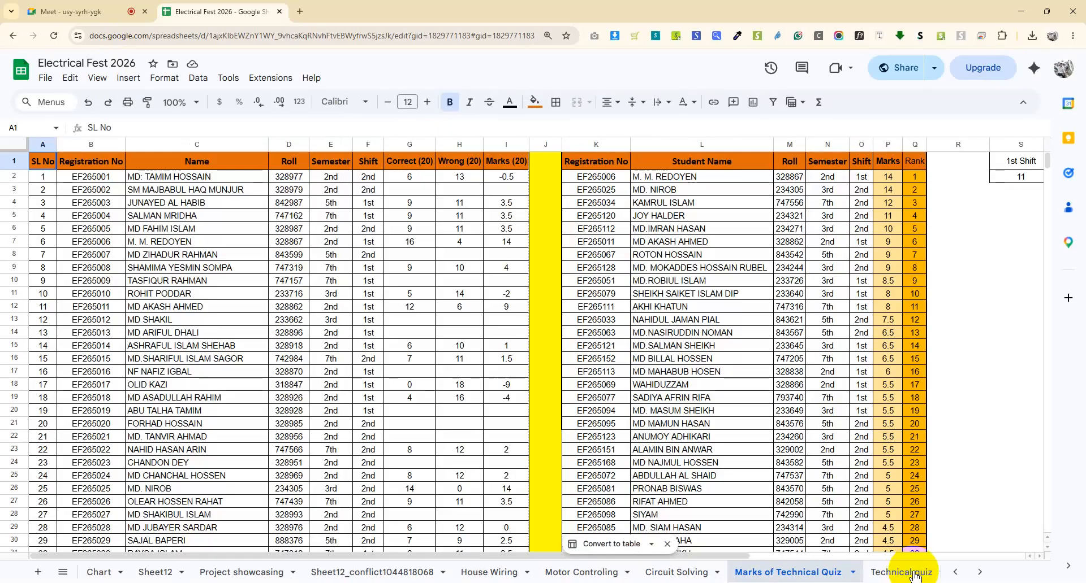
# Step: Examine the Technical Quiz marks list and the ranking table of the best students beside it
pyautogui.scroll(-3, 636, 511)
pyautogui.scroll(3, 636, 511)
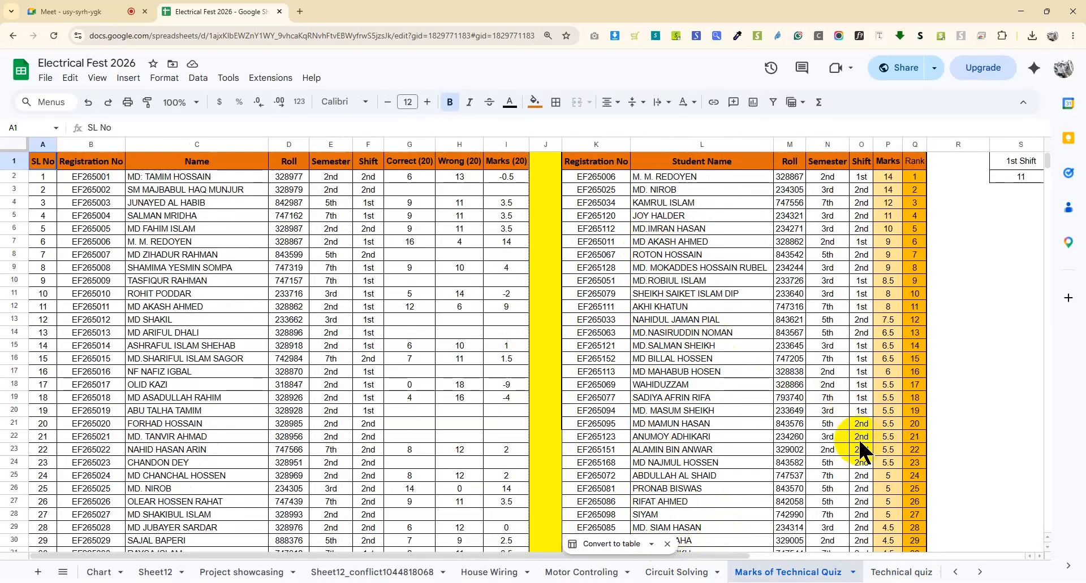
pyautogui.scroll(-4, 859, 444)
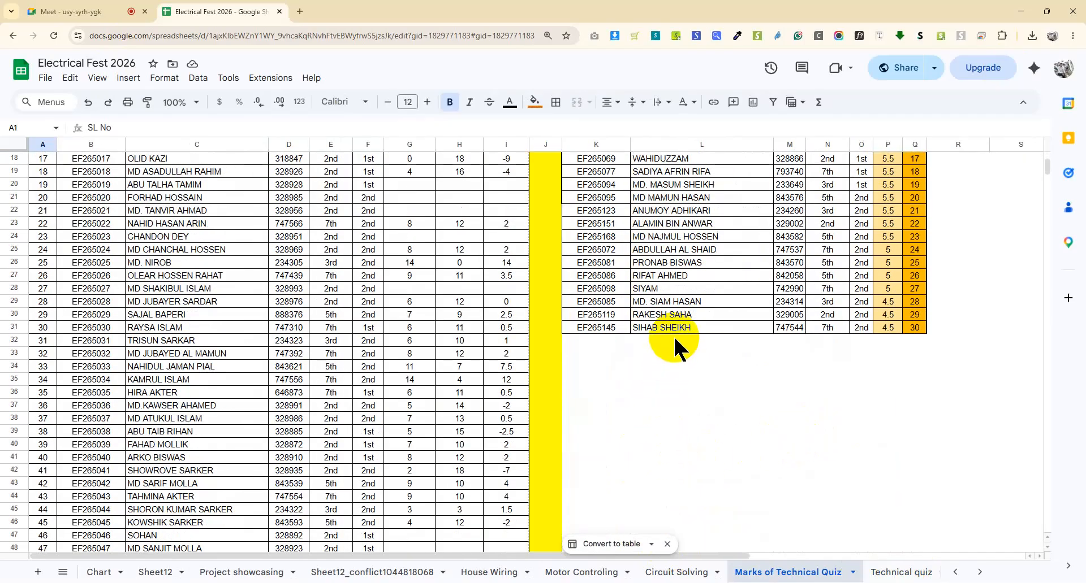
pyautogui.scroll(1, 681, 271)
pyautogui.scroll(3, 629, 531)
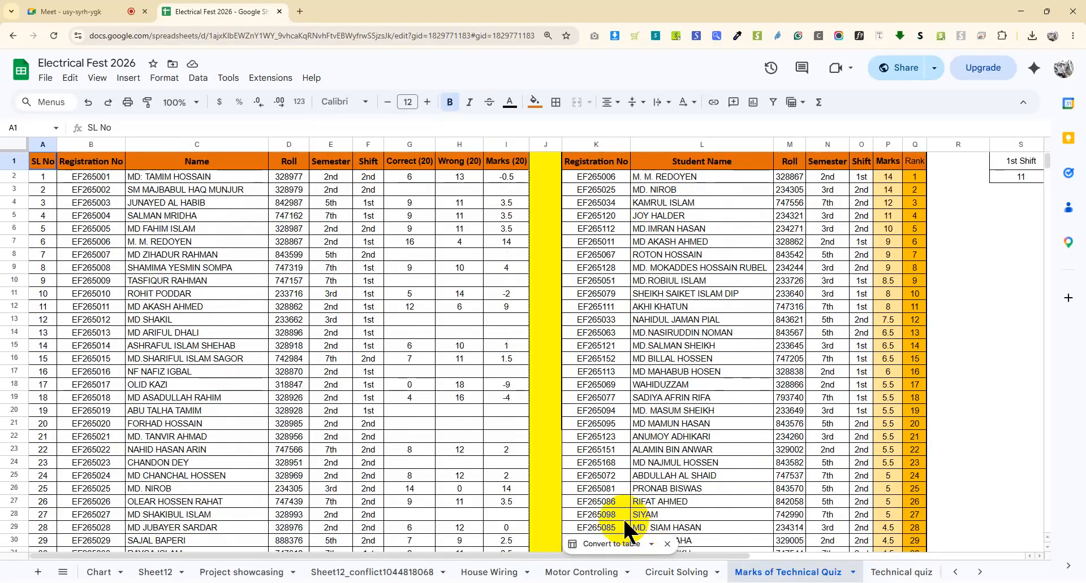
# Step: Show the shared screen anyway in the Google Meet call, and switch to the Business Report spreadsheet
pyautogui.click(79, 11)
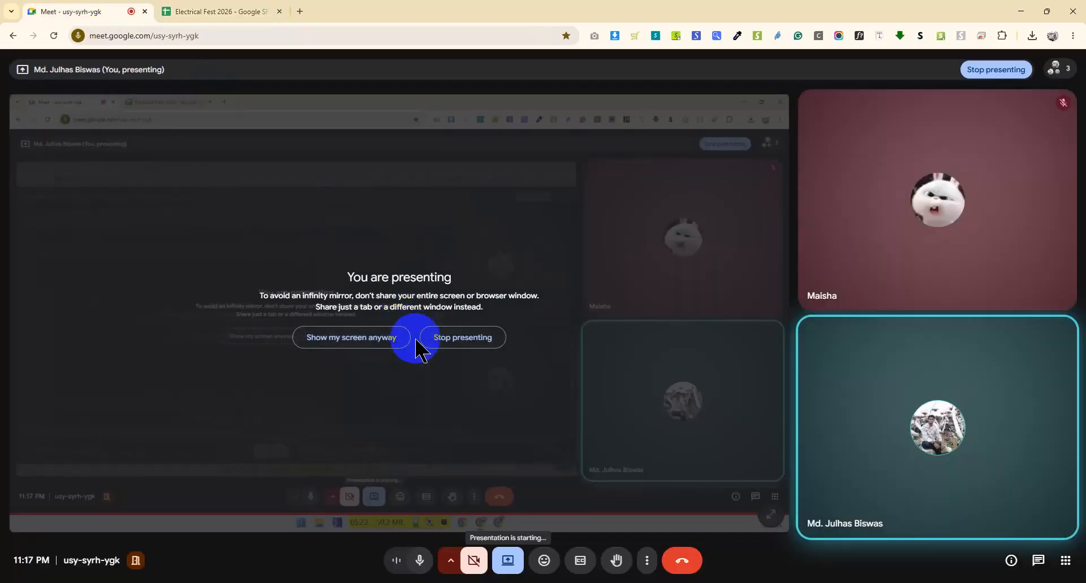
pyautogui.click(359, 342)
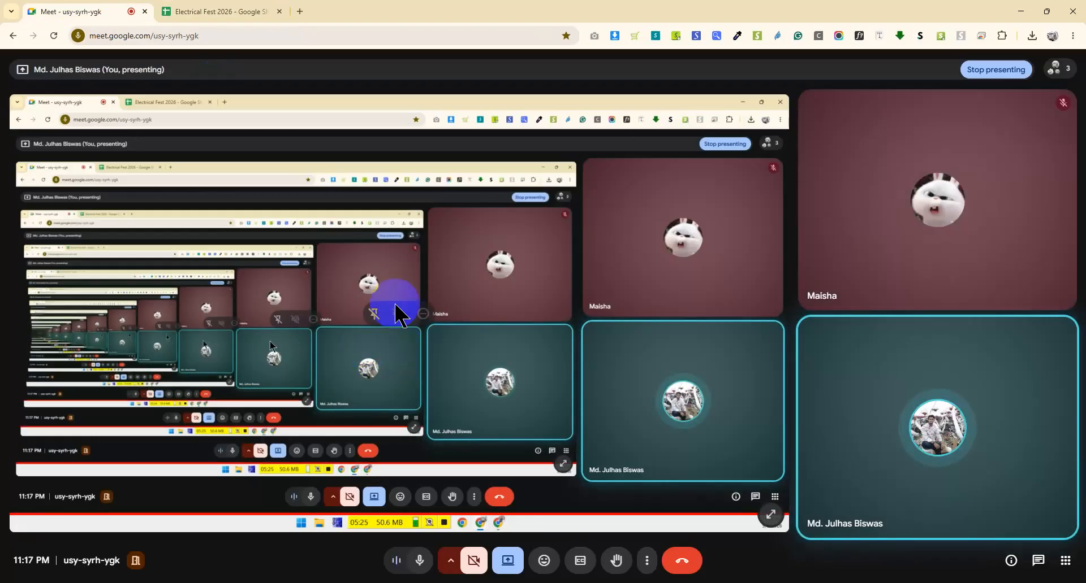
pyautogui.hotkey('alt', 'Tab')
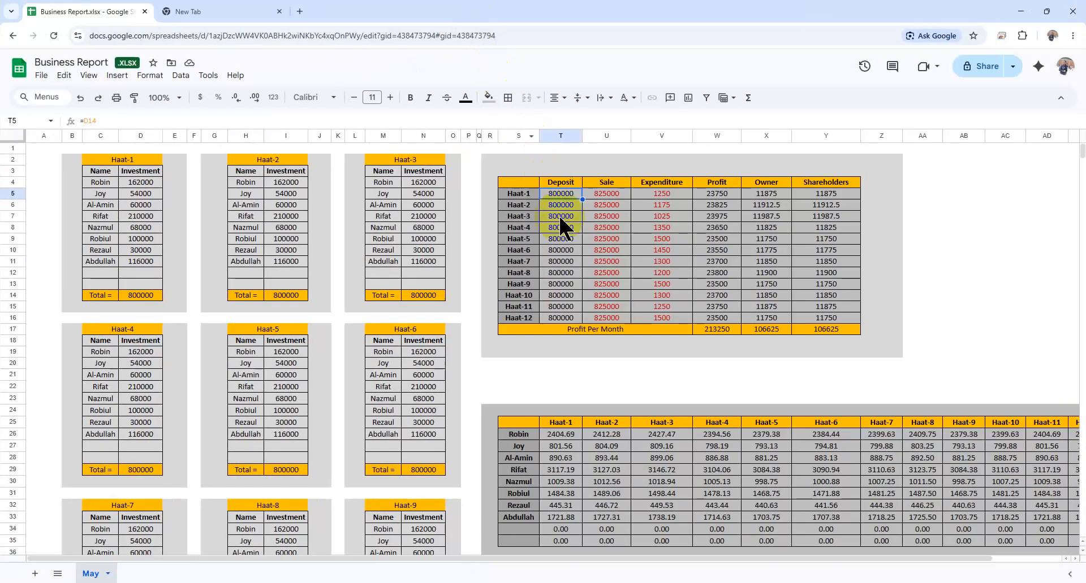
# Step: Examine the May sheet's layout: the Haat profit summary, the profit share table per shareholder and the investment tables
pyautogui.click(636, 354)
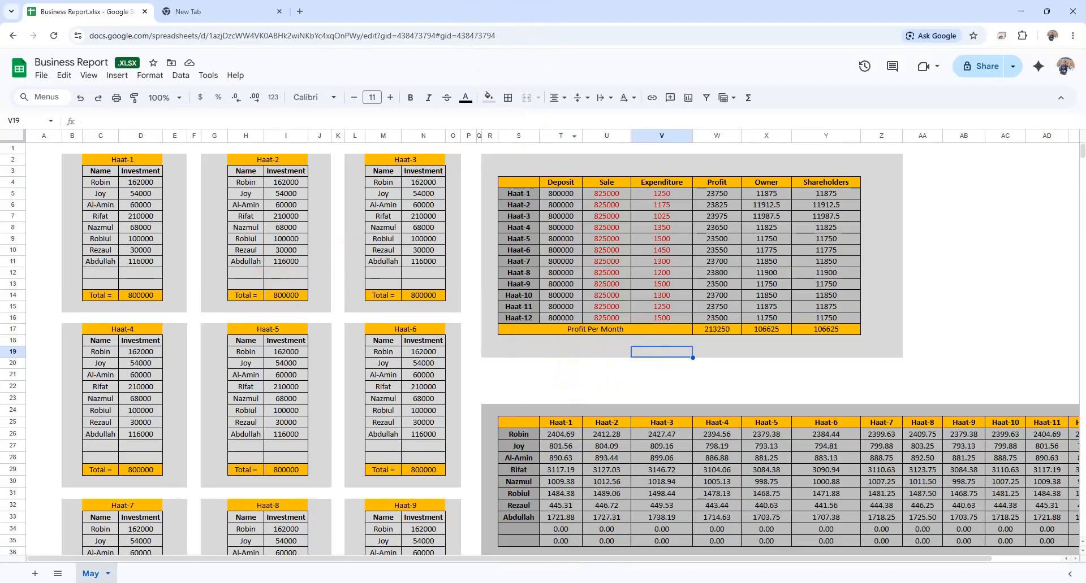
pyautogui.click(606, 228)
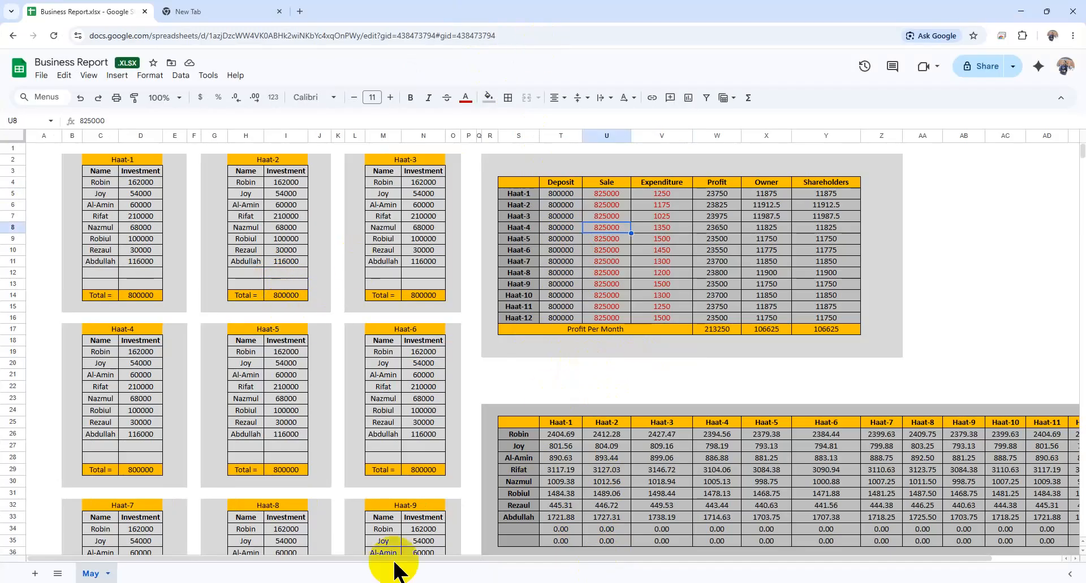
pyautogui.click(523, 388)
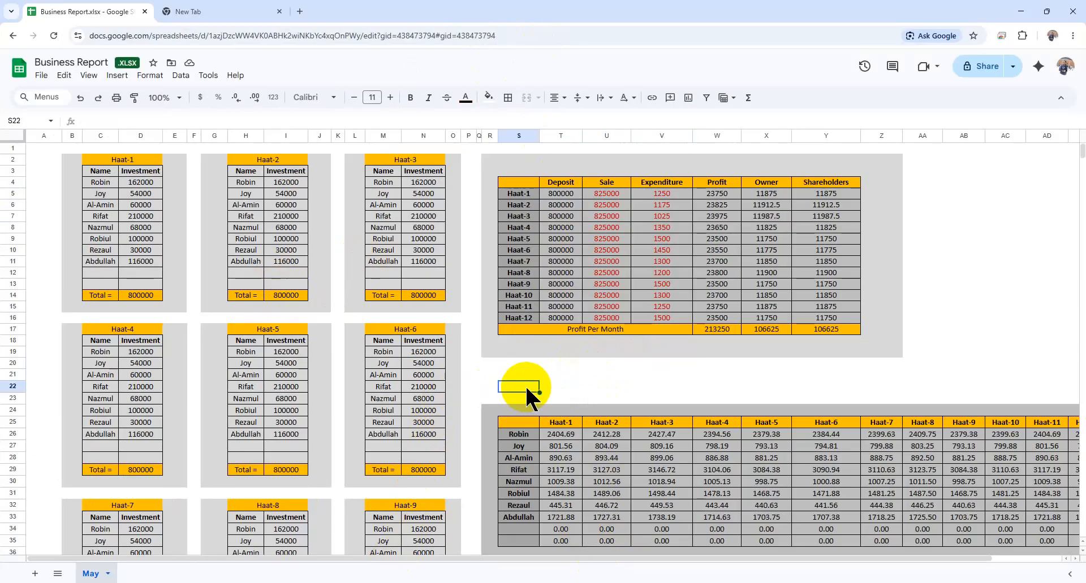
pyautogui.click(560, 388)
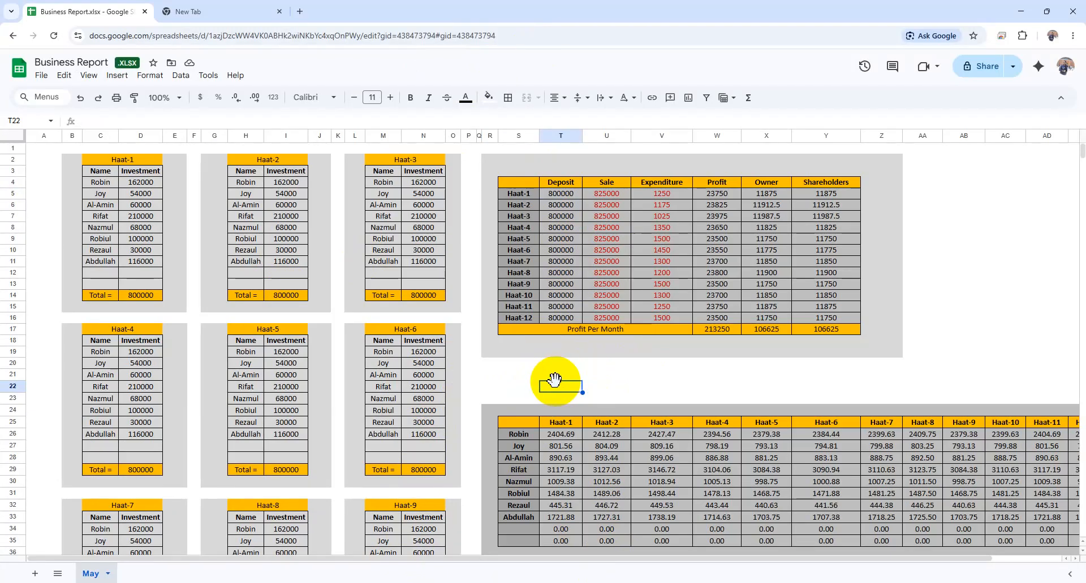
pyautogui.scroll(-4, 554, 380)
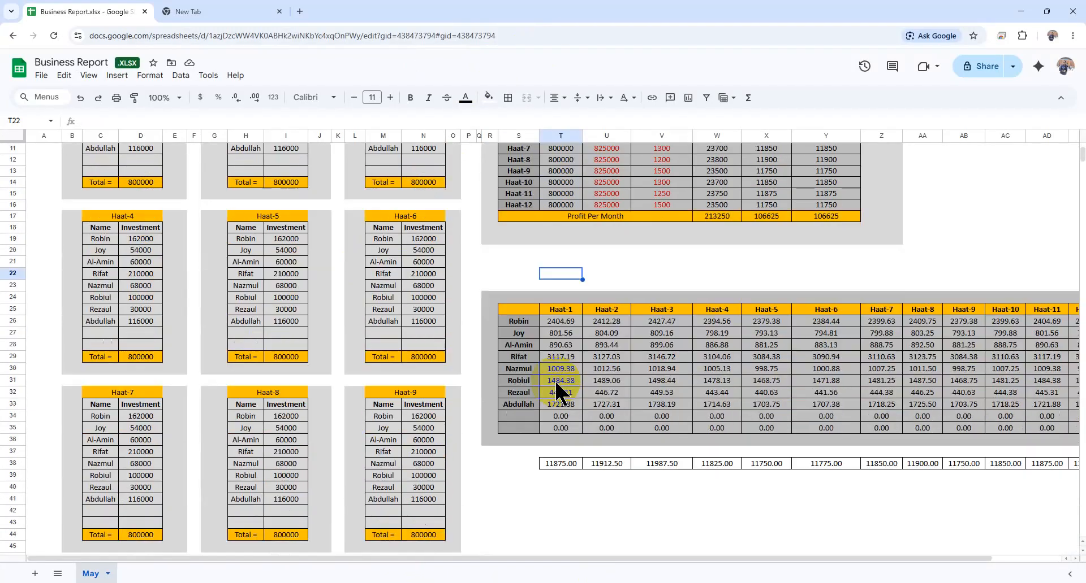
pyautogui.scroll(2, 555, 380)
pyautogui.scroll(-5, 476, 396)
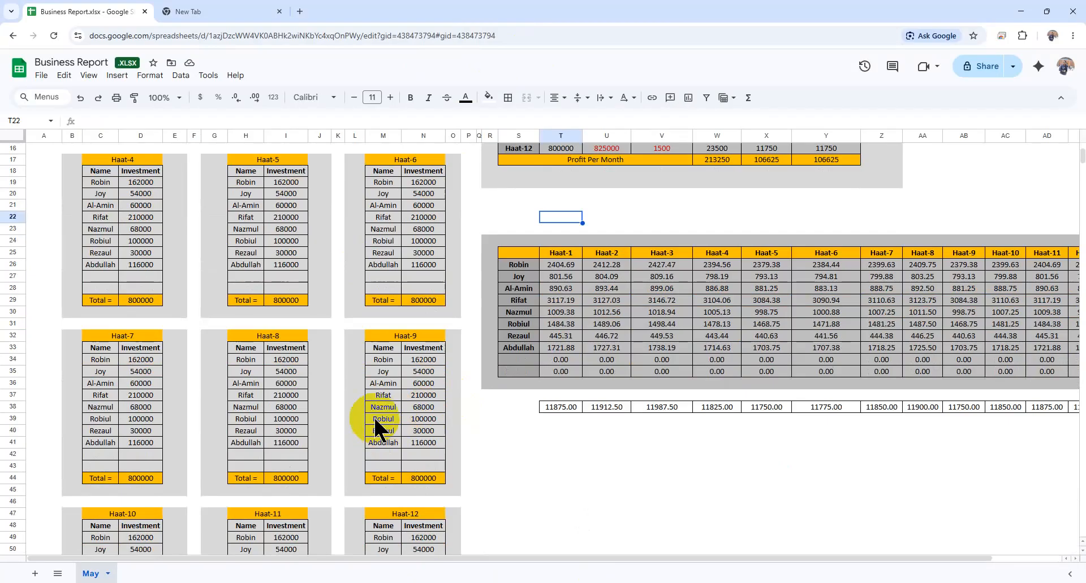
pyautogui.scroll(-3, 390, 429)
pyautogui.scroll(10, 390, 429)
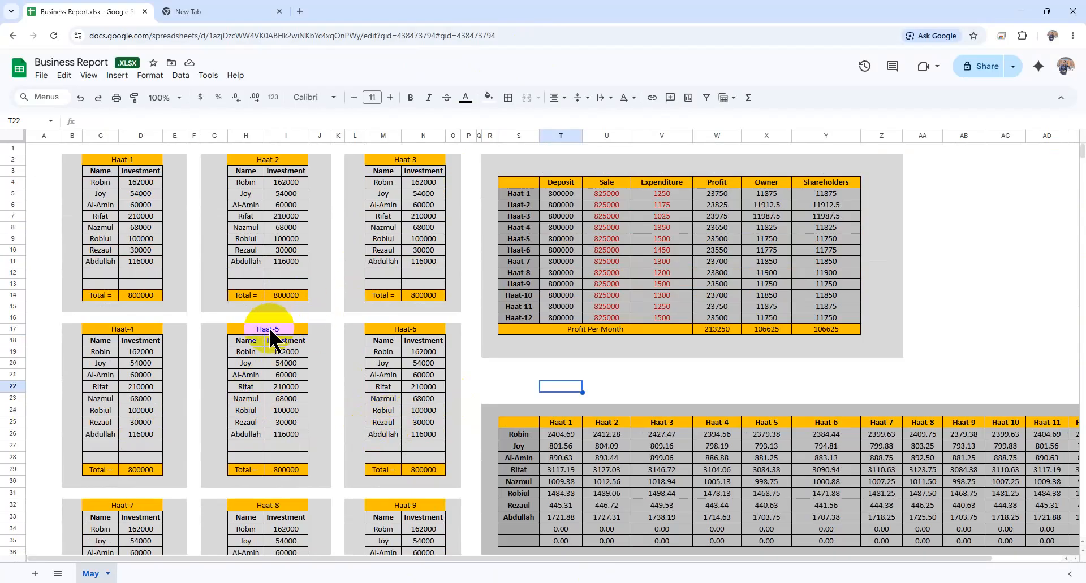
# Step: Go through the titles and entries of the Haat-1 to Haat-12 investment tables, including the empty rows in Haat-12
pyautogui.click(269, 328)
pyautogui.click(121, 159)
pyautogui.click(272, 162)
pyautogui.click(396, 160)
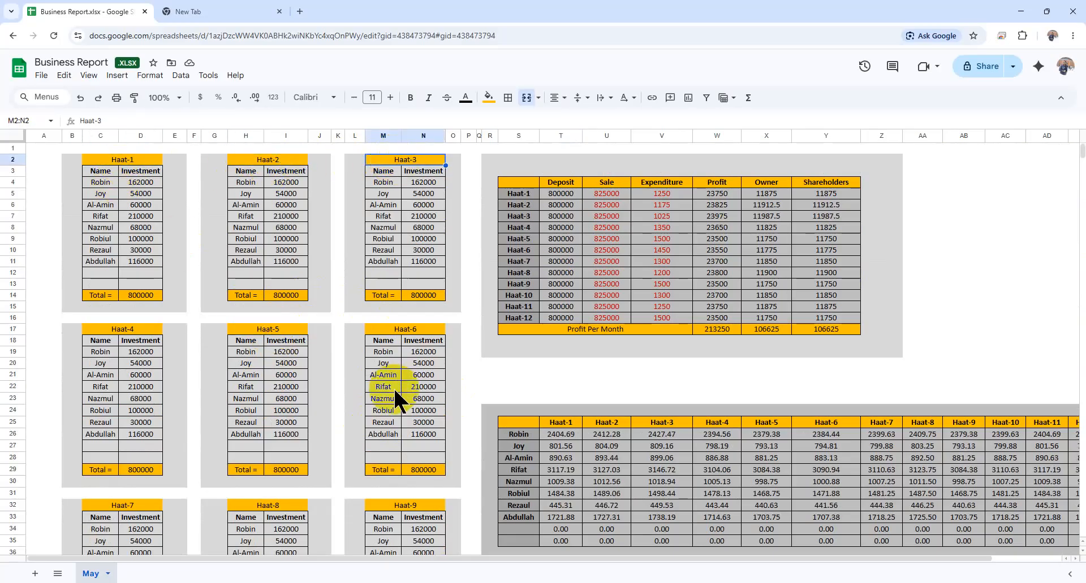
pyautogui.scroll(-5, 394, 391)
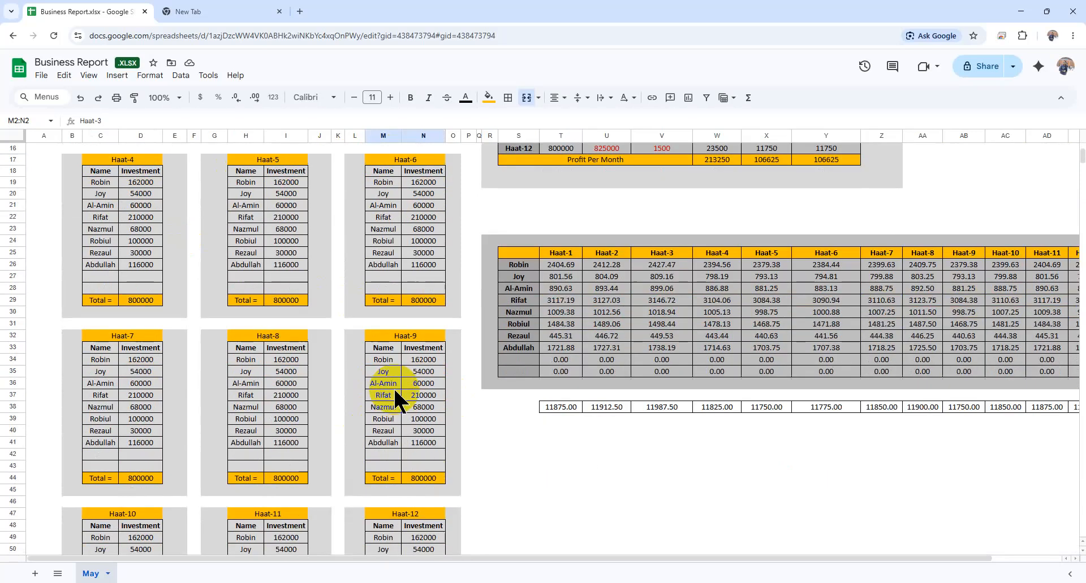
pyautogui.click(423, 401)
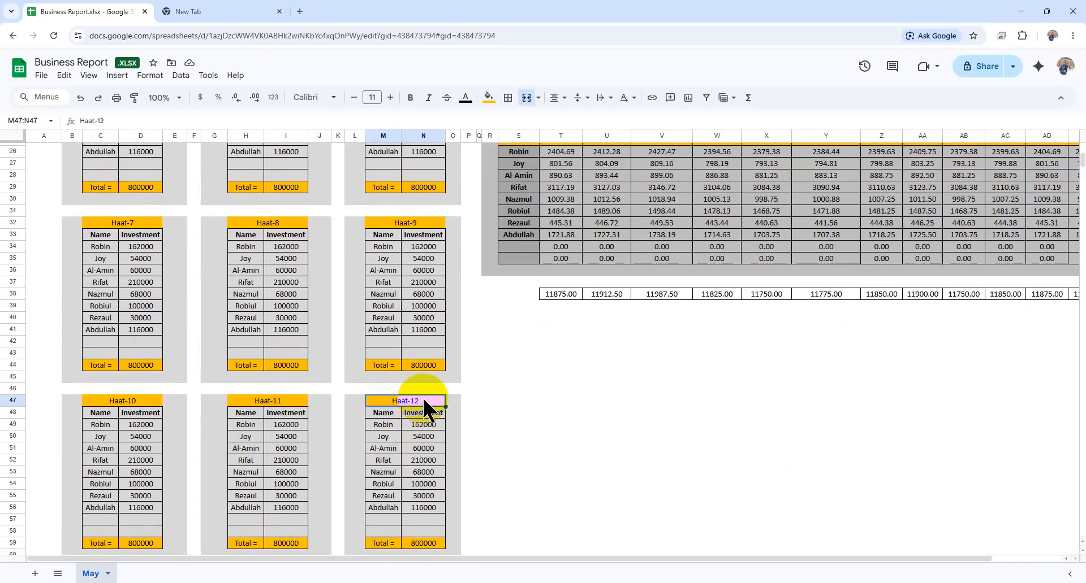
pyautogui.click(425, 508)
pyautogui.click(394, 521)
pyautogui.click(405, 520)
pyautogui.scroll(5, 408, 513)
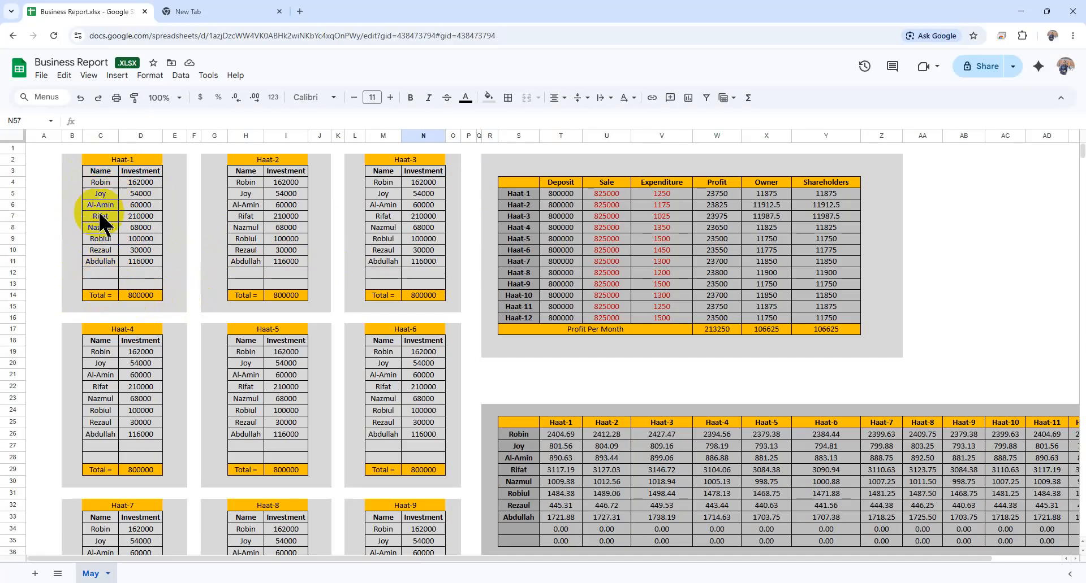
# Step: Replace all occurrences of the shareholder's name in Haat-1 cell C9 with another person's name across all sheets
pyautogui.click(96, 238)
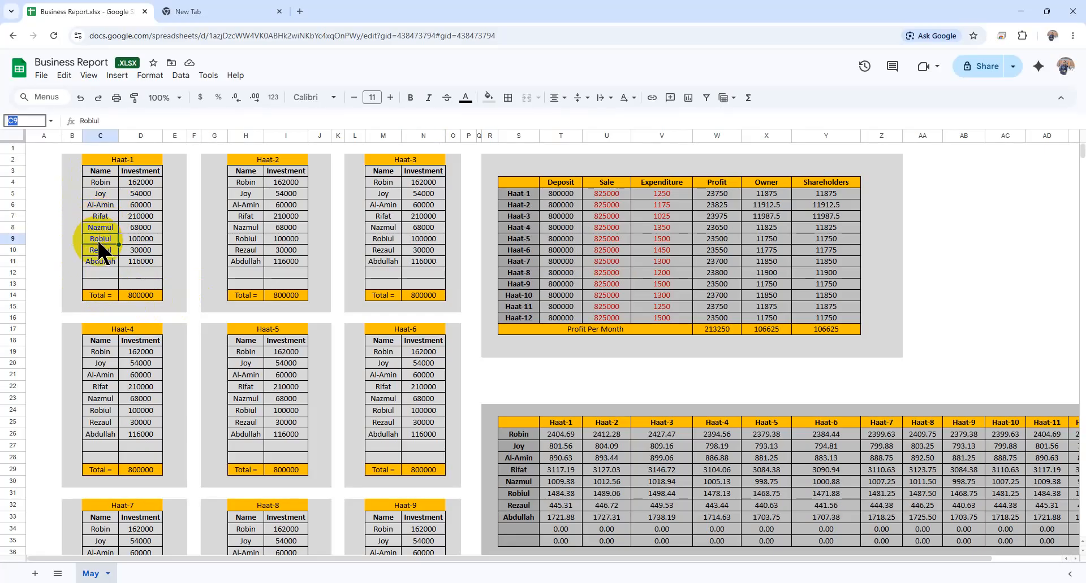
pyautogui.hotkey('ctrl', 'h')
pyautogui.write('Robiul')
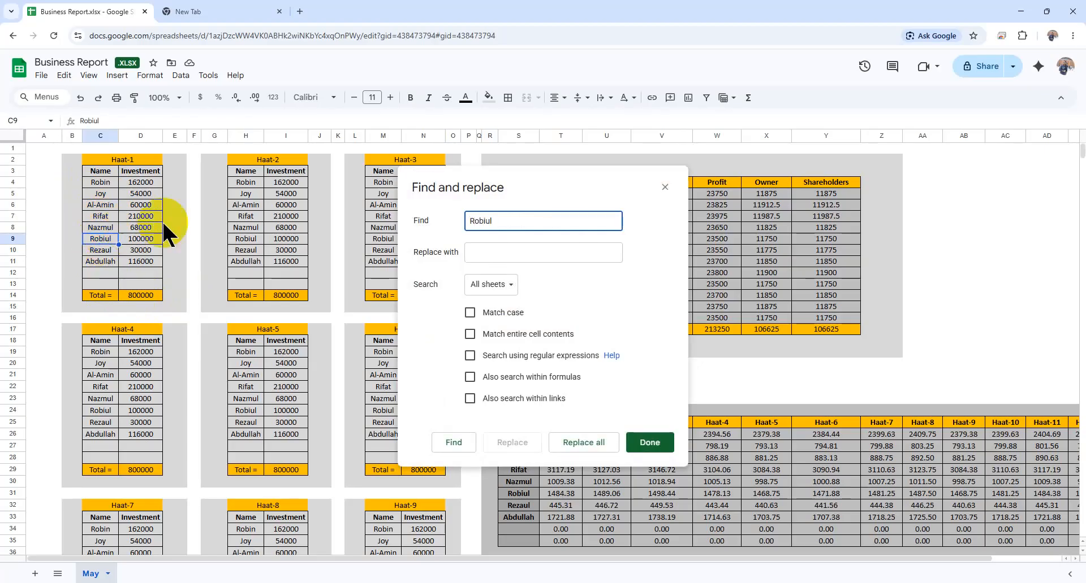
pyautogui.click(561, 256)
pyautogui.write('Julhas')
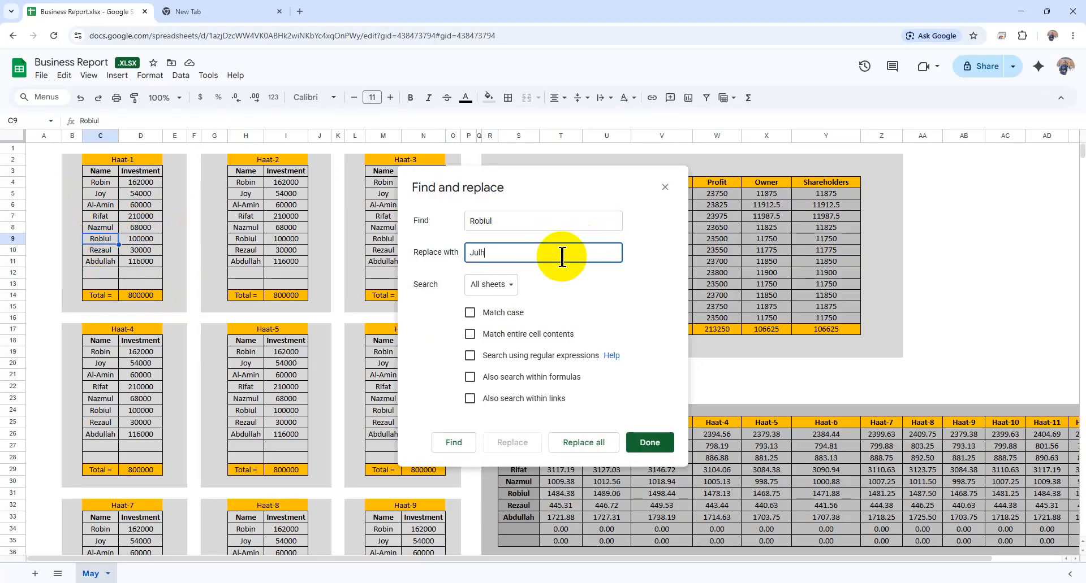
pyautogui.click(585, 442)
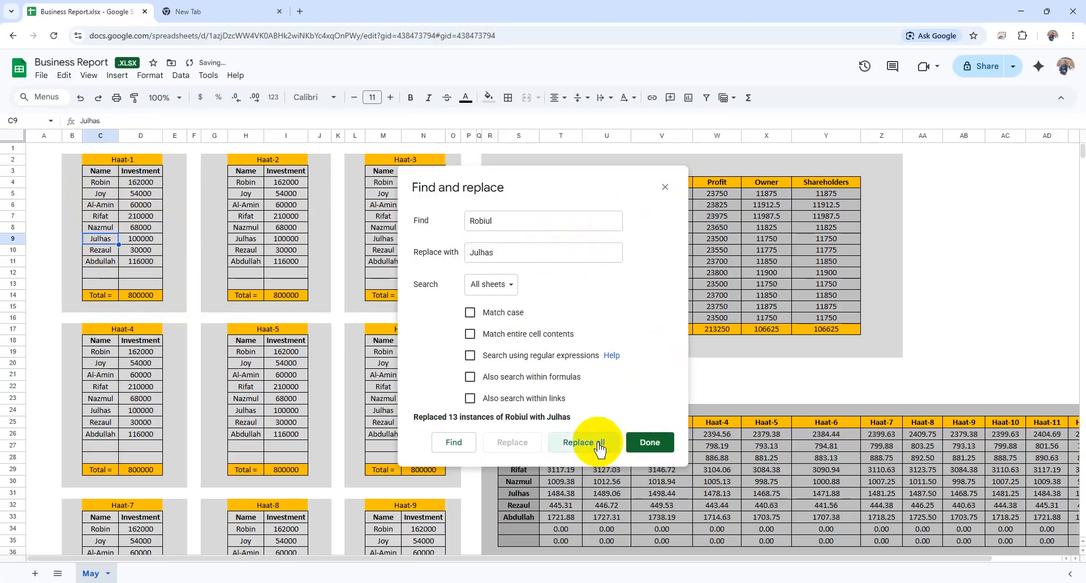
pyautogui.click(649, 442)
# Step: Inspect the formulas behind the Haat-1 deposit in cell T5 and the Haat-1 investment total in cell D14
pyautogui.click(153, 261)
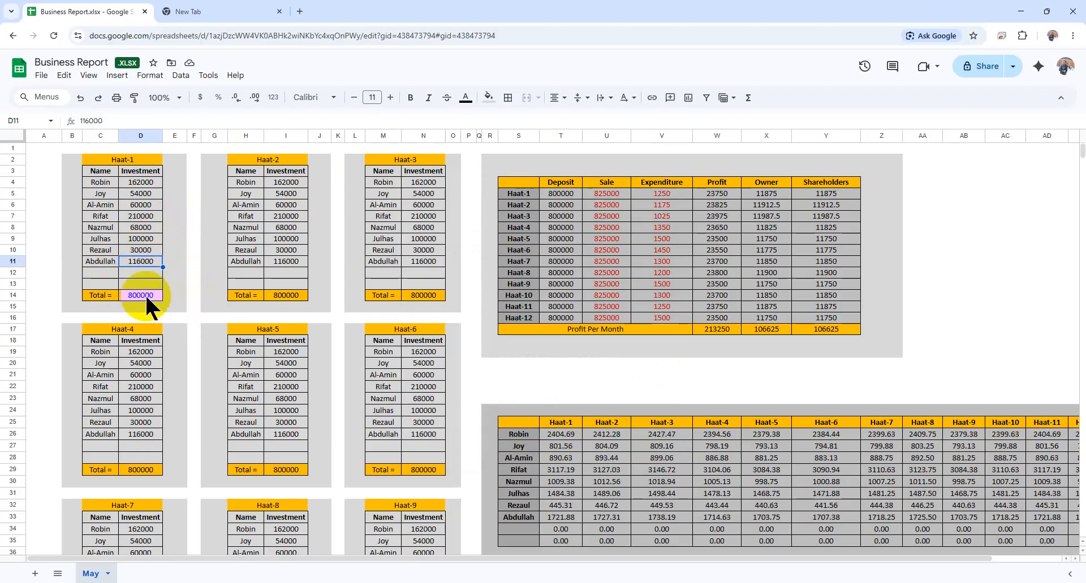
pyautogui.click(554, 193)
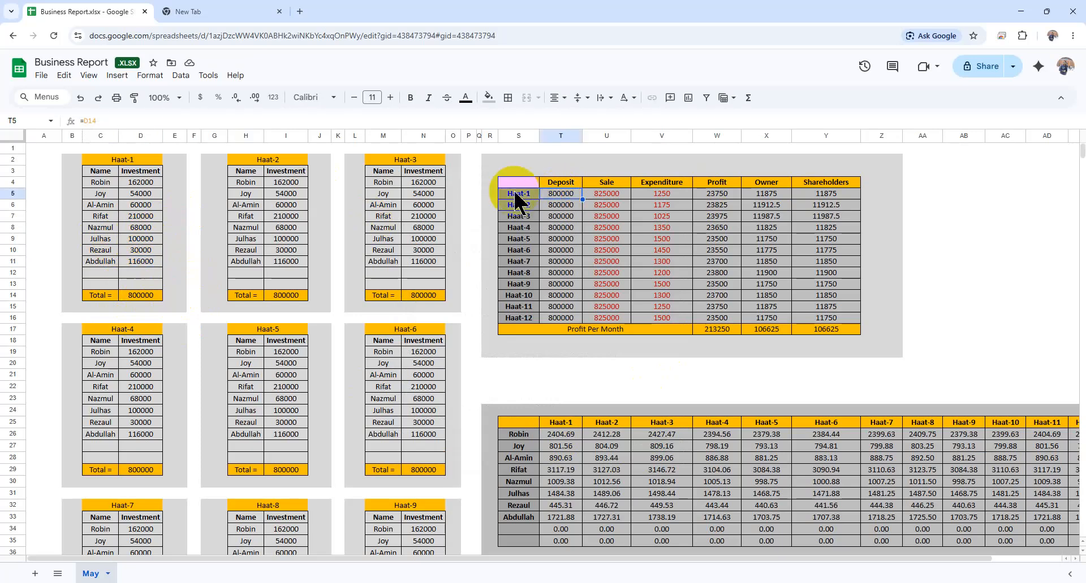
pyautogui.click(135, 300)
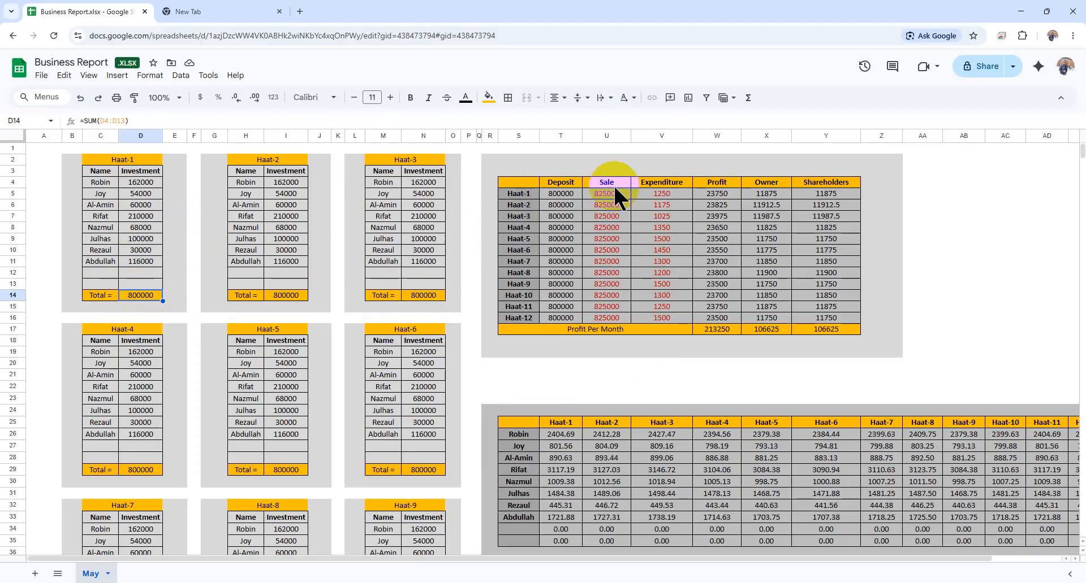
# Step: Inspect the Haat-1 sale and expenditure values in the profit summary, and view the lower investment and profit share tables
pyautogui.click(601, 195)
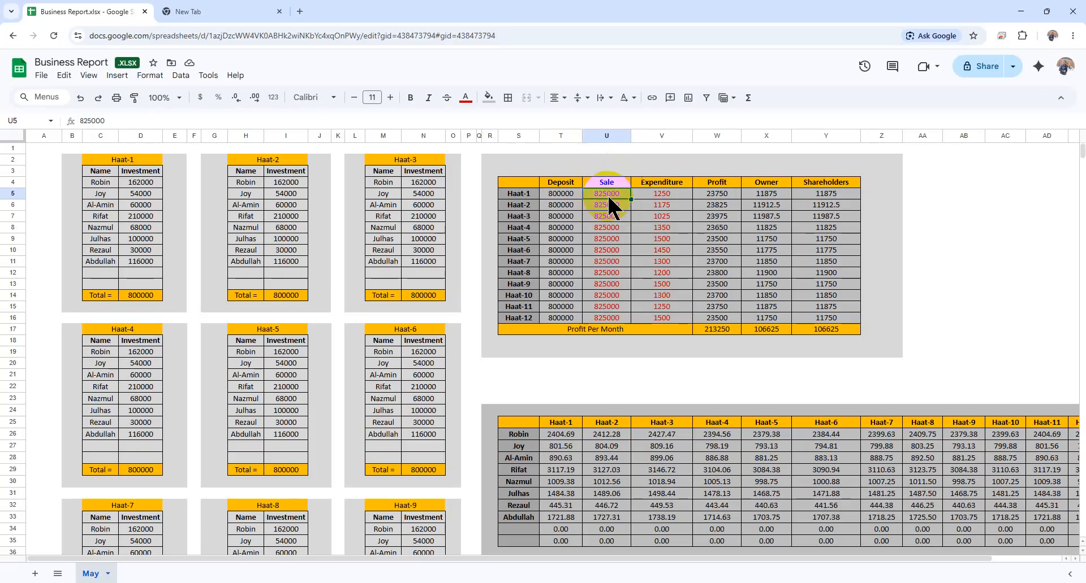
pyautogui.click(656, 195)
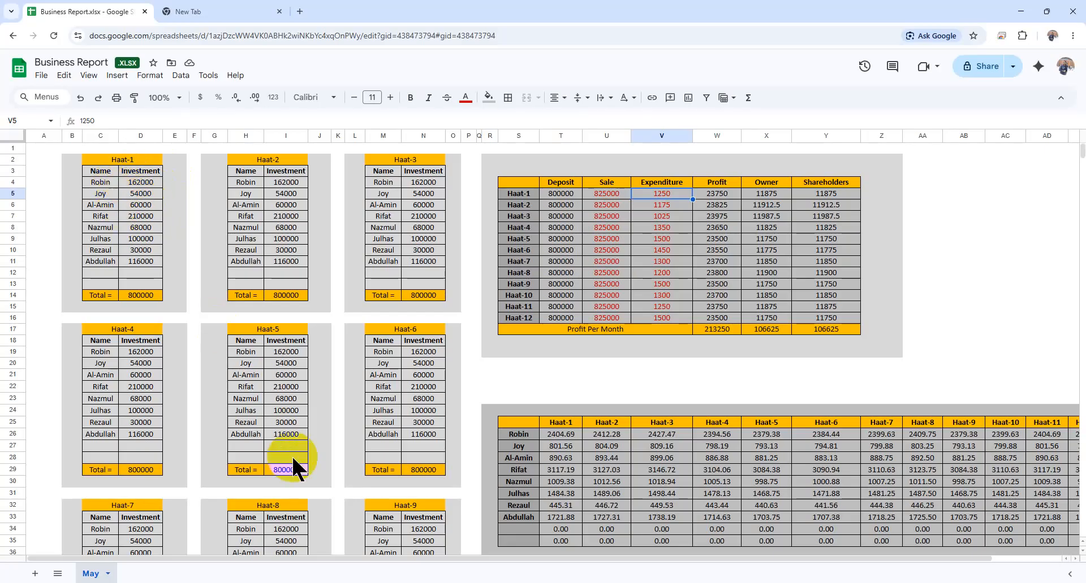
pyautogui.scroll(-5, 408, 476)
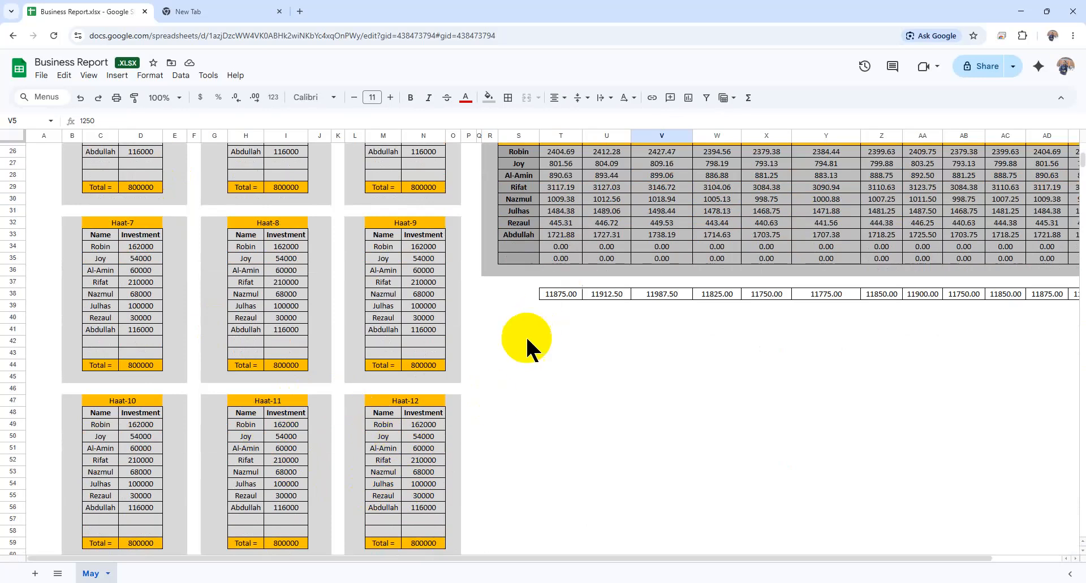
# Step: Set the last listed shareholder's Haat-2 investment in cell I11 to 50000
pyautogui.scroll(4, 626, 224)
pyautogui.scroll(-3, 532, 463)
pyautogui.scroll(4, 533, 475)
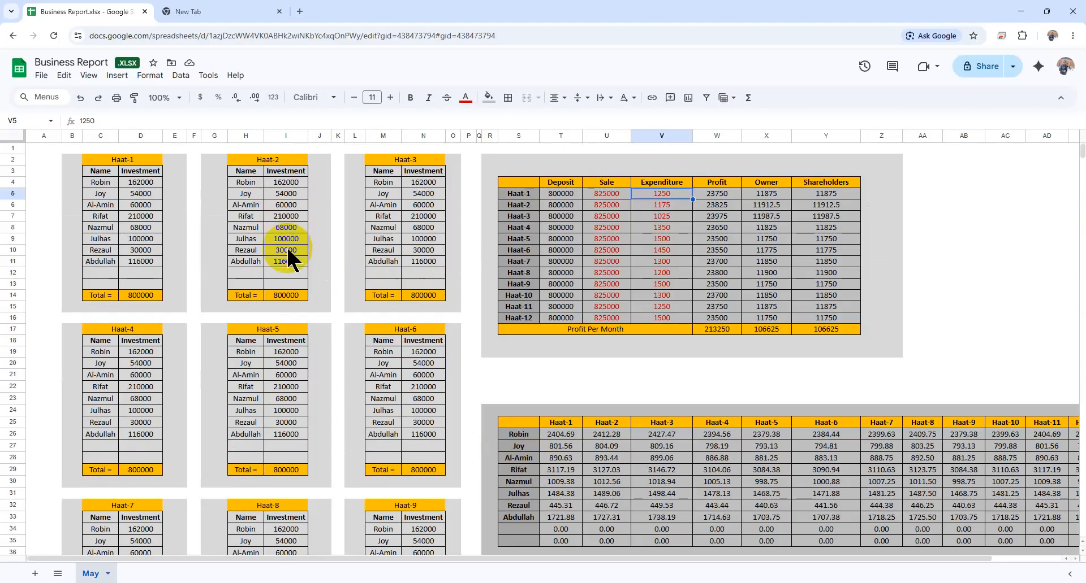
pyautogui.click(286, 263)
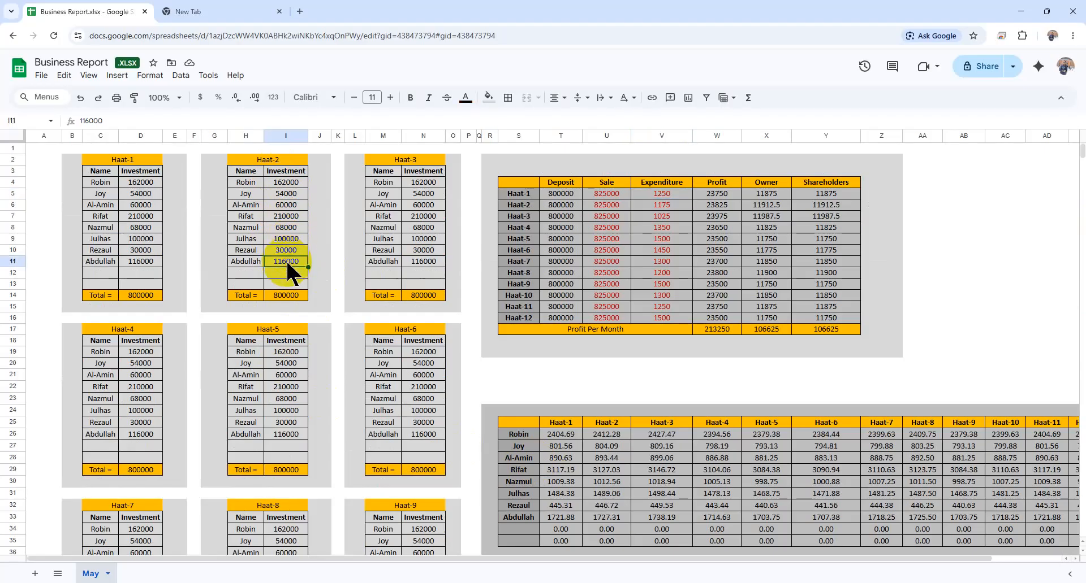
pyautogui.press('BackSpace')
pyautogui.write('50000')
pyautogui.press('Return')
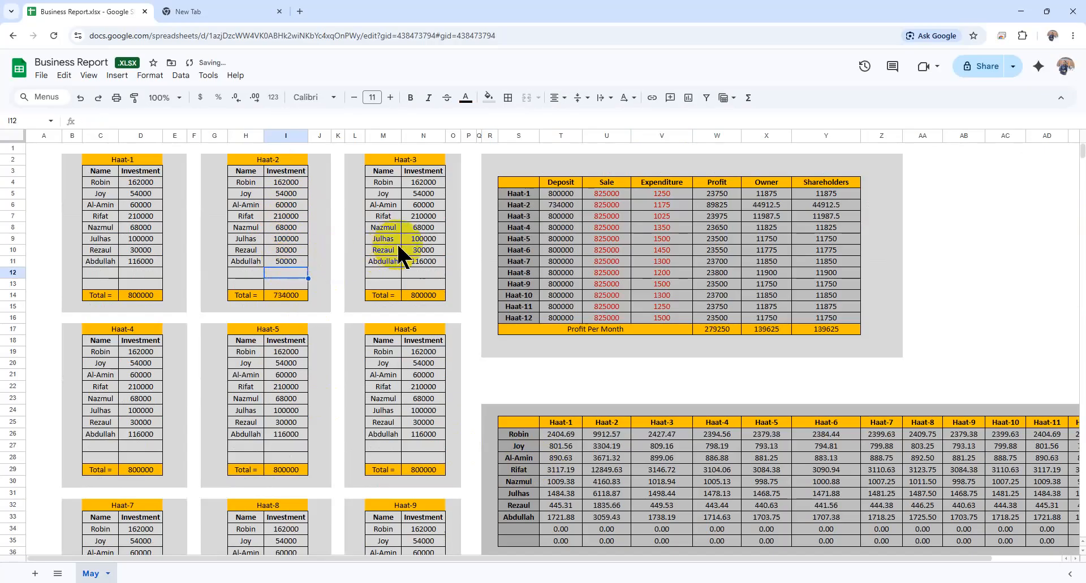
pyautogui.click(424, 263)
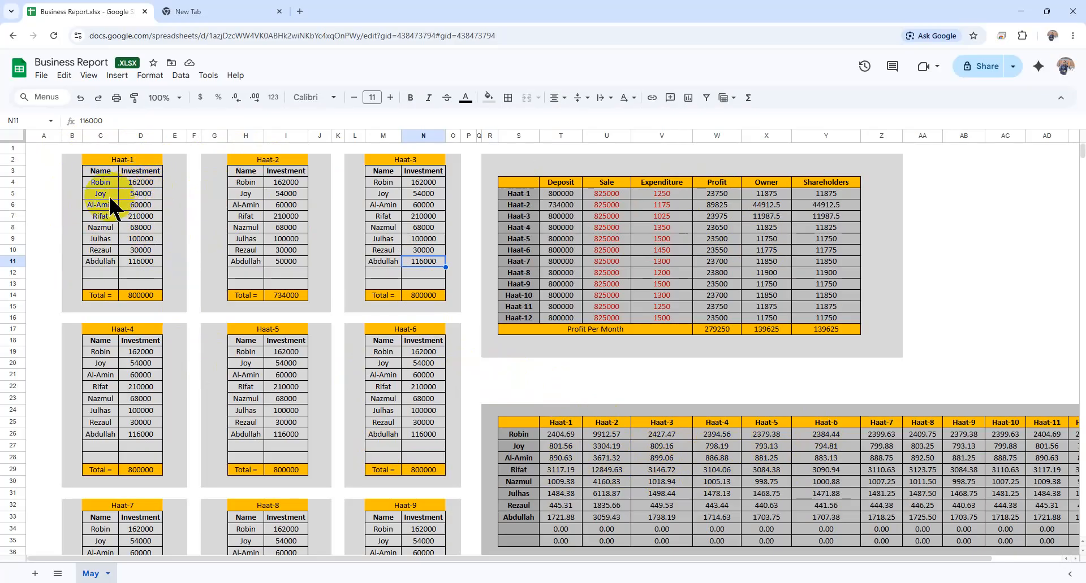
# Step: Set the Haat-1 investments to 500000 in cell D9 and 200000 in cell D11
pyautogui.click(131, 237)
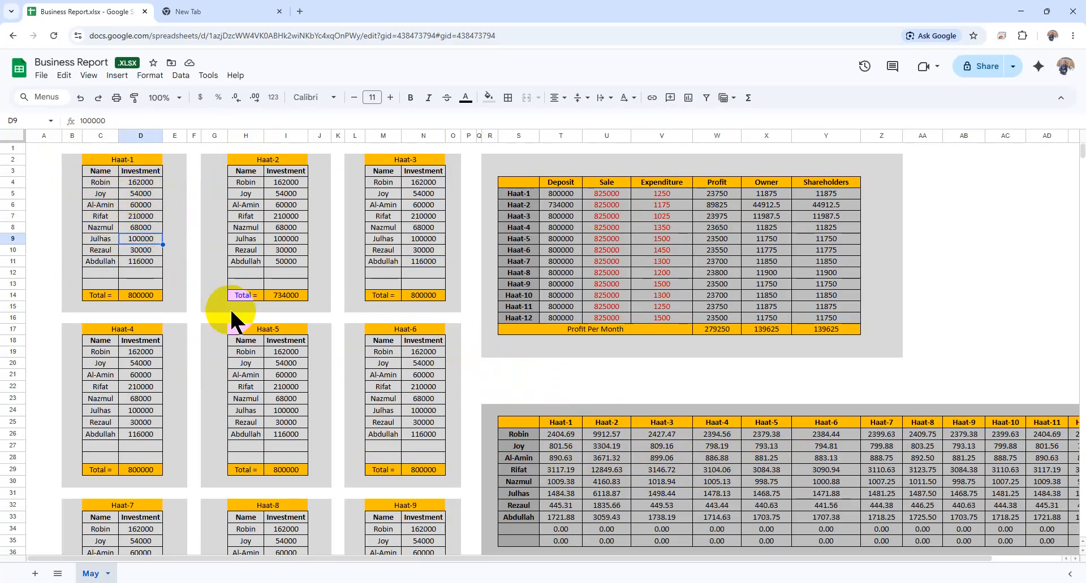
pyautogui.write('50')
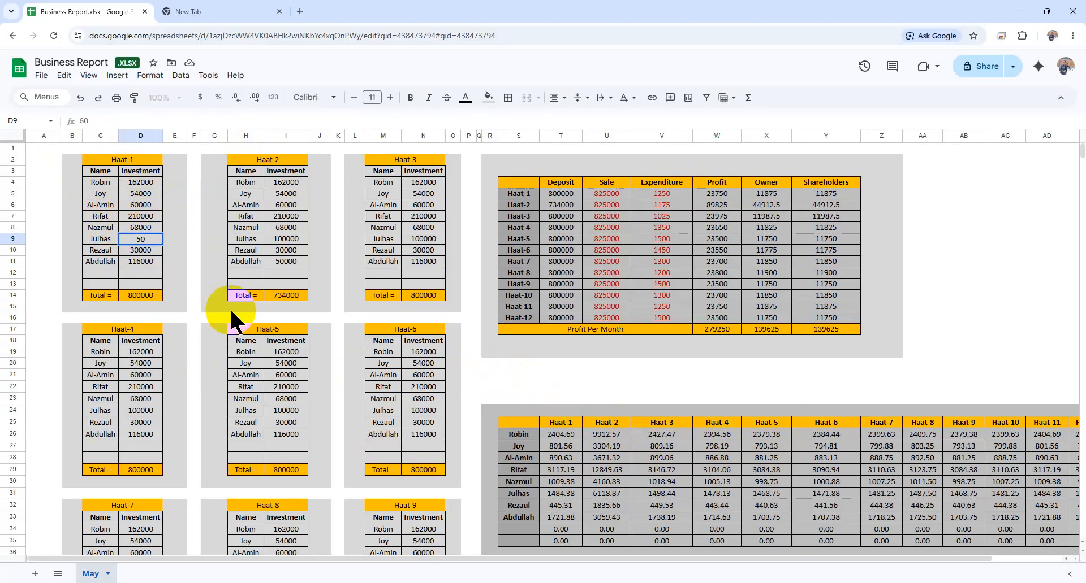
pyautogui.write('0000')
pyautogui.press('Return')
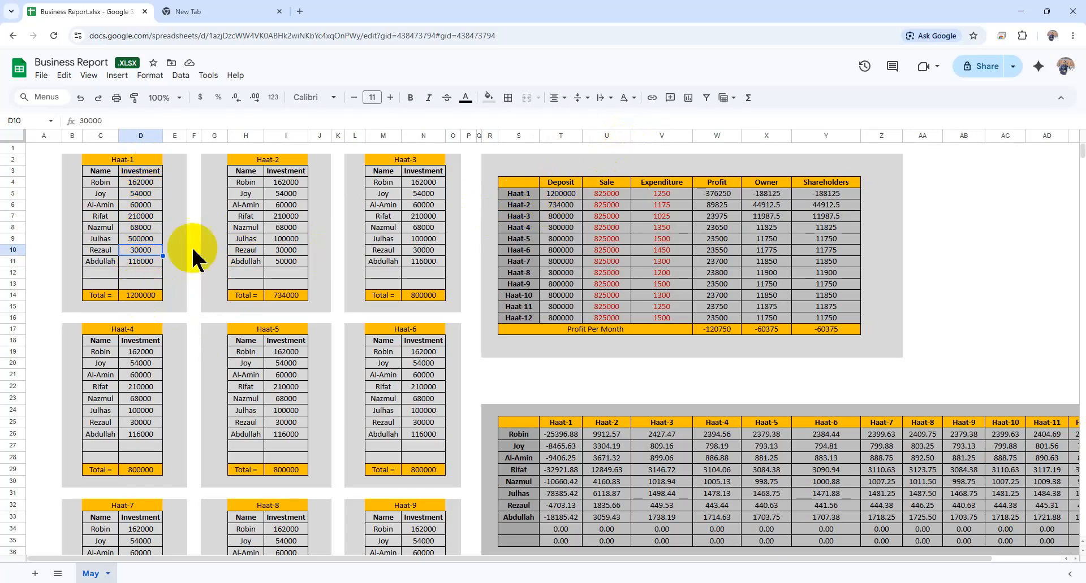
pyautogui.click(139, 261)
pyautogui.write('200000')
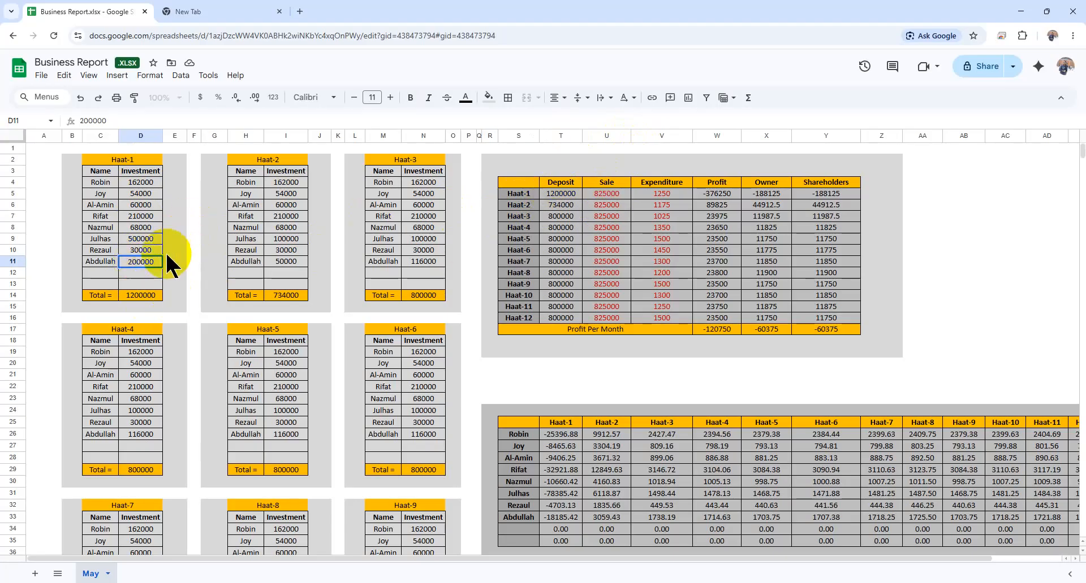
pyautogui.press('Return')
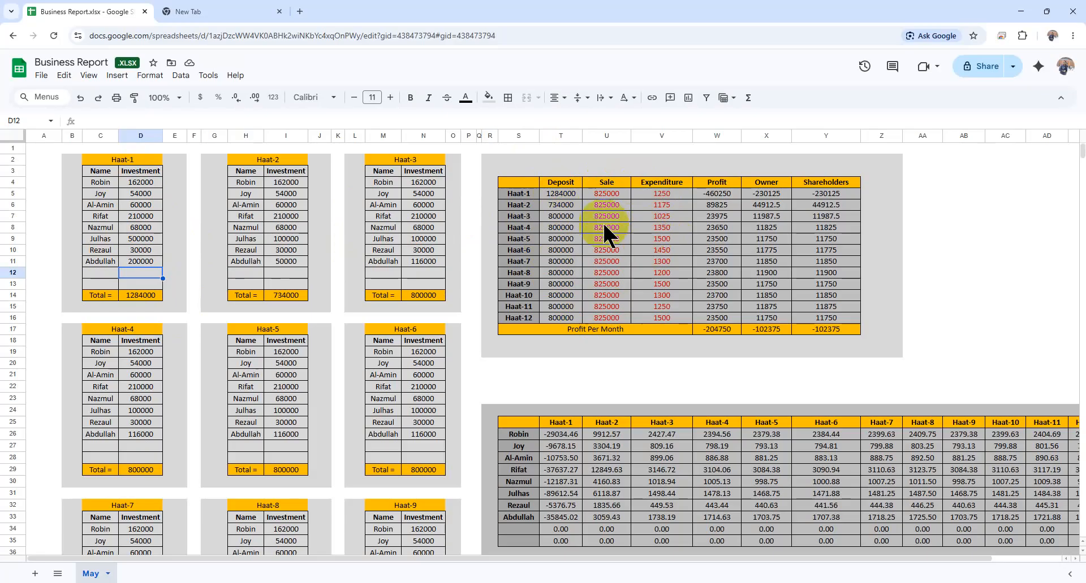
# Step: Set the Haat-1 sale amount in cell U5 of the profit summary to 1300000
pyautogui.click(600, 194)
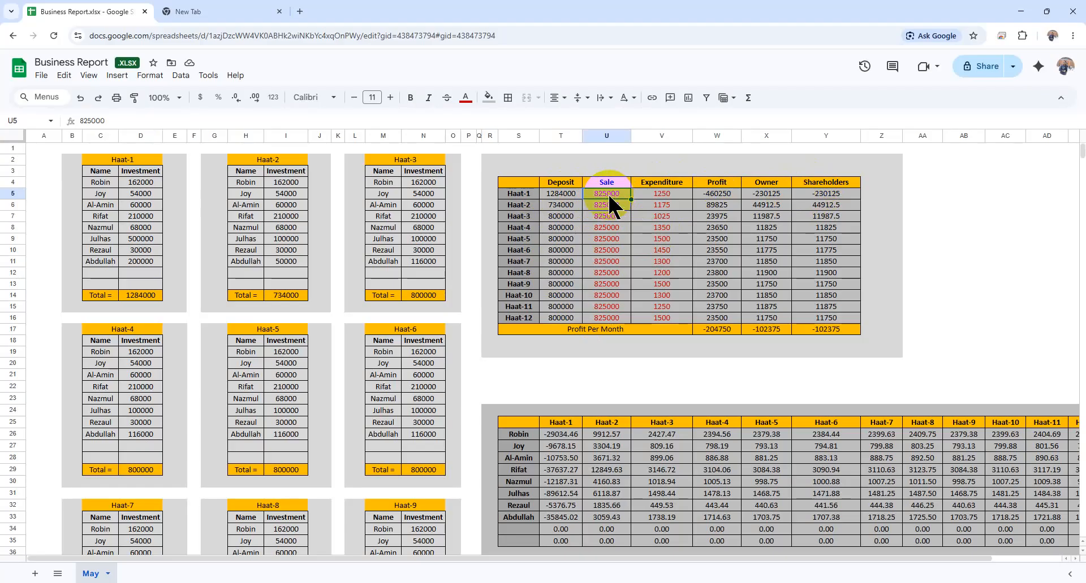
pyautogui.write('1300000')
pyautogui.press('Return')
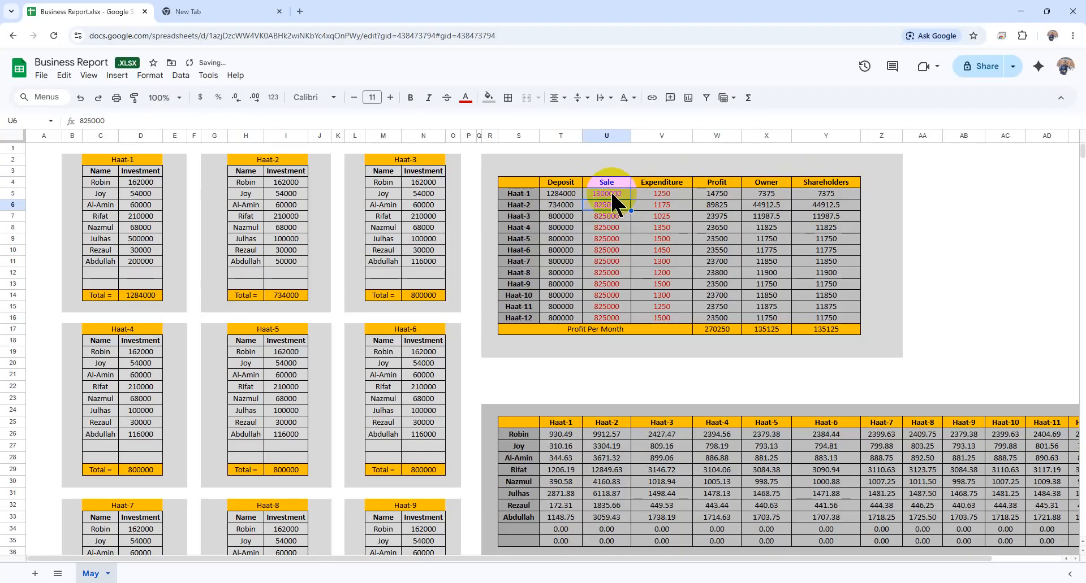
# Step: Inspect the Haat-1 expenditure and the formulas behind its profit, owner share and shareholders' share in row 5
pyautogui.click(661, 195)
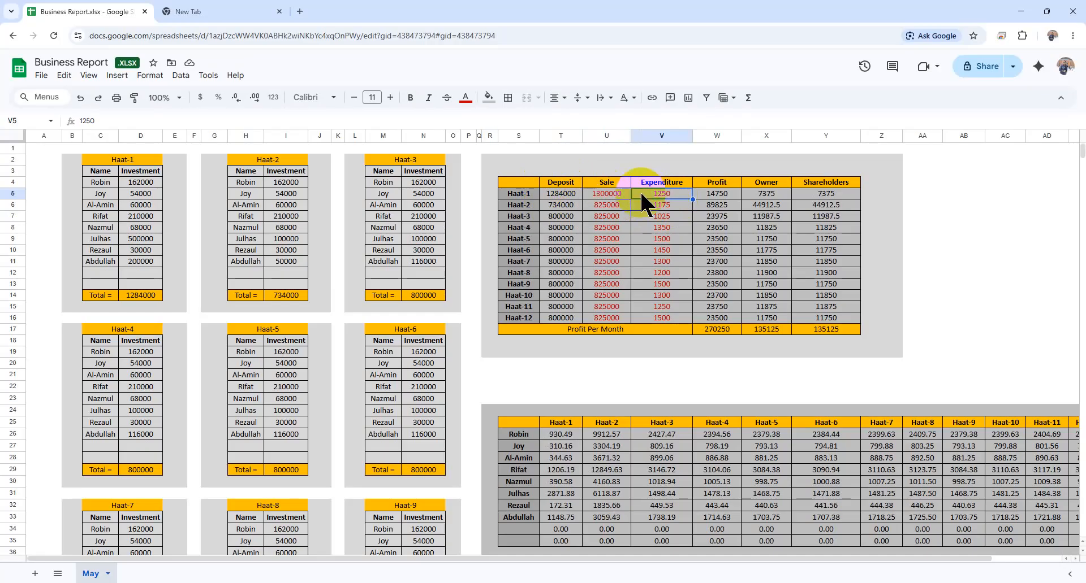
pyautogui.click(721, 195)
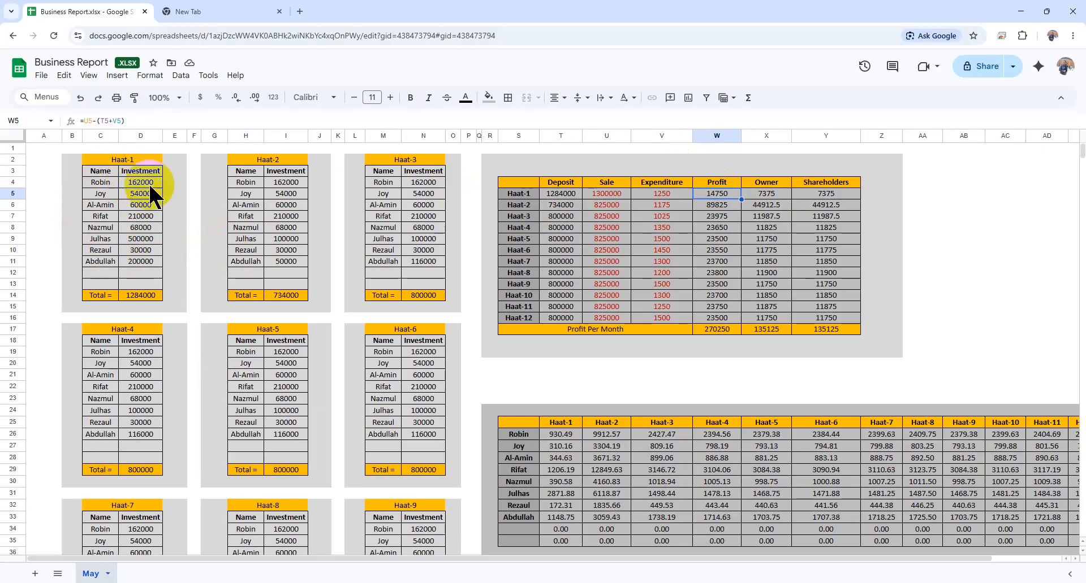
pyautogui.click(761, 192)
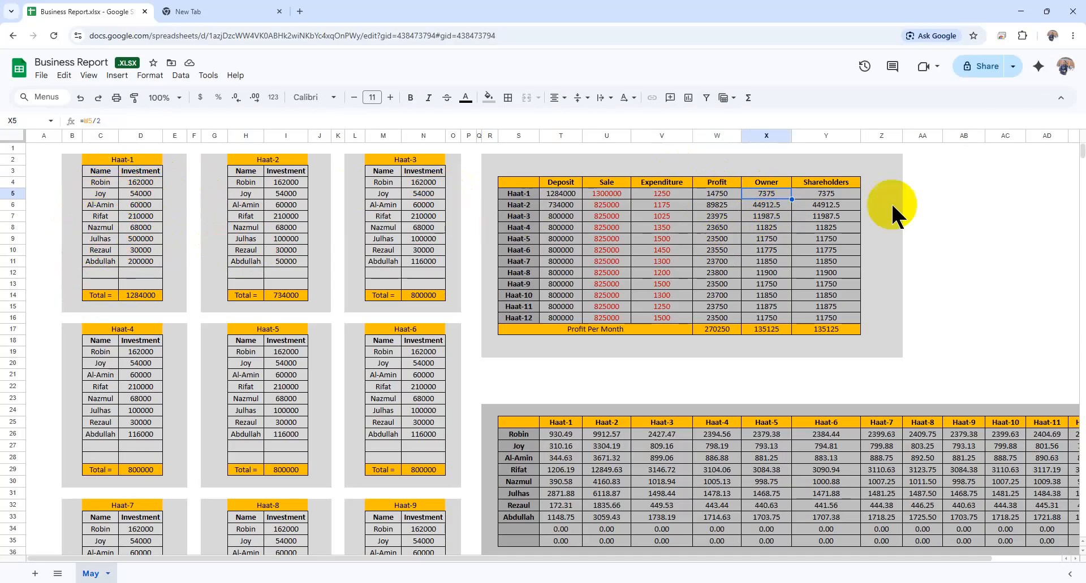
pyautogui.click(832, 192)
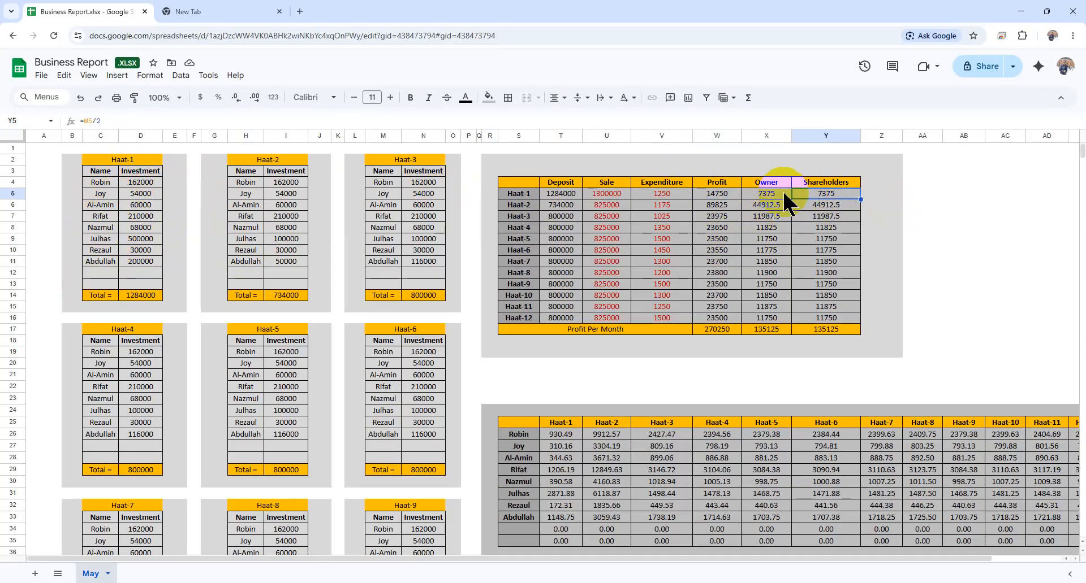
pyautogui.click(722, 194)
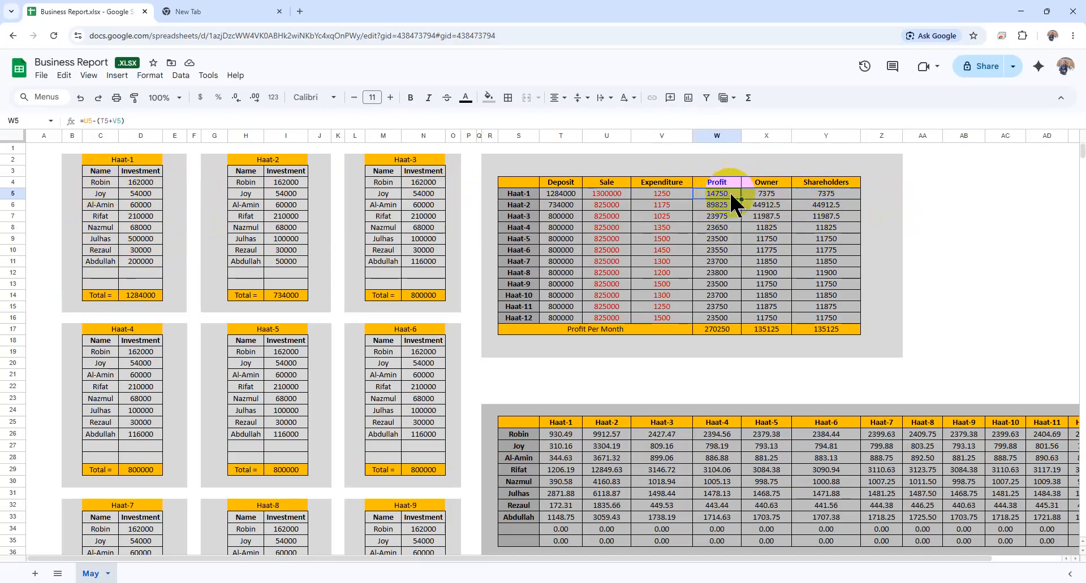
pyautogui.click(775, 192)
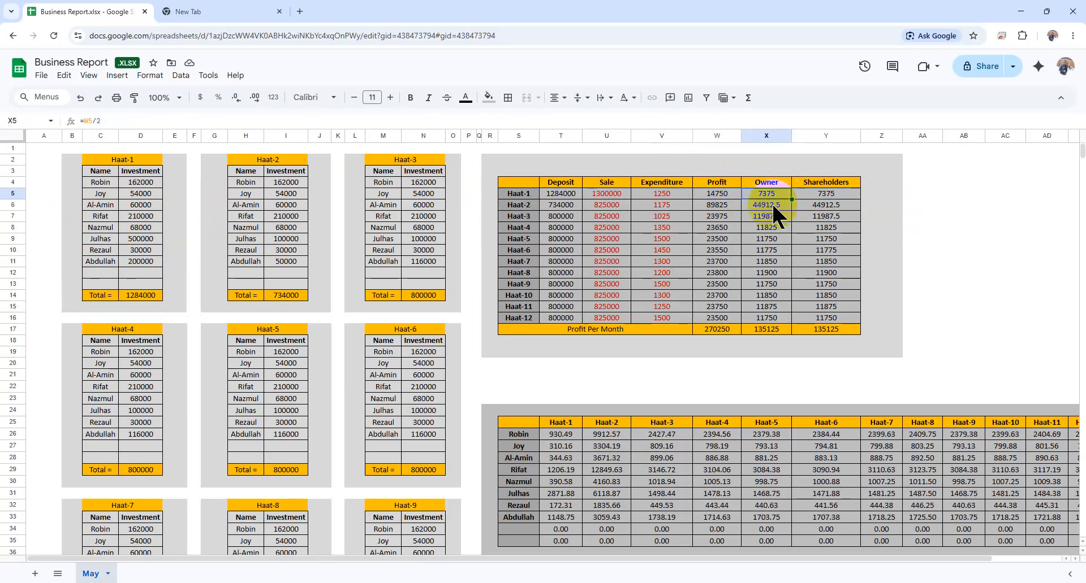
pyautogui.click(833, 190)
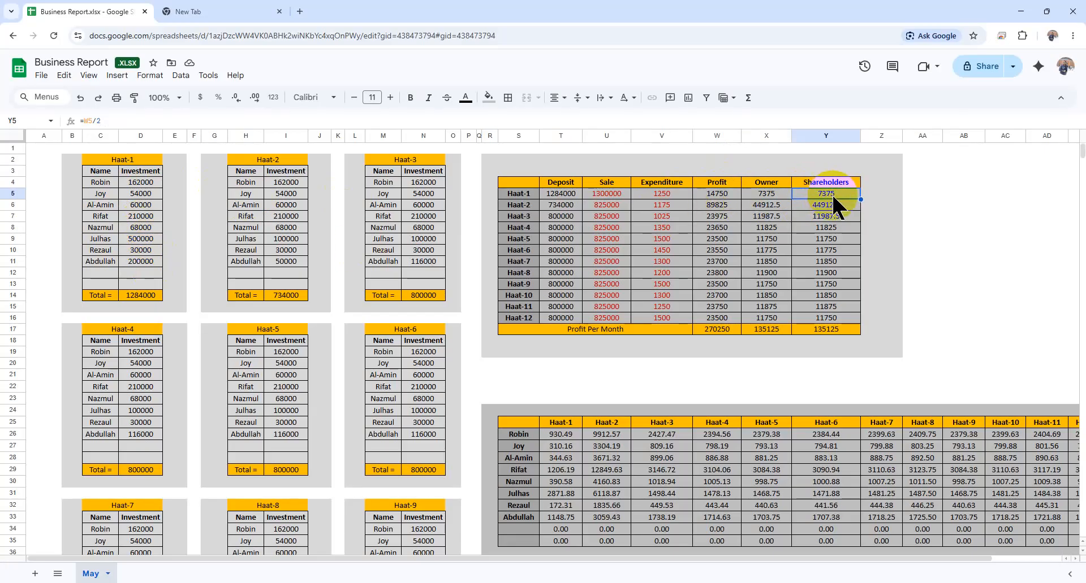
# Step: Set the Haat-2 investment in cell I8 to 50000
pyautogui.click(285, 258)
pyautogui.click(284, 250)
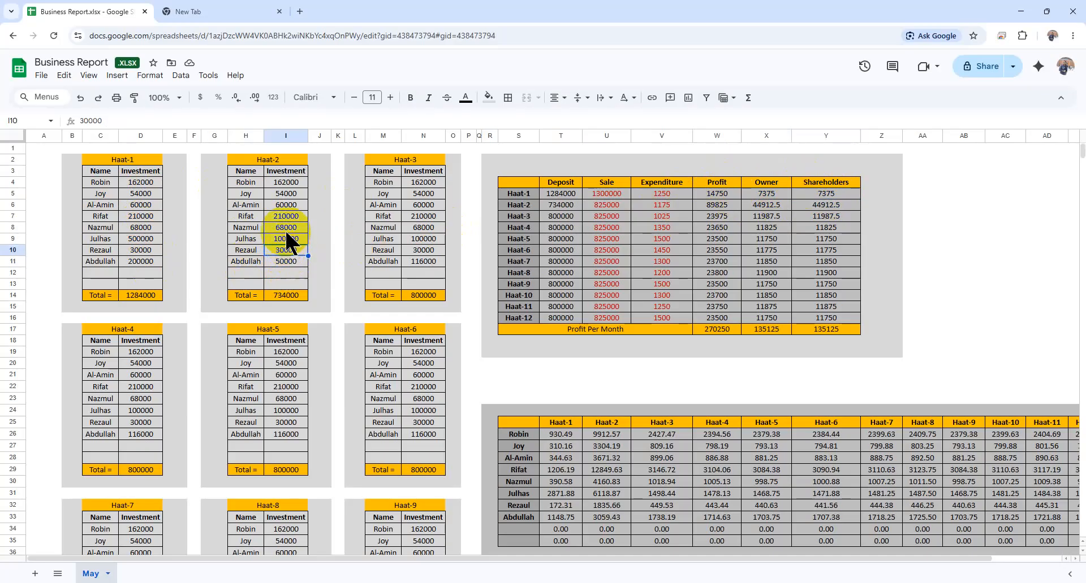
pyautogui.click(287, 231)
pyautogui.press('BackSpace')
pyautogui.write('50000')
pyautogui.press('Return')
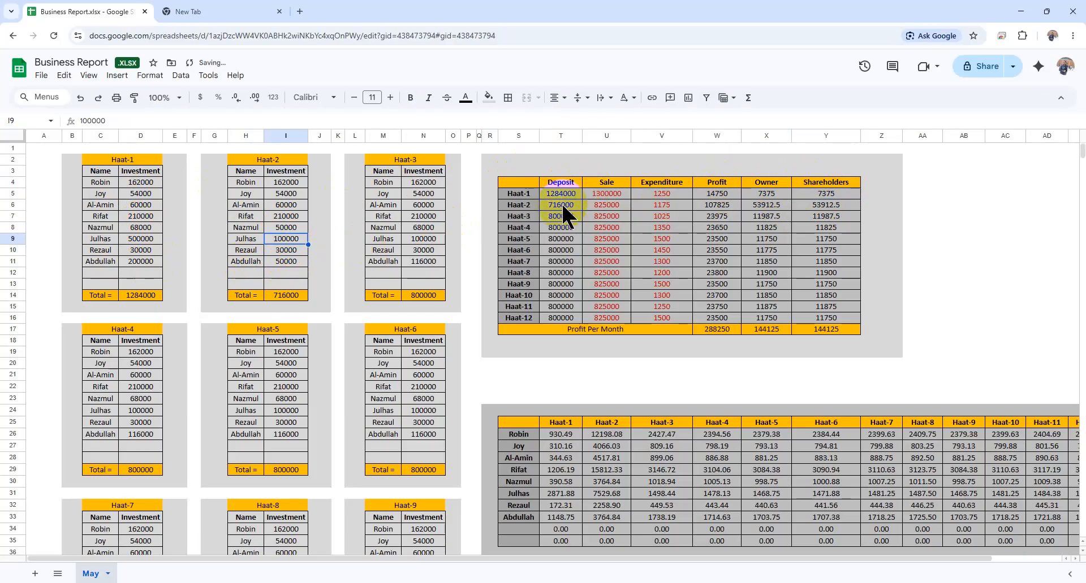
# Step: Inspect the Haat-2 sale, expenditure, profit and share cells in row 6, and view the shareholder profit table below
pyautogui.click(606, 205)
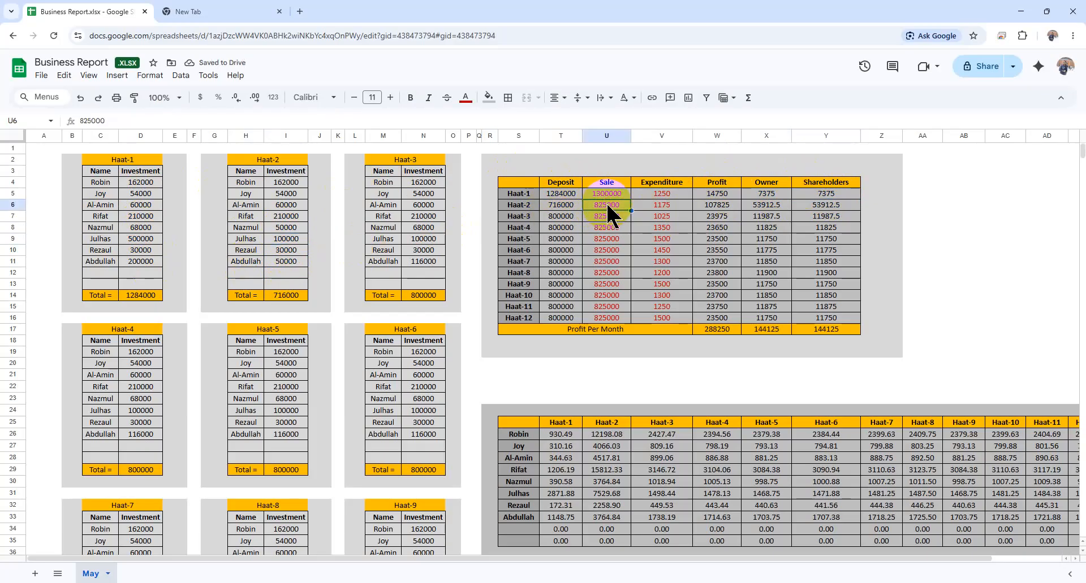
pyautogui.click(669, 209)
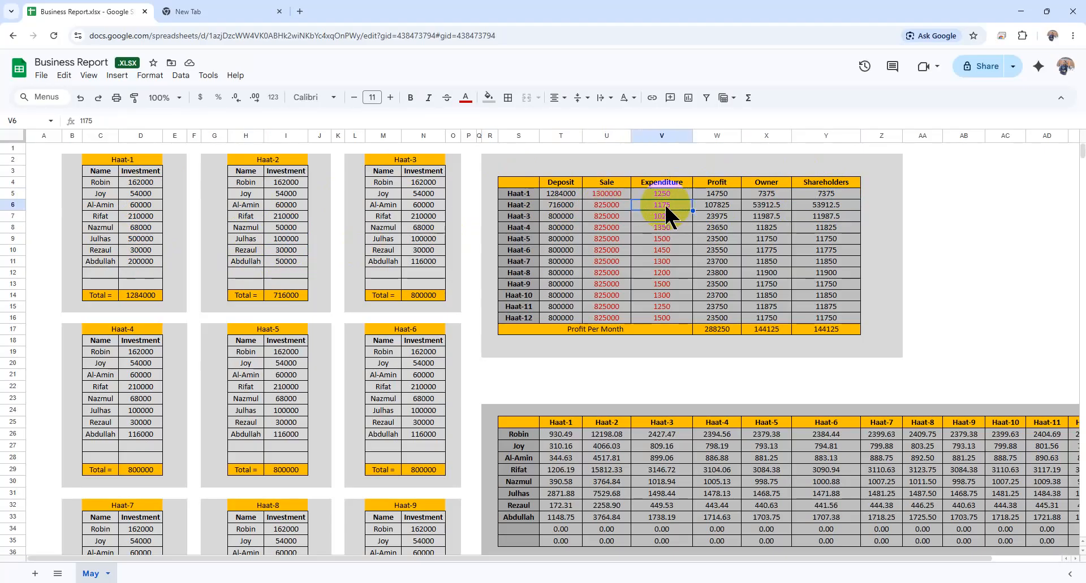
pyautogui.click(721, 205)
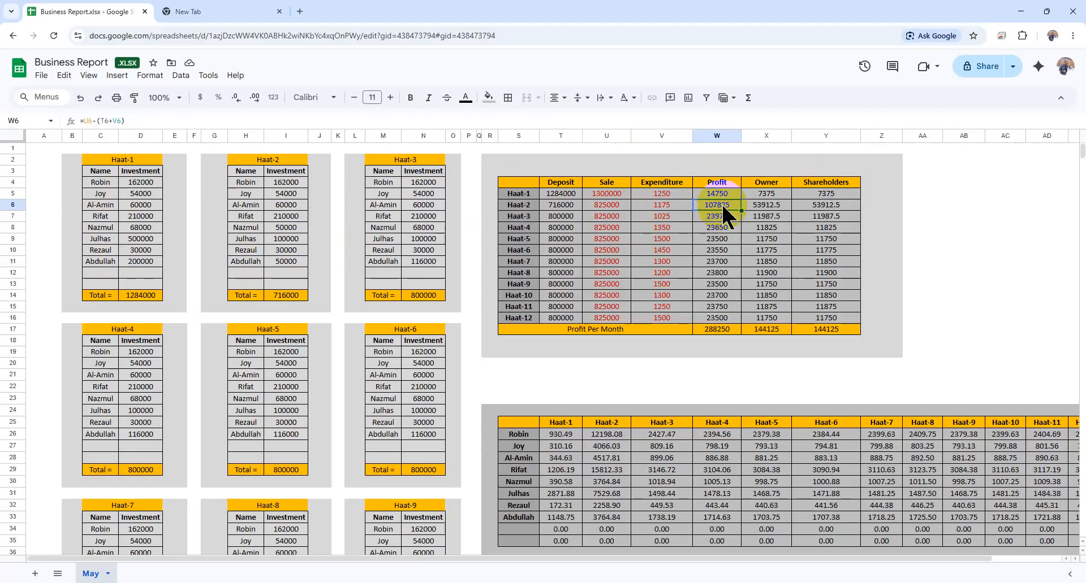
pyautogui.click(772, 204)
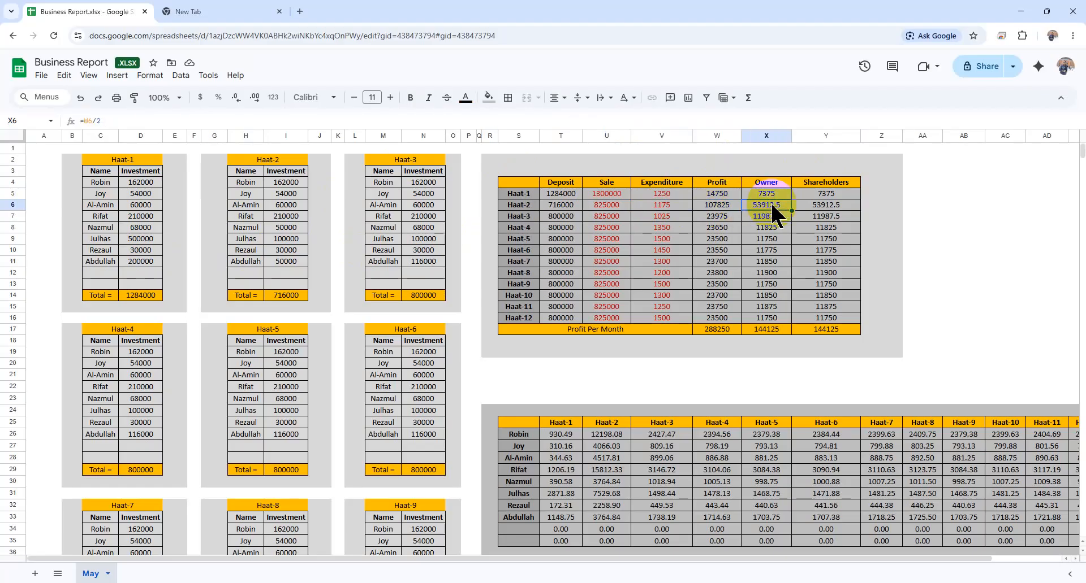
pyautogui.click(828, 205)
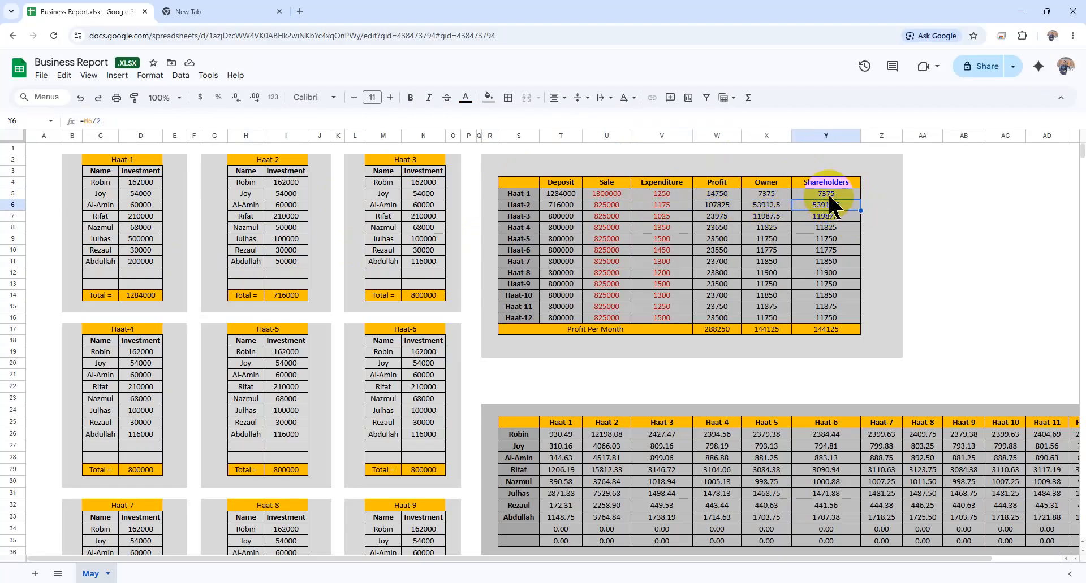
pyautogui.scroll(-6, 432, 448)
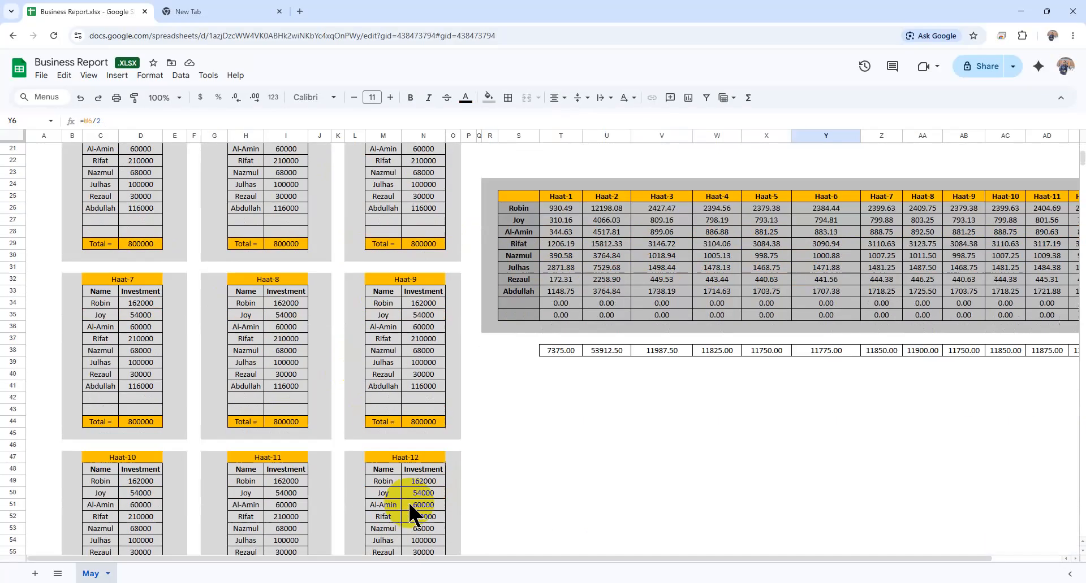
pyautogui.scroll(6, 425, 376)
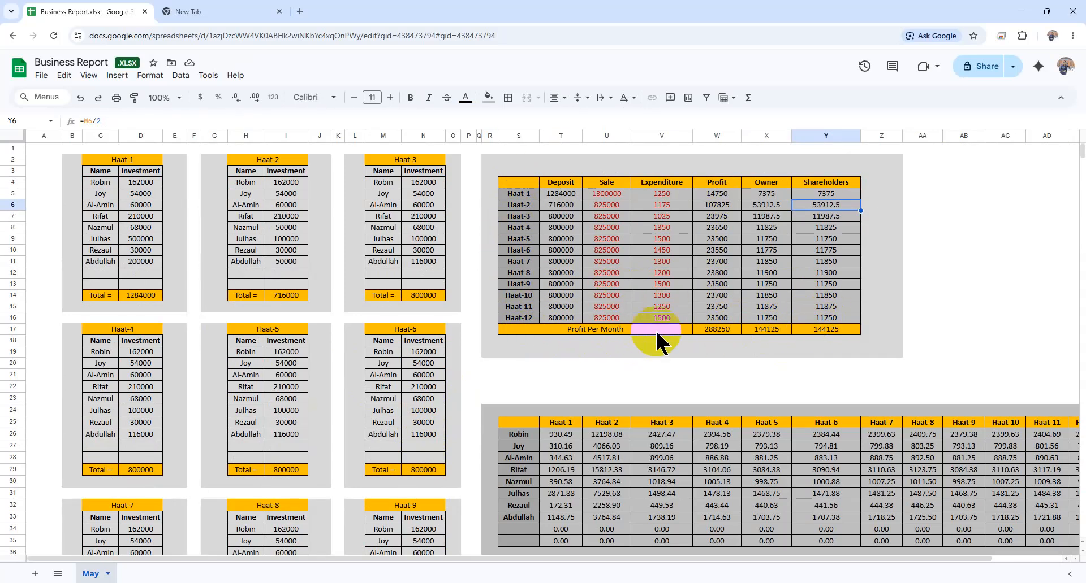
# Step: Inspect the Profit Per Month formulas for total profit, owner and shareholders in cells W17, X17 and Y17
pyautogui.click(717, 330)
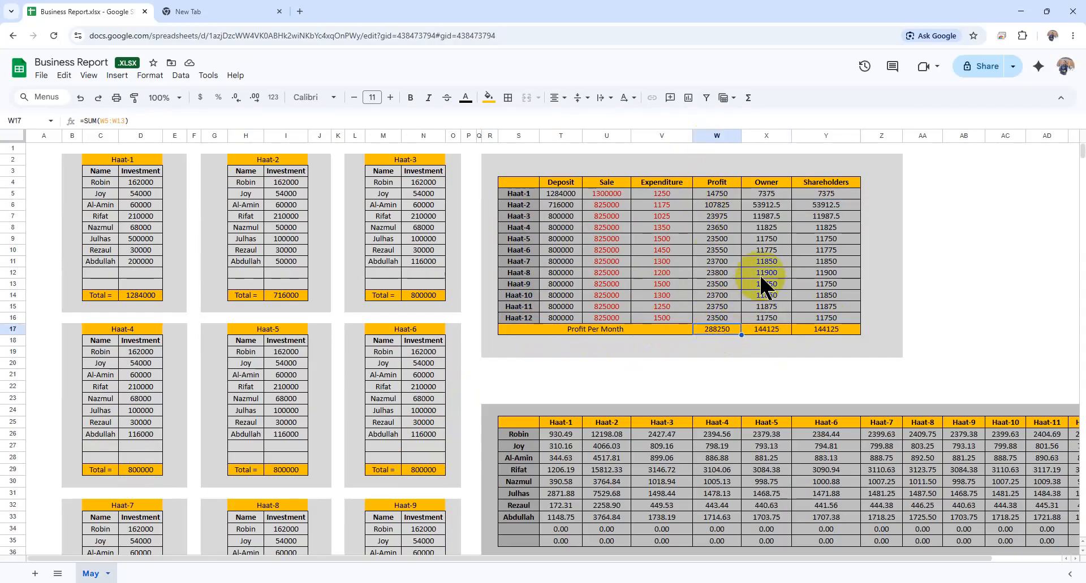
pyautogui.click(762, 333)
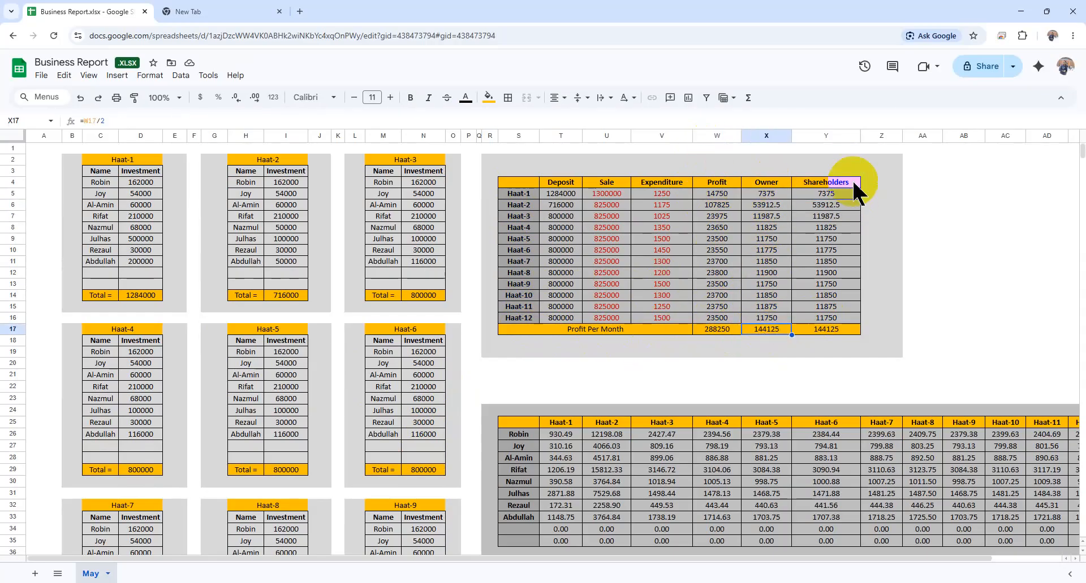
pyautogui.click(830, 333)
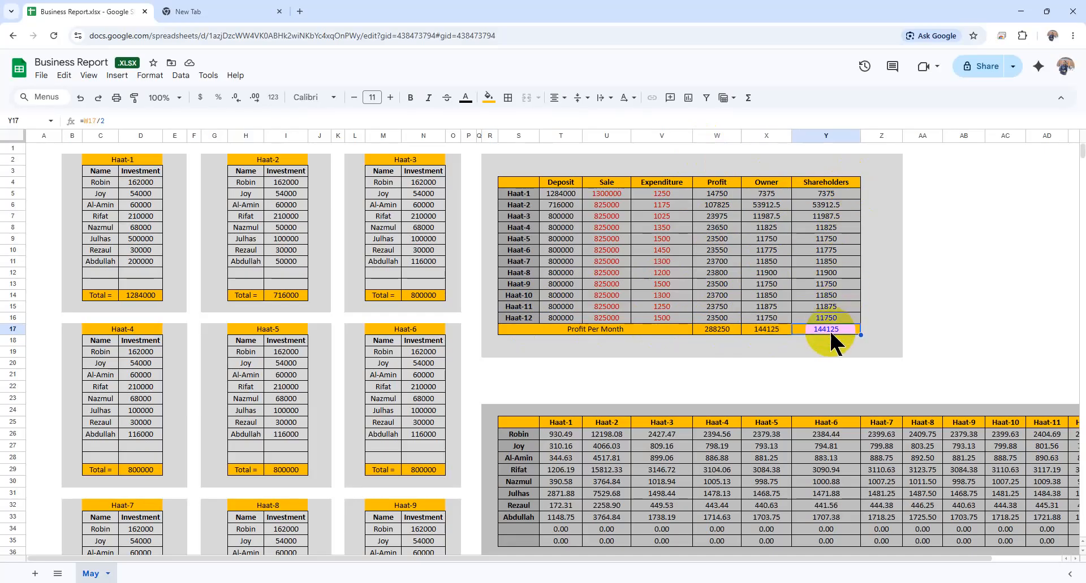
pyautogui.scroll(-1, 829, 329)
pyautogui.scroll(1, 825, 233)
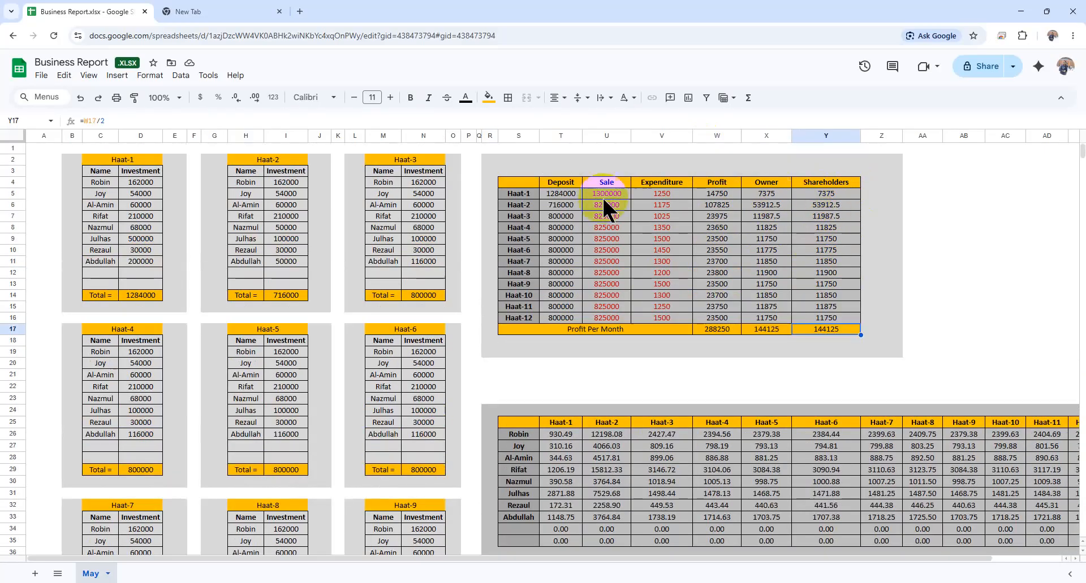
# Step: Inspect the Haat-1 shareholders' share in cell Y5 and the individual profit share formulas in cells T26 and T27
pyautogui.click(827, 196)
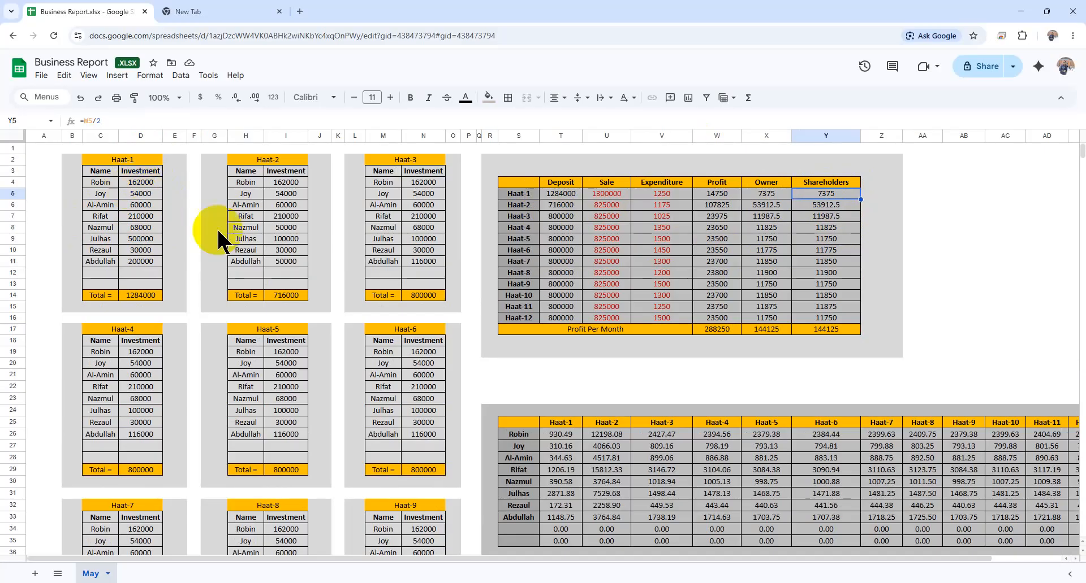
pyautogui.click(560, 434)
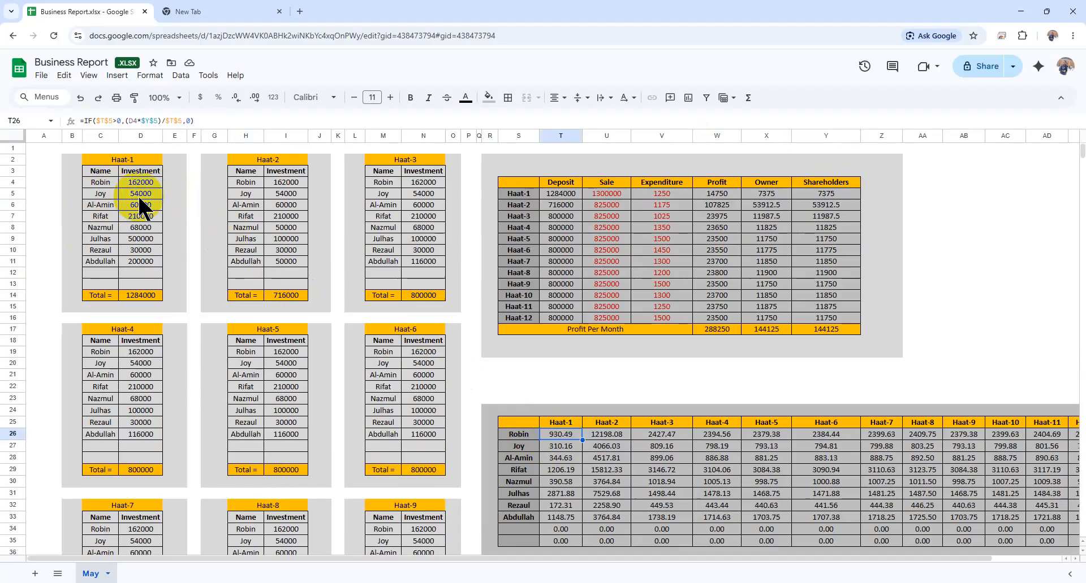
pyautogui.click(556, 447)
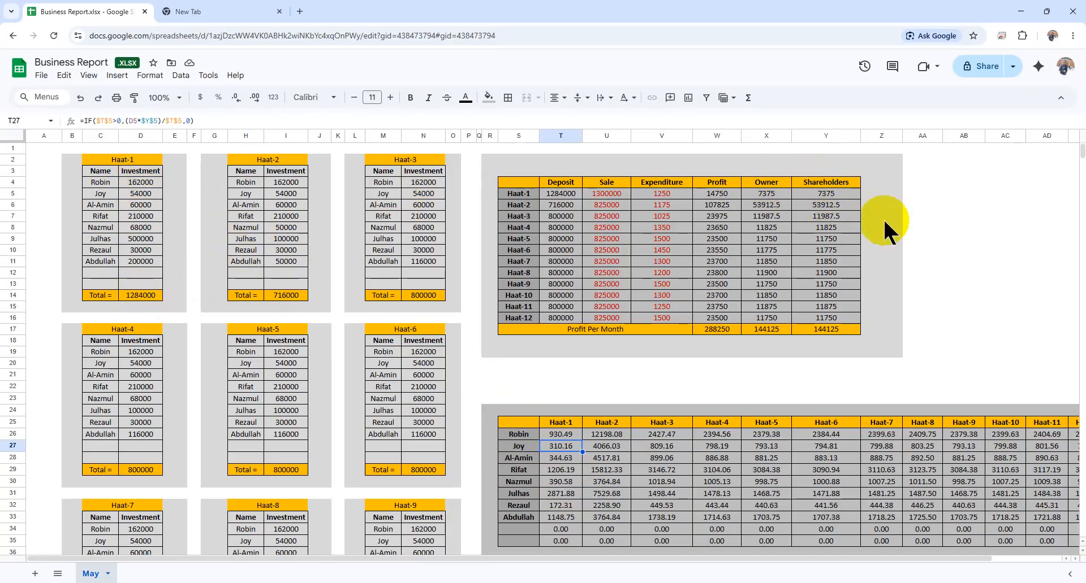
pyautogui.click(555, 434)
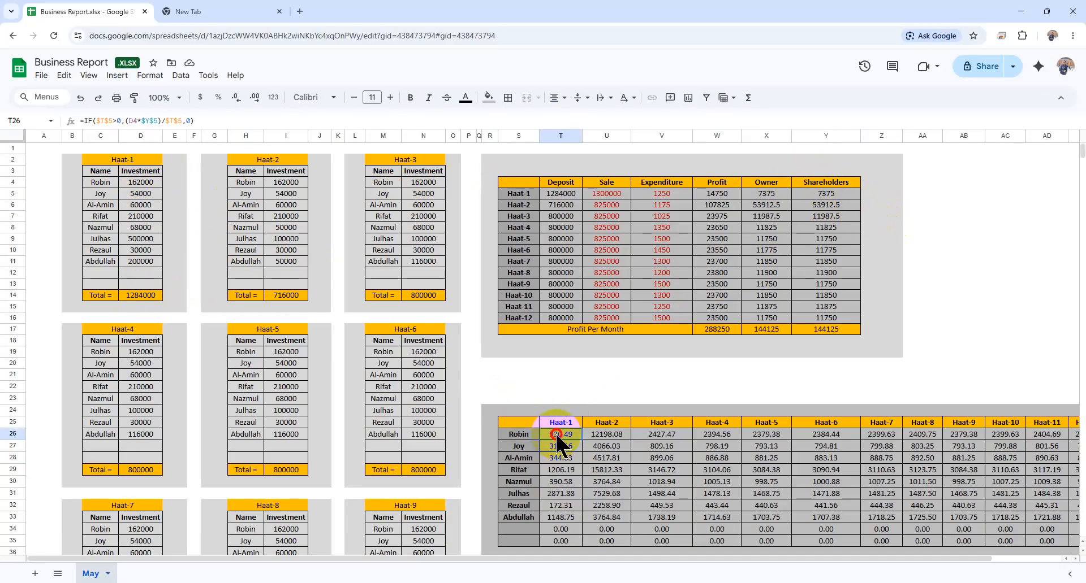
# Step: Inspect the Haat-1 profit share formulas in cells T27 and T26, and the Haat-6 heading in cell Y25
pyautogui.click(555, 447)
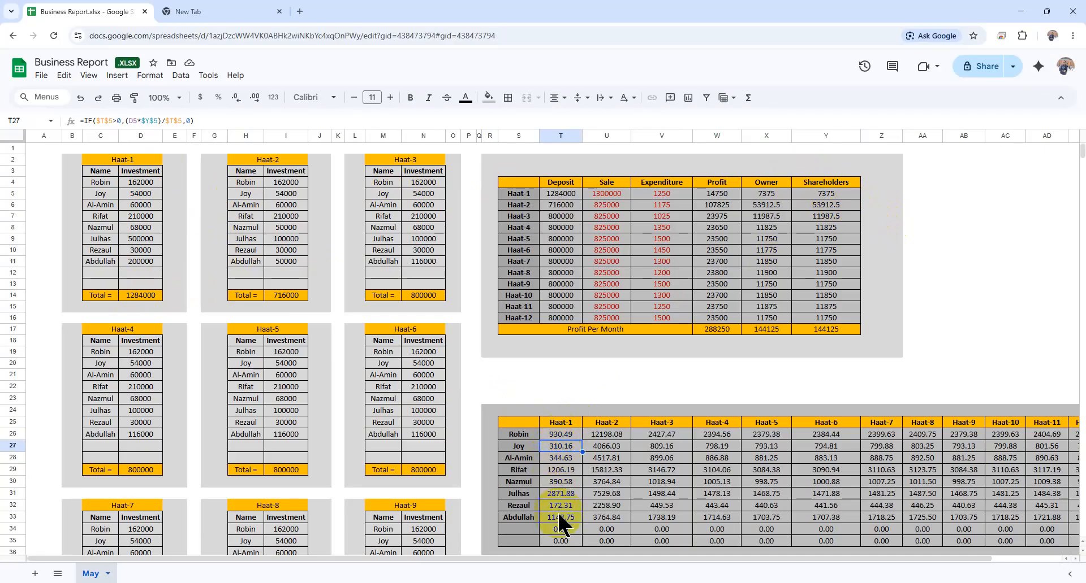
pyautogui.click(560, 433)
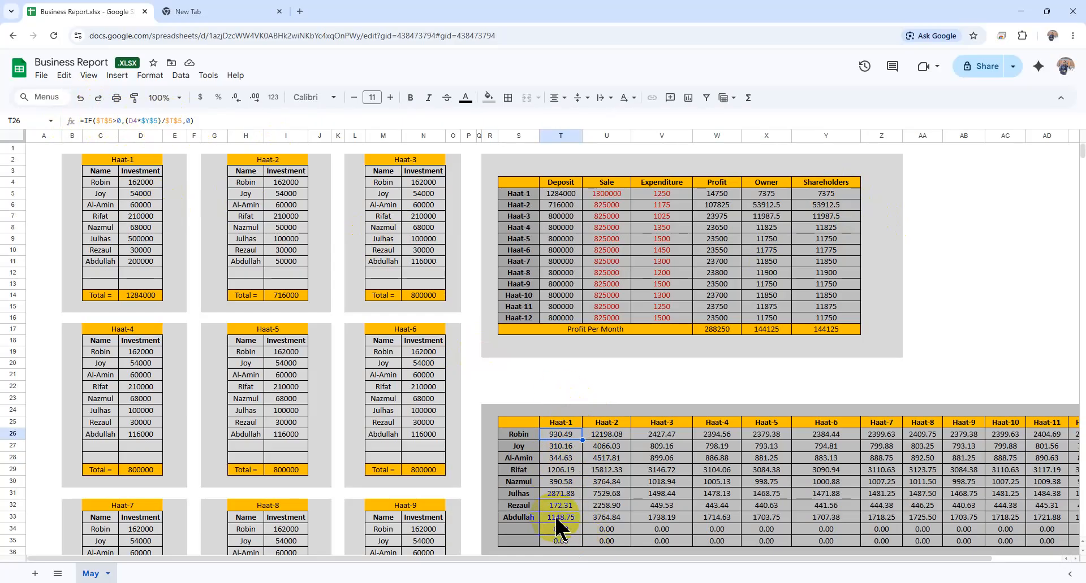
pyautogui.click(855, 422)
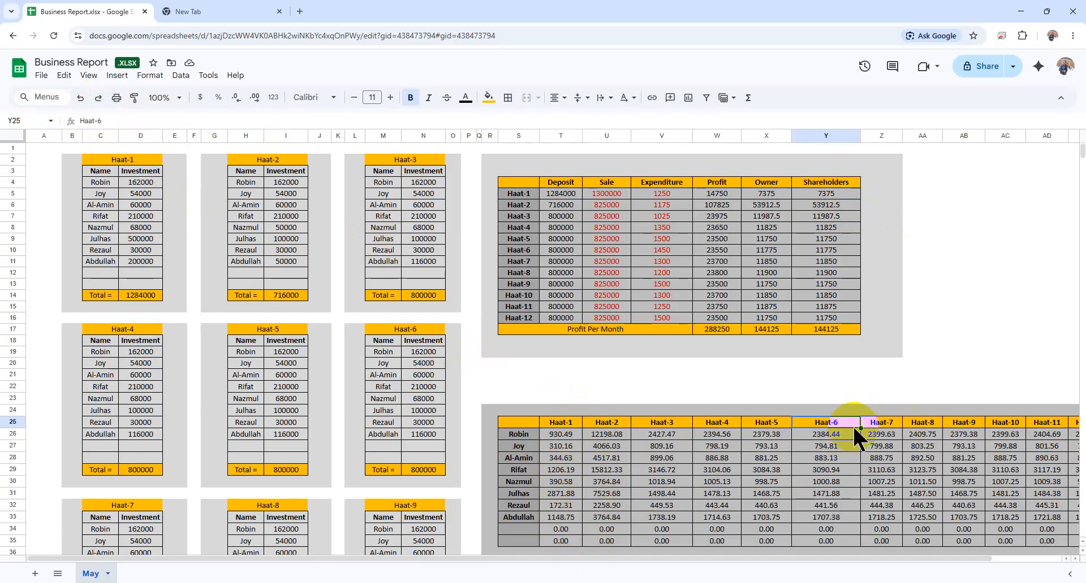
pyautogui.click(863, 422)
pyautogui.click(855, 423)
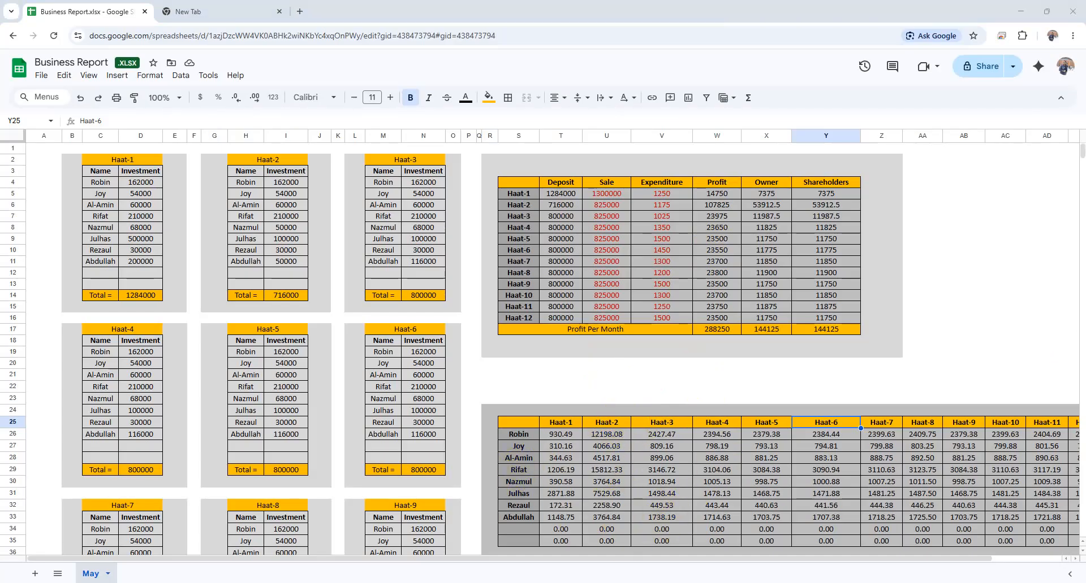
pyautogui.click(546, 376)
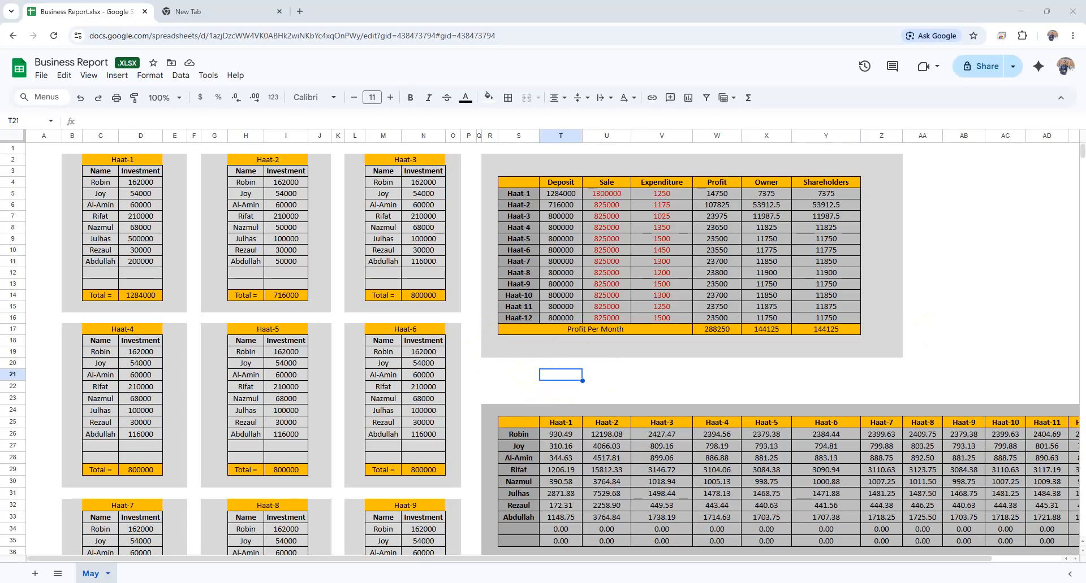
# Step: Switch to the student marks workbook in Excel, arrange it beside the Business Report browser window and stretch it to full height
pyautogui.hotkey('alt', 'Tab')
pyautogui.moveTo(400, 97); pyautogui.dragTo(393, 29)
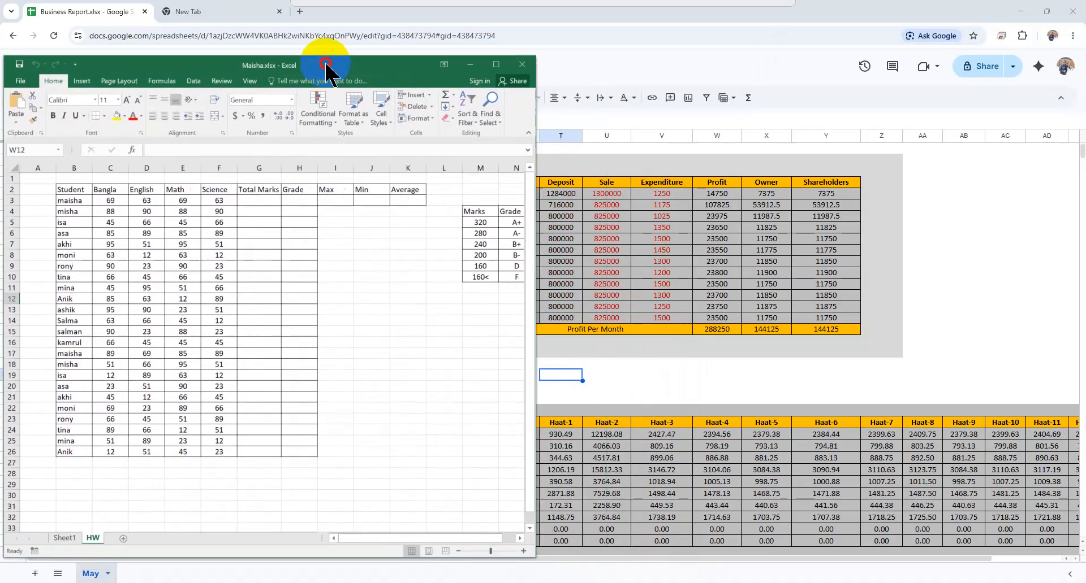
pyautogui.moveTo(565, 11); pyautogui.dragTo(846, 34)
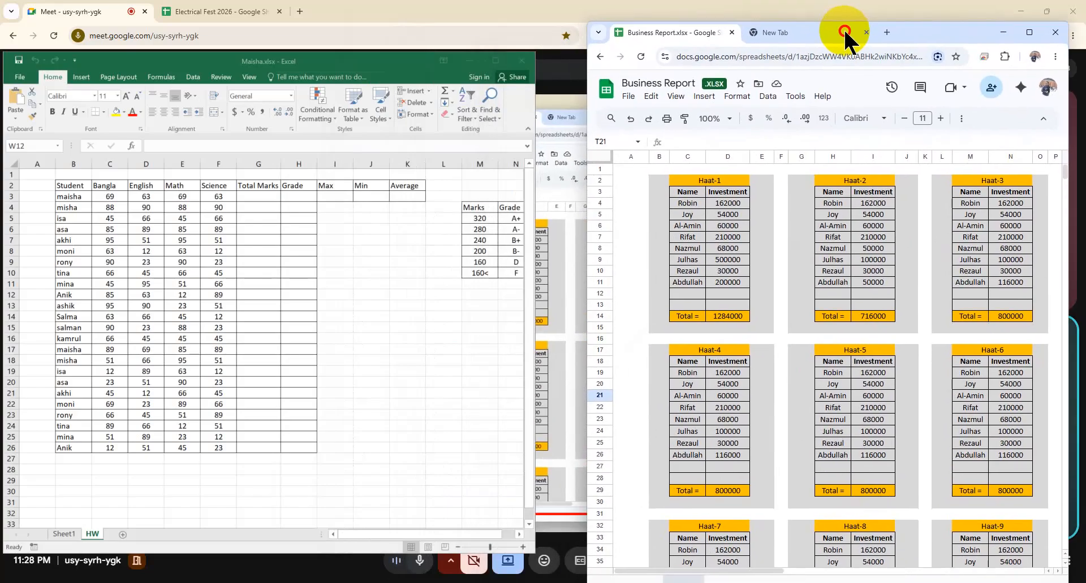
pyautogui.moveTo(358, 53); pyautogui.dragTo(359, 1)
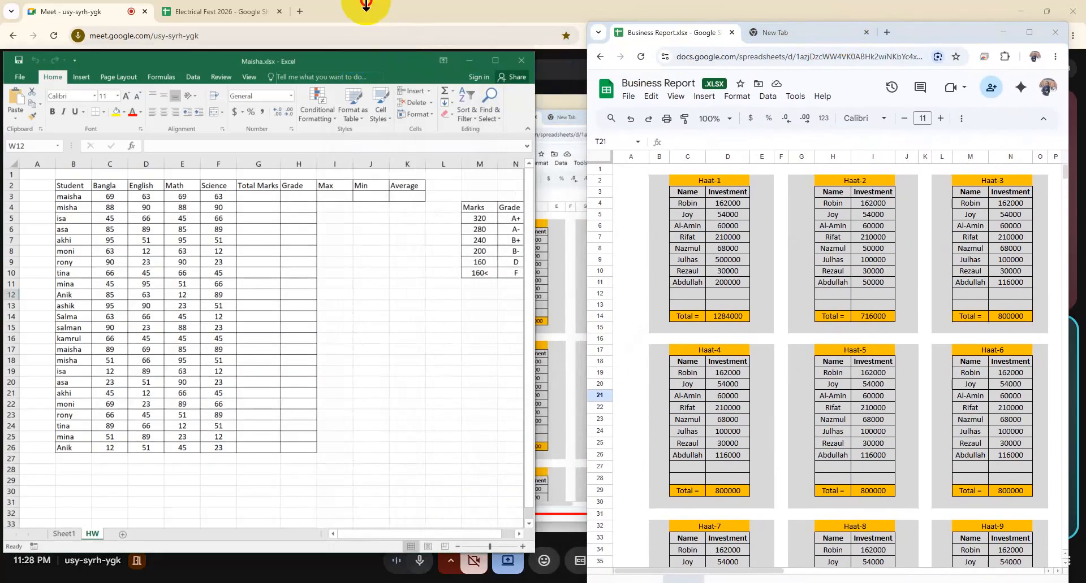
# Step: Add a new worksheet after HW and rename it Haat
pyautogui.click(122, 564)
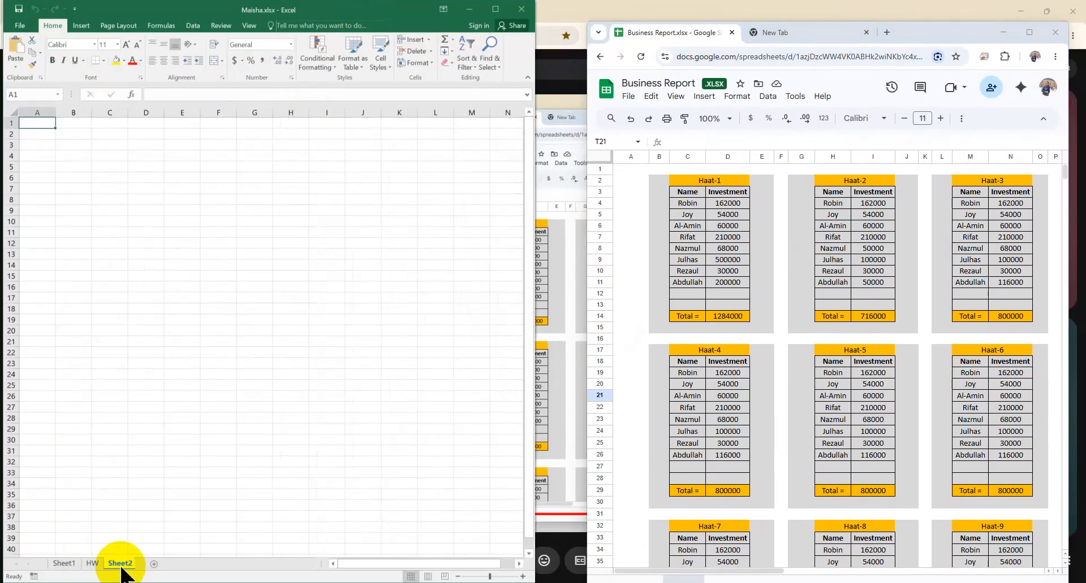
pyautogui.doubleClick(119, 564)
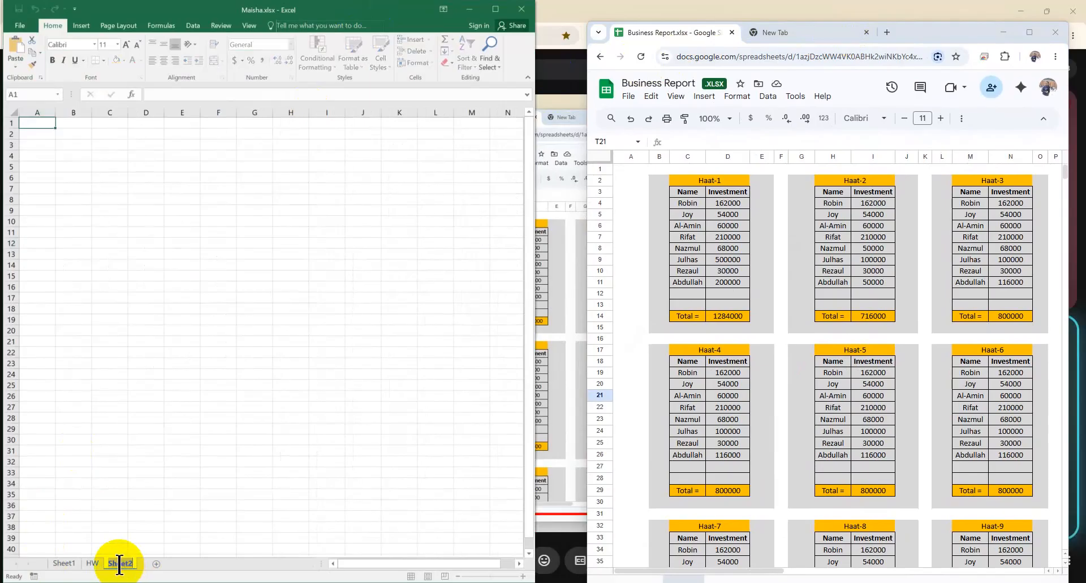
pyautogui.write('Business')
pyautogui.press('BackSpace')
pyautogui.press('BackSpace')
pyautogui.press('BackSpace')
pyautogui.press('BackSpace')
pyautogui.press('BackSpace')
pyautogui.press('BackSpace')
pyautogui.press('BackSpace')
pyautogui.press('BackSpace')
pyautogui.write('Haat')
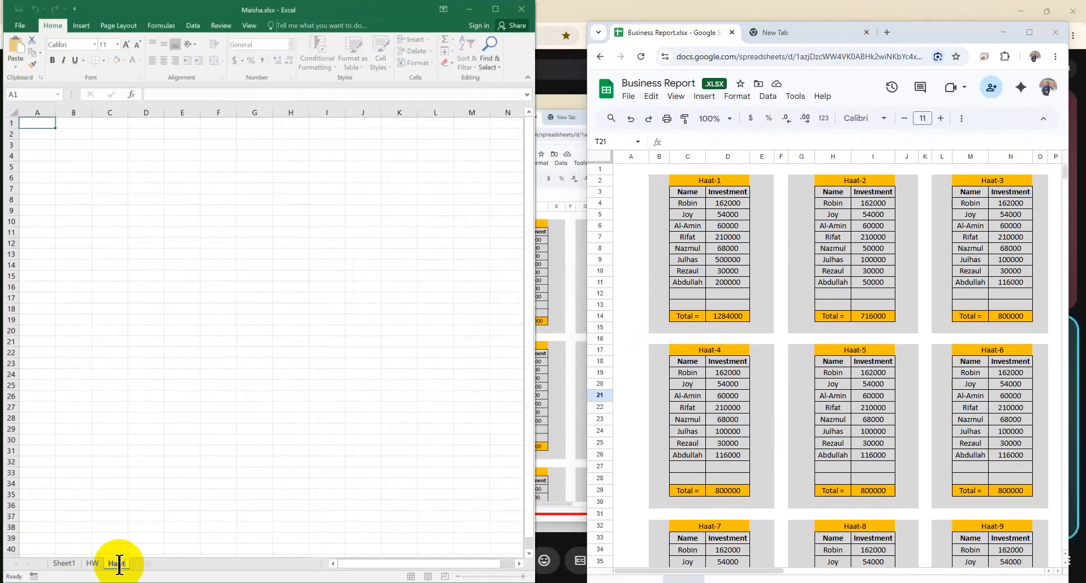
pyautogui.click(148, 385)
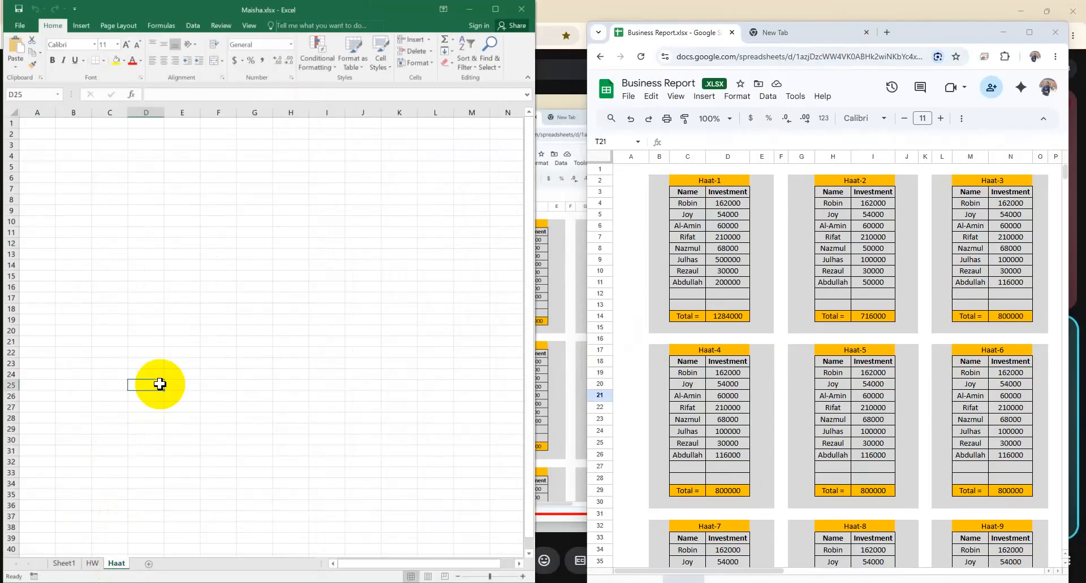
# Step: Stretch the Business Report window to full height and widen it to meet the edge of the Excel window
pyautogui.doubleClick(921, 23)
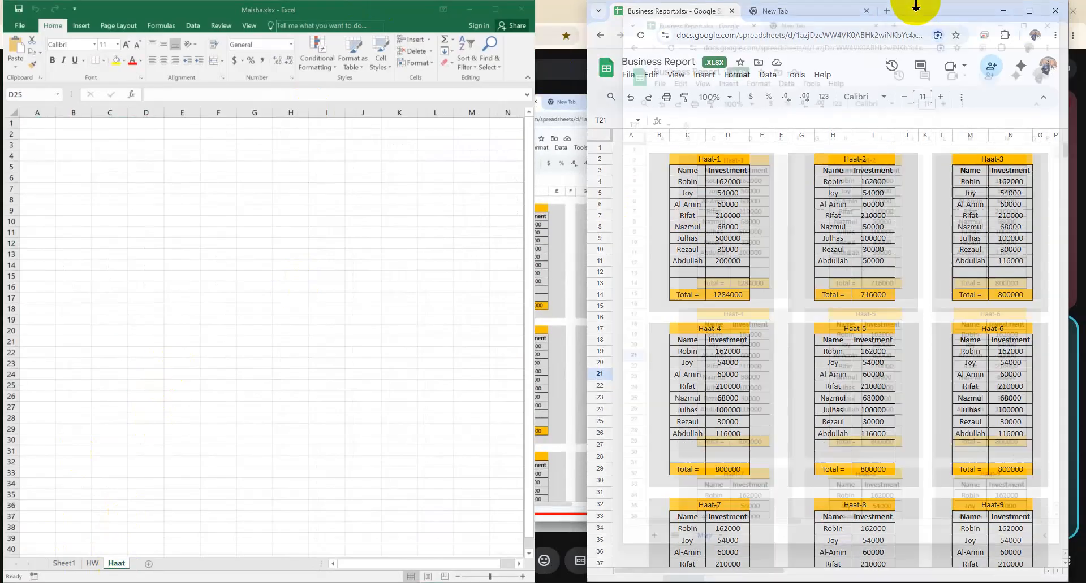
pyautogui.moveTo(587, 87); pyautogui.dragTo(532, 86)
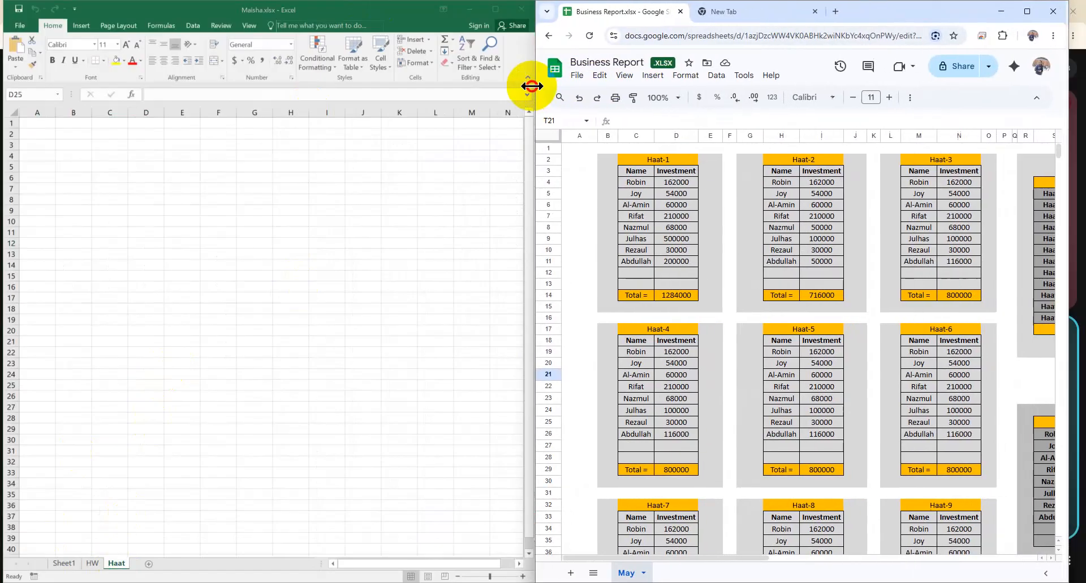
pyautogui.click(143, 232)
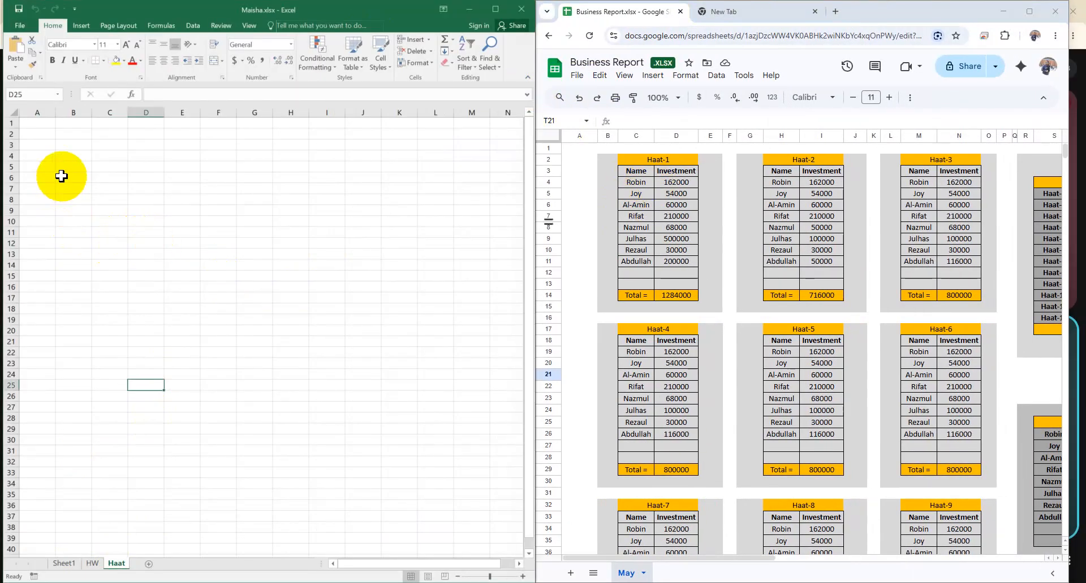
# Step: Enter the title Haat-1 in cell B3 and the headings Name in B4 and Investment in C4
pyautogui.click(76, 144)
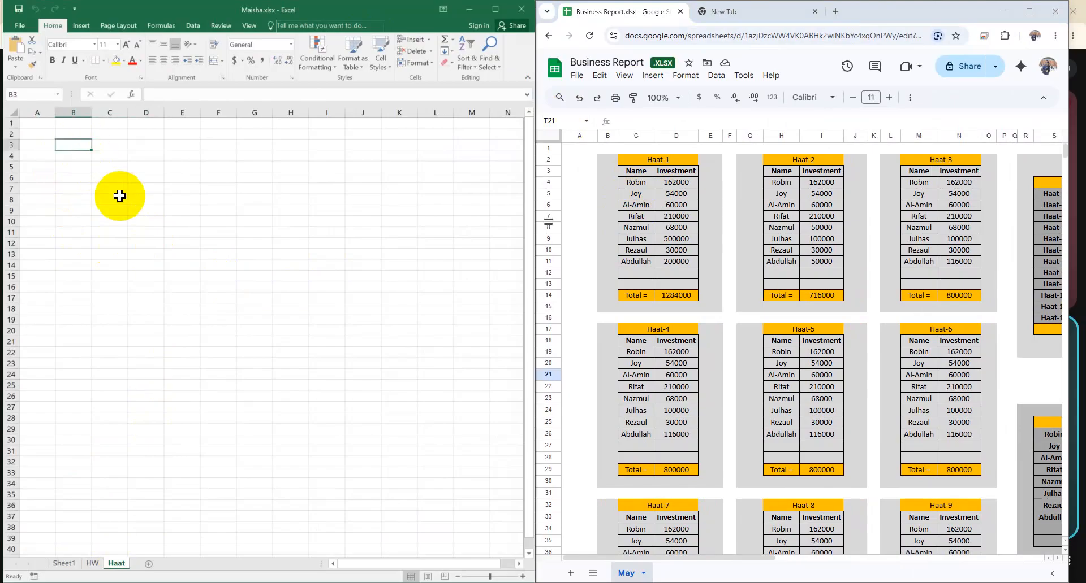
pyautogui.write('Hat')
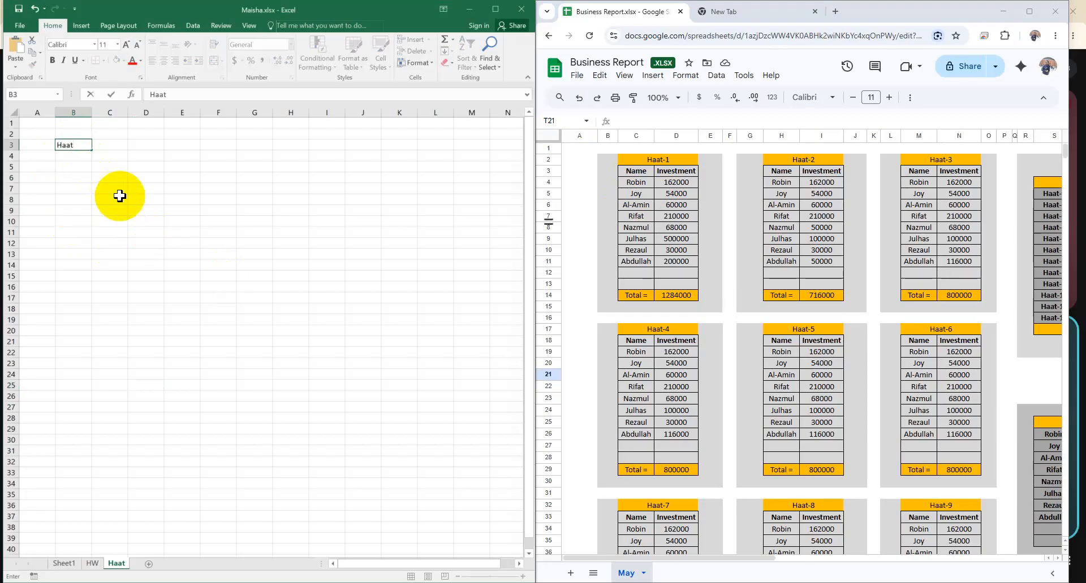
pyautogui.press('Return')
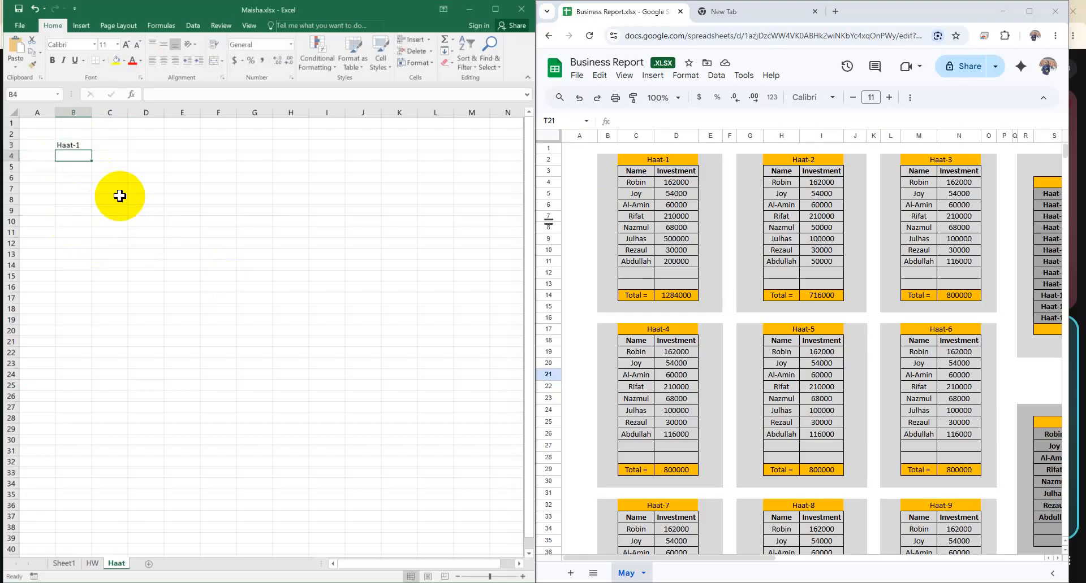
pyautogui.write('Name')
pyautogui.press('Tab')
pyautogui.write('In')
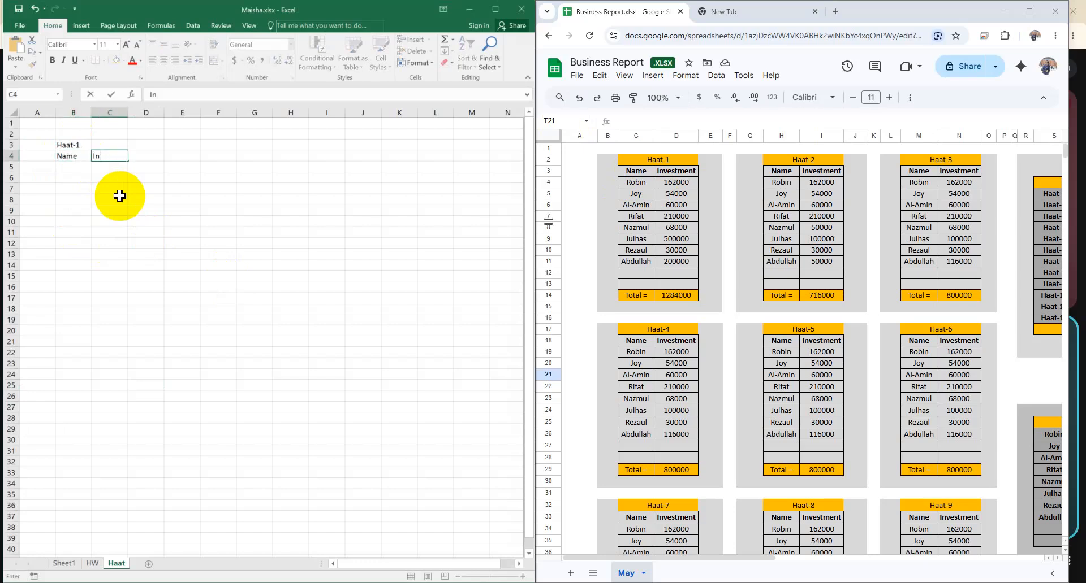
pyautogui.write('vestment')
# Step: Widen column C slightly to fit the Investment heading
pyautogui.click(117, 197)
pyautogui.click(70, 169)
pyautogui.click(115, 166)
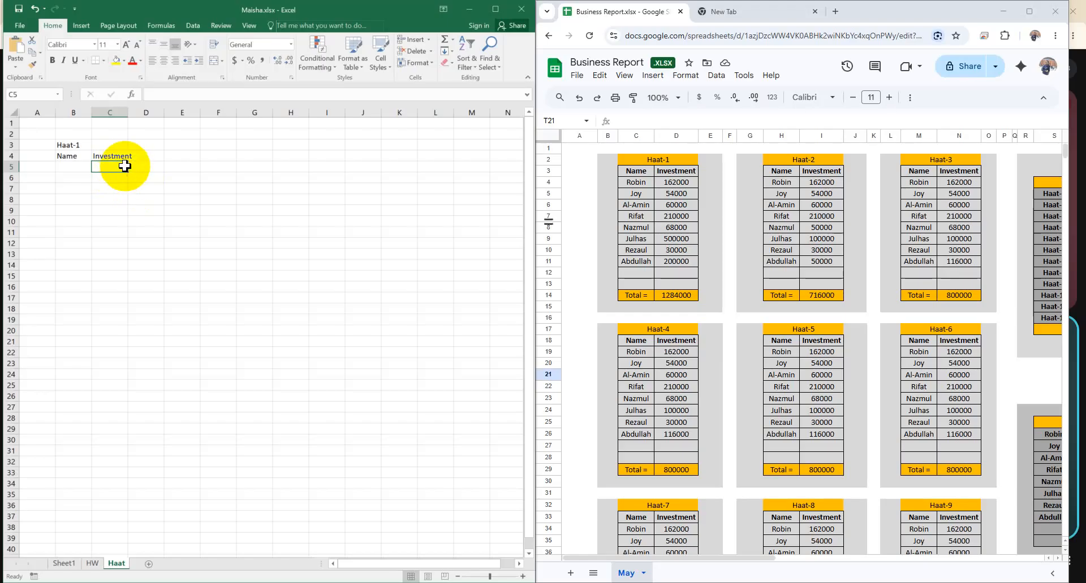
pyautogui.click(146, 199)
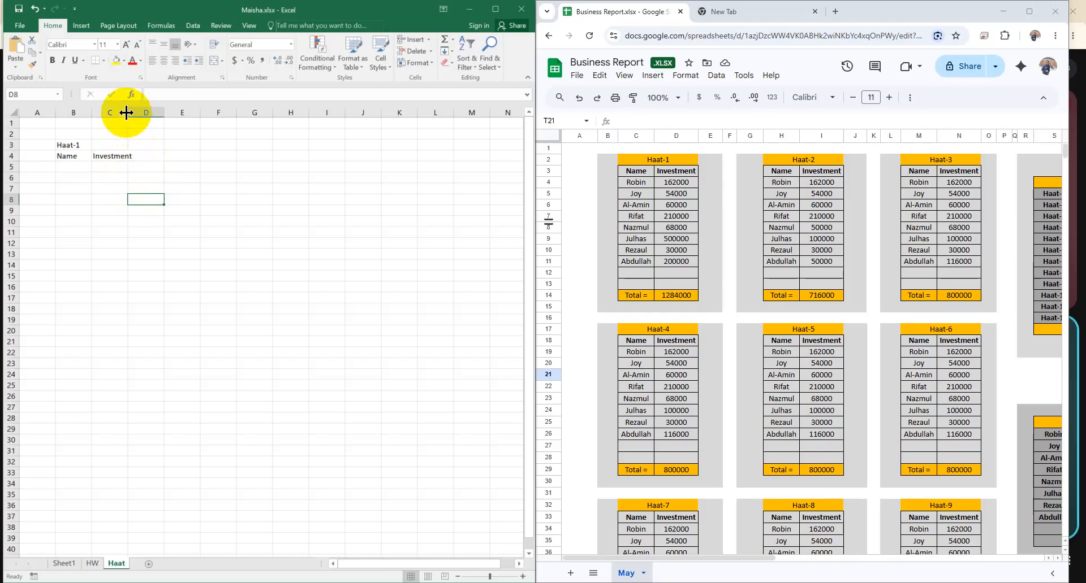
pyautogui.moveTo(126, 113)
pyautogui.mouseDown()
pyautogui.moveTo(196, 111)
pyautogui.moveTo(119, 111)
pyautogui.moveTo(132, 111)
pyautogui.mouseUp()
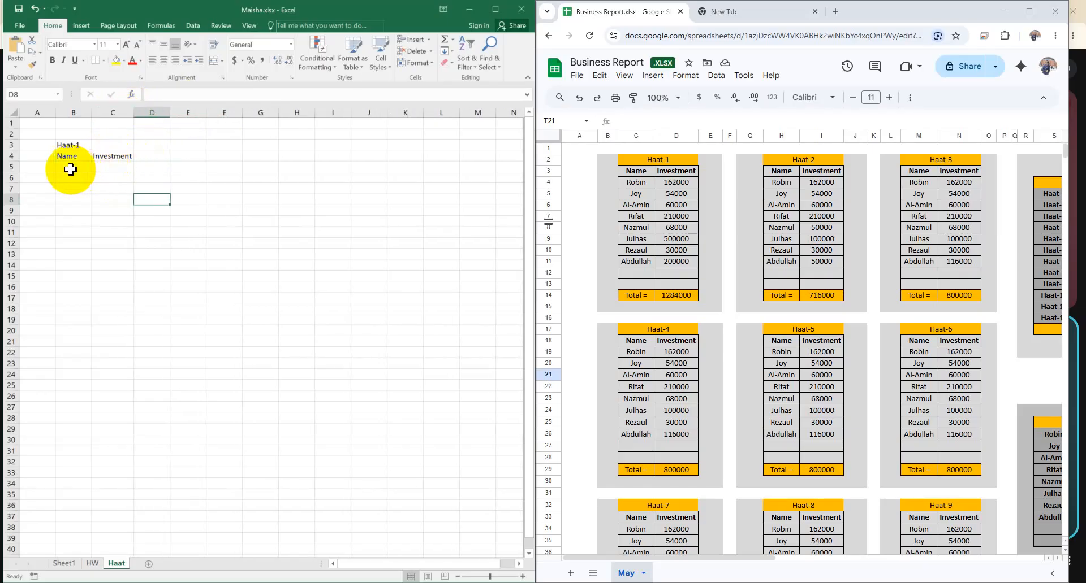
# Step: Enter the first names of four investors in cells B5 to B8 under the Name heading
pyautogui.click(82, 167)
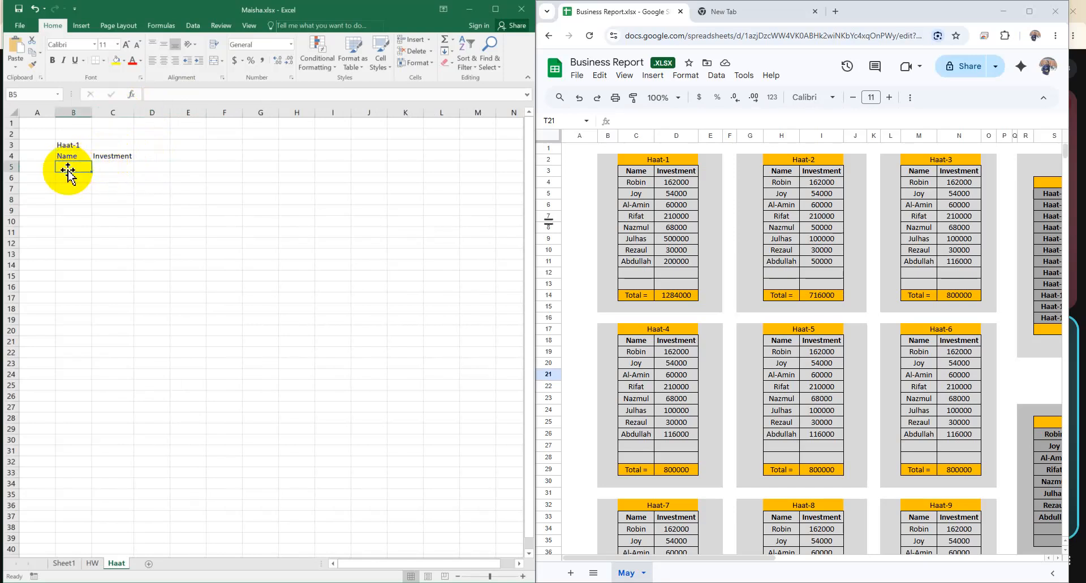
pyautogui.write('Robi')
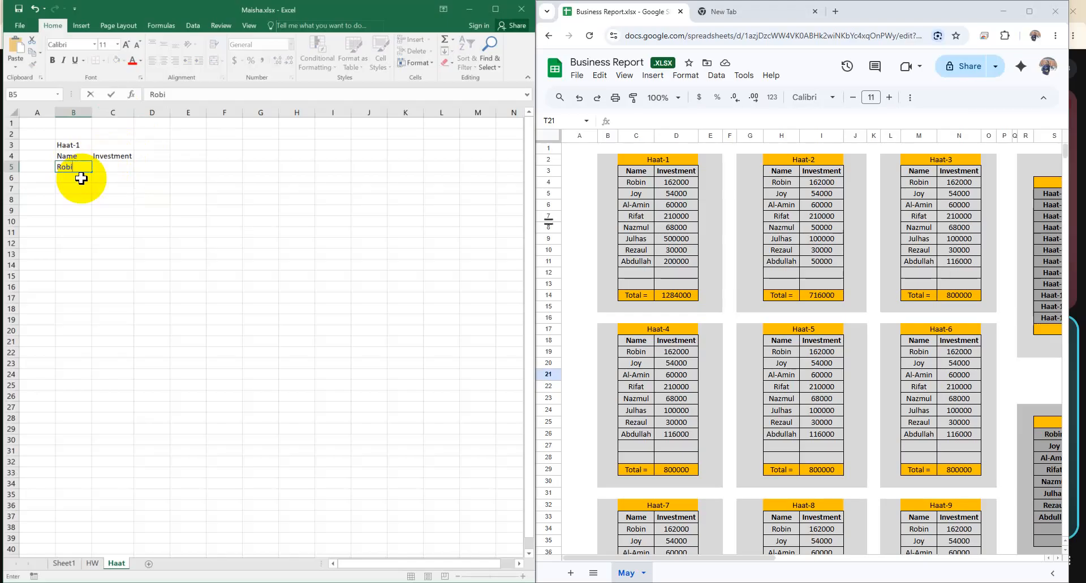
pyautogui.press('Return')
pyautogui.write('Bobin')
pyautogui.press('Return')
pyautogui.write('Tobin')
pyautogui.press('Return')
pyautogui.write('Maisha')
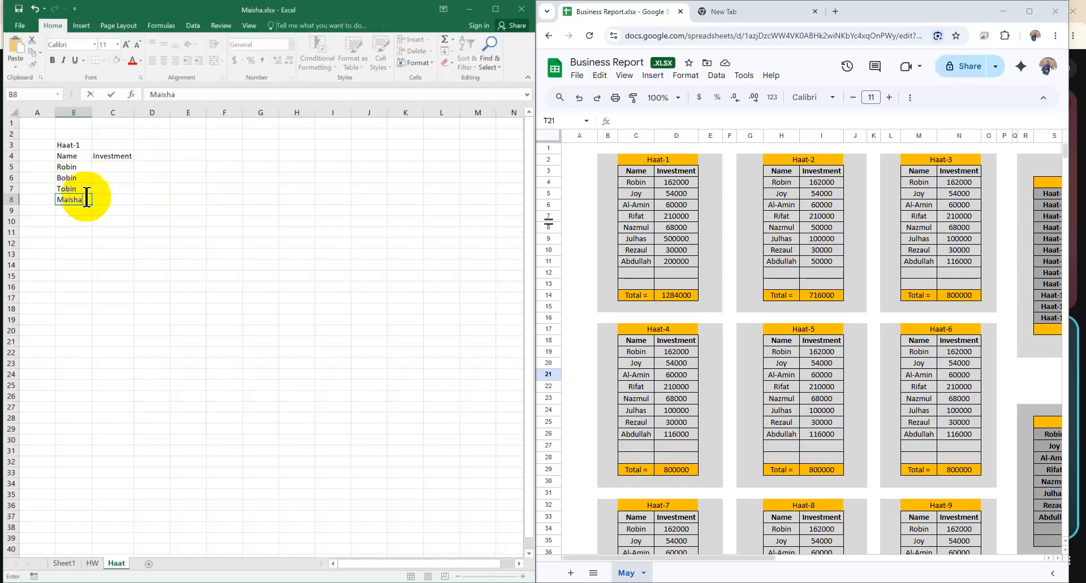
pyautogui.click(97, 222)
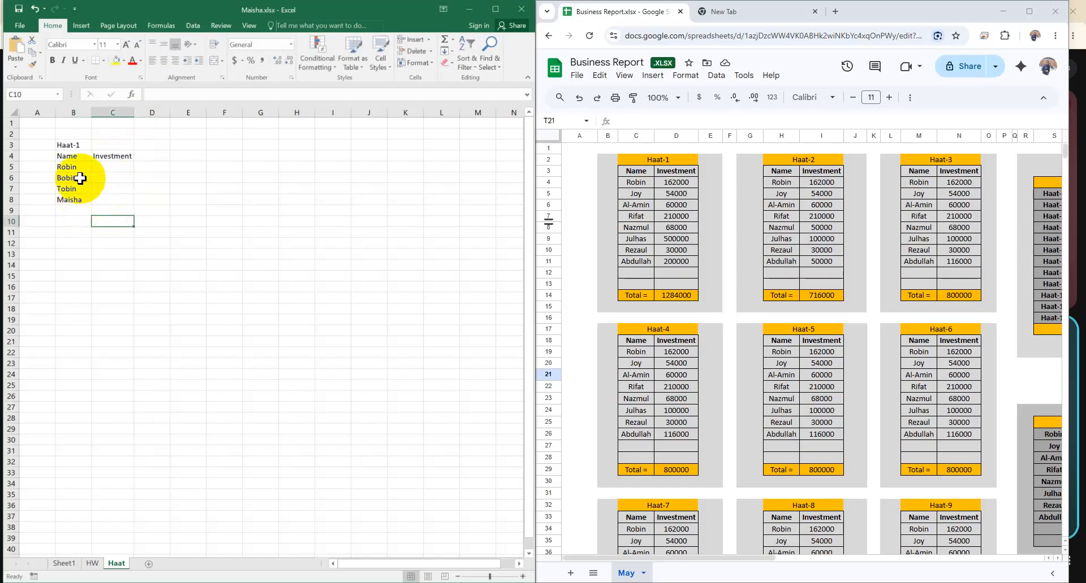
# Step: Enter the investments 50000, 80000, 100000 and 500000 in cells C5 to C8
pyautogui.click(116, 167)
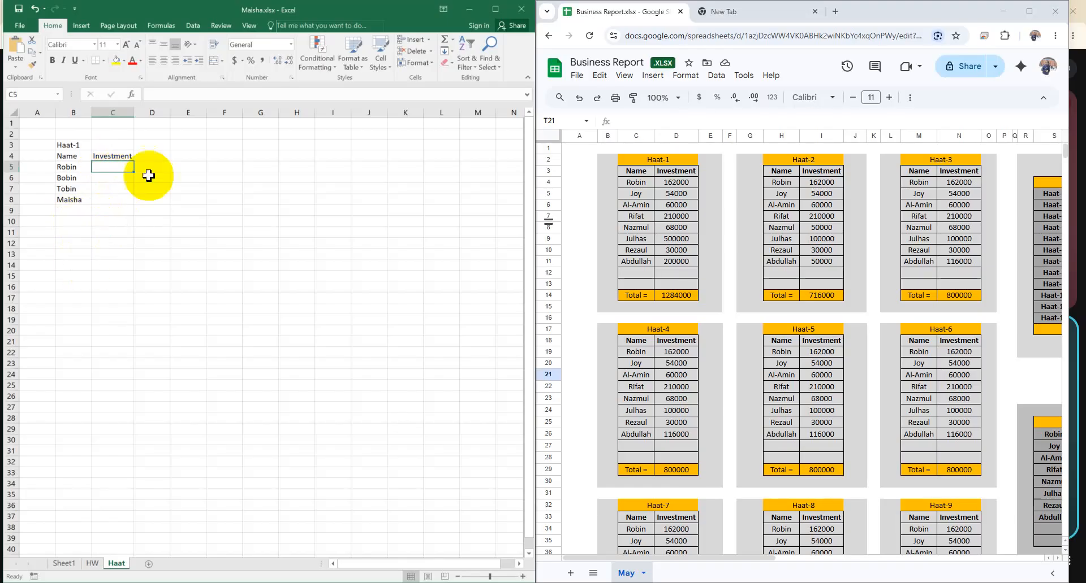
pyautogui.write('5000')
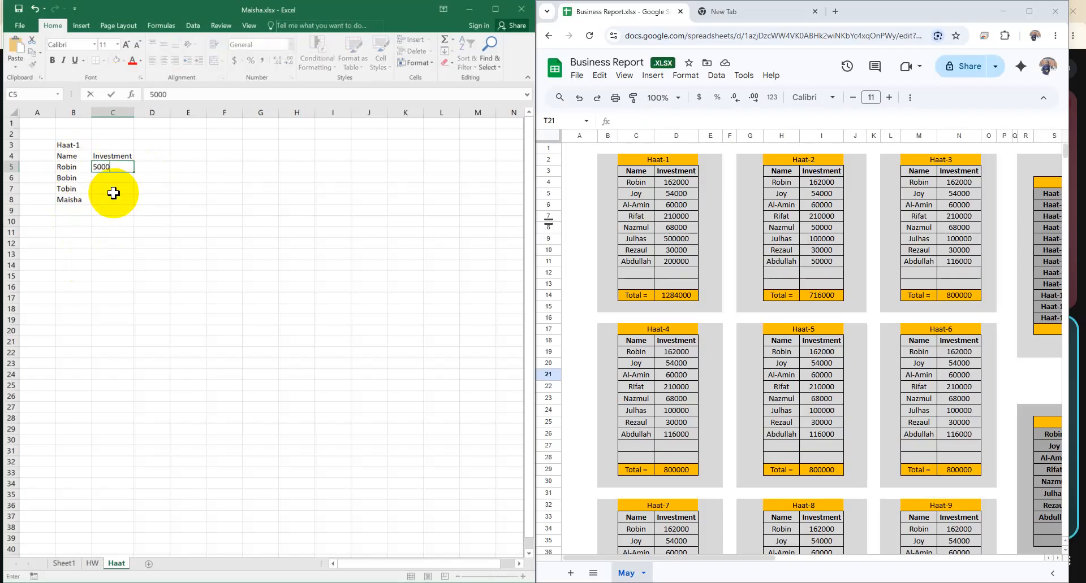
pyautogui.write('0')
pyautogui.press('Return')
pyautogui.write('80000')
pyautogui.press('Return')
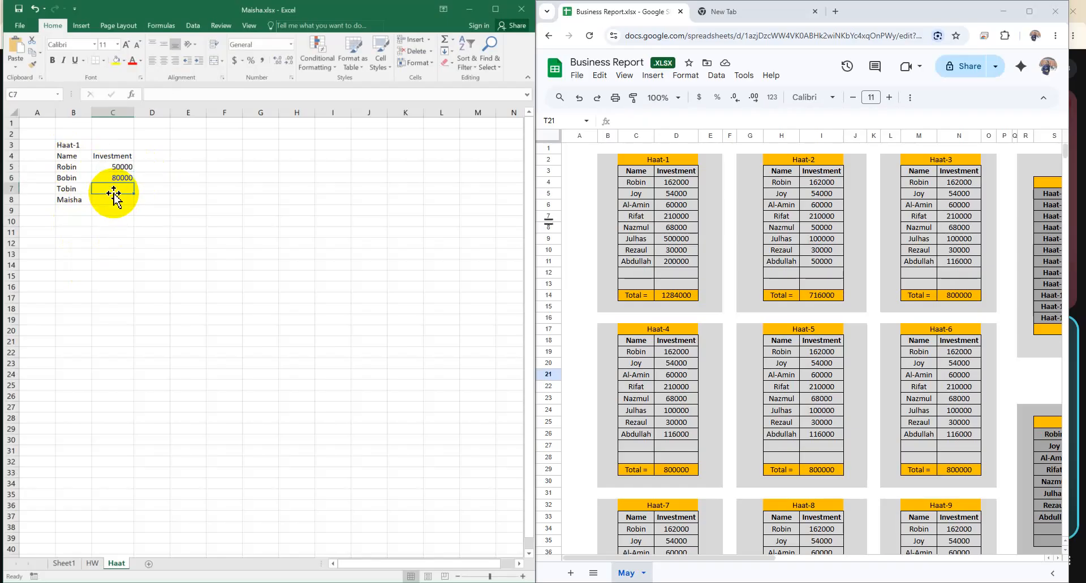
pyautogui.write('100000')
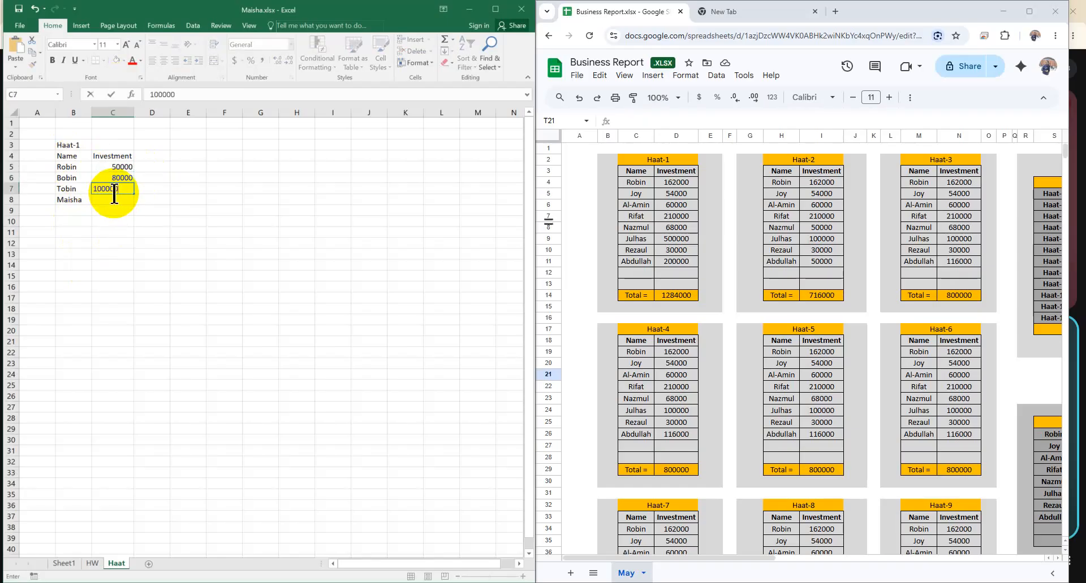
pyautogui.press('Return')
pyautogui.write('500000')
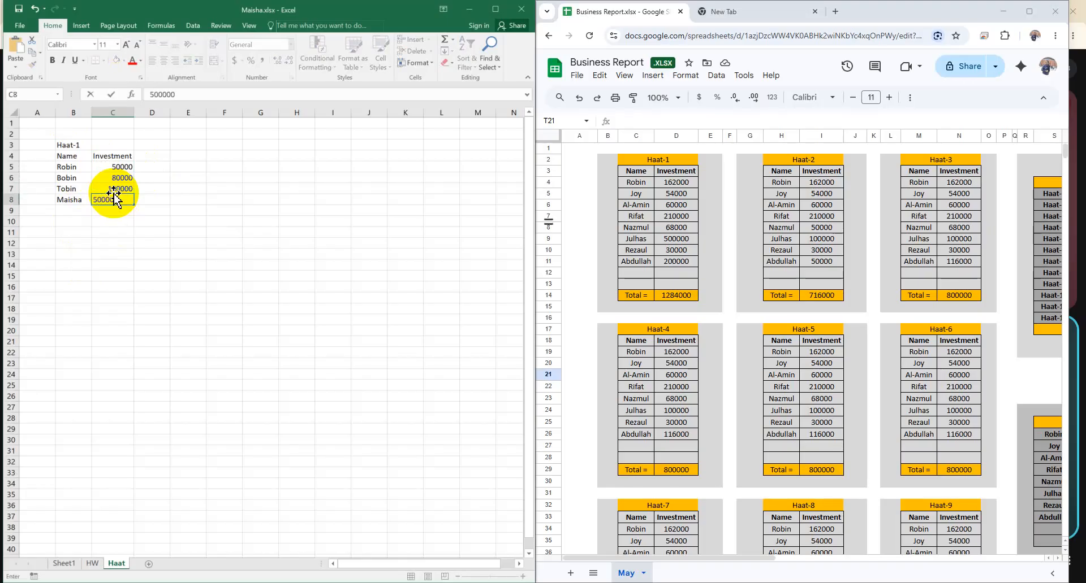
pyautogui.press('Return')
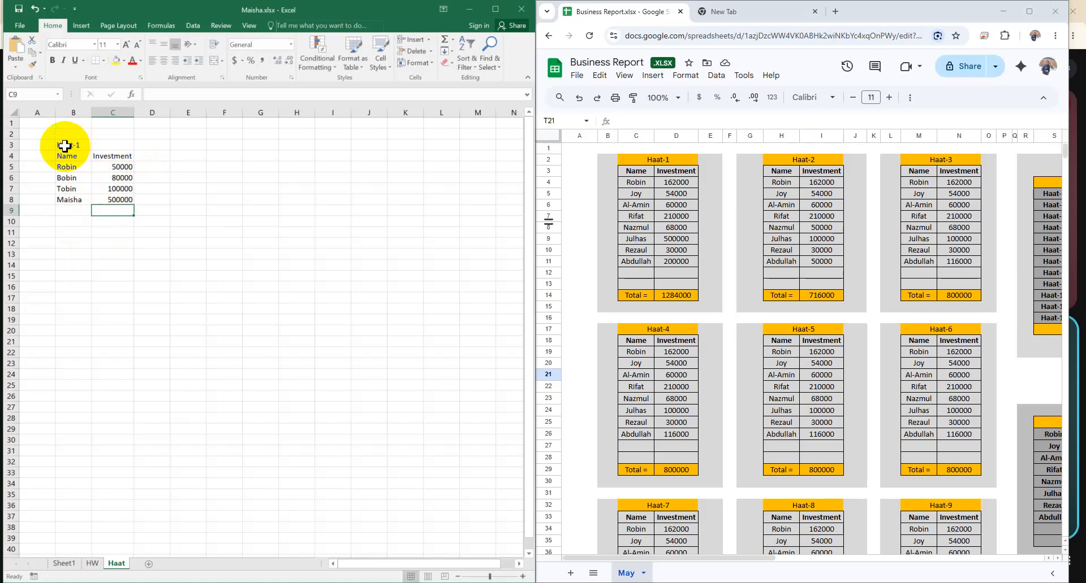
# Step: Apply all borders to the Haat-1 table in B3:C8 and centre its contents horizontally
pyautogui.moveTo(64, 146); pyautogui.dragTo(113, 184)
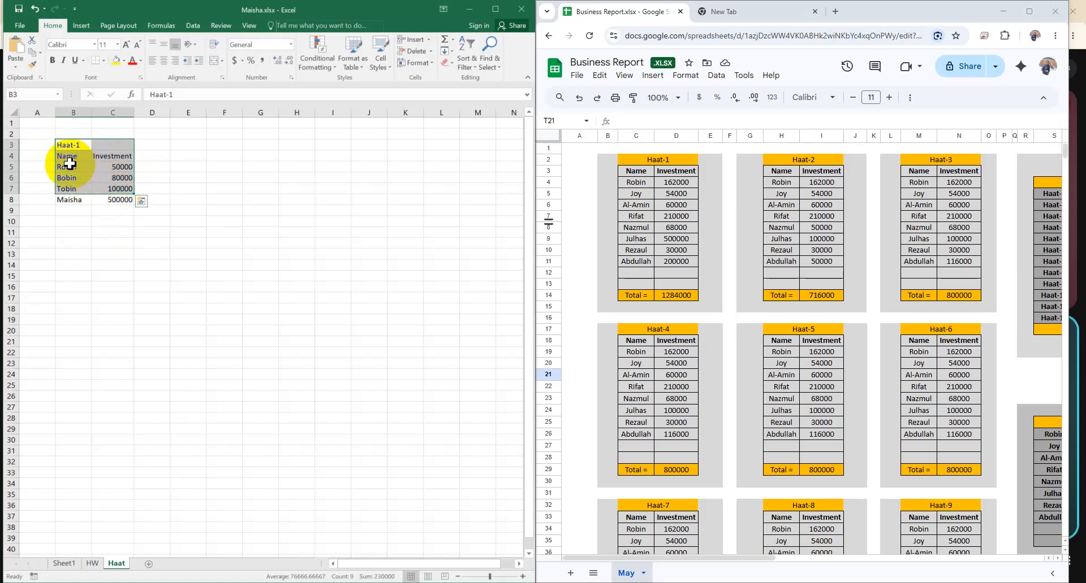
pyautogui.click(232, 224)
pyautogui.moveTo(68, 146); pyautogui.dragTo(106, 203)
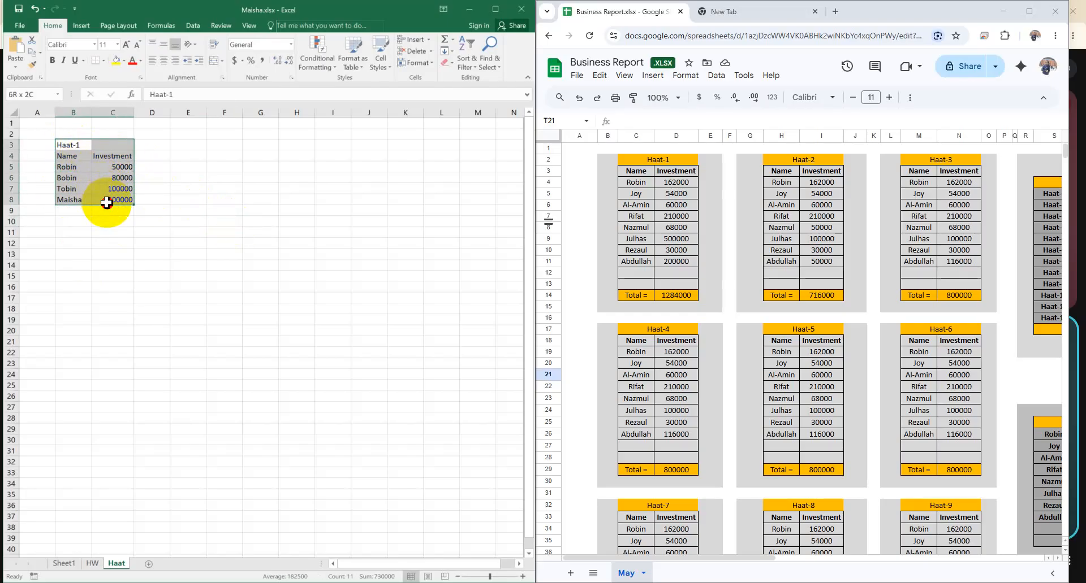
pyautogui.click(100, 60)
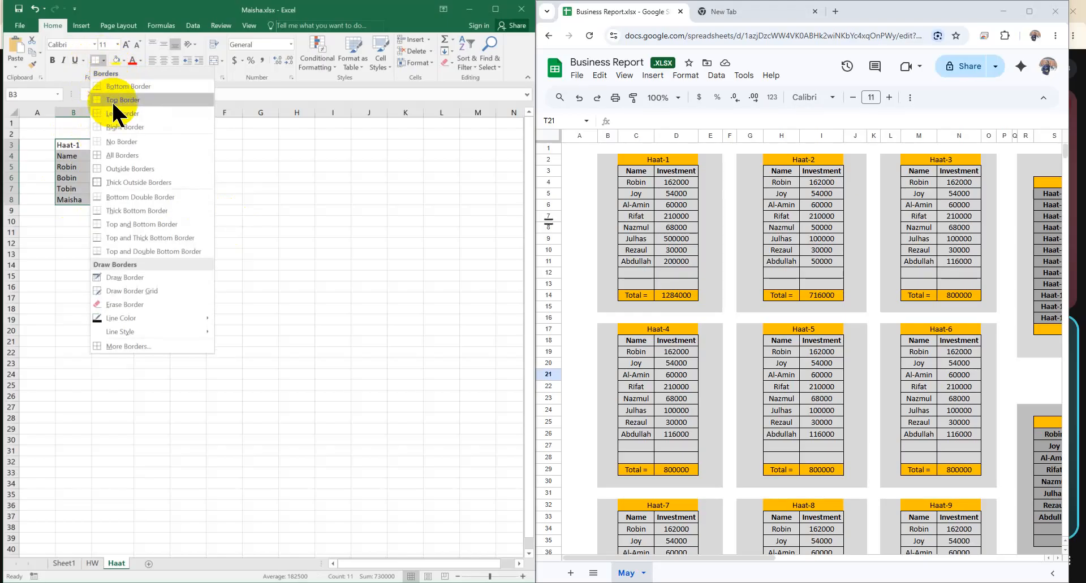
pyautogui.click(122, 155)
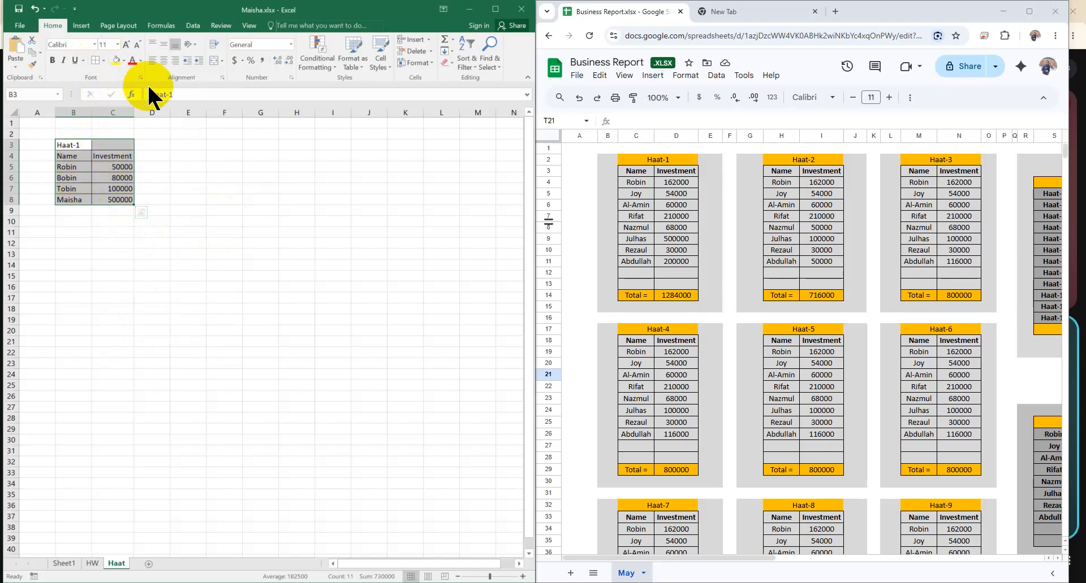
pyautogui.click(164, 60)
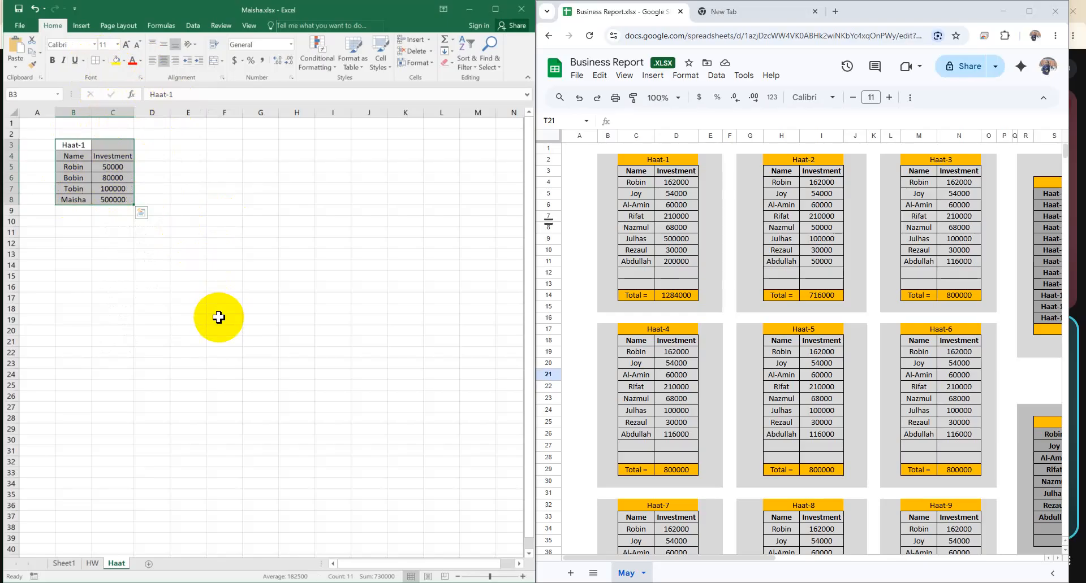
pyautogui.click(203, 285)
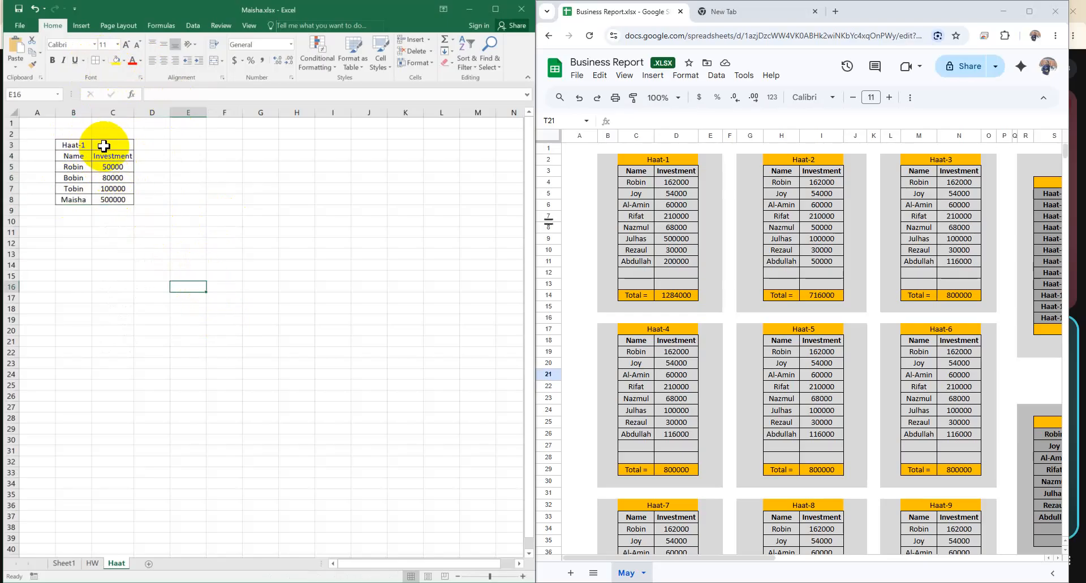
# Step: Merge and centre the Haat-1 title across cells B3 and C3
pyautogui.click(180, 178)
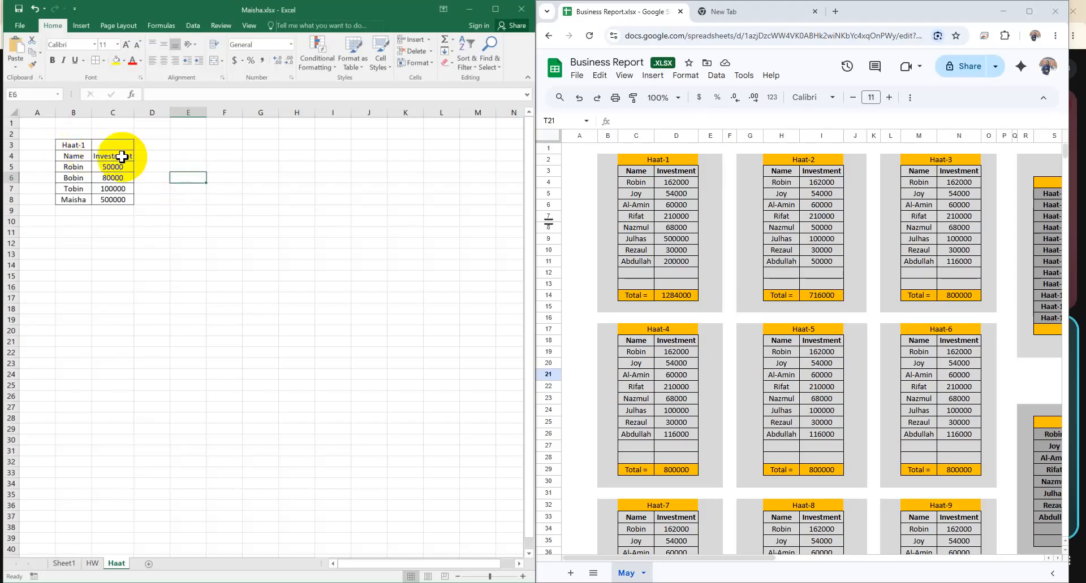
pyautogui.moveTo(68, 144); pyautogui.dragTo(97, 144)
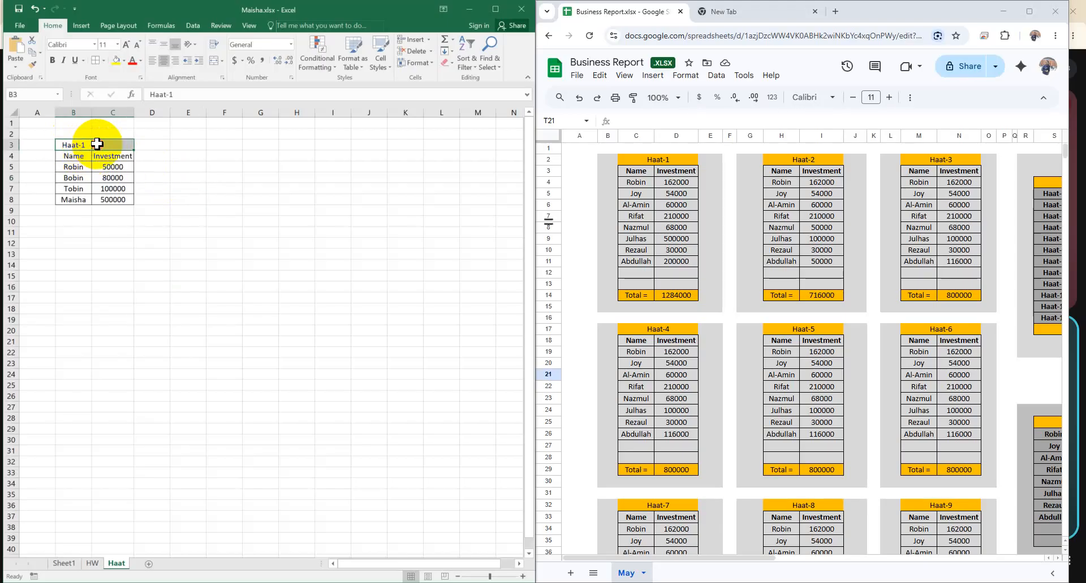
pyautogui.rightClick(97, 145)
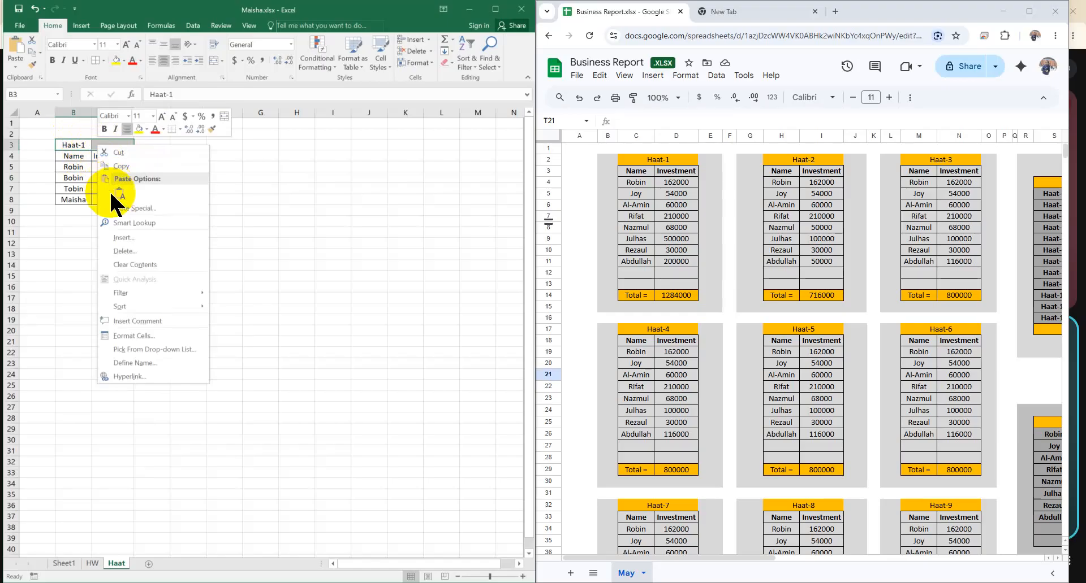
pyautogui.click(290, 230)
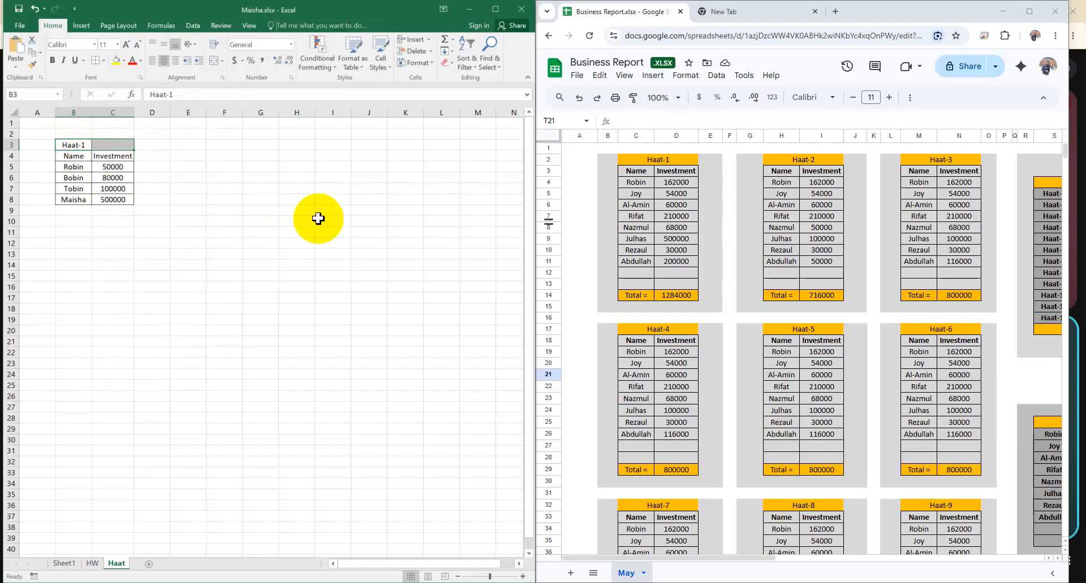
pyautogui.click(495, 8)
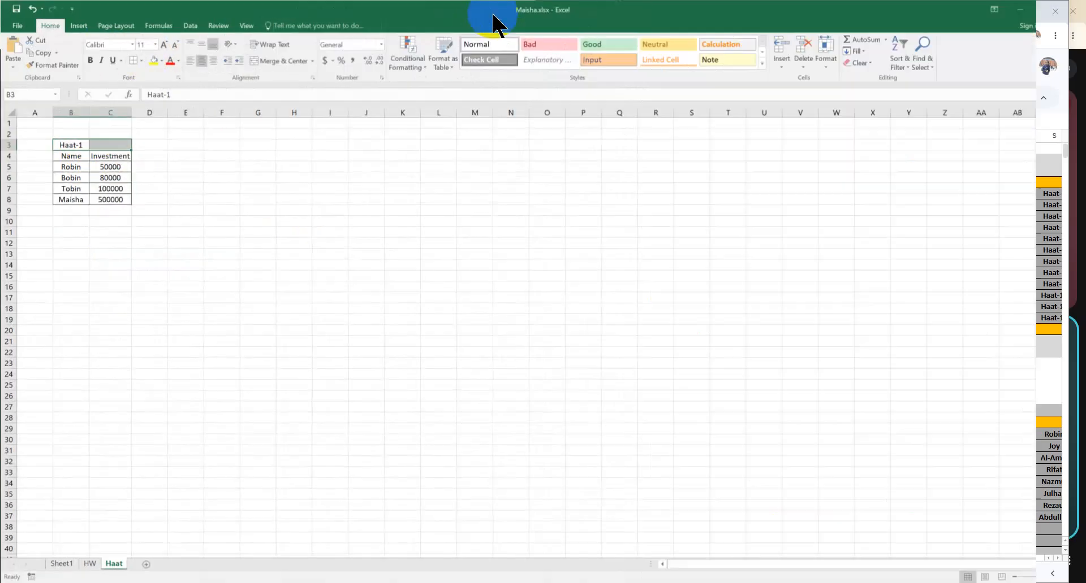
pyautogui.moveTo(221, 232); pyautogui.dragTo(221, 221)
pyautogui.moveTo(72, 142); pyautogui.dragTo(97, 141)
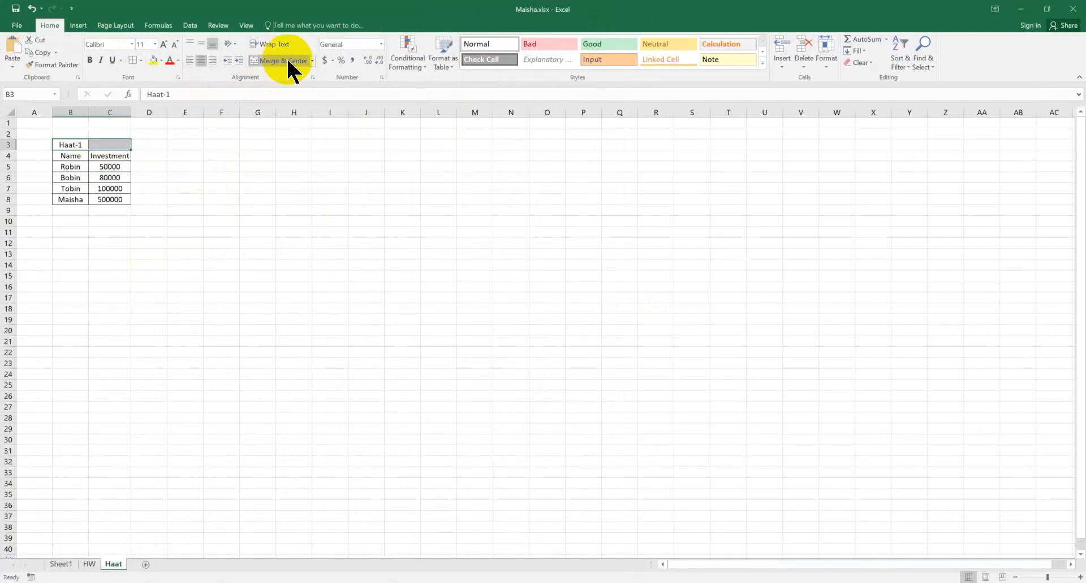
pyautogui.click(289, 61)
pyautogui.click(243, 254)
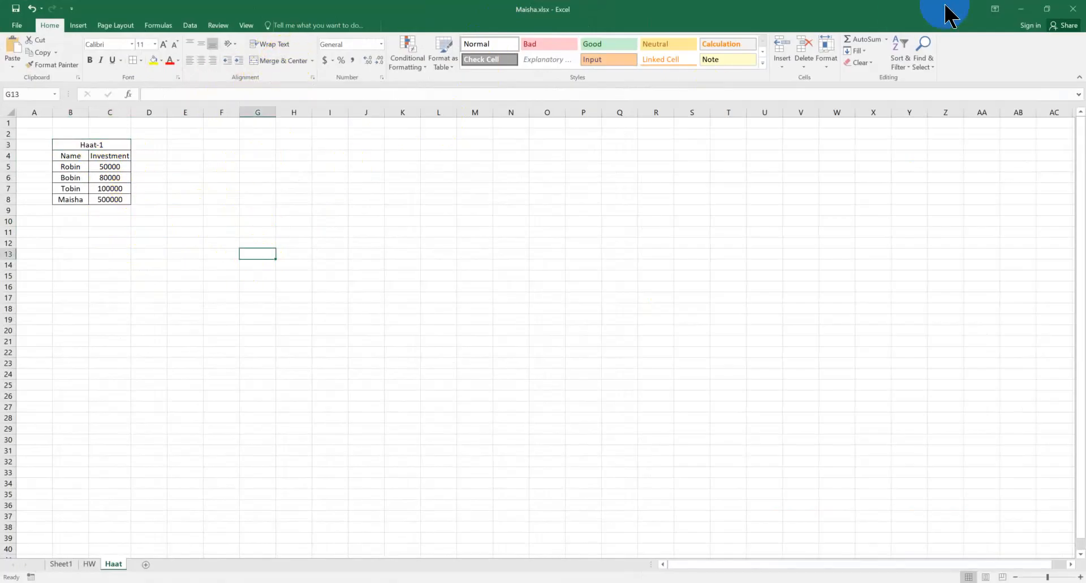
pyautogui.click(1046, 8)
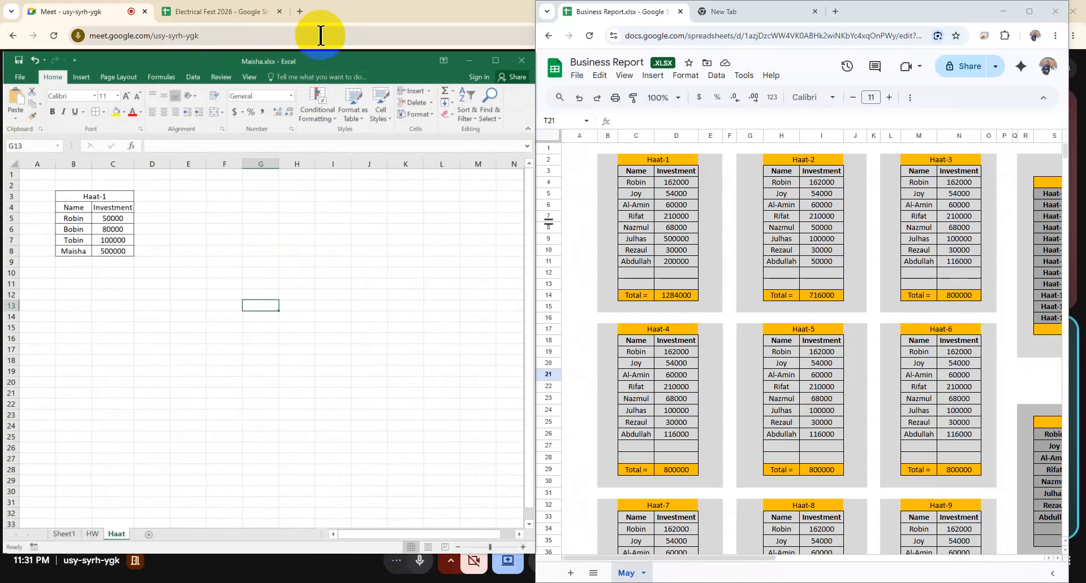
pyautogui.doubleClick(321, 51)
pyautogui.click(188, 264)
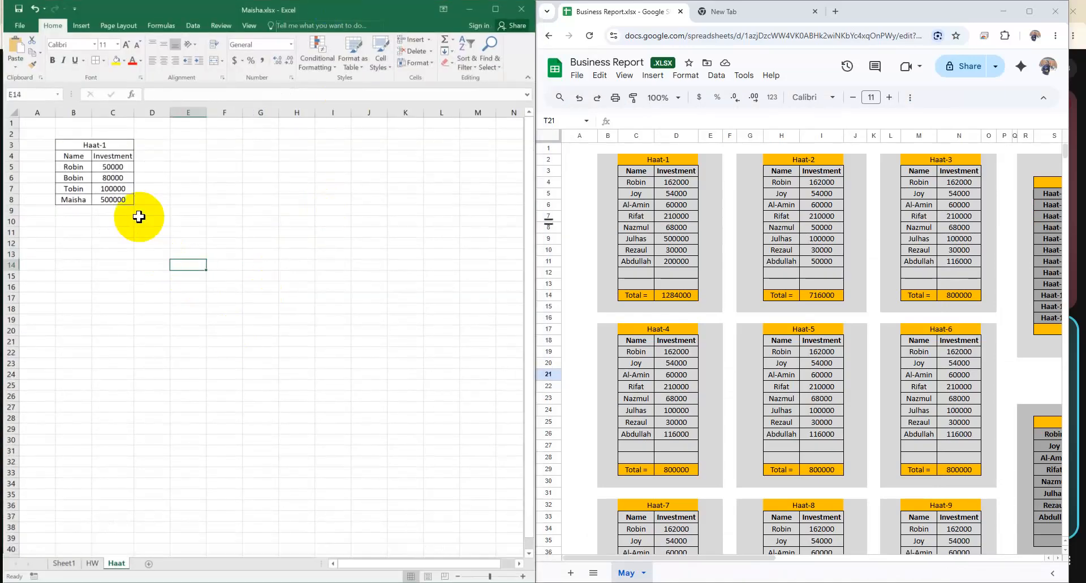
# Step: Fill the merged Haat-1 title cell with the standard orange colour
pyautogui.click(85, 145)
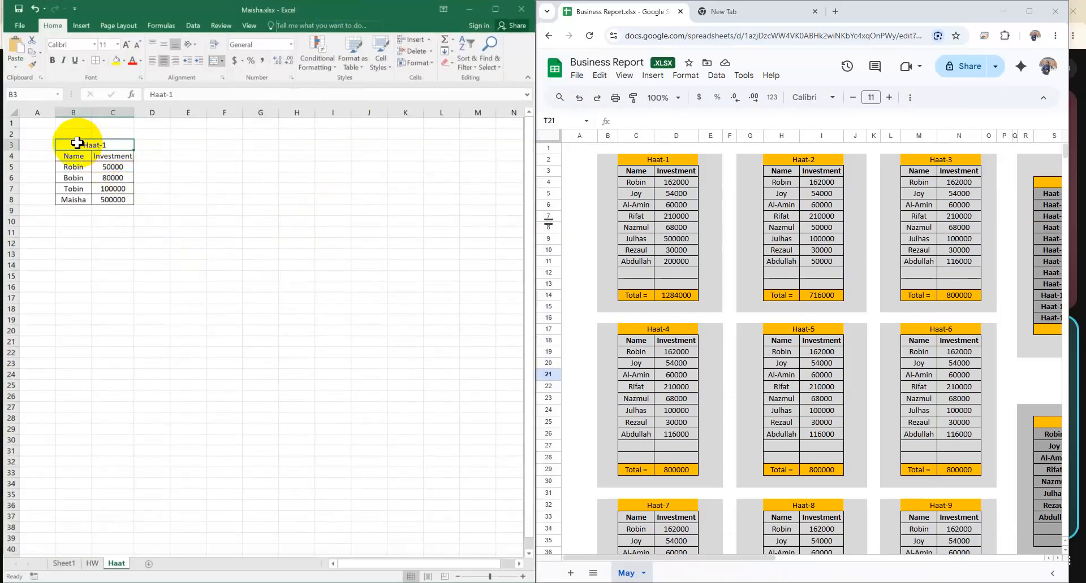
pyautogui.click(140, 60)
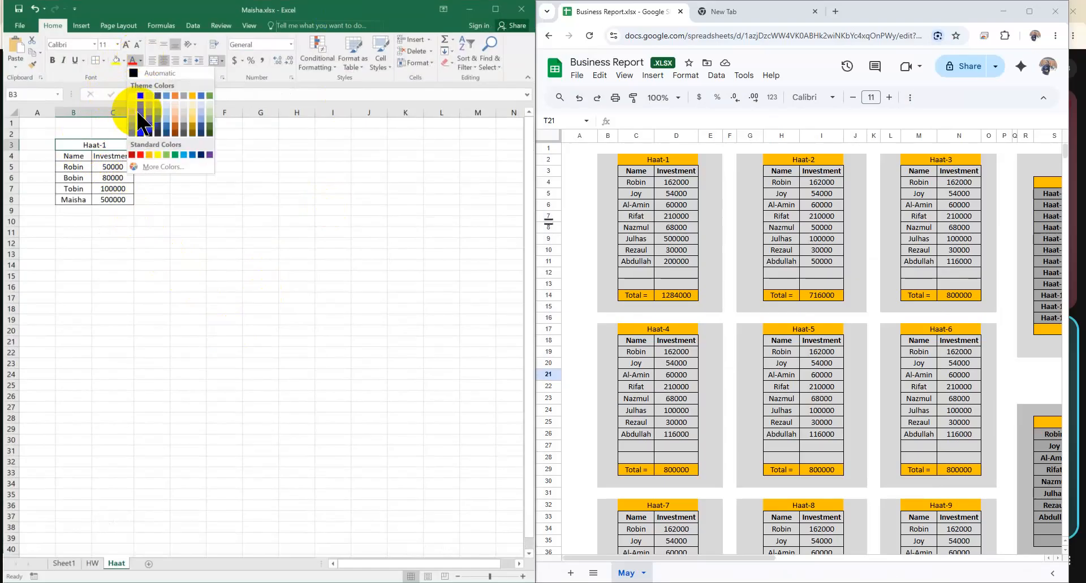
pyautogui.click(124, 60)
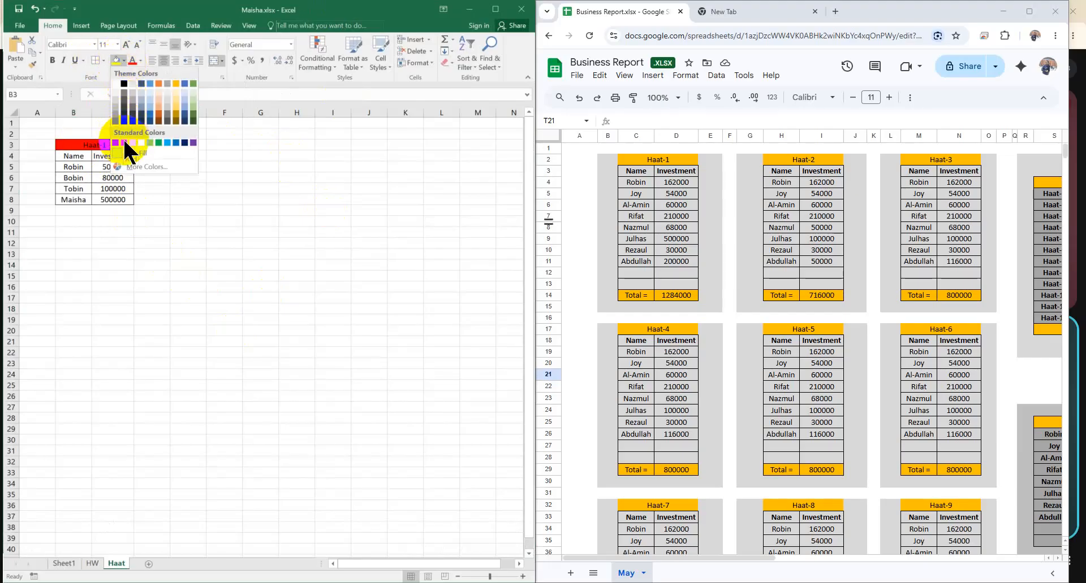
pyautogui.click(133, 142)
pyautogui.click(306, 303)
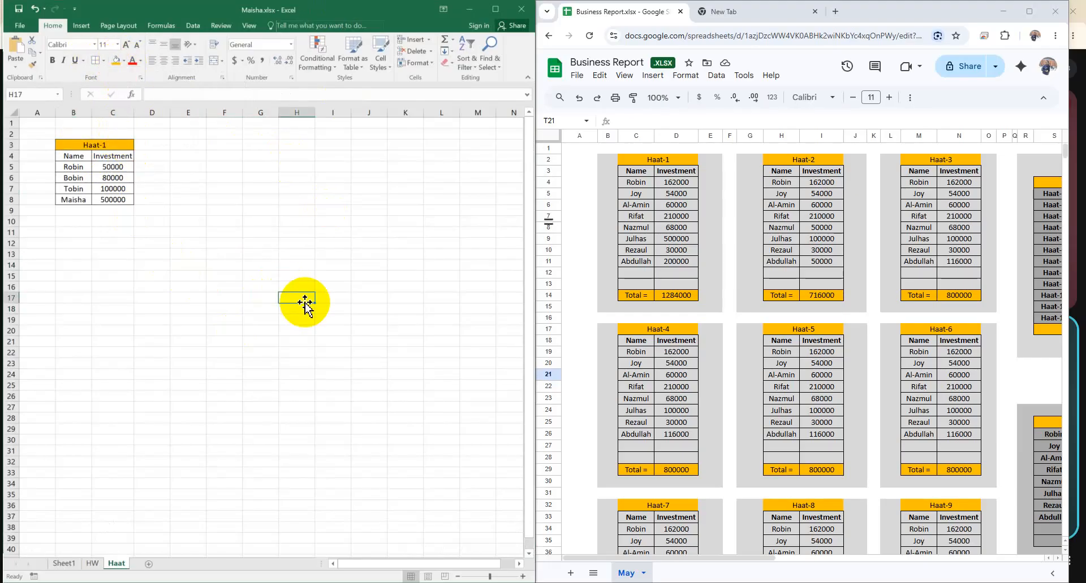
pyautogui.moveTo(74, 156); pyautogui.dragTo(110, 201)
pyautogui.click(224, 243)
pyautogui.click(198, 189)
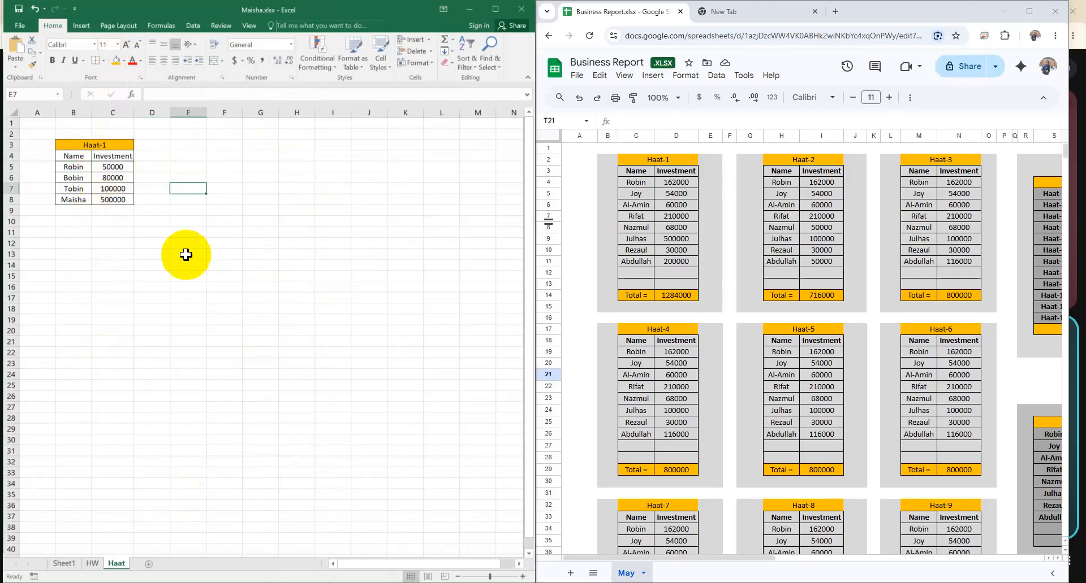
pyautogui.click(580, 229)
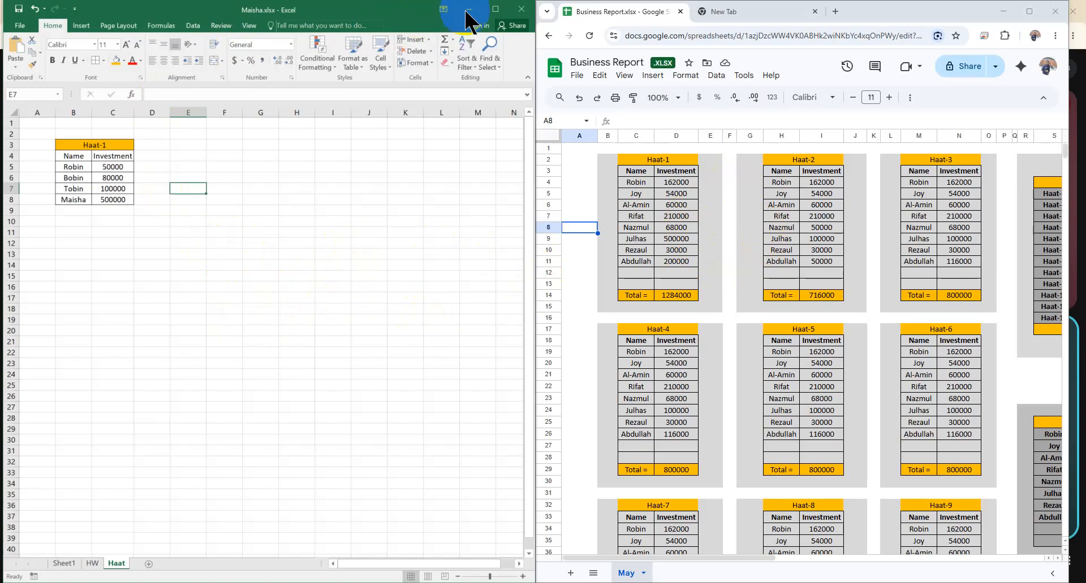
# Step: Hide the gridlines on the Haat worksheet, keeping the Excel window beside the Business Report
pyautogui.click(495, 9)
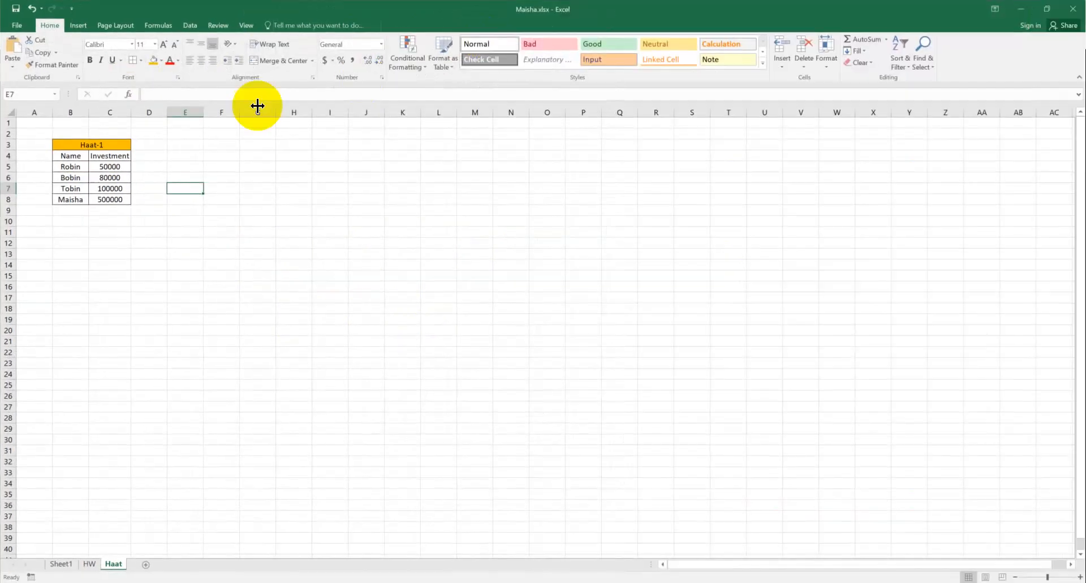
pyautogui.click(246, 26)
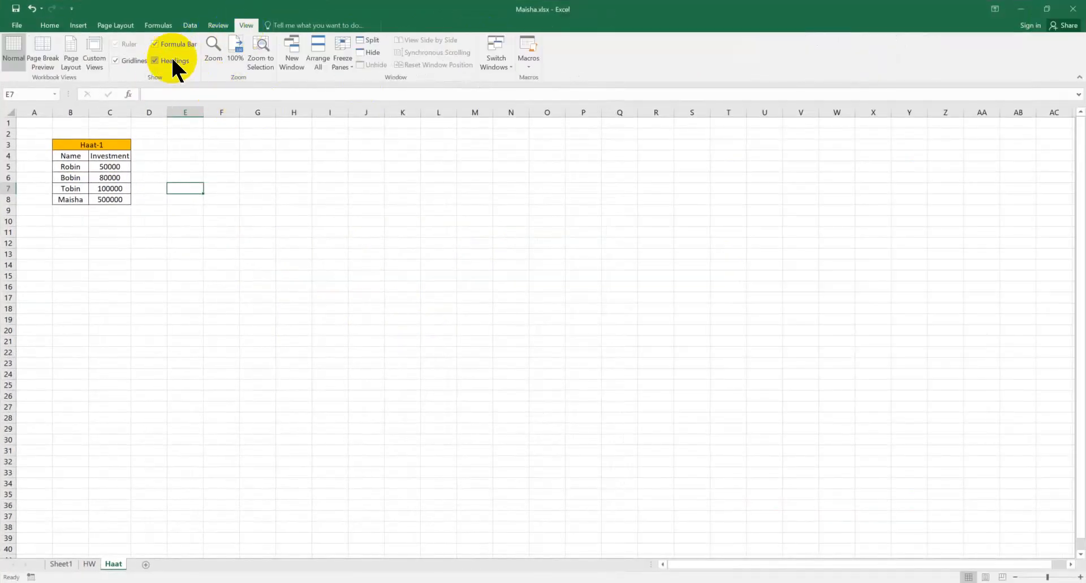
pyautogui.click(370, 308)
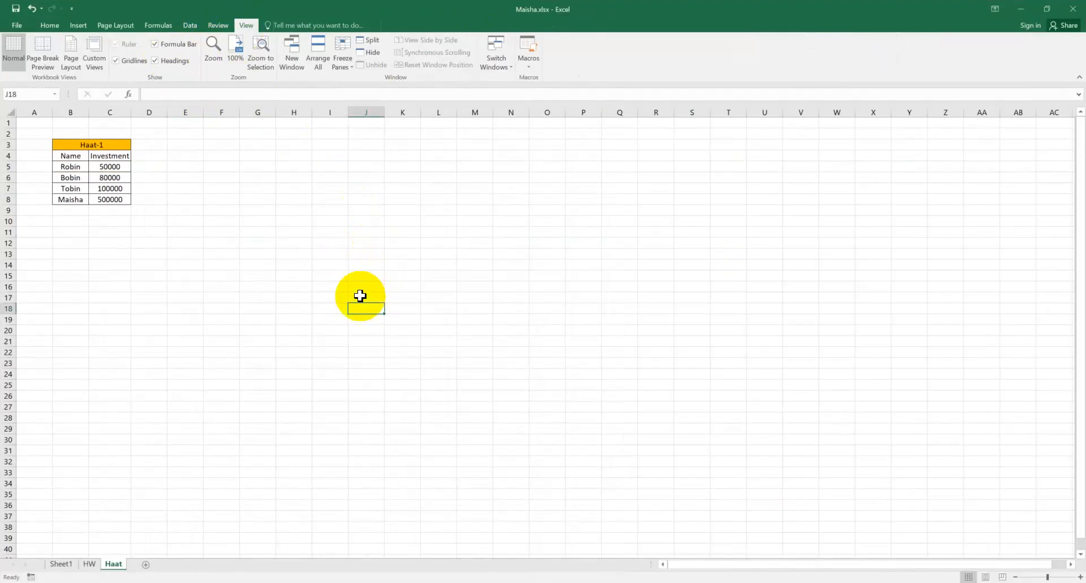
pyautogui.click(116, 61)
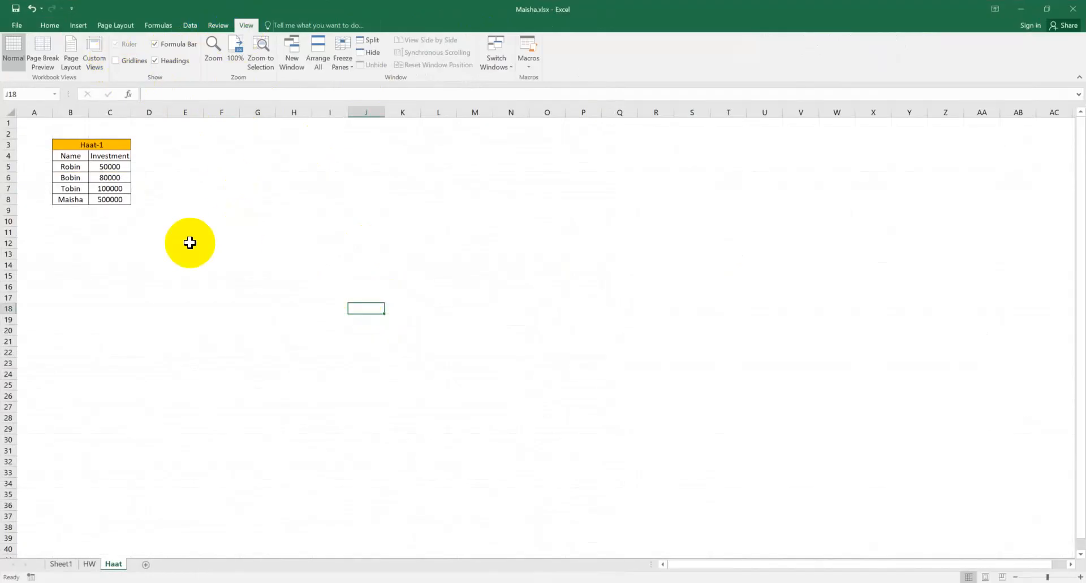
pyautogui.click(1047, 9)
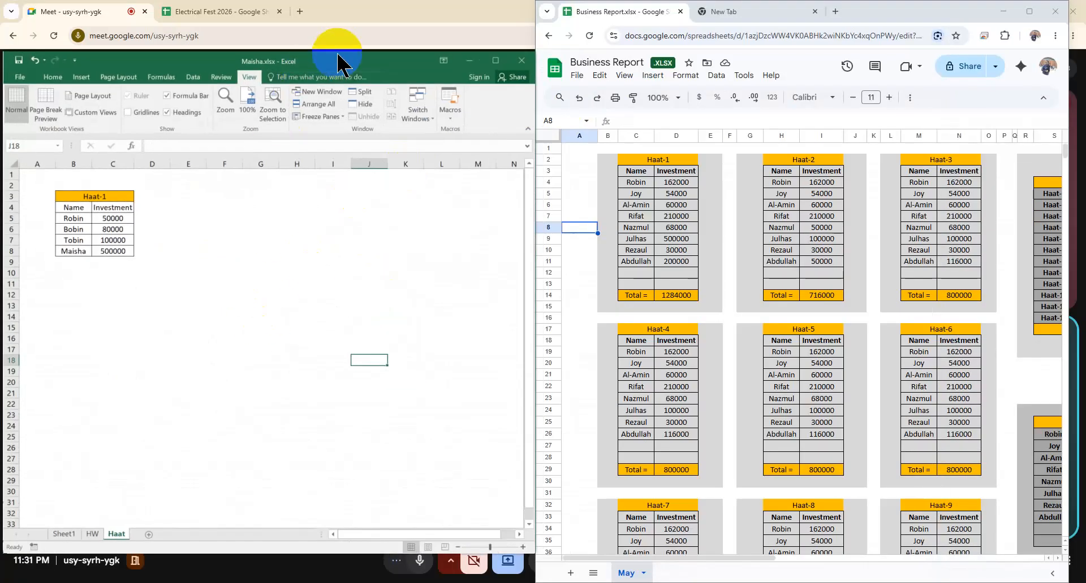
pyautogui.moveTo(339, 52); pyautogui.dragTo(356, 10)
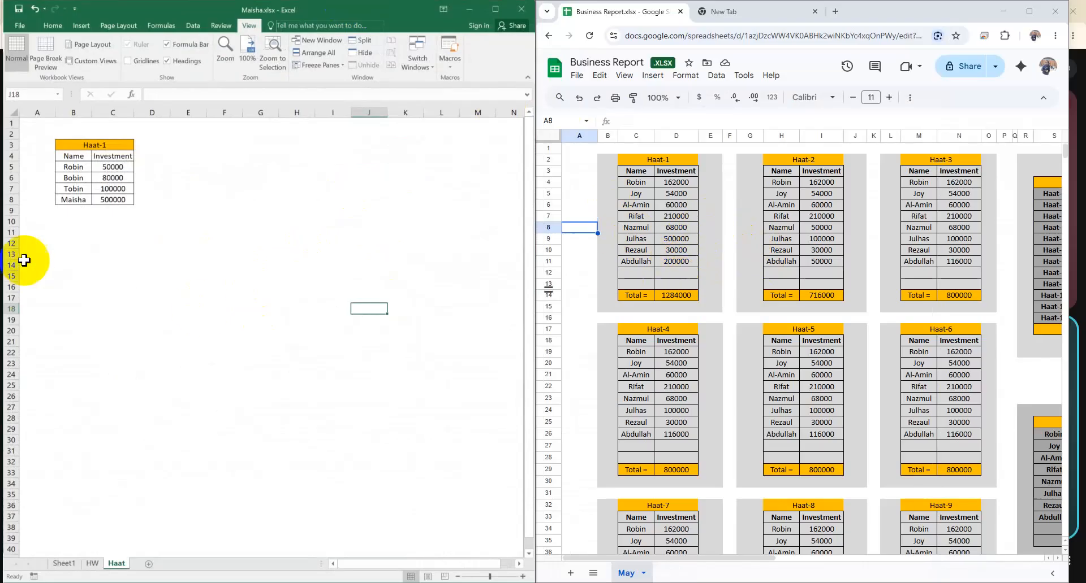
# Step: Enter the label Total in cell B10 below the investor names
pyautogui.click(68, 242)
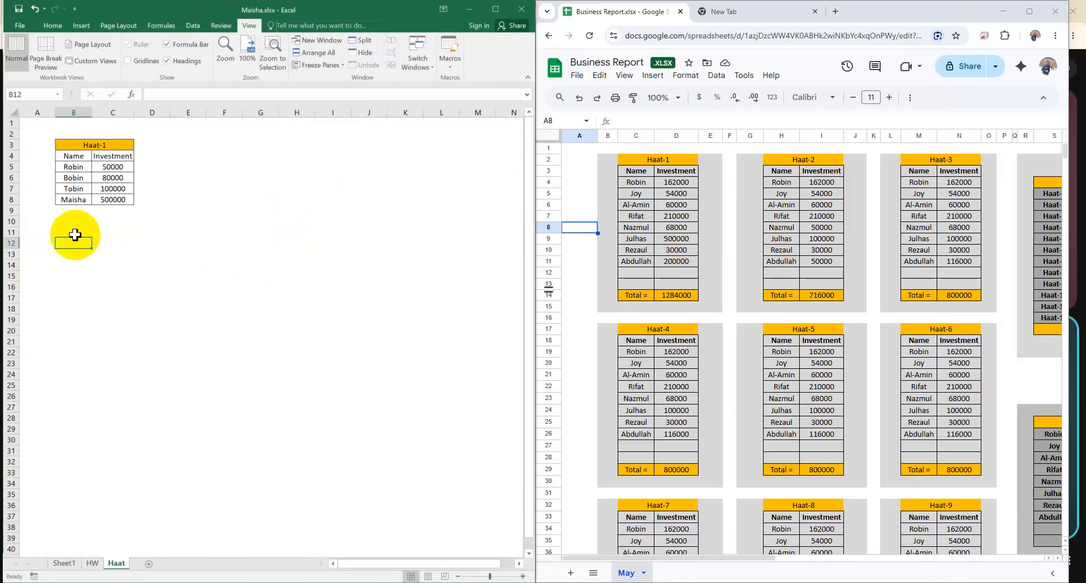
pyautogui.click(71, 213)
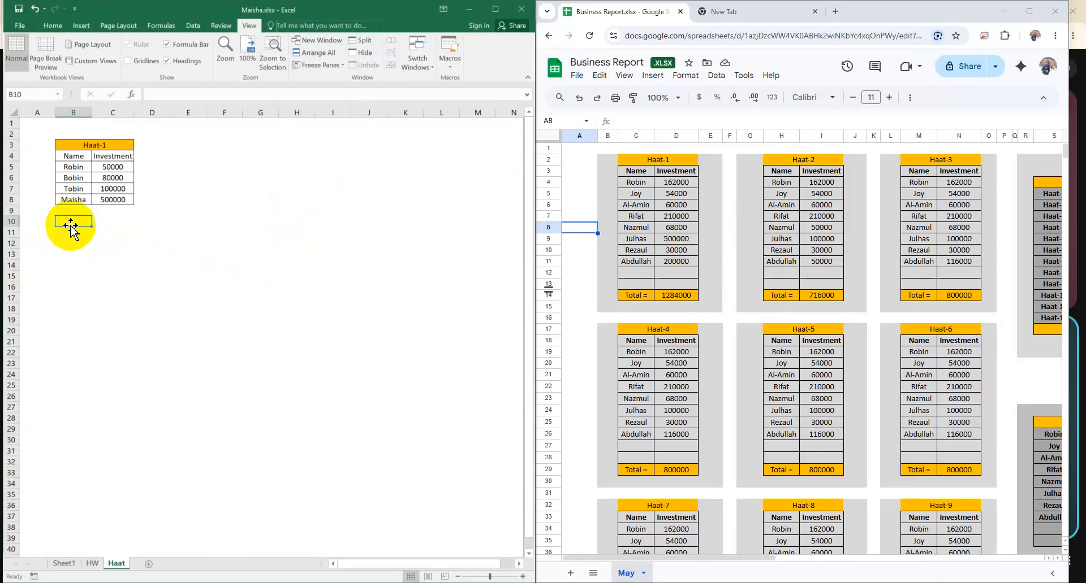
pyautogui.write('Total')
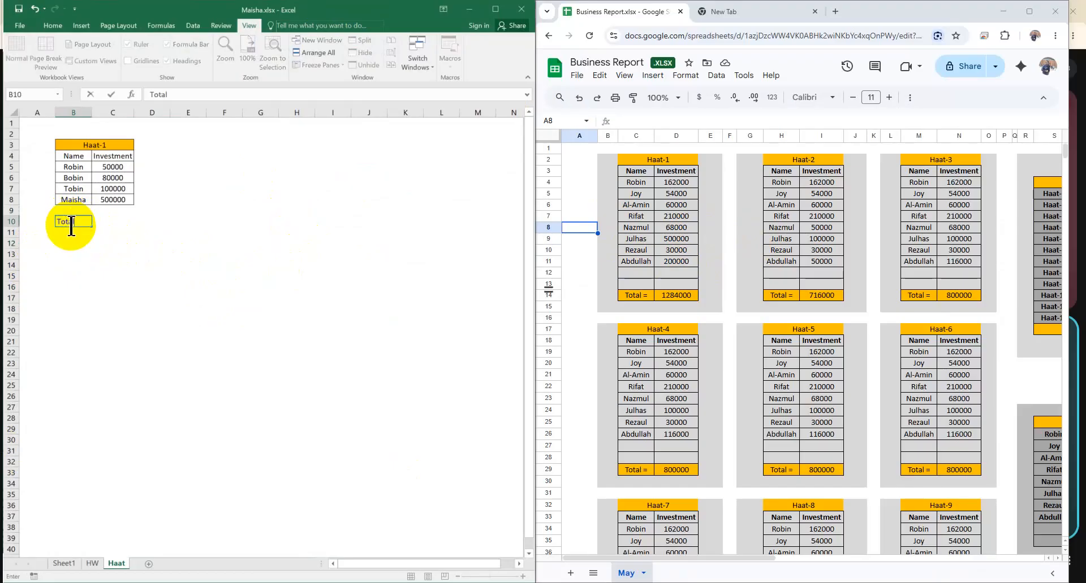
pyautogui.press('Tab')
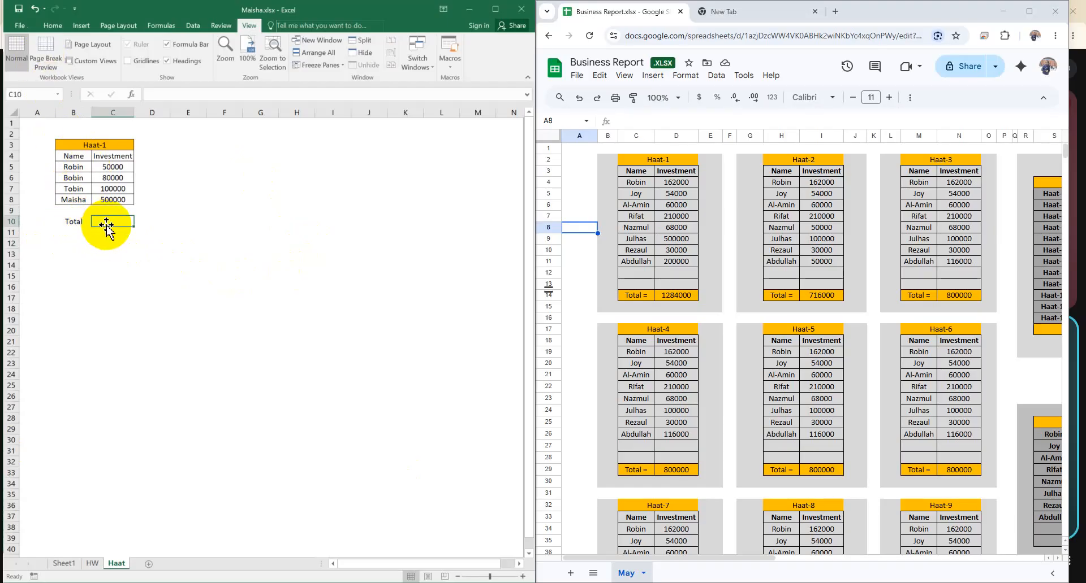
# Step: Sum the four investments in C5:C8 with a SUM formula in cell C10
pyautogui.write('=')
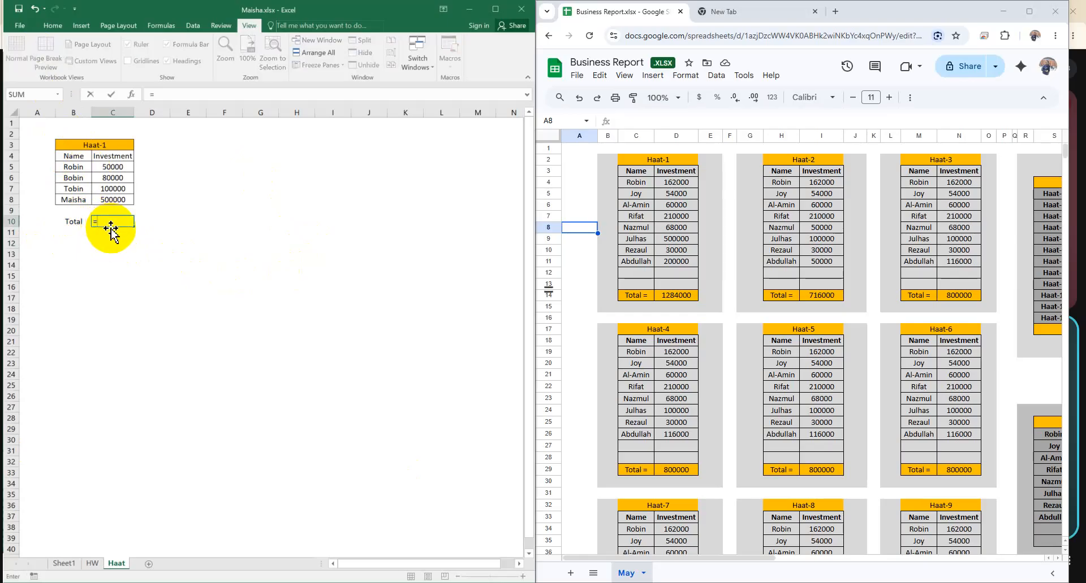
pyautogui.write('sum')
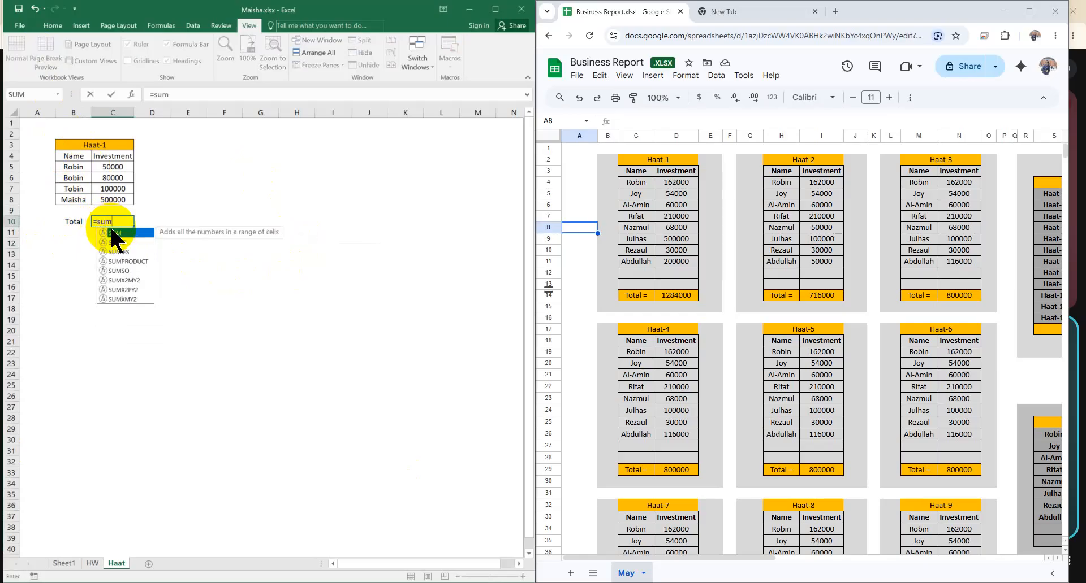
pyautogui.write('(')
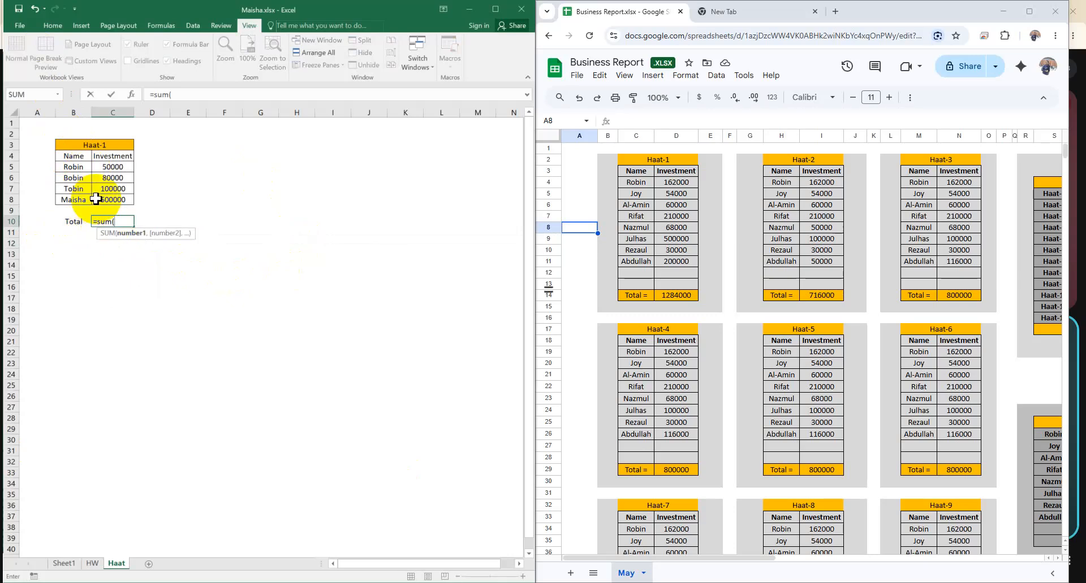
pyautogui.moveTo(113, 166); pyautogui.dragTo(117, 199)
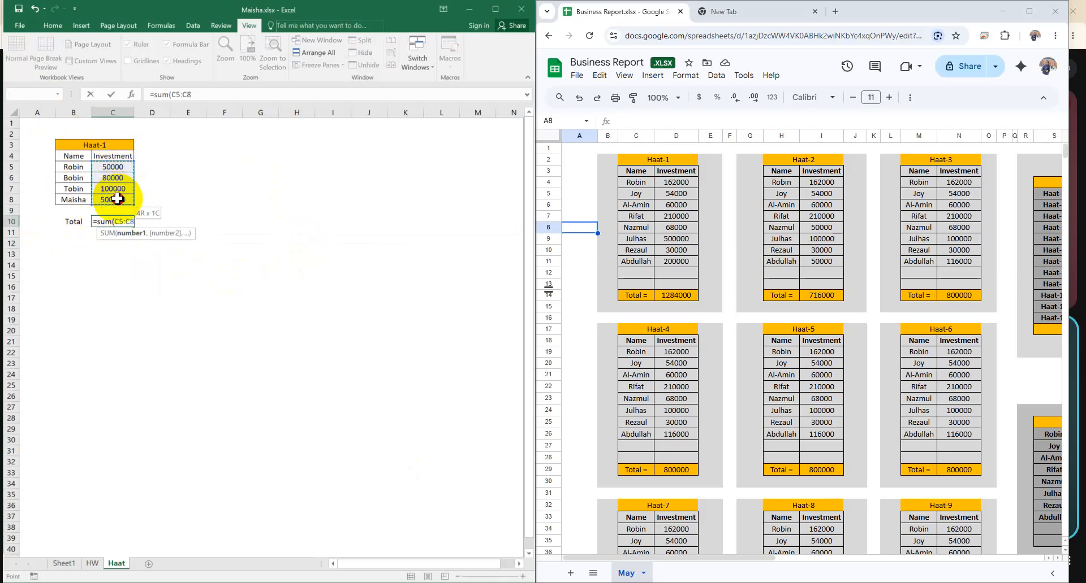
pyautogui.click(112, 164)
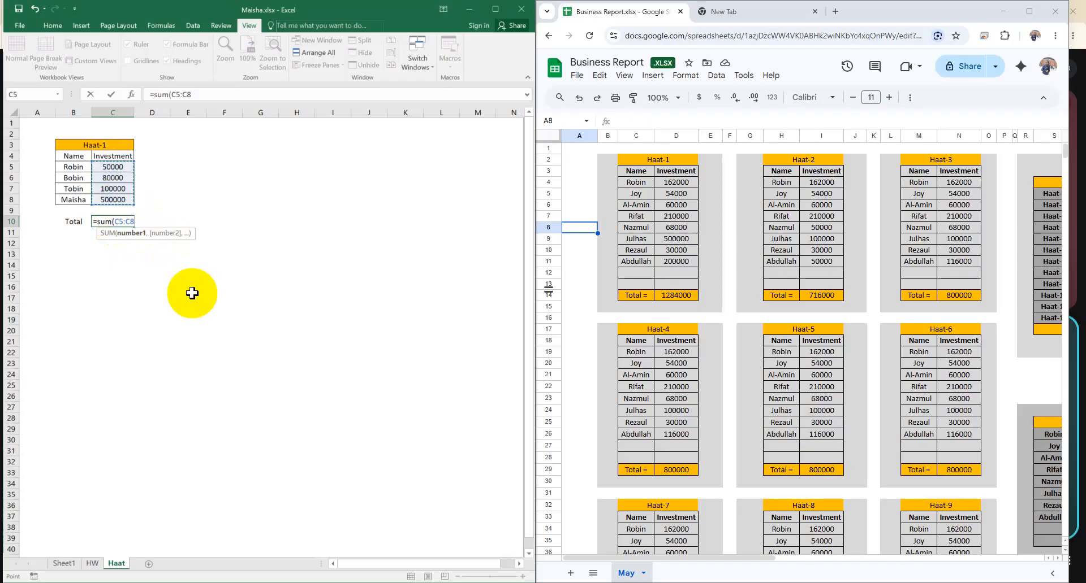
pyautogui.press('Return')
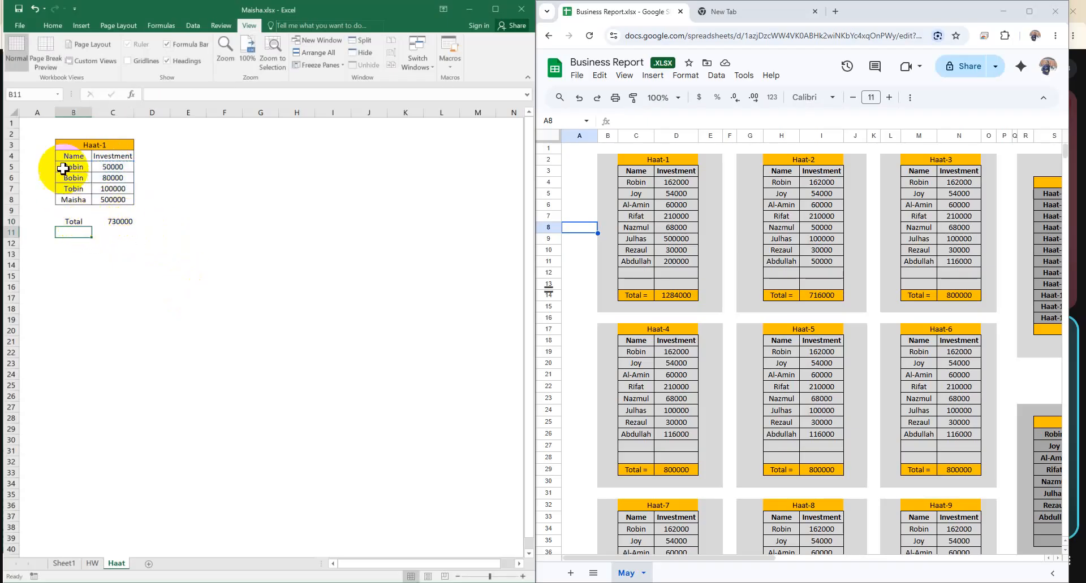
# Step: Apply all borders to the whole Haat-1 table, from the title through the Total row (B3:C10)
pyautogui.moveTo(61, 144); pyautogui.dragTo(121, 223)
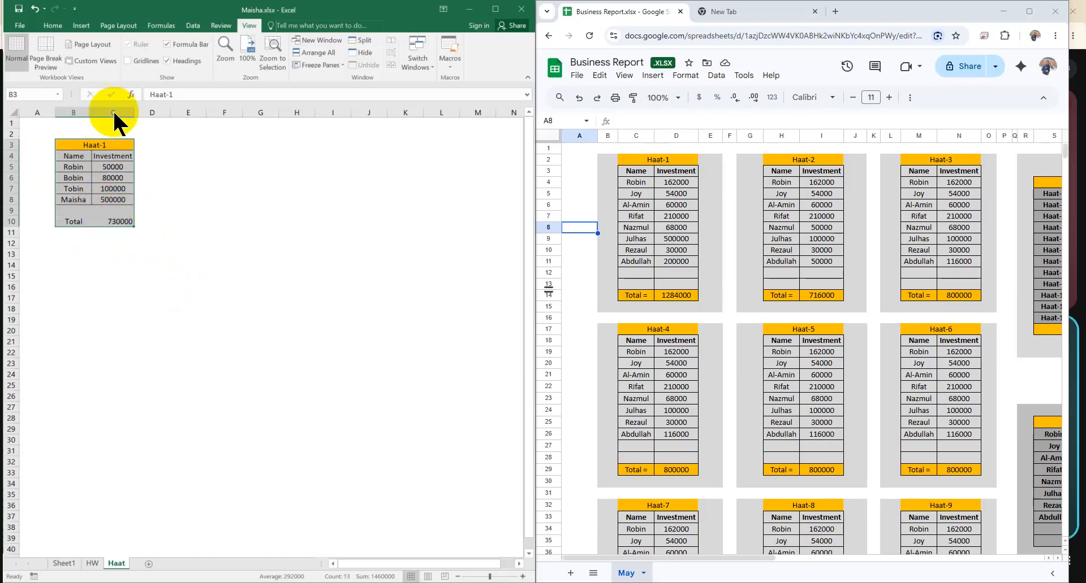
pyautogui.click(51, 25)
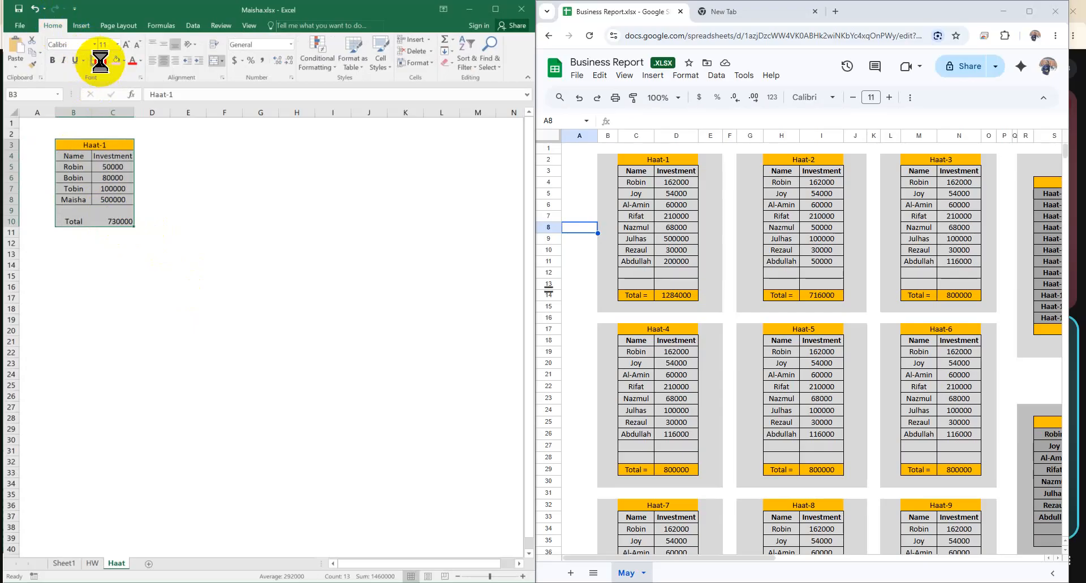
pyautogui.click(212, 285)
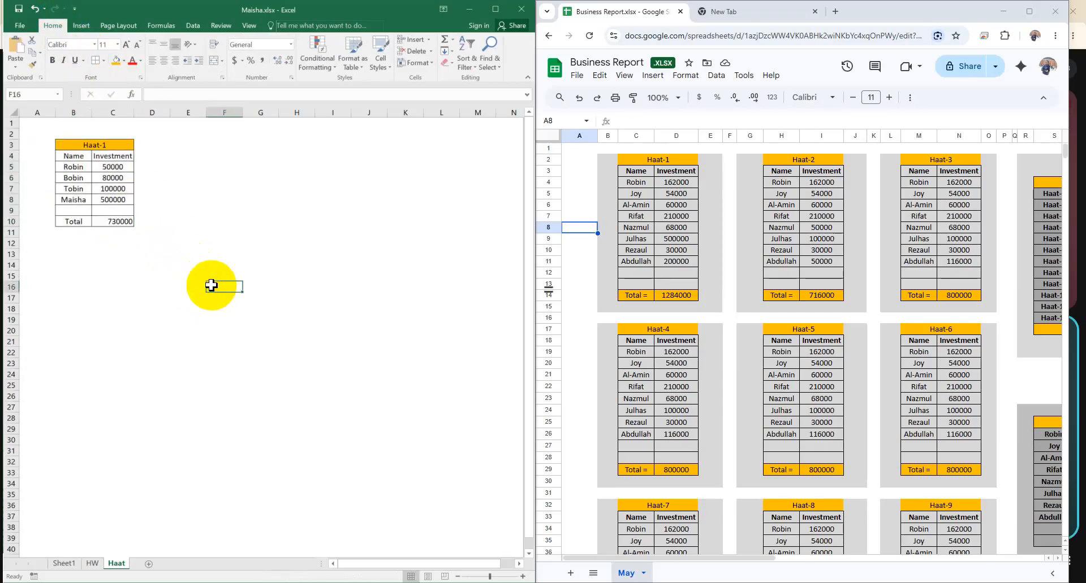
pyautogui.click(219, 253)
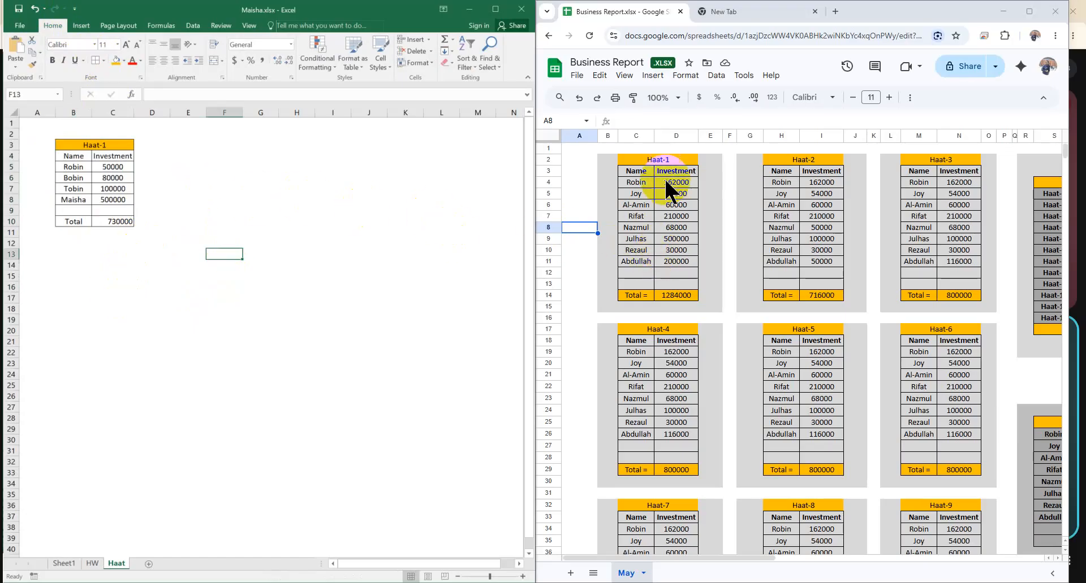
pyautogui.click(255, 320)
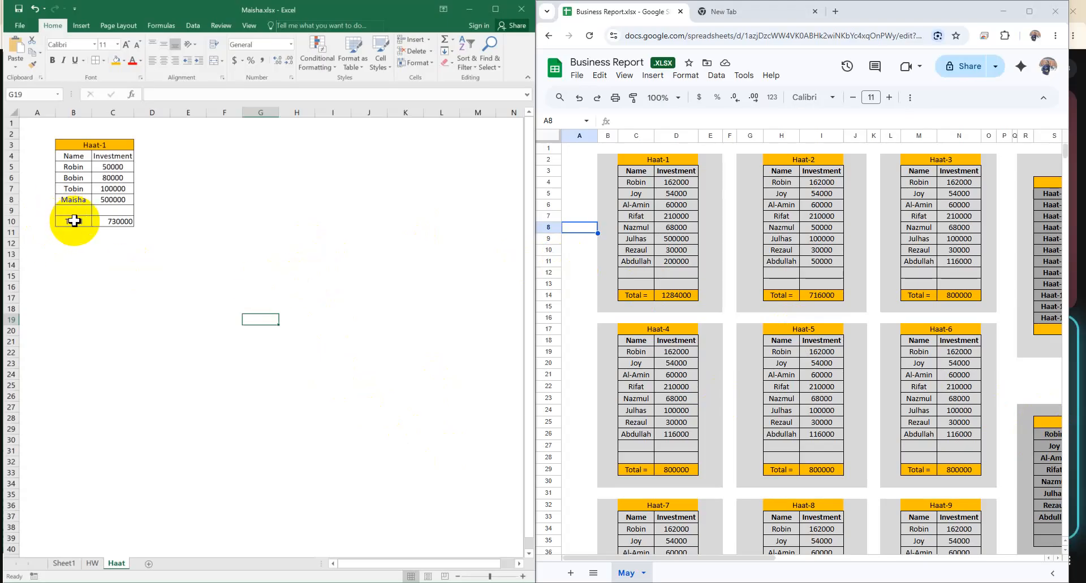
# Step: Narrow the Excel window and widen the Business Report window beside it to show more of the report
pyautogui.moveTo(885, 17); pyautogui.dragTo(825, 18)
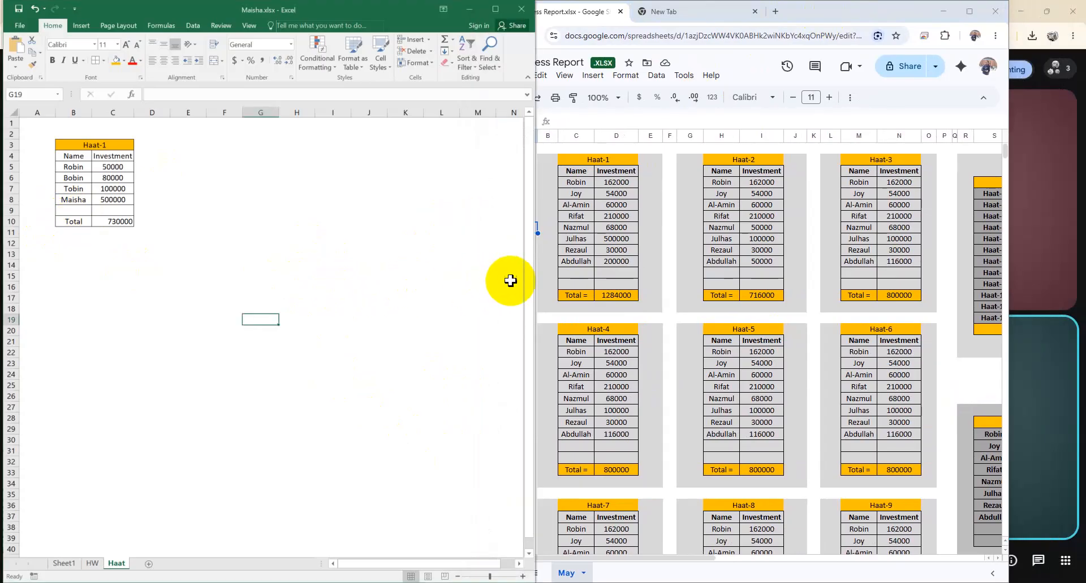
pyautogui.moveTo(533, 284); pyautogui.dragTo(439, 269)
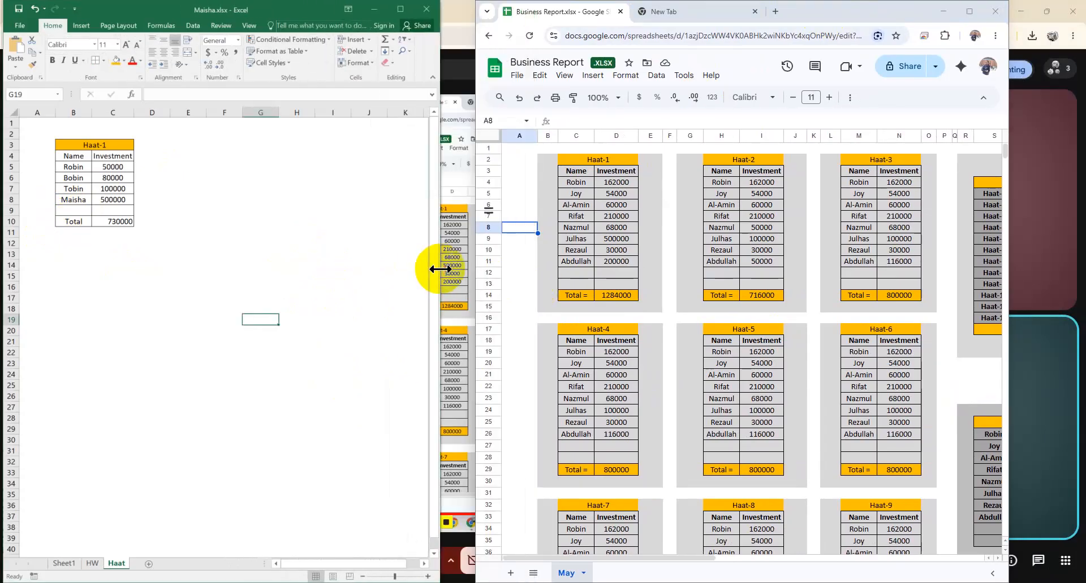
pyautogui.moveTo(862, 13); pyautogui.dragTo(826, 14)
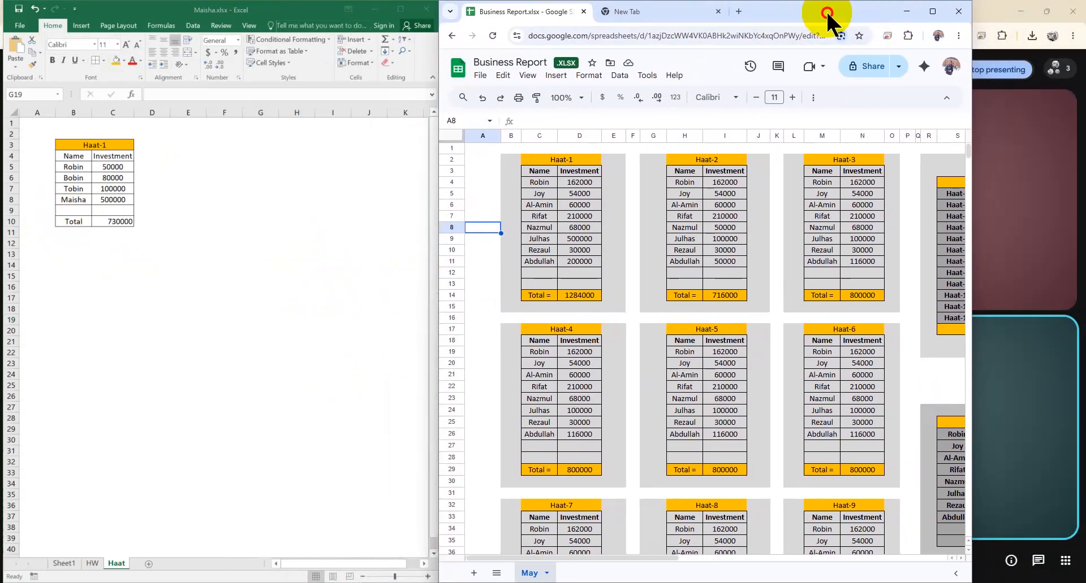
pyautogui.moveTo(972, 142); pyautogui.dragTo(1082, 142)
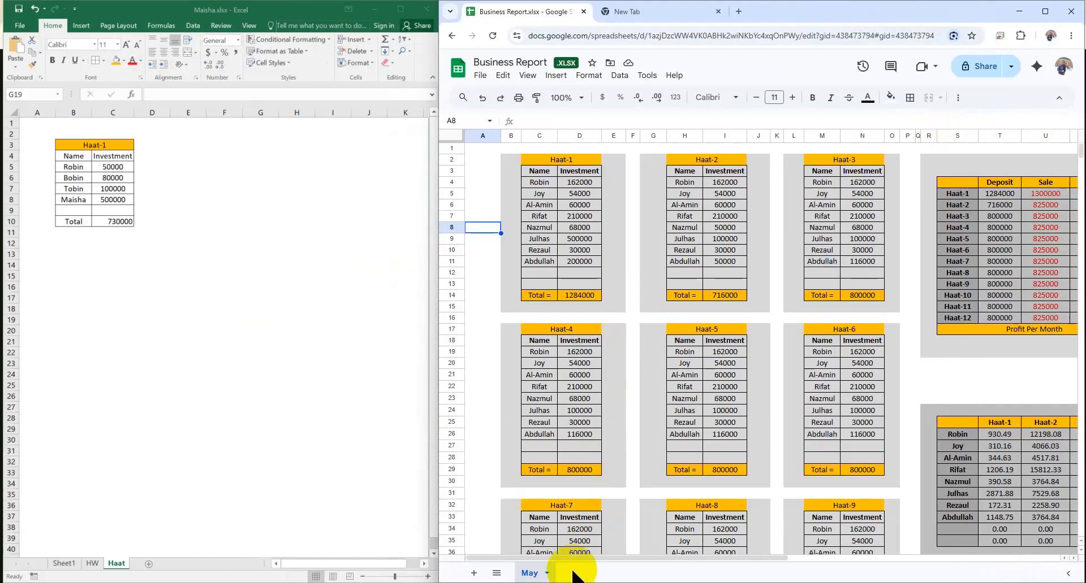
pyautogui.moveTo(573, 558)
pyautogui.mouseDown()
pyautogui.moveTo(603, 560)
pyautogui.moveTo(585, 560)
pyautogui.mouseUp()
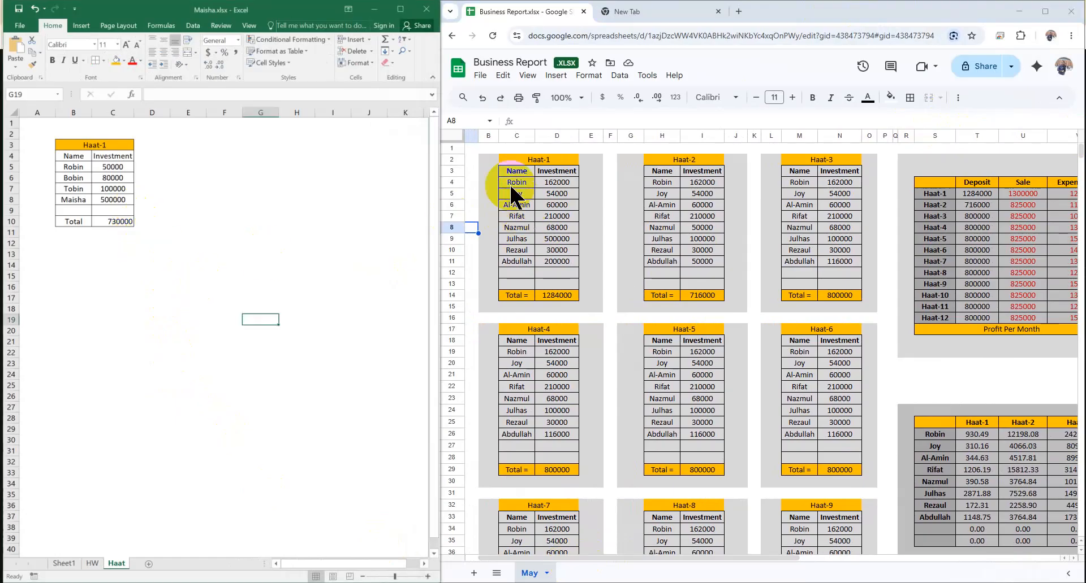
# Step: Fill the block A2:D12 around the Haat-1 table with a very light grey
pyautogui.click(482, 162)
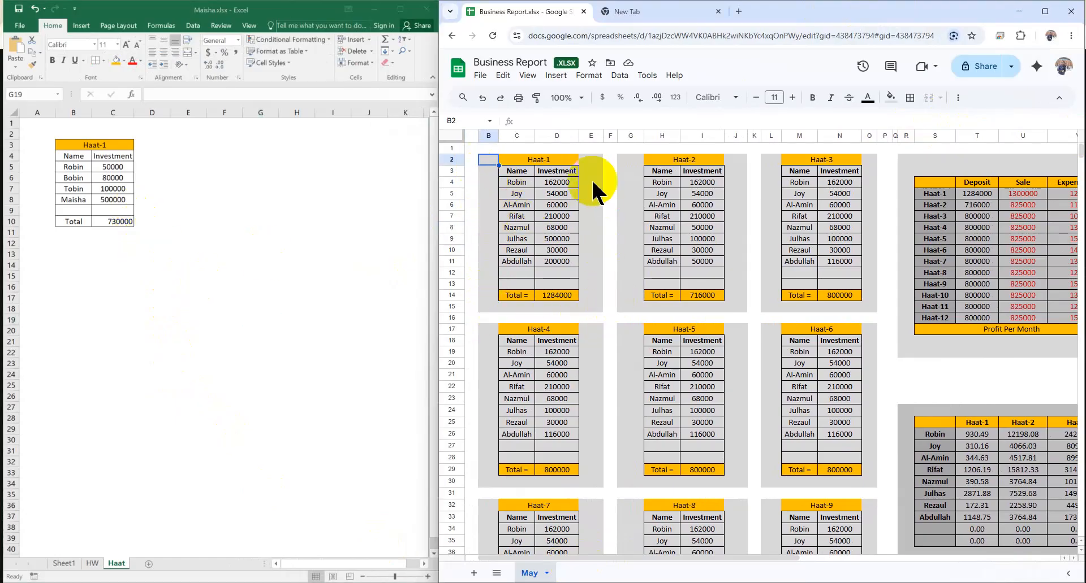
pyautogui.click(291, 252)
pyautogui.moveTo(40, 139); pyautogui.dragTo(146, 243)
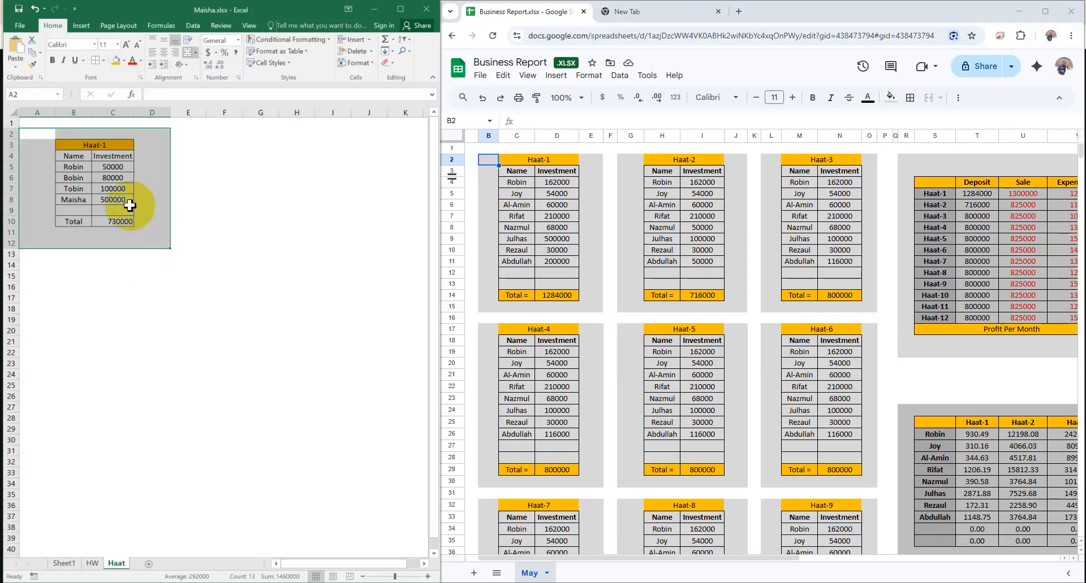
pyautogui.click(124, 60)
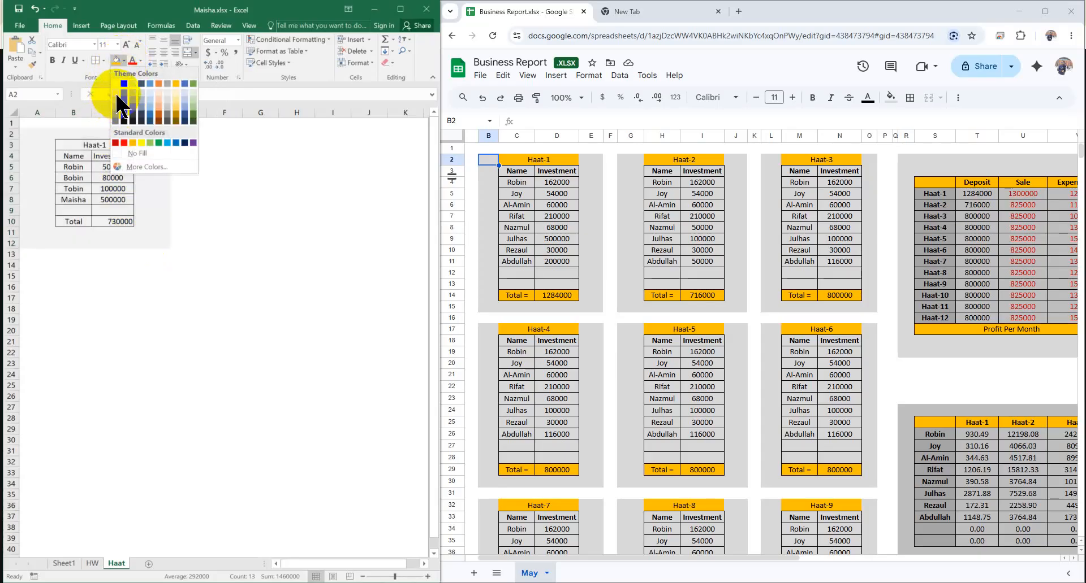
pyautogui.click(118, 95)
pyautogui.click(287, 330)
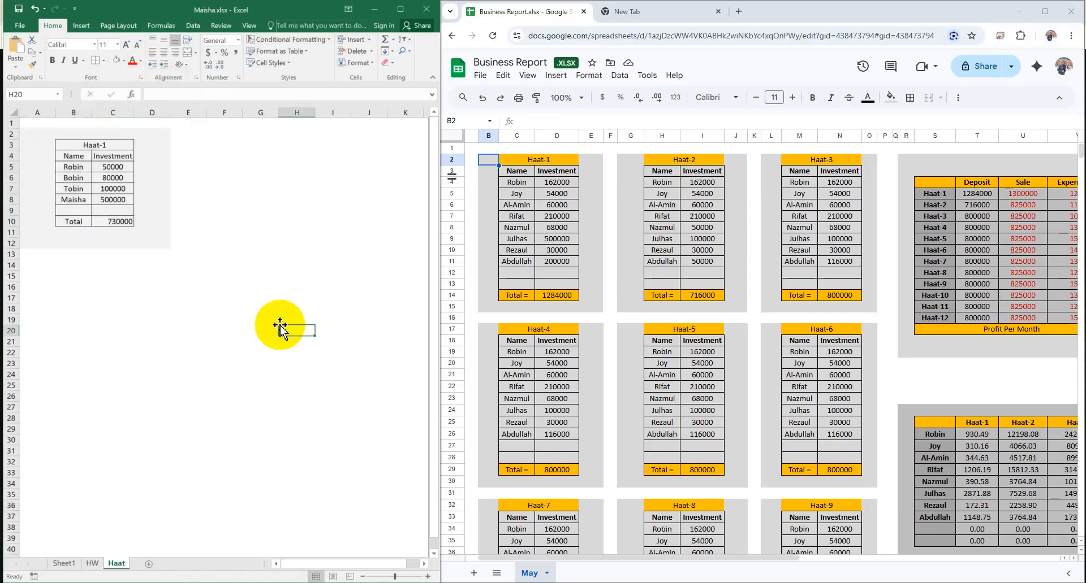
# Step: Fill the Haat-1 title cell and the Total row B10:C10 with the standard orange colour
pyautogui.click(70, 144)
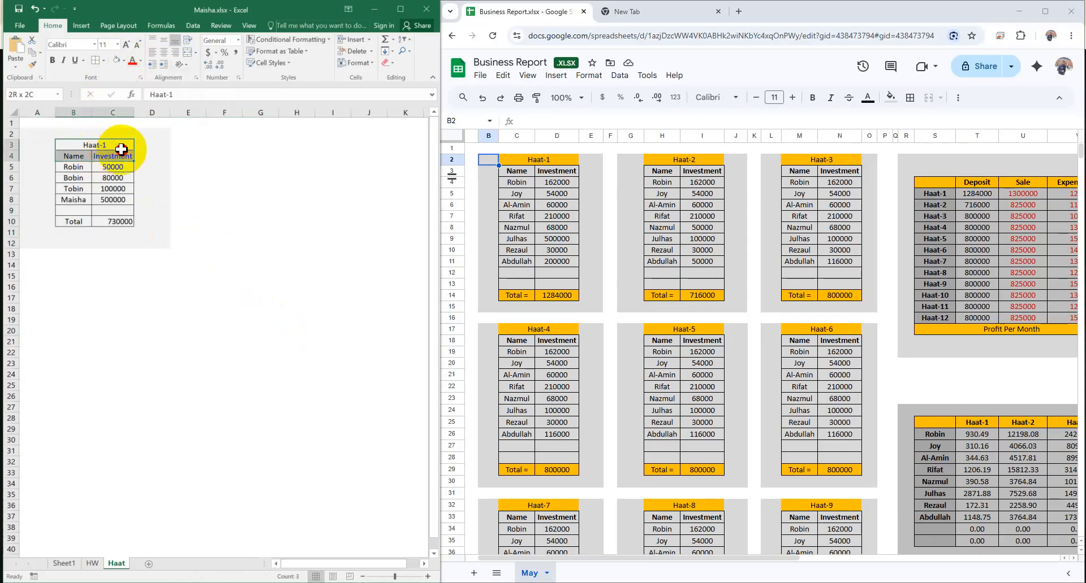
pyautogui.click(123, 60)
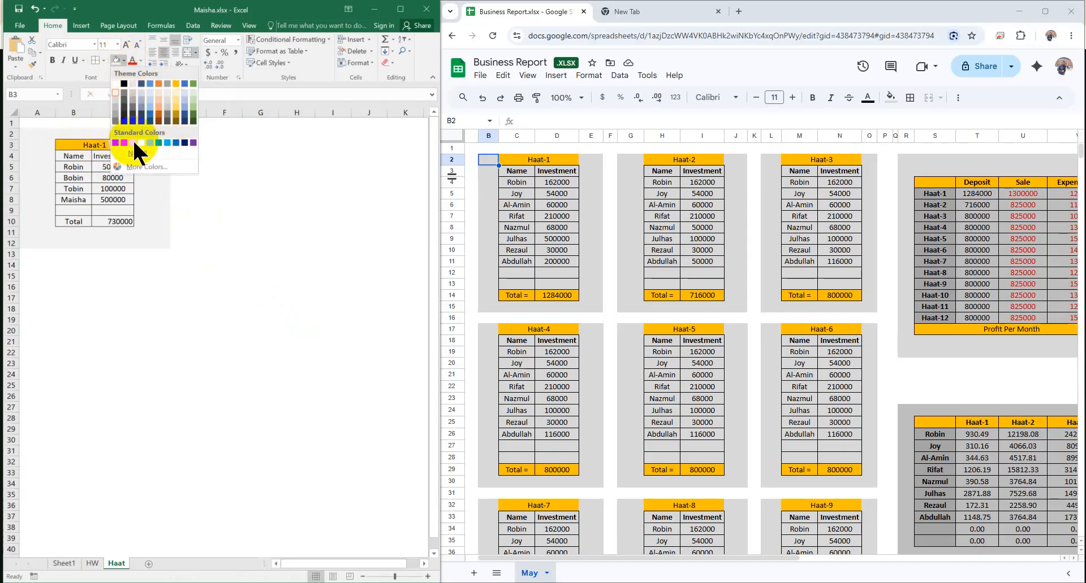
pyautogui.click(132, 143)
pyautogui.moveTo(78, 222); pyautogui.dragTo(121, 223)
pyautogui.click(116, 60)
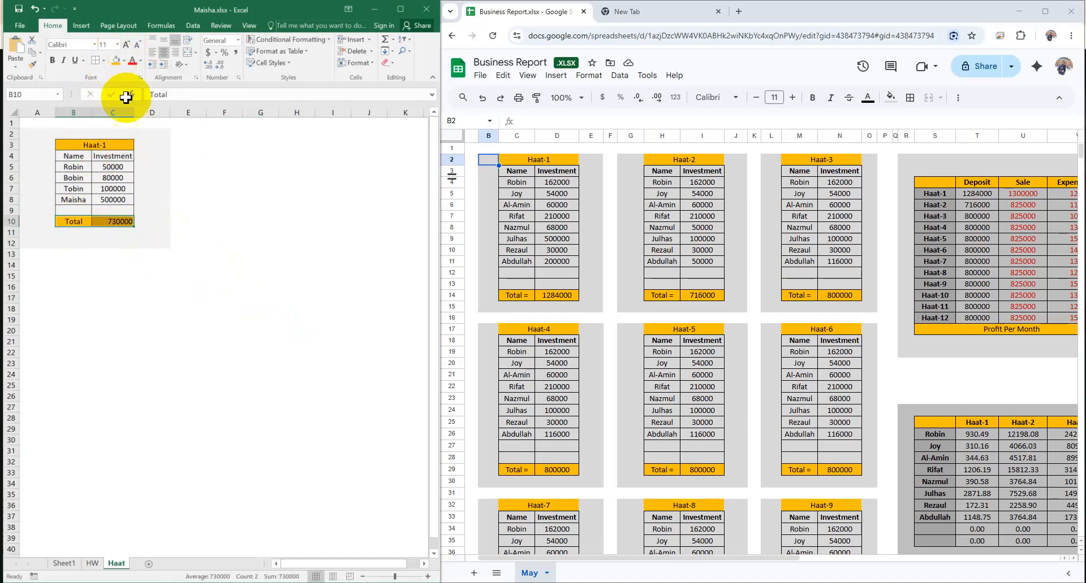
pyautogui.click(260, 265)
# Step: Narrow column A so the margin beside the Haat-1 table becomes slimmer
pyautogui.click(283, 447)
pyautogui.moveTo(55, 113); pyautogui.dragTo(44, 114)
pyautogui.click(251, 287)
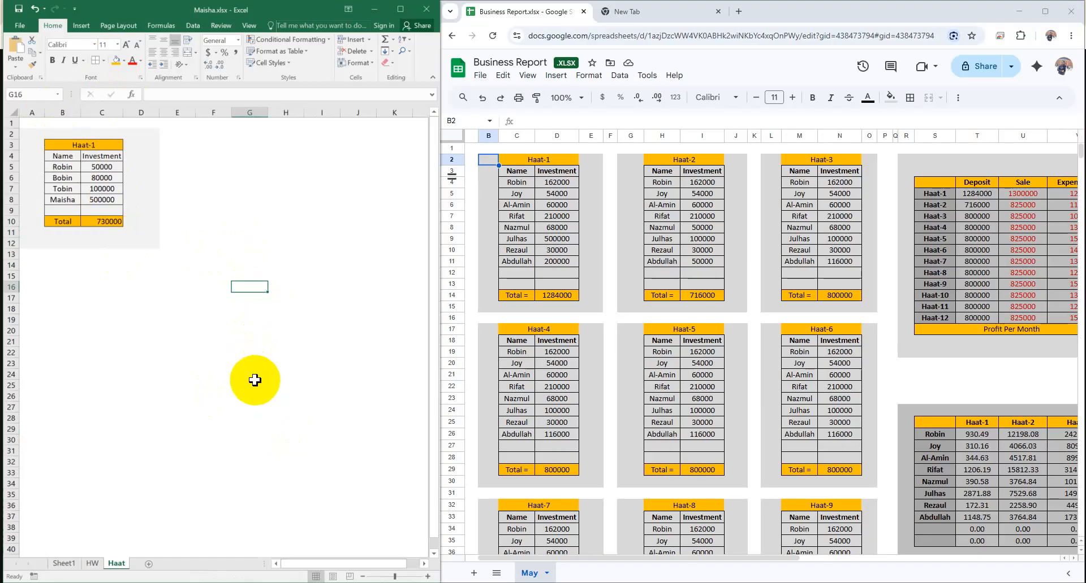
# Step: Fill the block A2:D12 around the Haat-1 table with a medium grey
pyautogui.moveTo(24, 134); pyautogui.dragTo(154, 244)
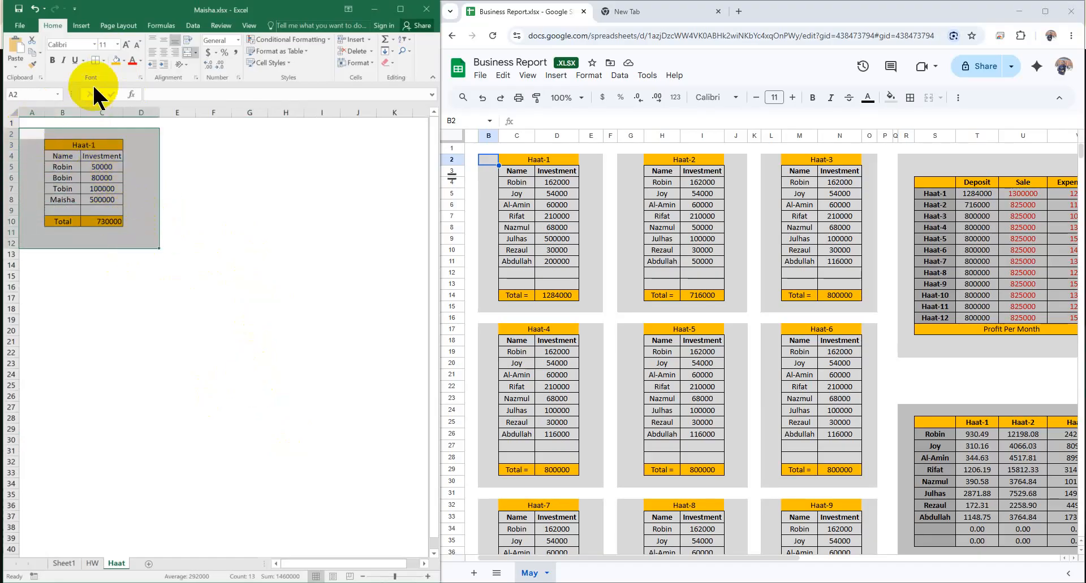
pyautogui.click(116, 60)
pyautogui.click(124, 60)
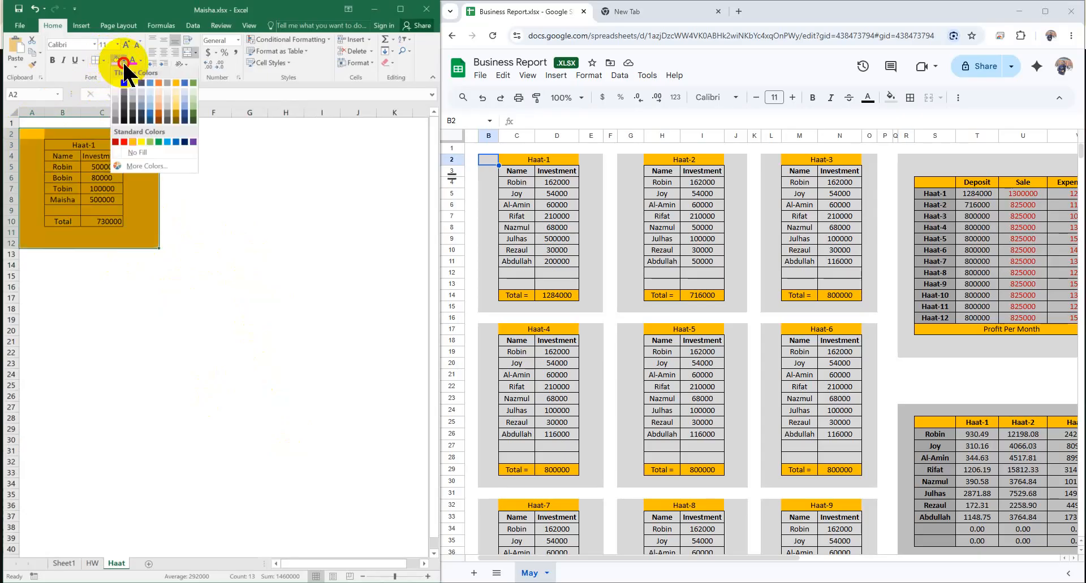
pyautogui.click(113, 106)
pyautogui.click(209, 325)
# Step: Restore the standard orange fill on the Haat-1 title cell and the Total row B10:C10
pyautogui.click(73, 148)
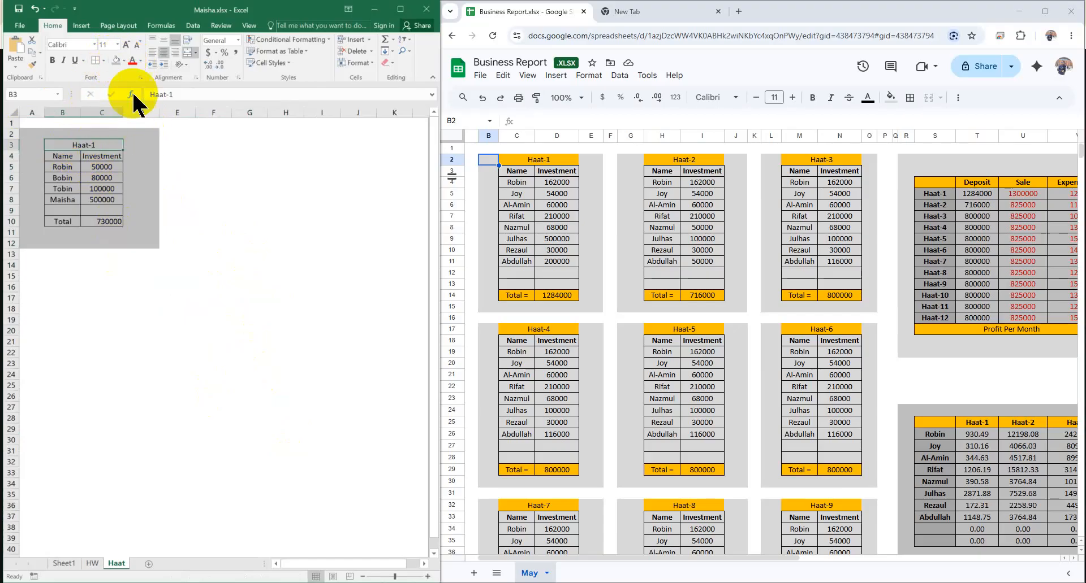
pyautogui.click(123, 60)
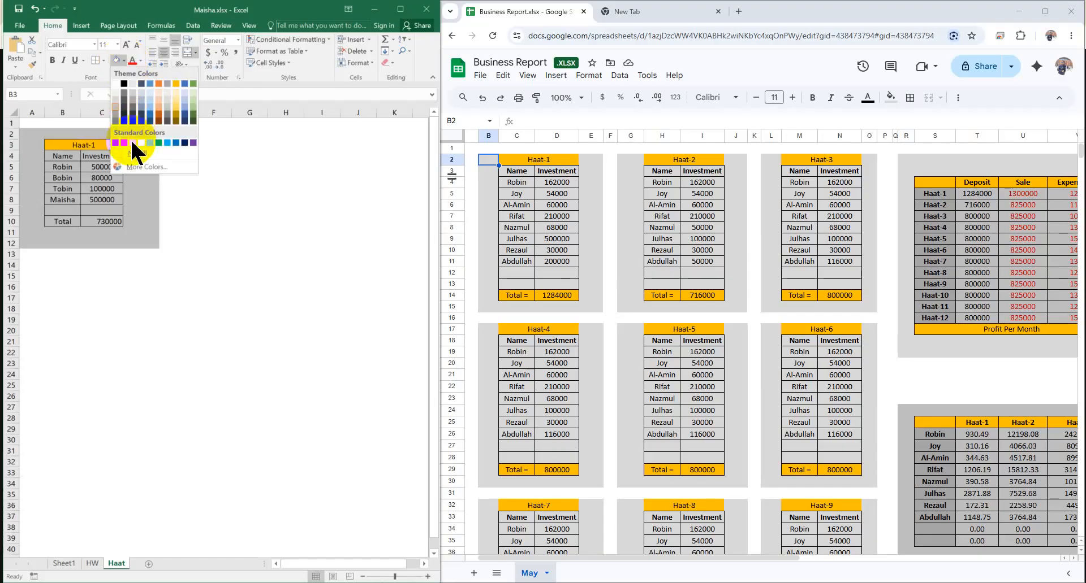
pyautogui.click(212, 207)
pyautogui.moveTo(60, 222); pyautogui.dragTo(96, 221)
pyautogui.click(116, 60)
pyautogui.click(249, 351)
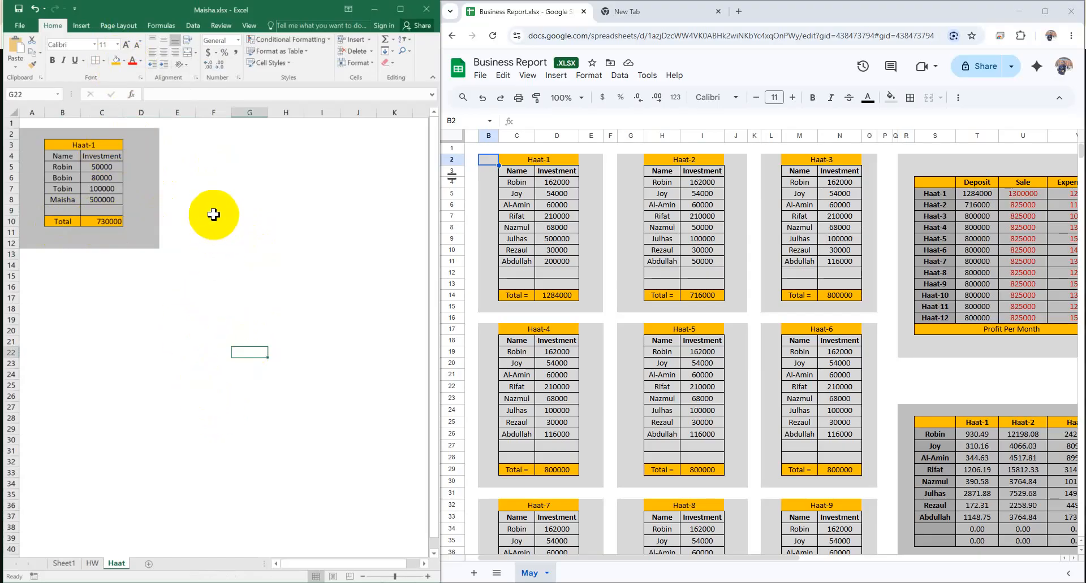
# Step: Copy the grey Haat-1 block A2:D12 and paste it at cell F2
pyautogui.click(249, 254)
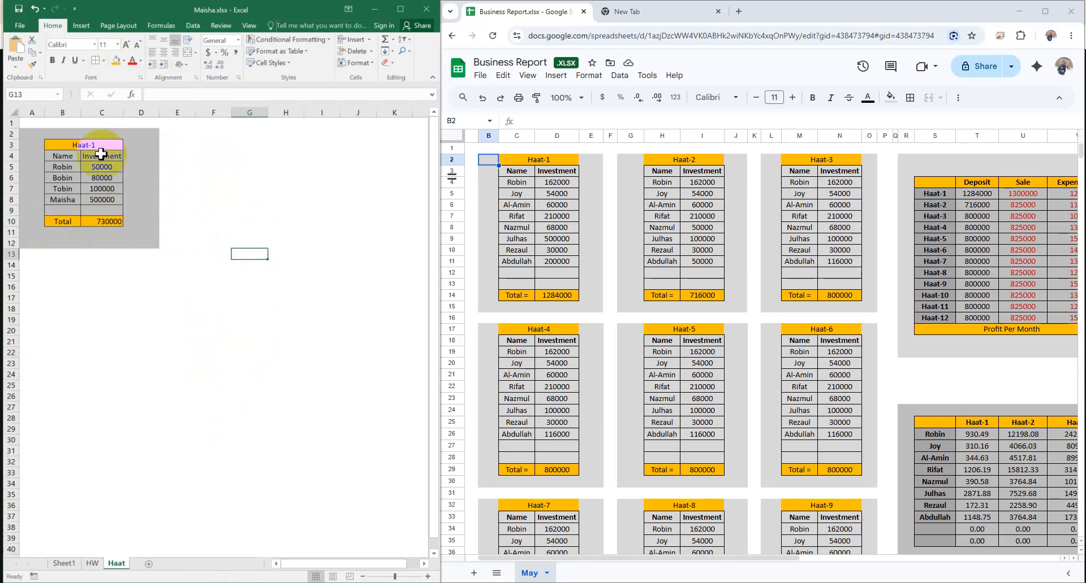
pyautogui.moveTo(22, 129); pyautogui.dragTo(158, 241)
pyautogui.hotkey('ctrl', 'c')
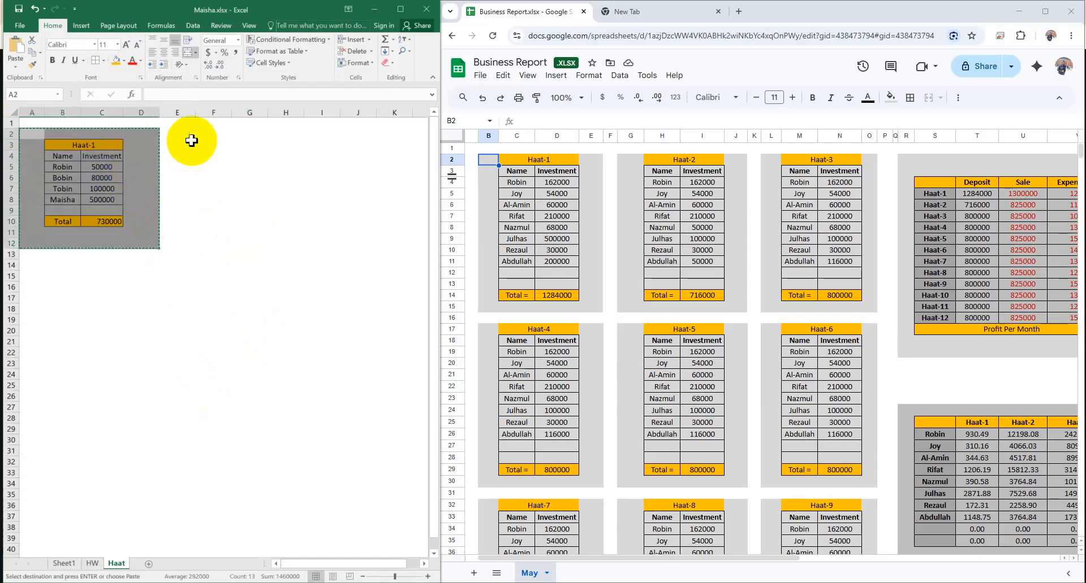
pyautogui.click(188, 134)
pyautogui.click(212, 138)
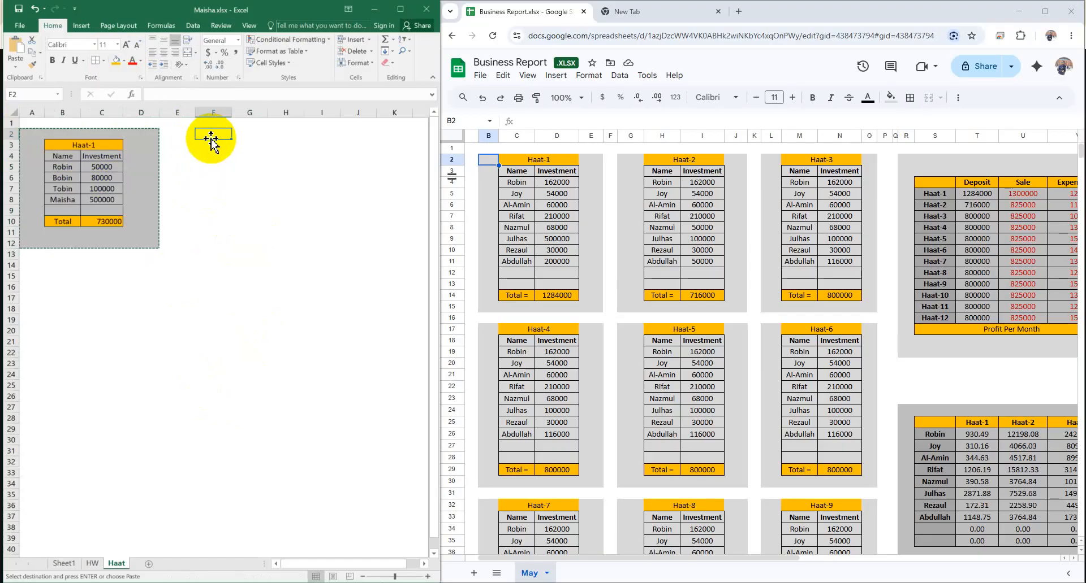
pyautogui.hotkey('ctrl', 'v')
pyautogui.click(225, 352)
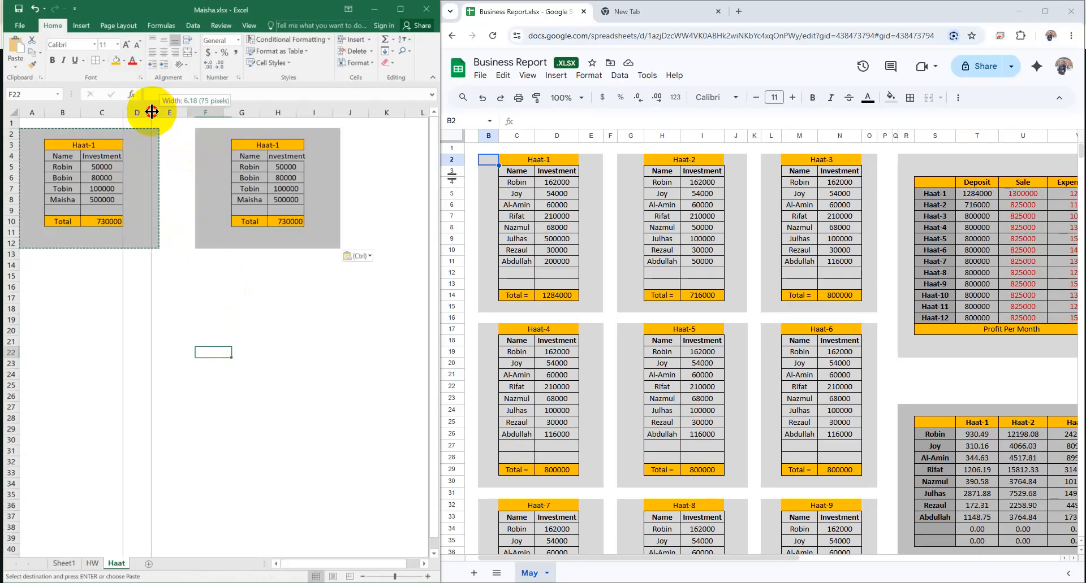
# Step: Narrow columns D, E and F to slim the margins and the gap between the two Haat-1 blocks
pyautogui.moveTo(141, 111); pyautogui.dragTo(214, 110)
pyautogui.click(255, 319)
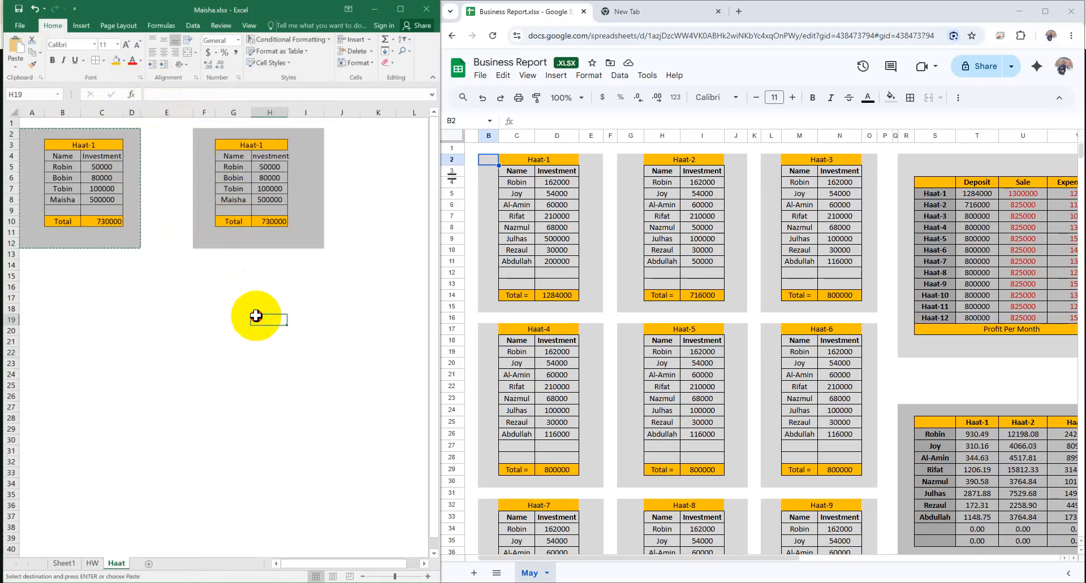
pyautogui.moveTo(190, 110); pyautogui.dragTo(163, 110)
pyautogui.click(205, 373)
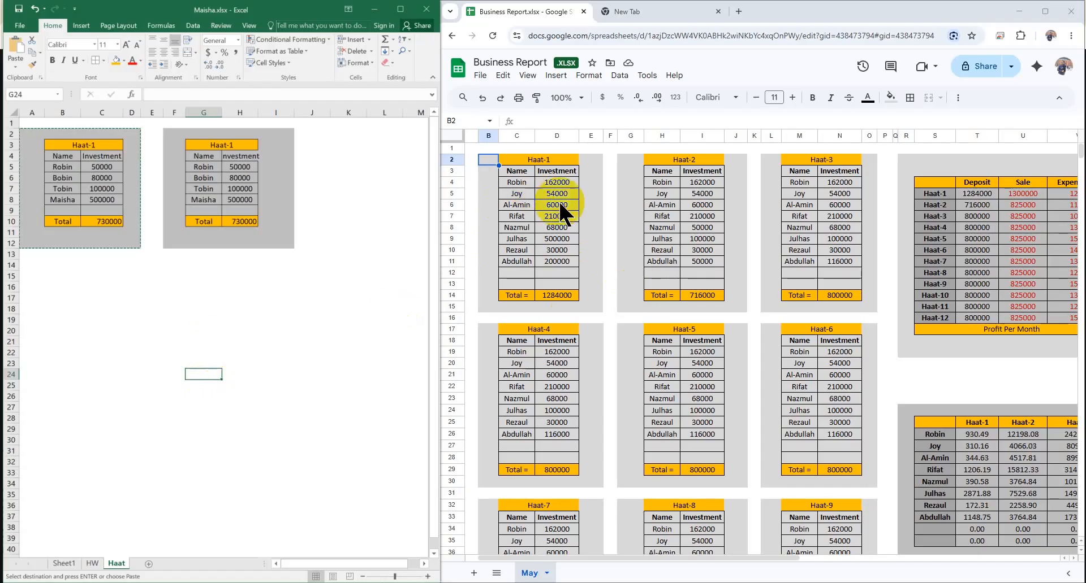
# Step: Narrow the gap column between the two blocks and retitle the copied table Haat-2
pyautogui.moveTo(162, 113); pyautogui.dragTo(156, 112)
pyautogui.doubleClick(231, 145)
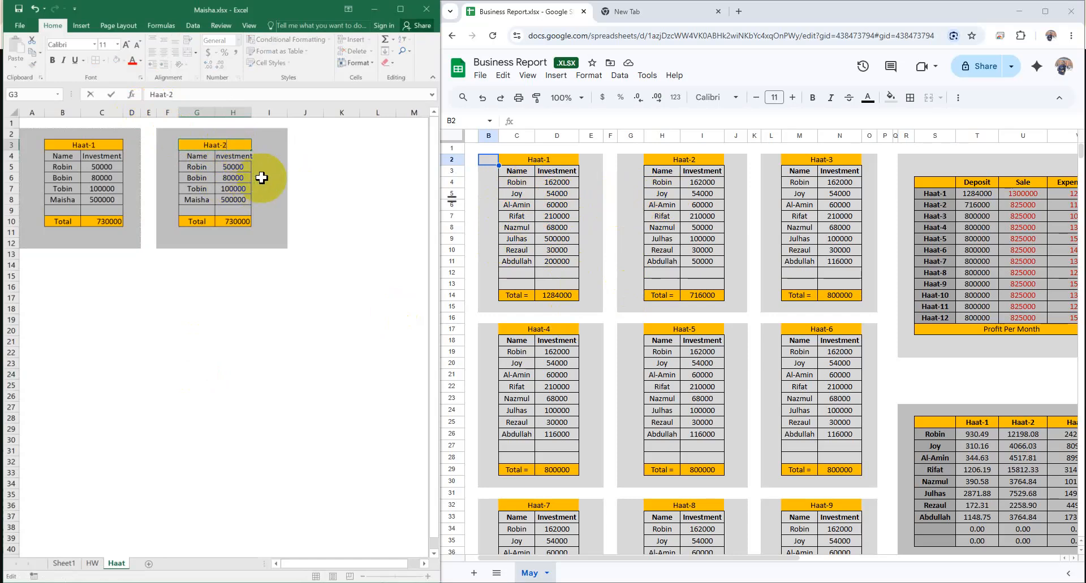
pyautogui.write('2')
pyautogui.click(303, 329)
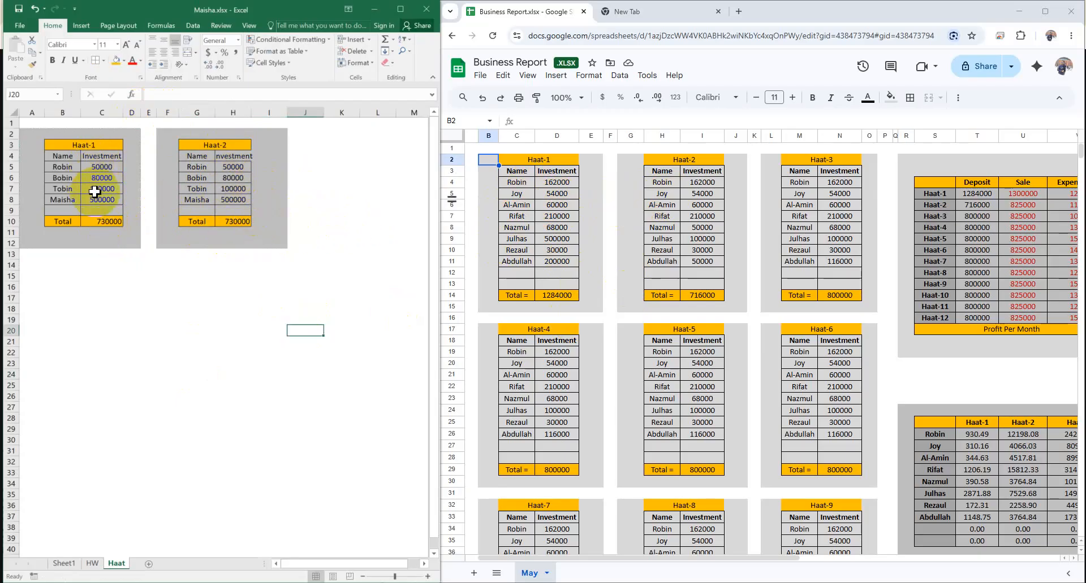
# Step: Set the first investment in the Haat-2 table, cell H5, to 70000
pyautogui.click(233, 167)
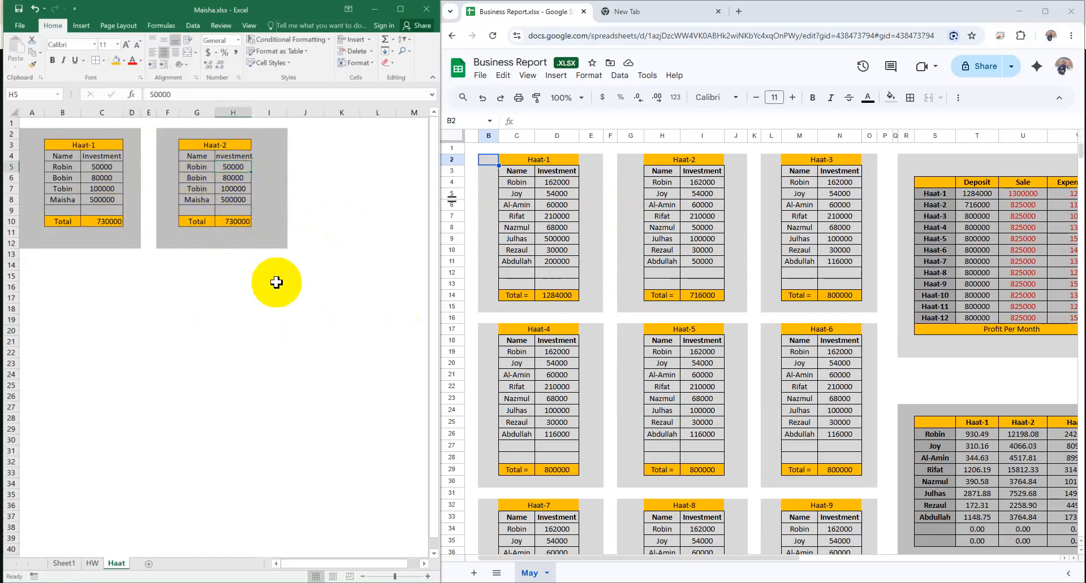
pyautogui.write('7')
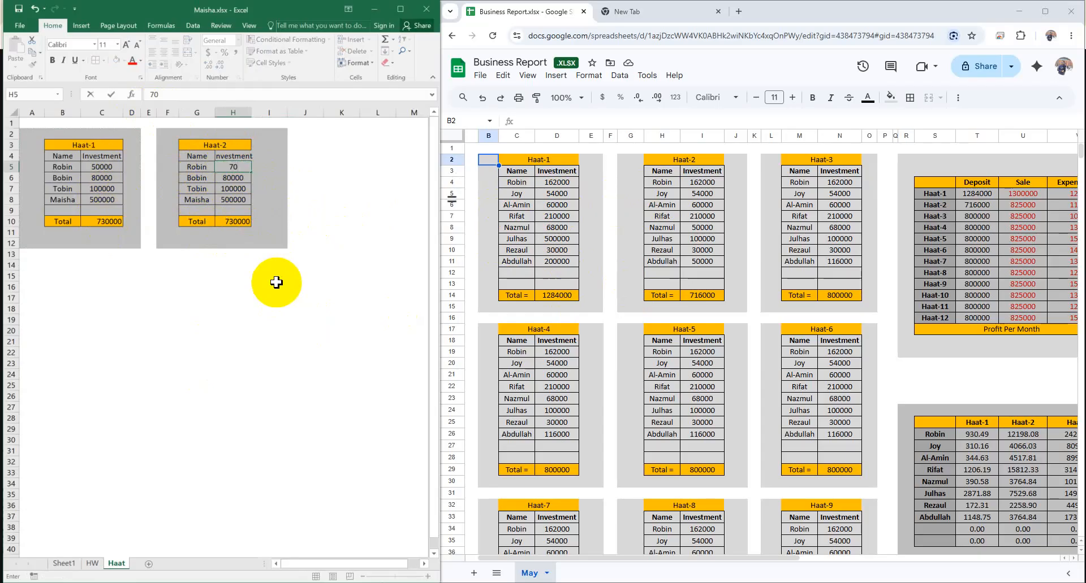
pyautogui.press('Return')
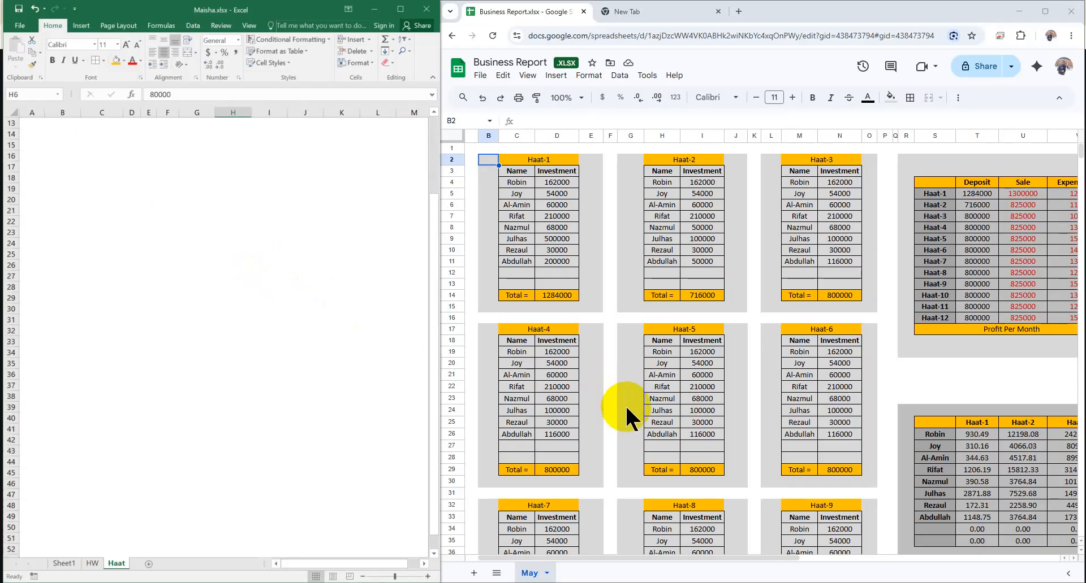
# Step: Switch to the Business Report in Google Sheets and review its Haat blocks and the monthly profit summary table
pyautogui.click(742, 423)
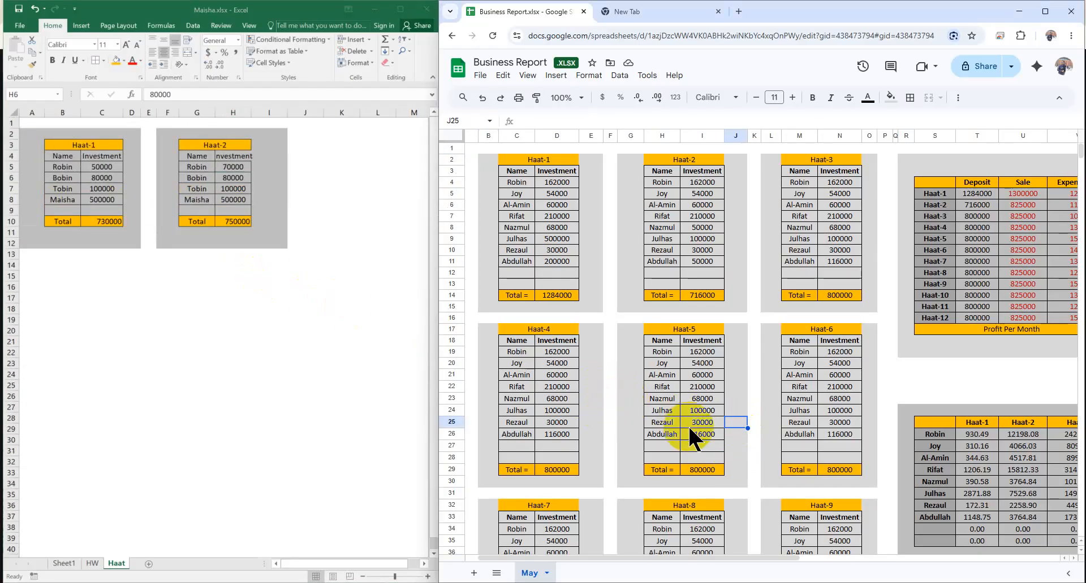
pyautogui.scroll(-8, 688, 425)
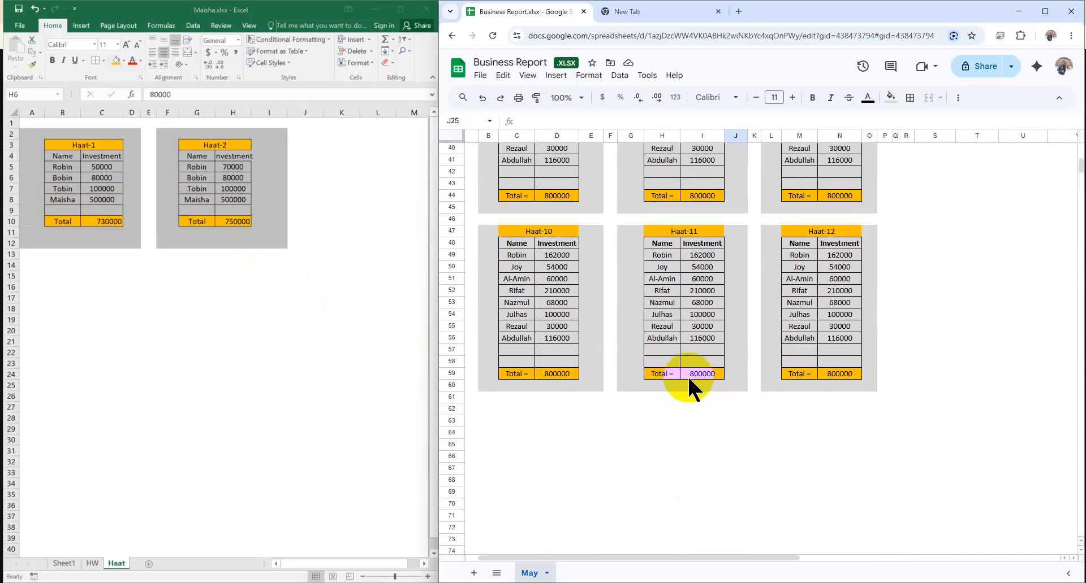
pyautogui.scroll(5, 687, 375)
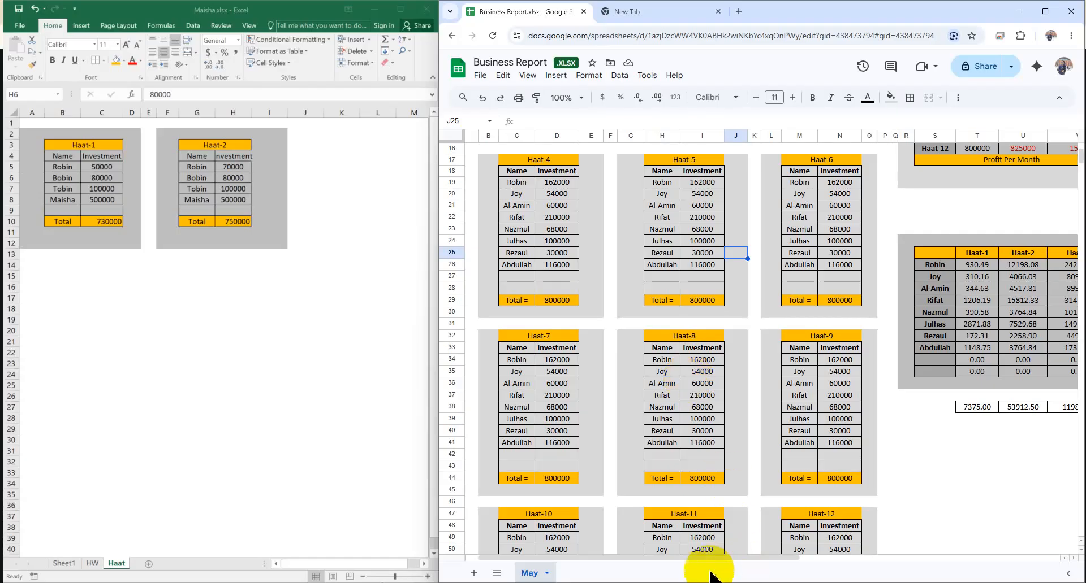
pyautogui.moveTo(709, 560); pyautogui.dragTo(829, 553)
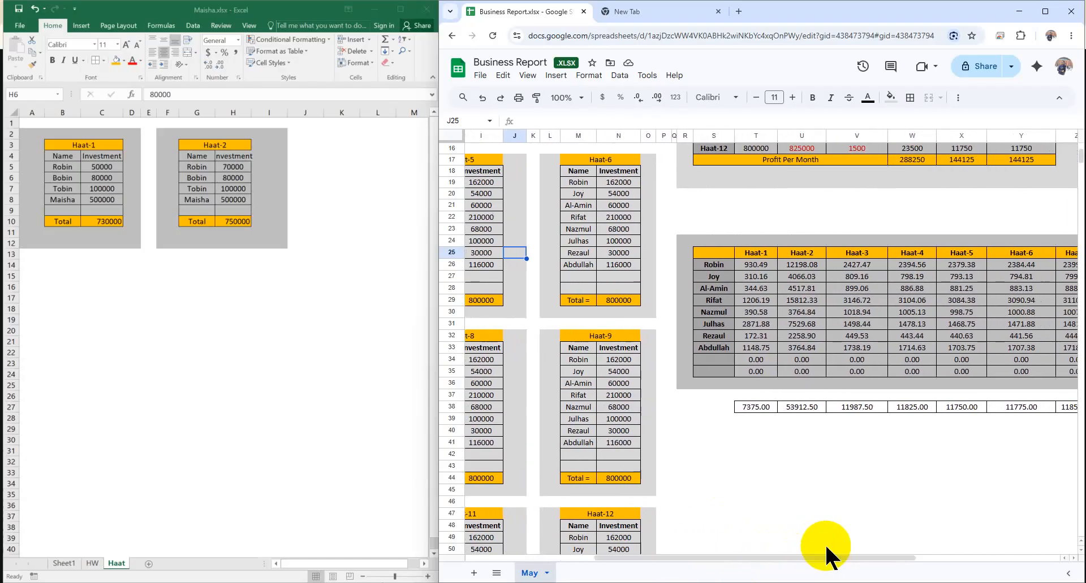
pyautogui.scroll(3, 774, 378)
pyautogui.moveTo(713, 559); pyautogui.dragTo(779, 557)
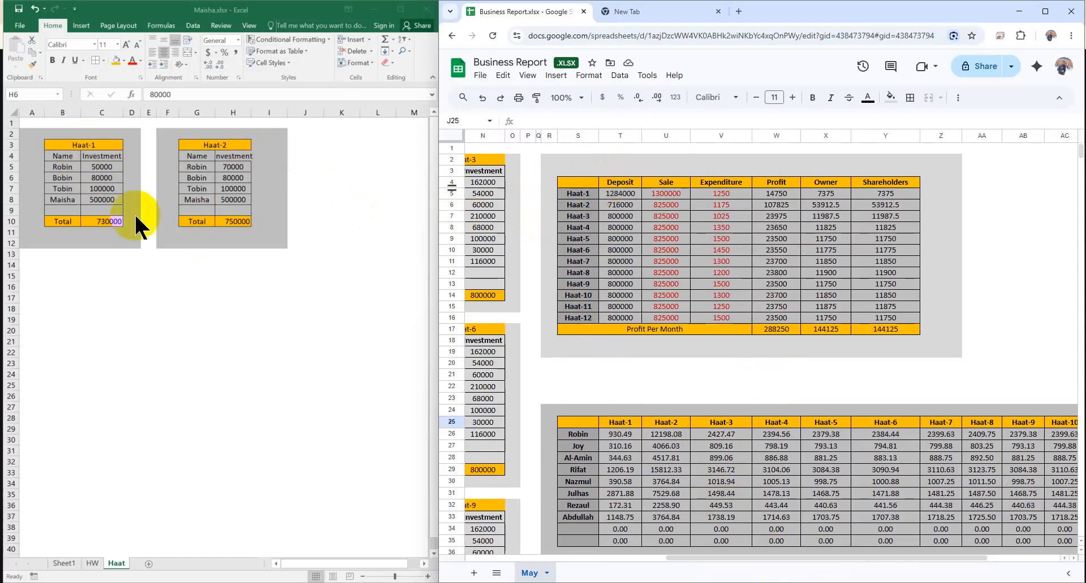
pyautogui.click(309, 563)
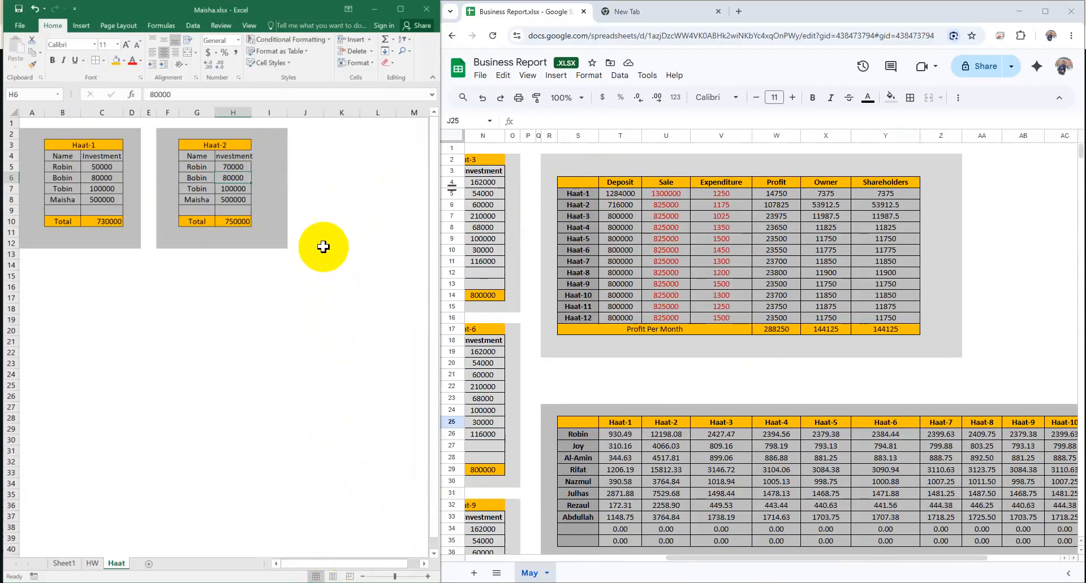
pyautogui.moveTo(162, 127); pyautogui.dragTo(296, 256)
pyautogui.click(378, 473)
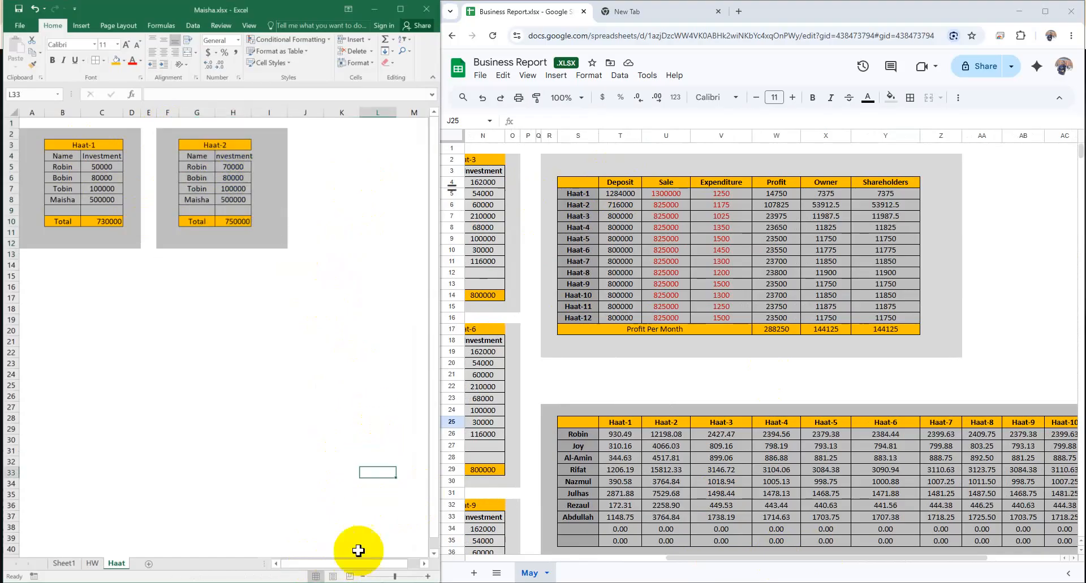
# Step: In the Excel Haat sheet, enter the labels Haat-1, Haat-2 and Haat-3 in K3:K5
pyautogui.moveTo(355, 564); pyautogui.dragTo(419, 572)
pyautogui.click(301, 135)
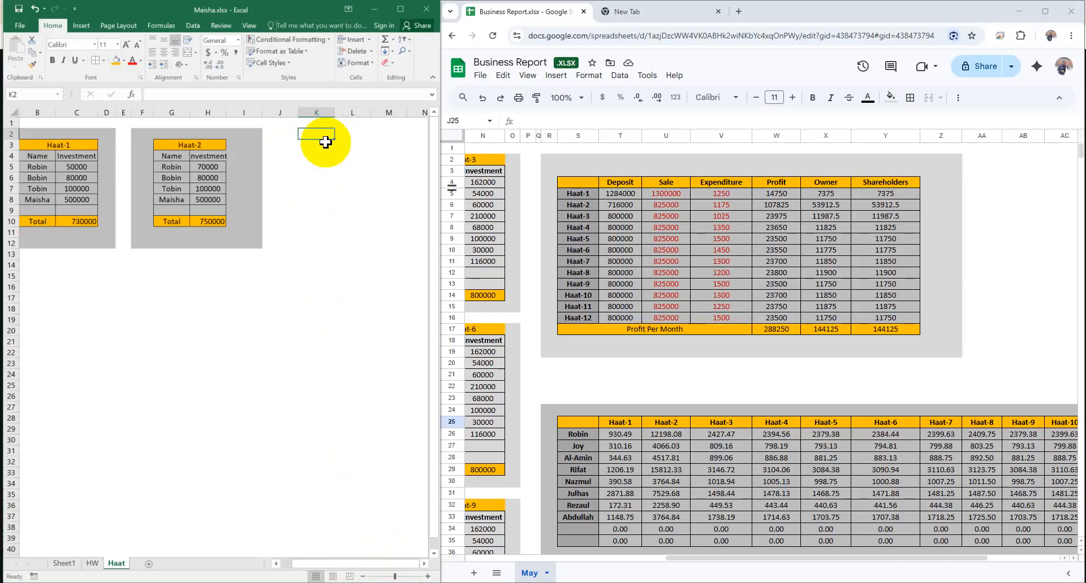
pyautogui.write('Haat')
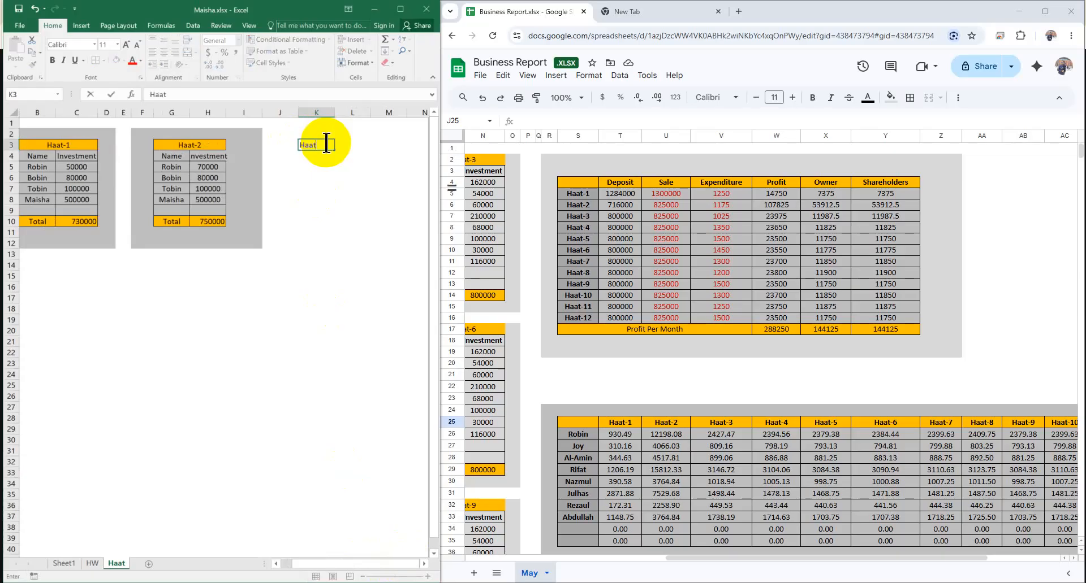
pyautogui.write('1')
pyautogui.press('Return')
pyautogui.write('Haat-2')
pyautogui.doubleClick(325, 145)
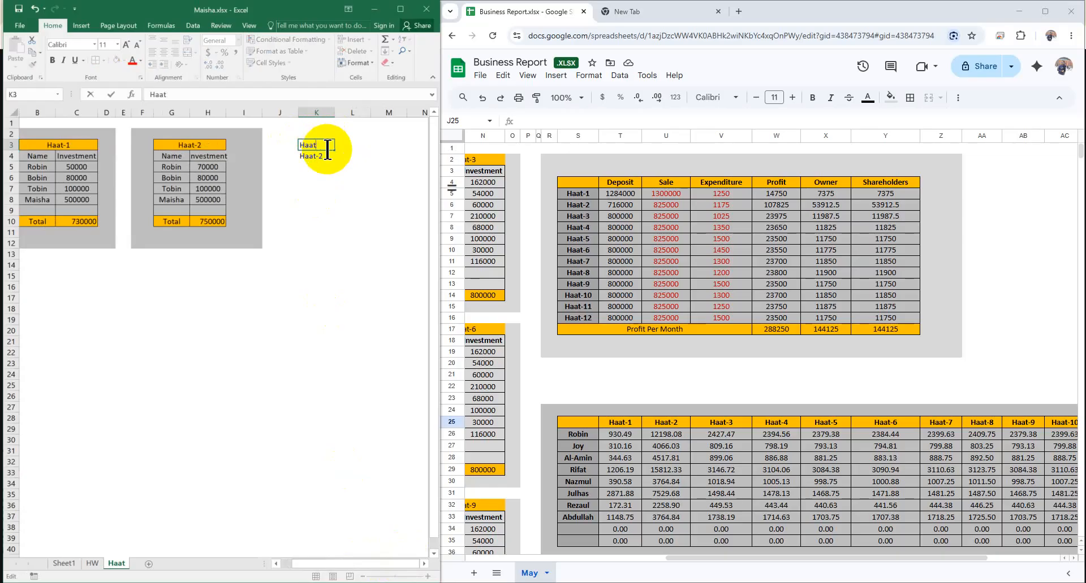
pyautogui.click(309, 166)
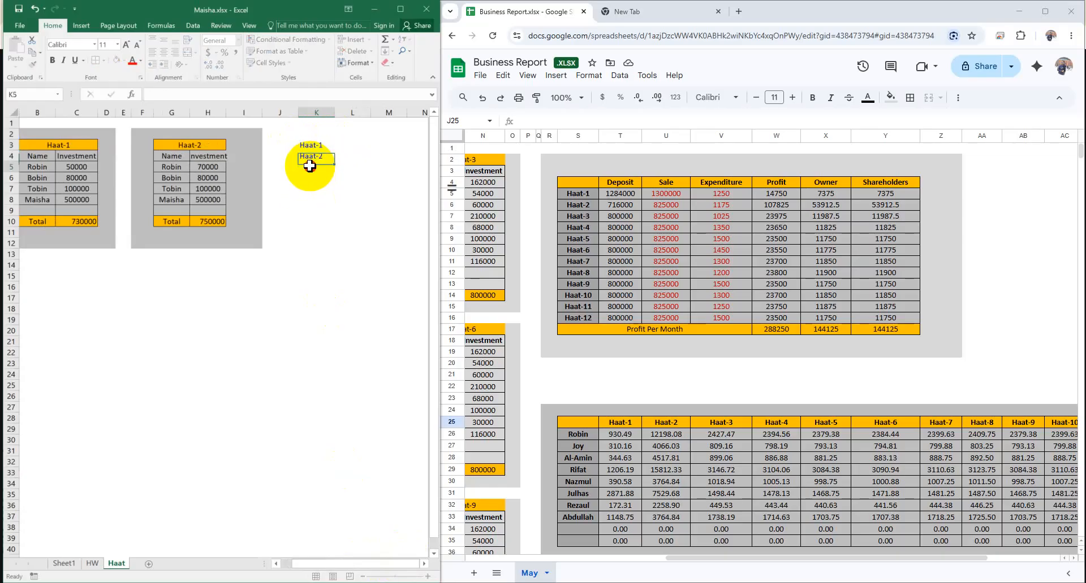
pyautogui.write('Haat')
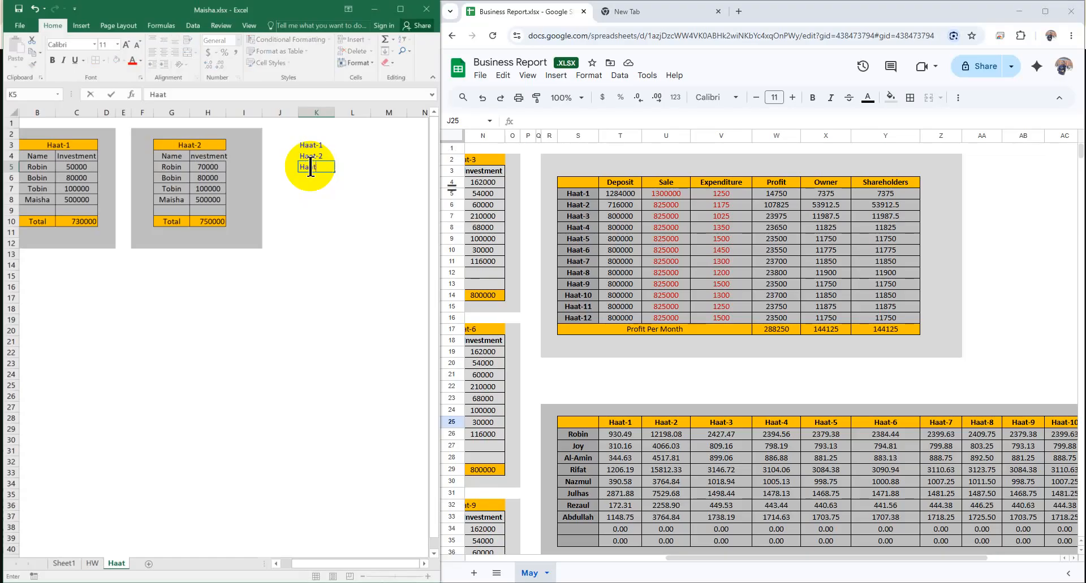
pyautogui.write('-3')
pyautogui.click(315, 200)
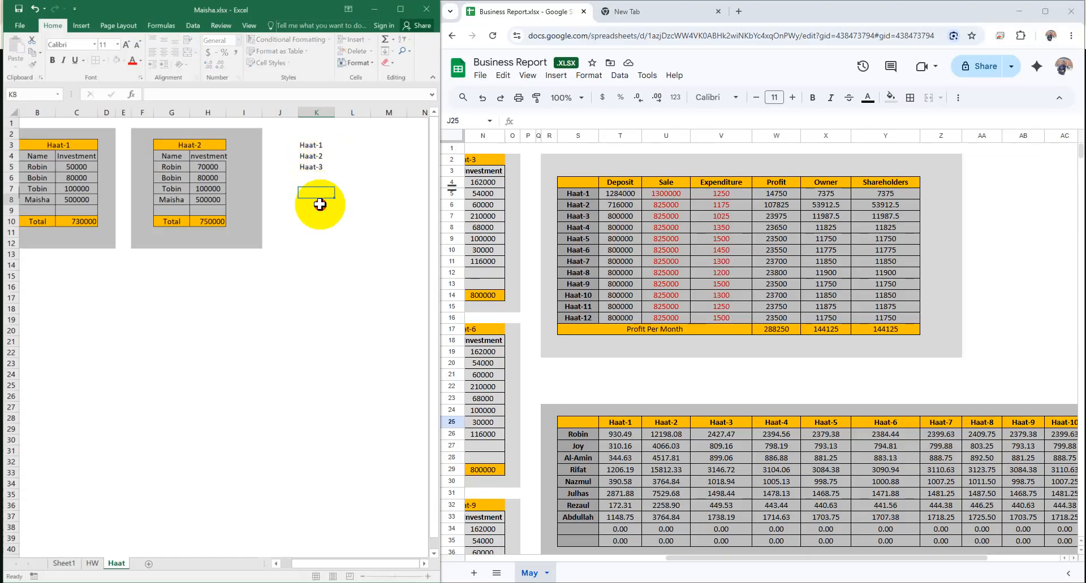
# Step: Extend the Haat labels as a series to Haat-12 and shift the whole list down one row to K4:K15
pyautogui.moveTo(311, 145); pyautogui.dragTo(343, 267)
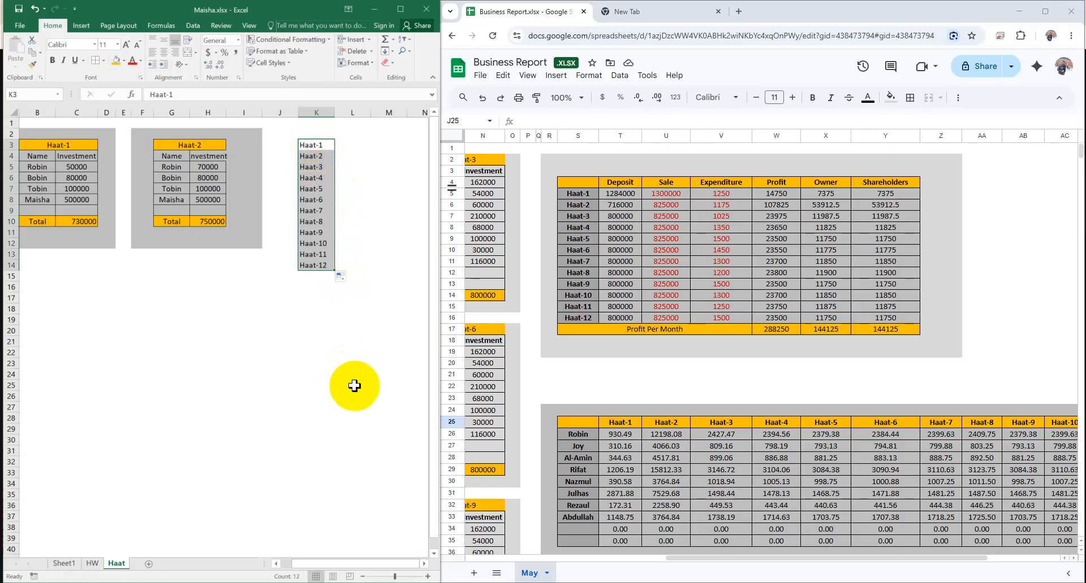
pyautogui.click(338, 357)
pyautogui.moveTo(310, 145); pyautogui.dragTo(320, 269)
pyautogui.hotkey('ctrl', 'c')
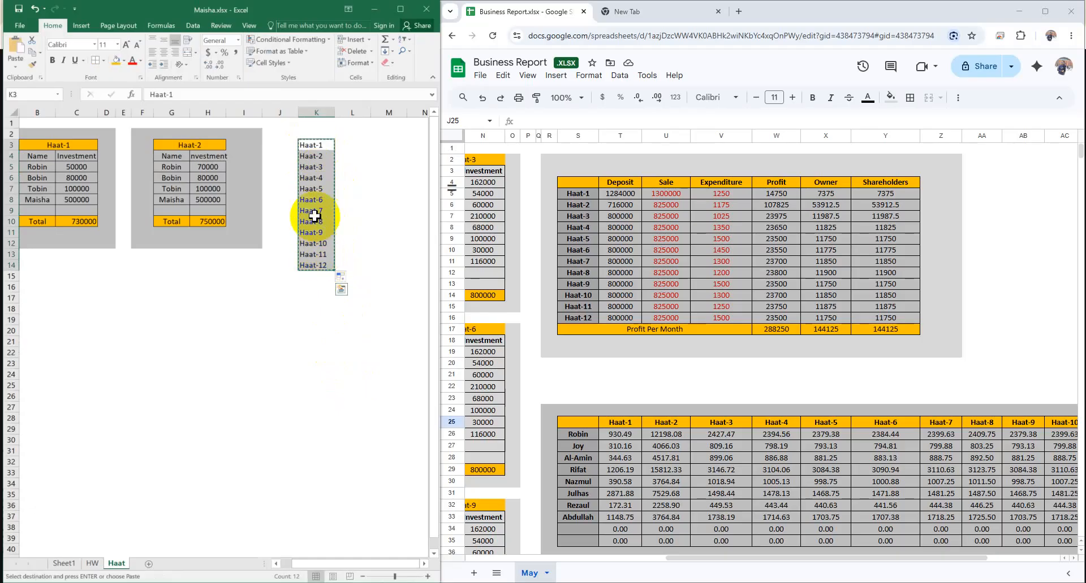
pyautogui.click(312, 156)
pyautogui.press('Return')
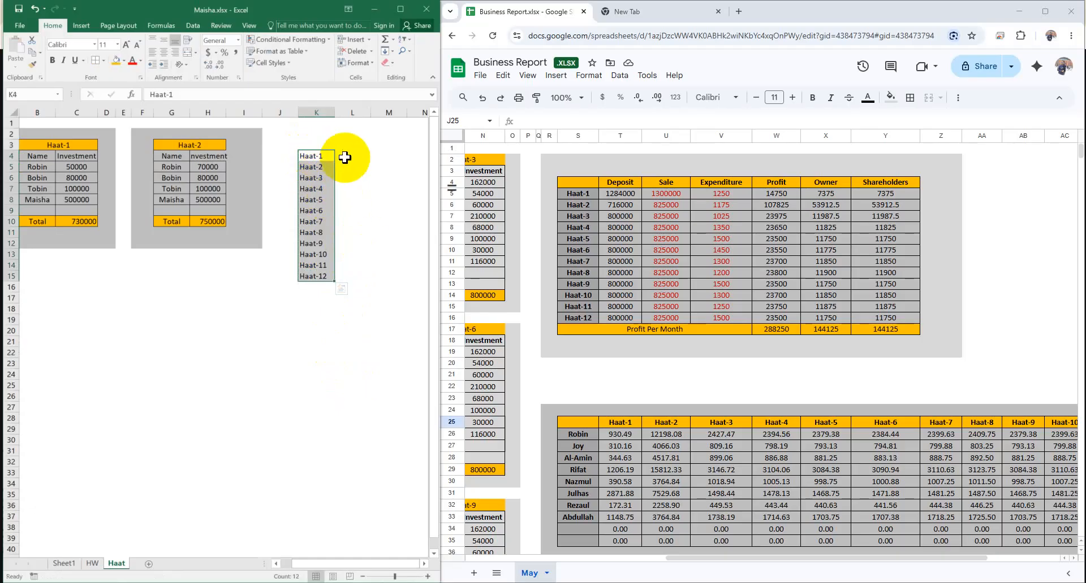
# Step: Enter the summary table headings Deposit, Sale and Expenditure in L3:N3
pyautogui.click(344, 146)
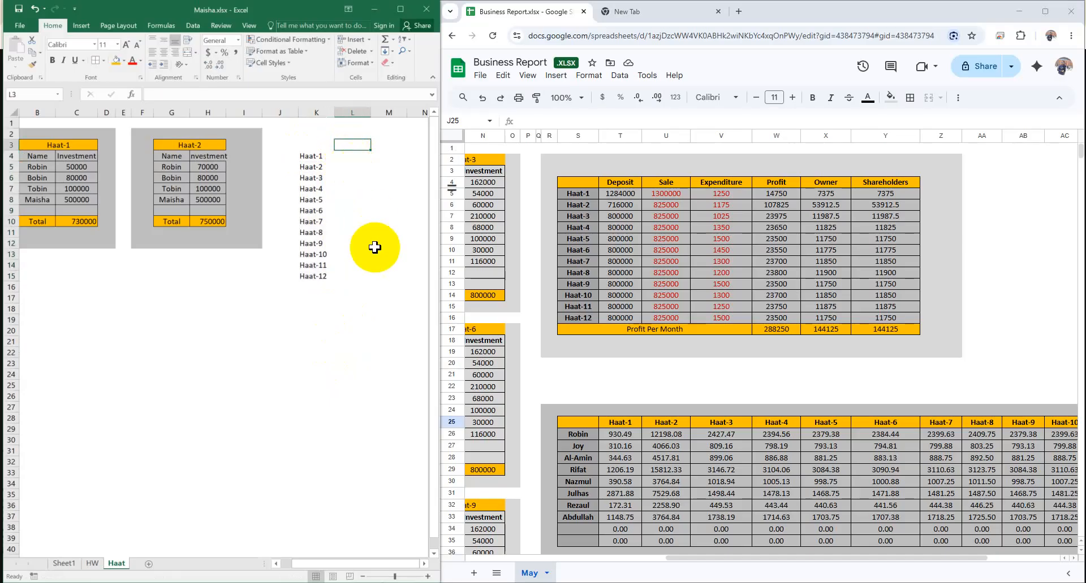
pyautogui.write('Deposit')
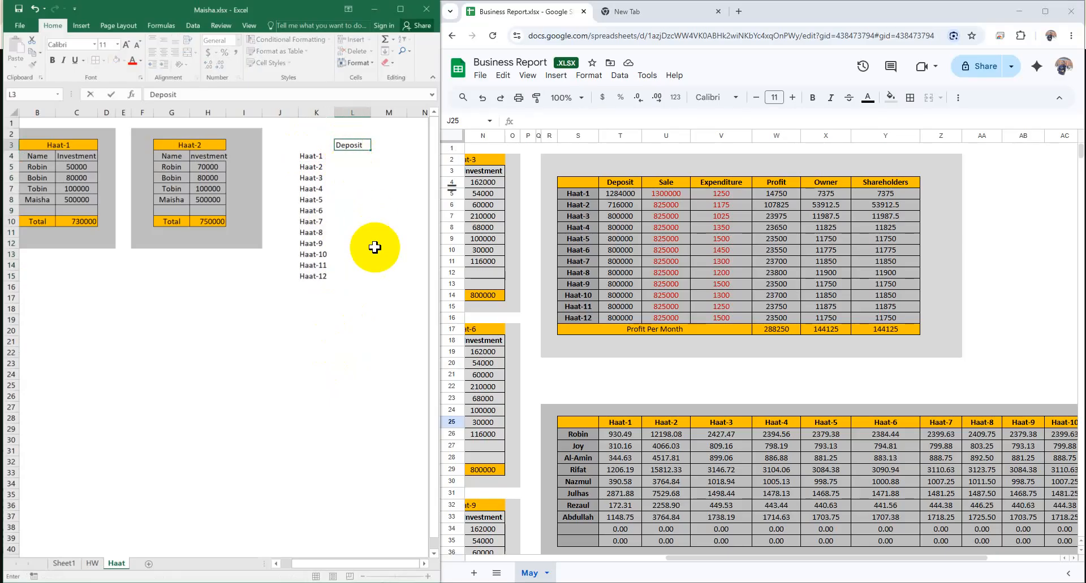
pyautogui.press('Tab')
pyautogui.write('Sale')
pyautogui.press('Tab')
pyautogui.write('Ex')
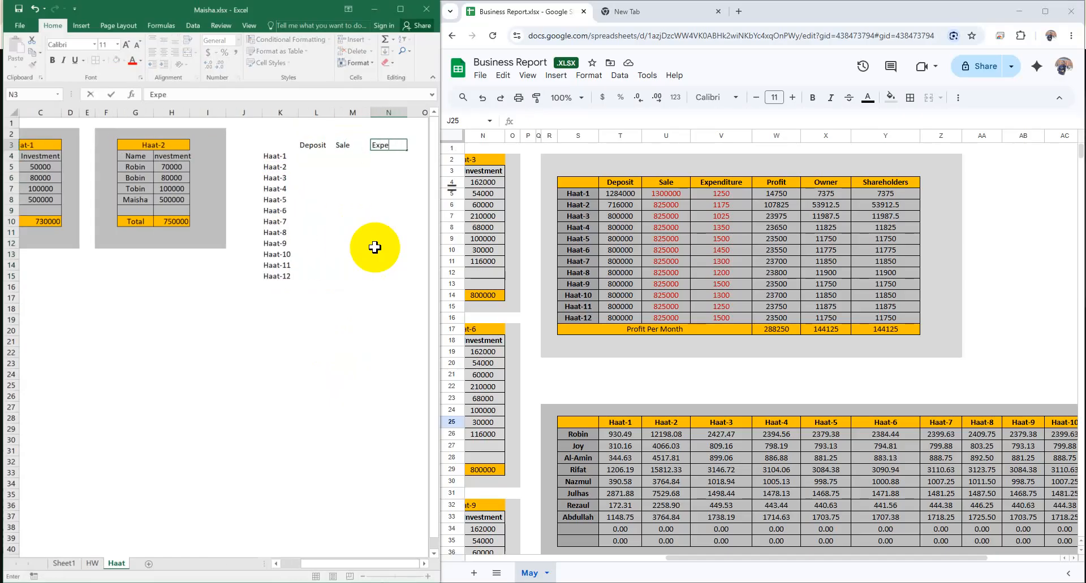
pyautogui.write('penditure')
pyautogui.press('Tab')
# Step: Complete the heading row with Profit, Owner and Shareholders in O3:Q3
pyautogui.write('P')
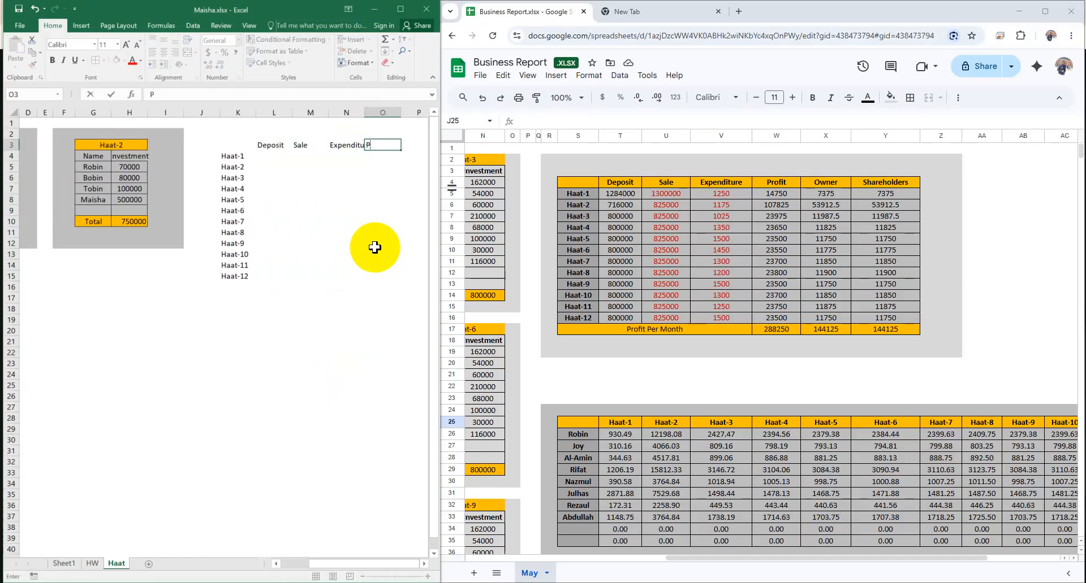
pyautogui.write('rofit')
pyautogui.press('Tab')
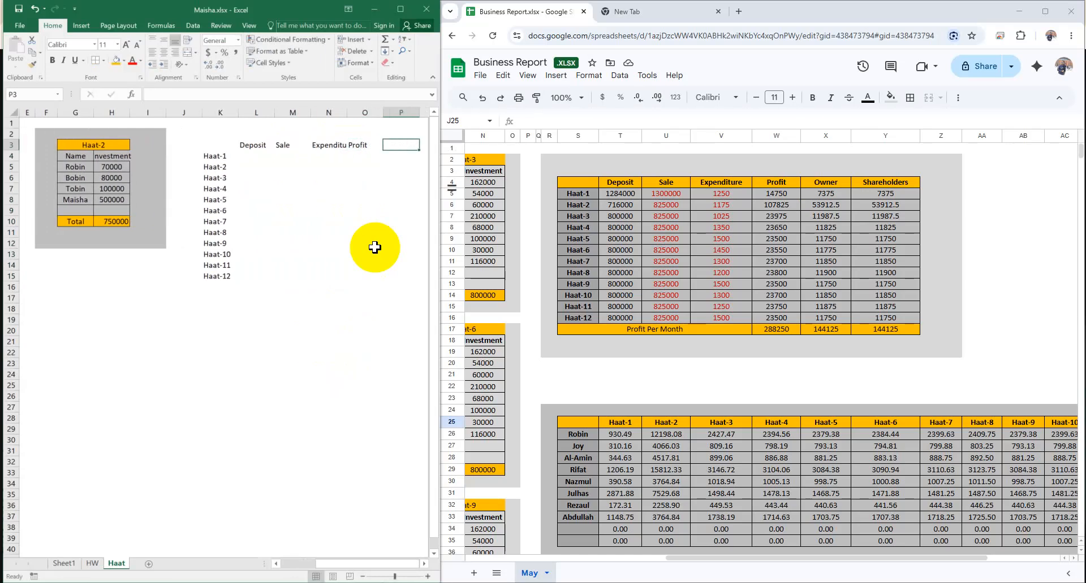
pyautogui.write('o')
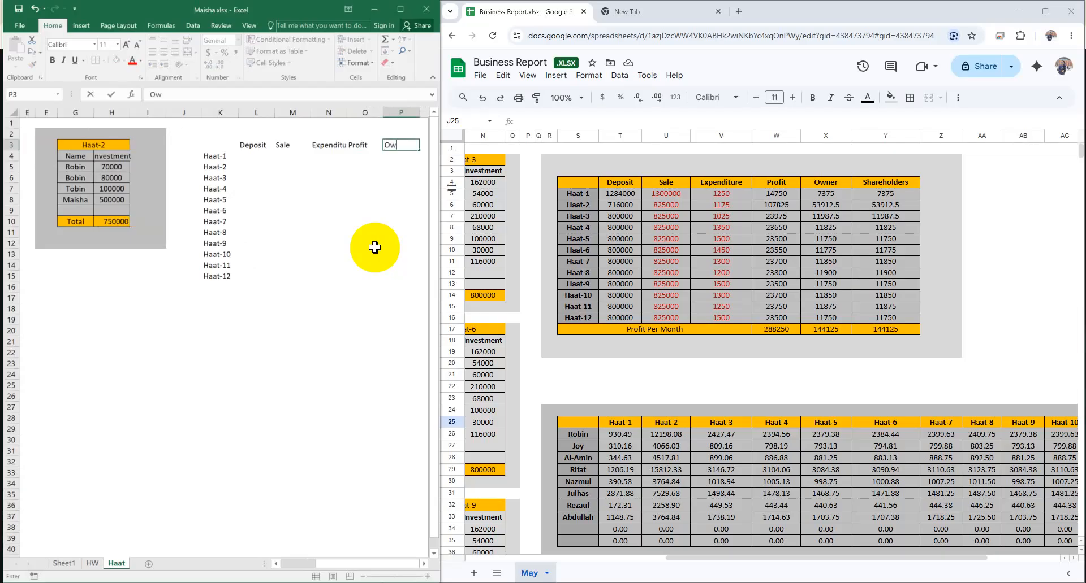
pyautogui.write('wner')
pyautogui.press('Tab')
pyautogui.write('Sha')
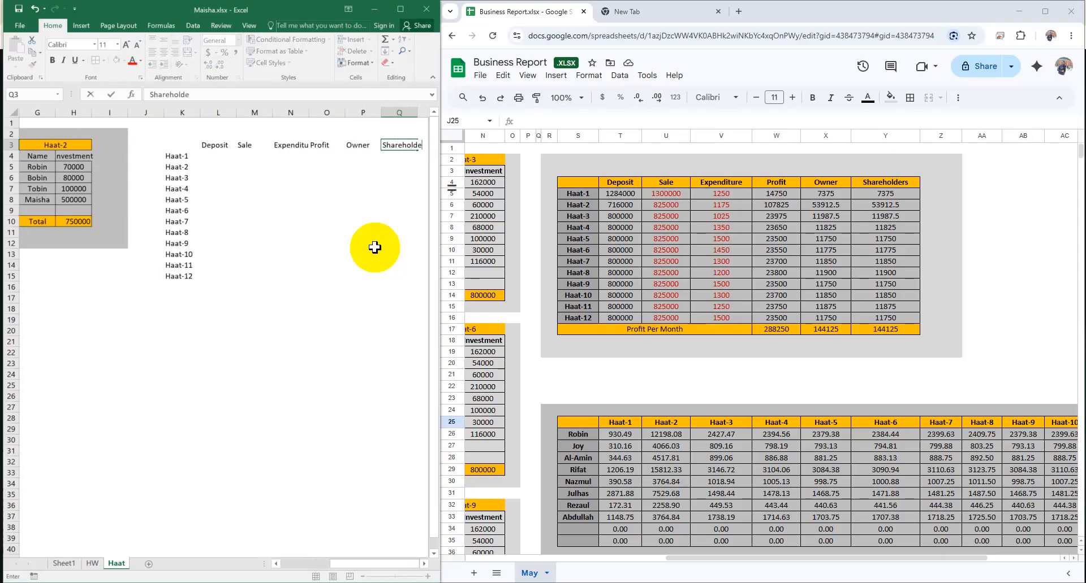
pyautogui.write('reholders')
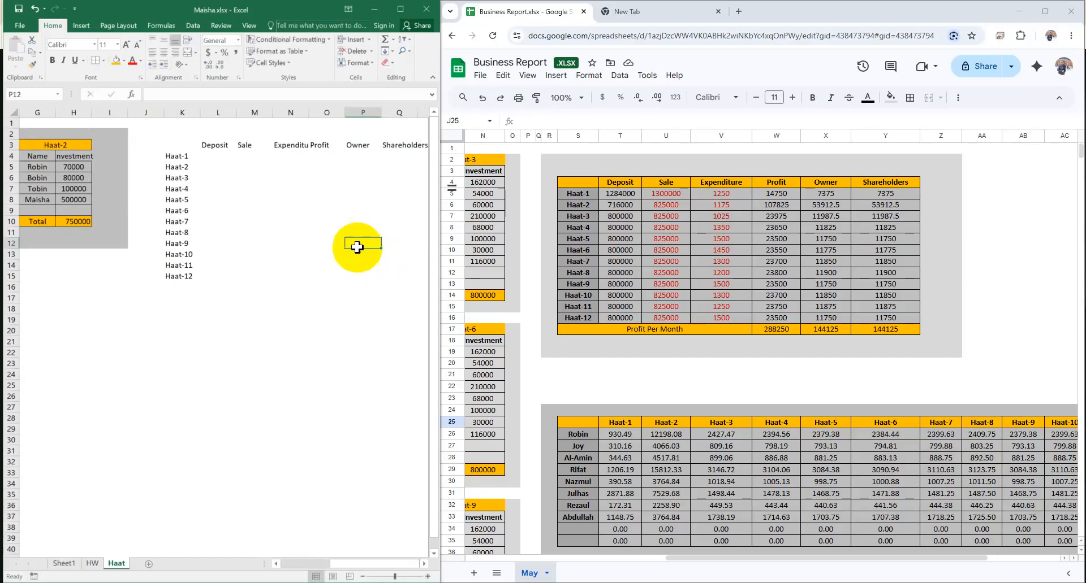
# Step: Apply borders to all cells of the summary table range K3:R15
pyautogui.moveTo(174, 146); pyautogui.dragTo(419, 273)
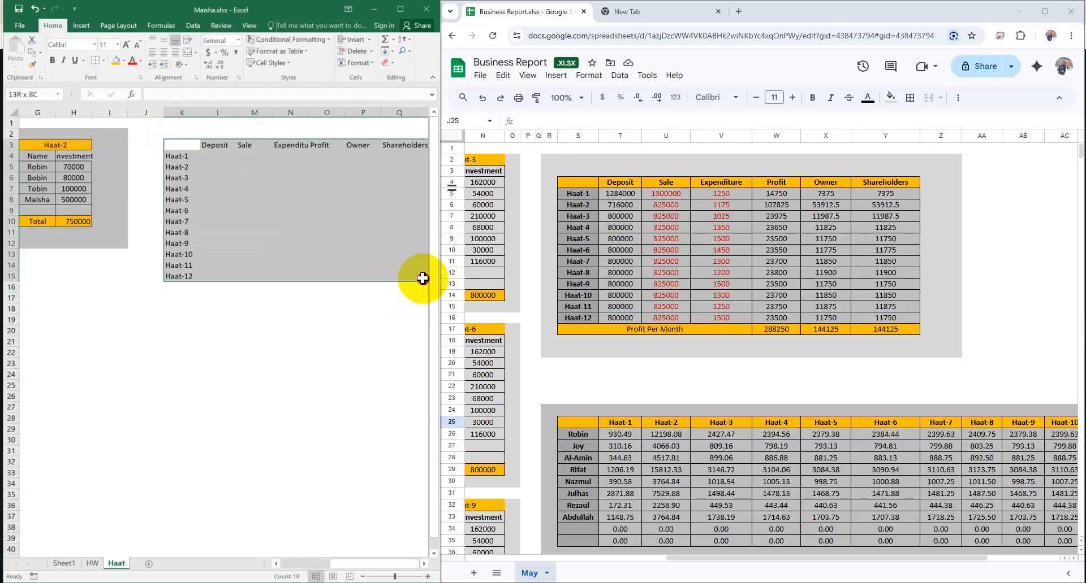
pyautogui.click(95, 60)
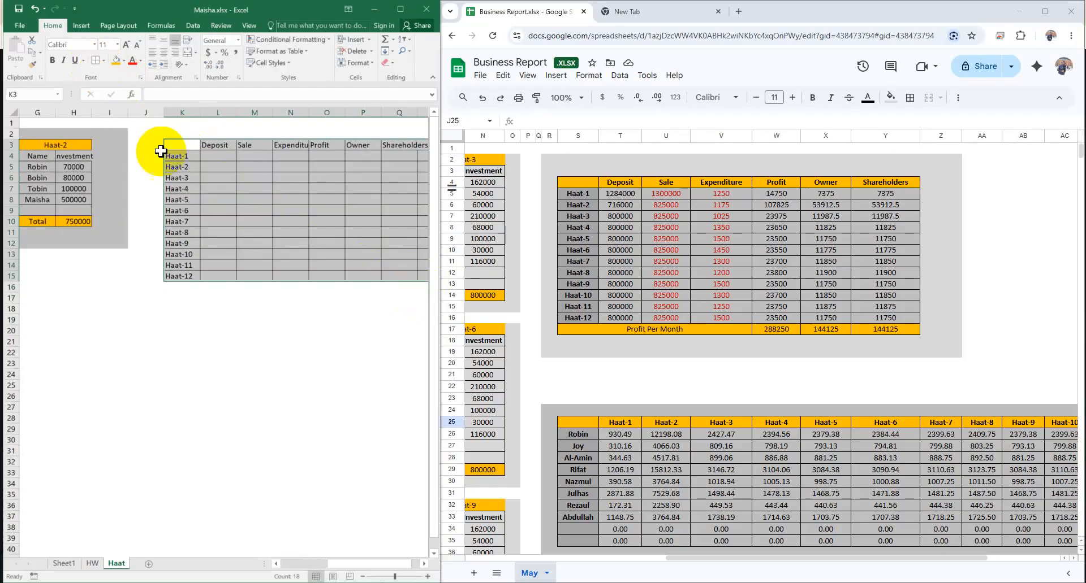
pyautogui.click(248, 351)
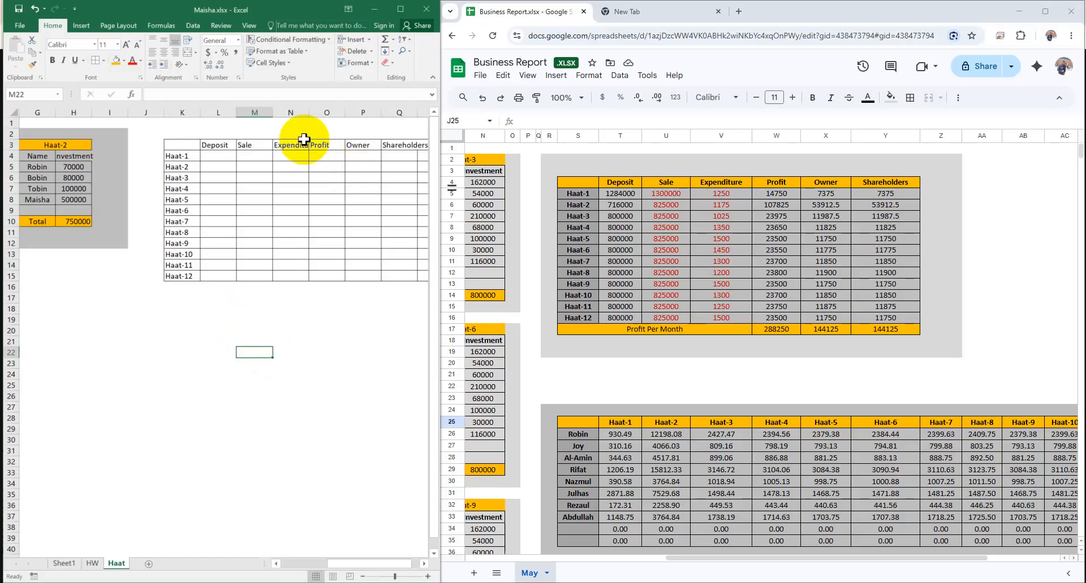
# Step: Widen columns N and Q to fit the Expenditure and Shareholders headings
pyautogui.doubleClick(308, 113)
pyautogui.moveTo(425, 113); pyautogui.dragTo(442, 113)
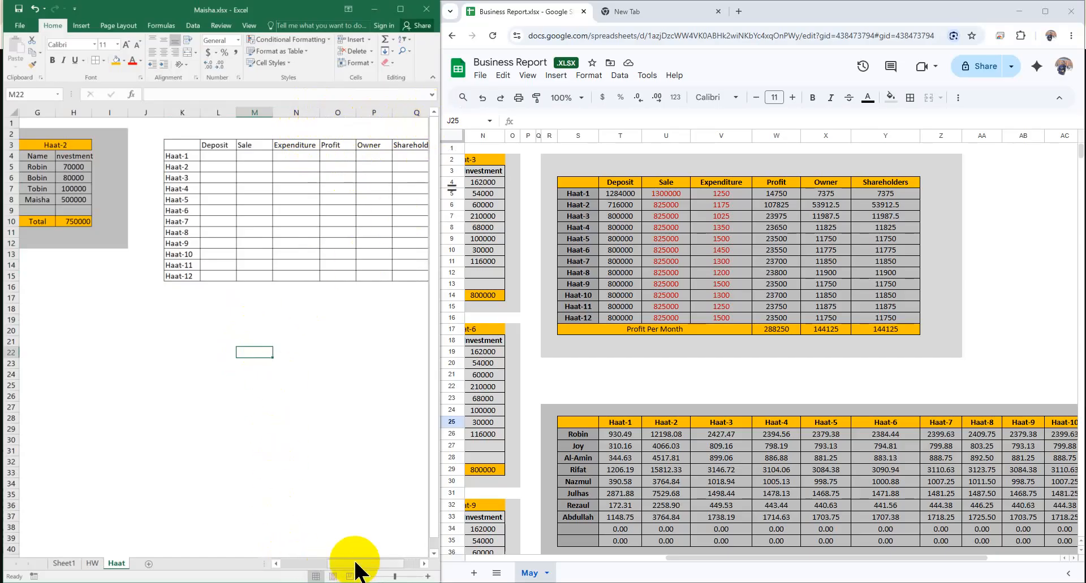
pyautogui.hscroll(1, 362, 481)
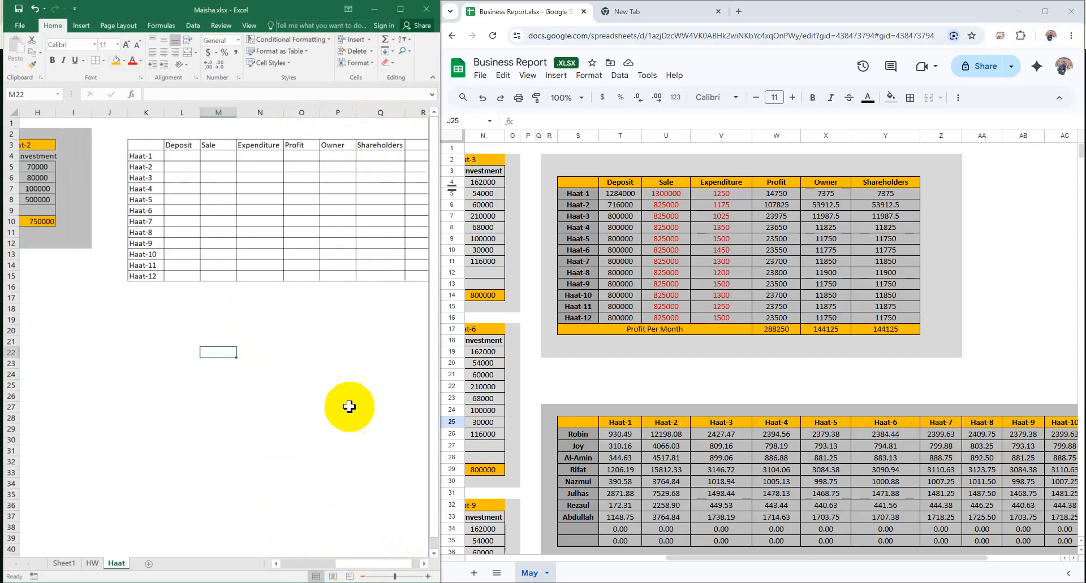
pyautogui.hscroll(1, 373, 562)
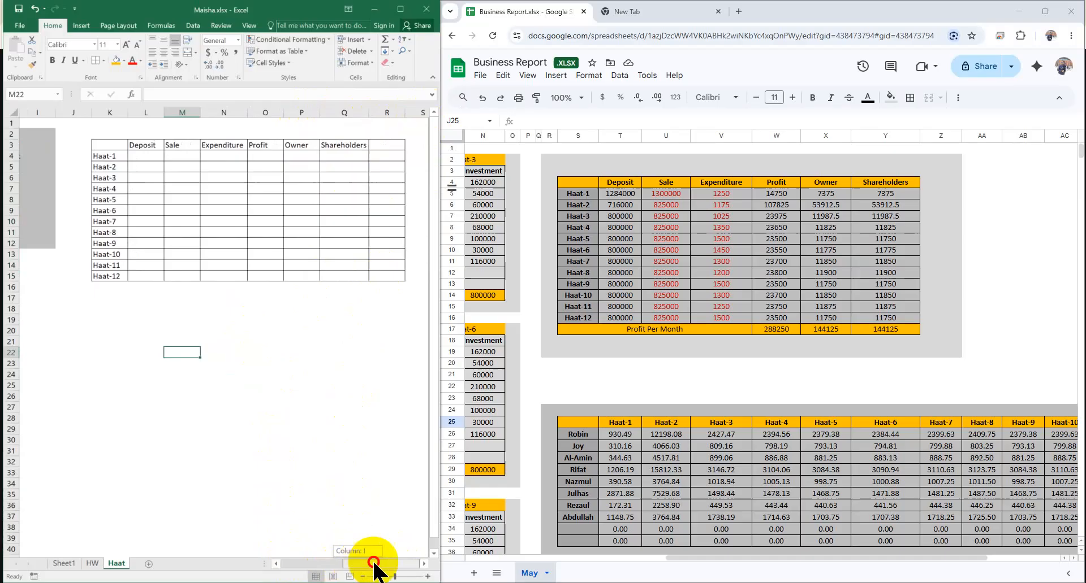
# Step: Delete the empty extra column R beside the Shareholders column
pyautogui.rightClick(387, 112)
pyautogui.click(417, 218)
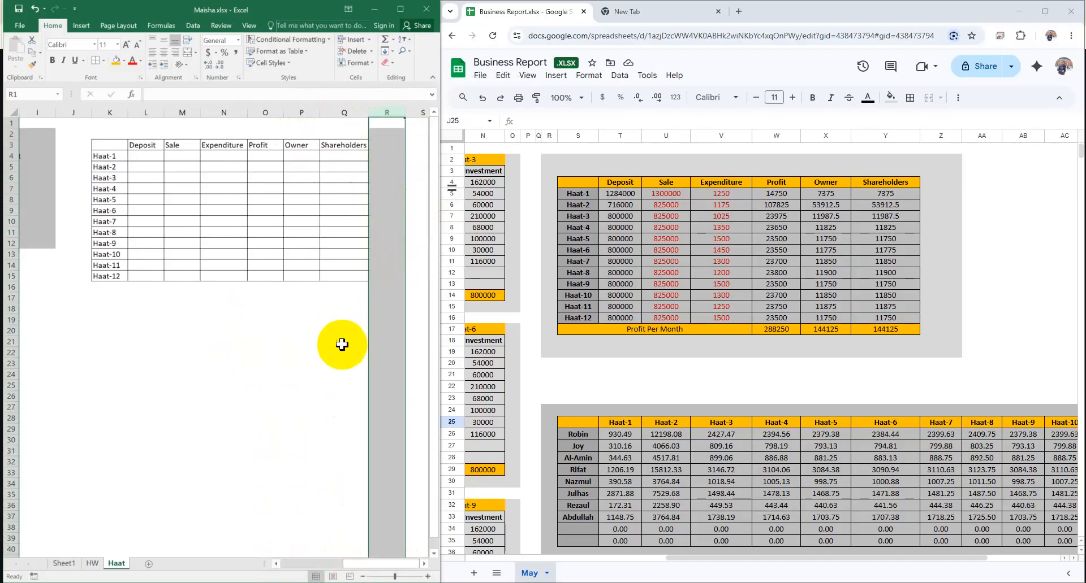
pyautogui.click(342, 352)
pyautogui.moveTo(379, 564)
pyautogui.mouseDown()
pyautogui.moveTo(359, 569)
pyautogui.moveTo(382, 566)
pyautogui.mouseUp()
pyautogui.click(222, 450)
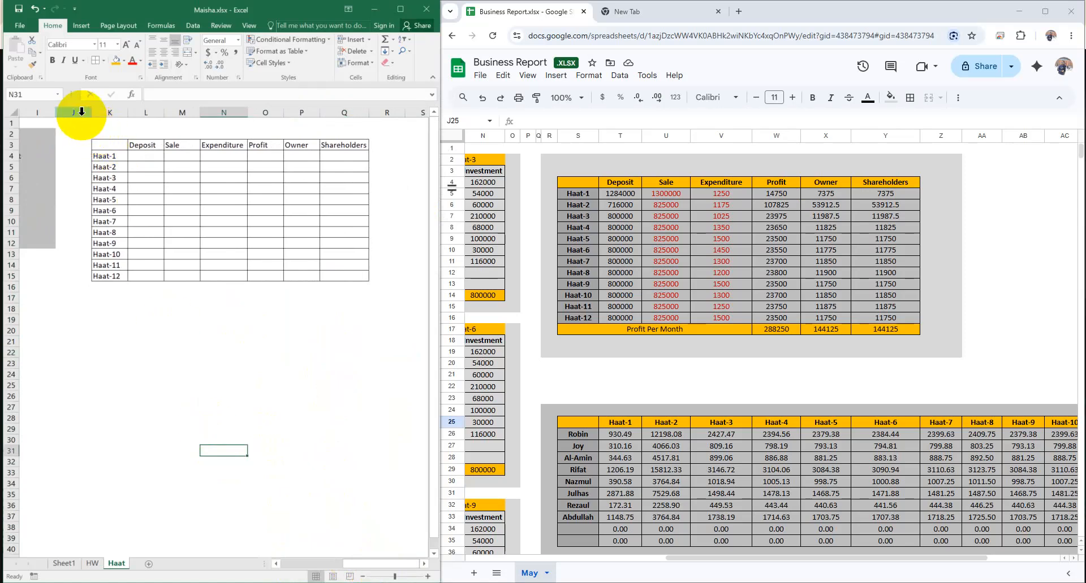
# Step: Insert a blank column at J before the summary table and clear the new column's fill
pyautogui.moveTo(95, 123)
pyautogui.mouseDown()
pyautogui.moveTo(213, 136)
pyautogui.moveTo(403, 304)
pyautogui.mouseUp()
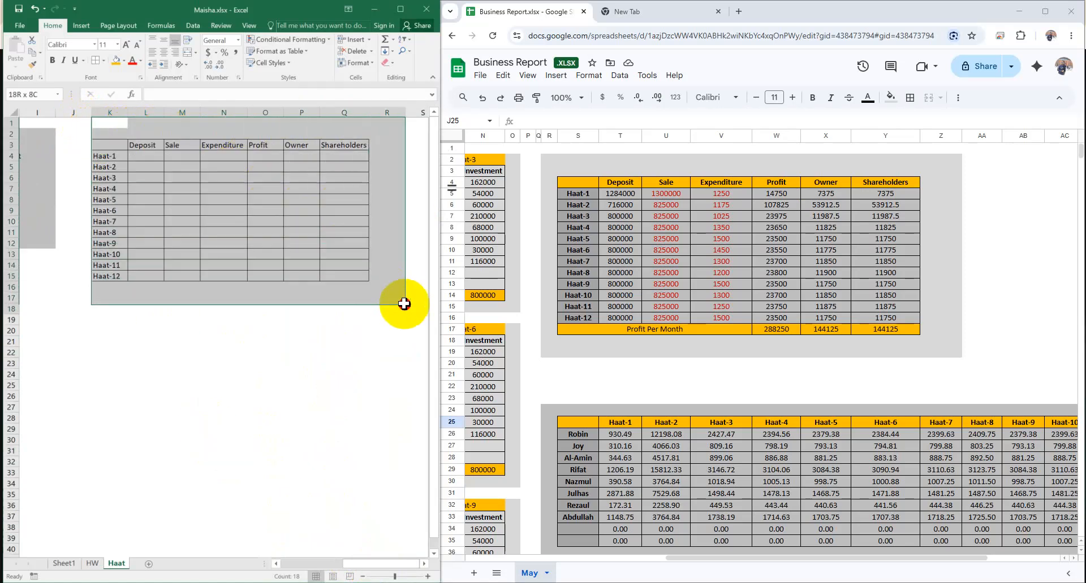
pyautogui.moveTo(76, 122); pyautogui.dragTo(271, 316)
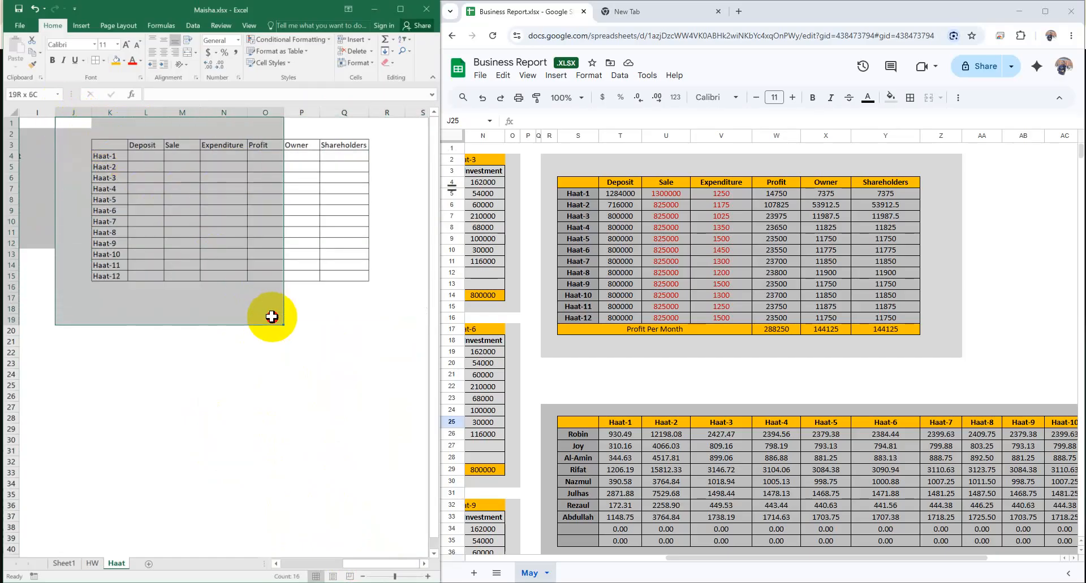
pyautogui.moveTo(152, 333); pyautogui.dragTo(198, 380)
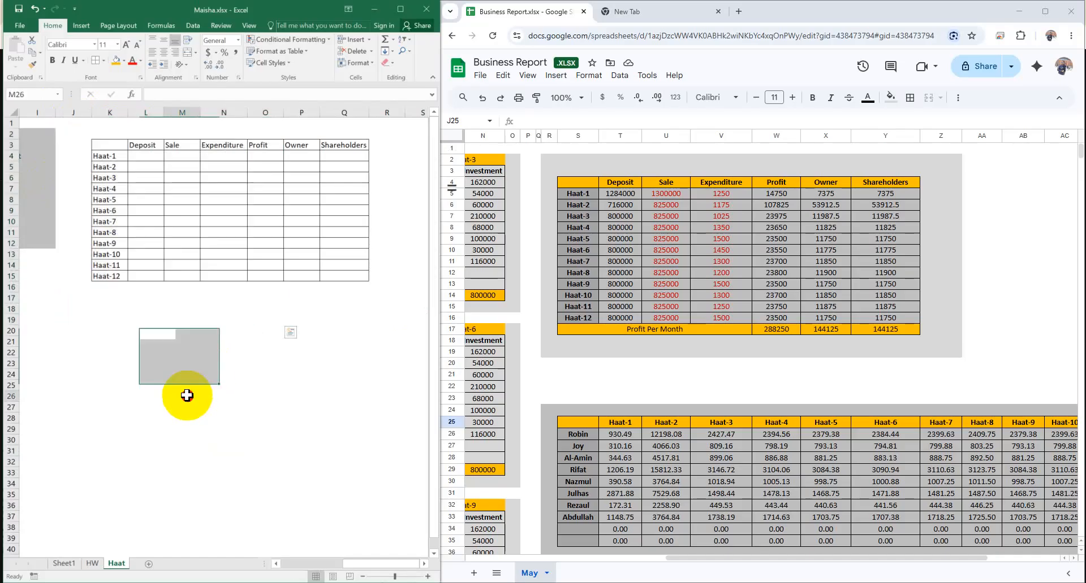
pyautogui.click(187, 396)
pyautogui.rightClick(73, 109)
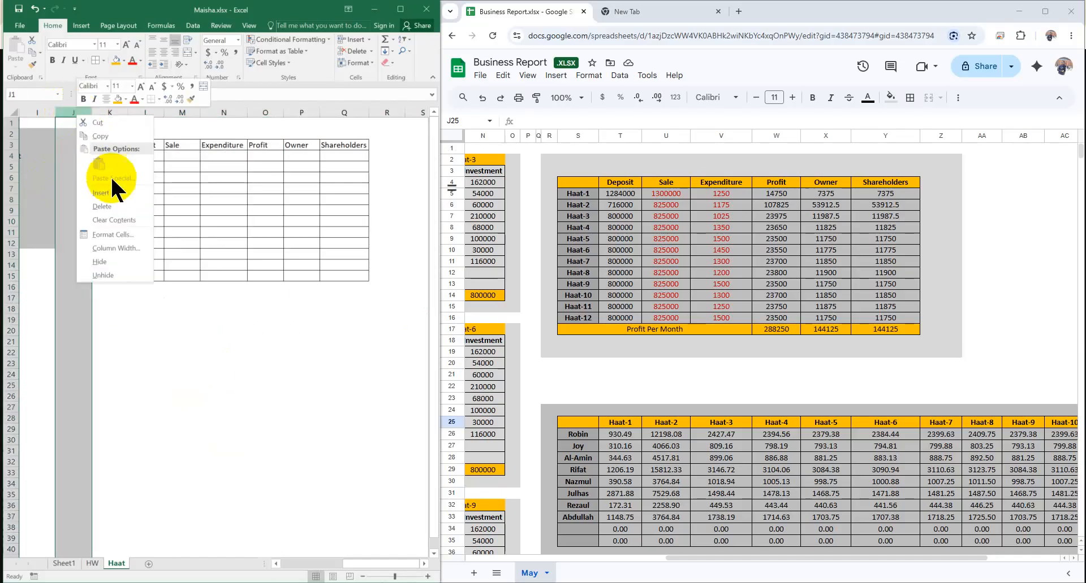
pyautogui.click(111, 185)
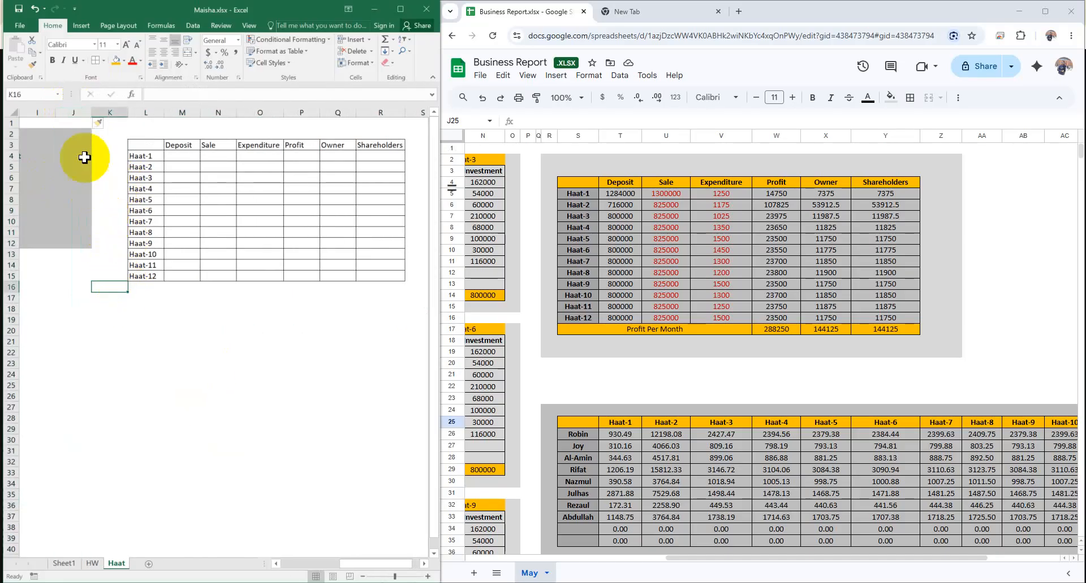
pyautogui.click(123, 60)
pyautogui.click(138, 153)
pyautogui.click(57, 352)
# Step: Fill the range K2:S17 around the summary table with White, Background 1, Darker 15%
pyautogui.moveTo(112, 139); pyautogui.dragTo(409, 298)
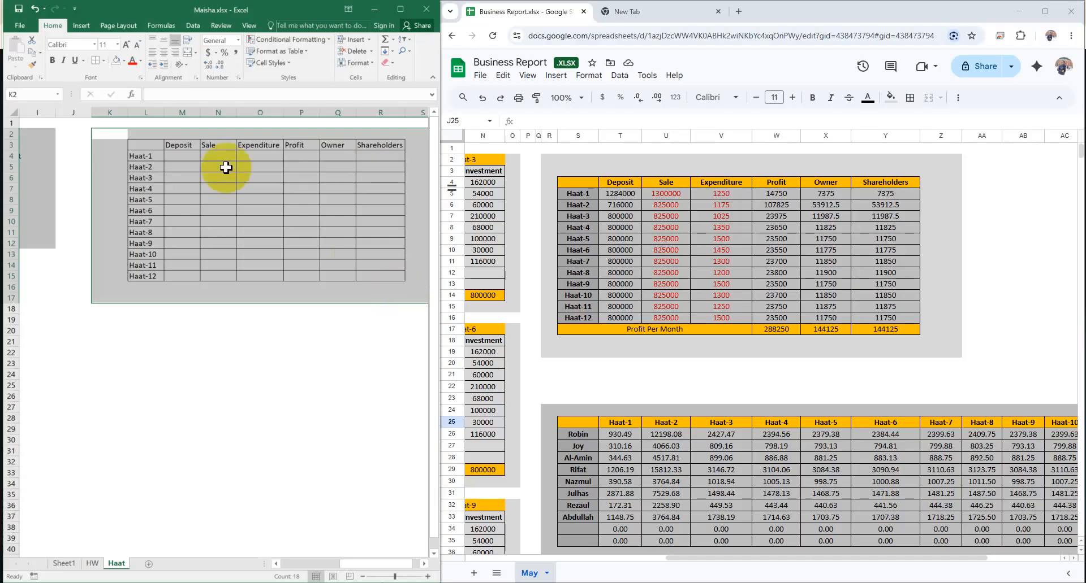
pyautogui.click(124, 60)
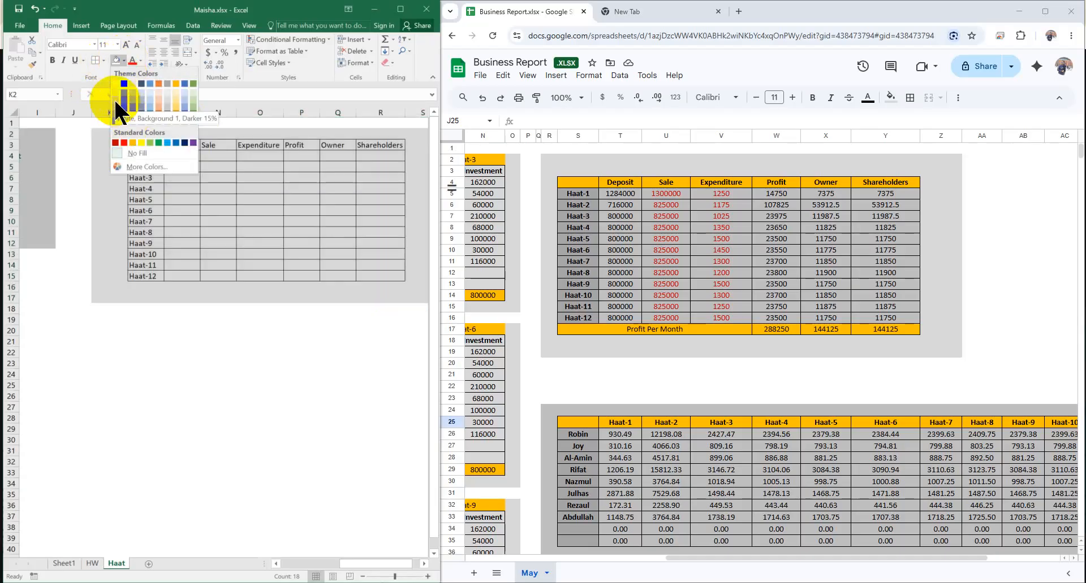
pyautogui.click(119, 112)
pyautogui.click(220, 385)
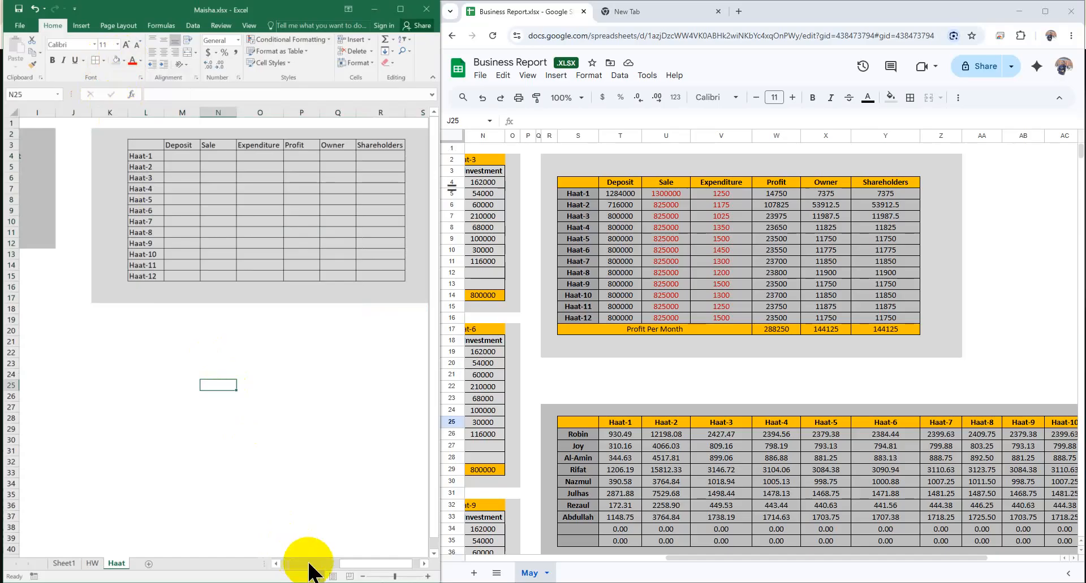
# Step: Narrow the empty columns J, K and S on both sides of the summary table
pyautogui.moveTo(361, 564); pyautogui.dragTo(416, 563)
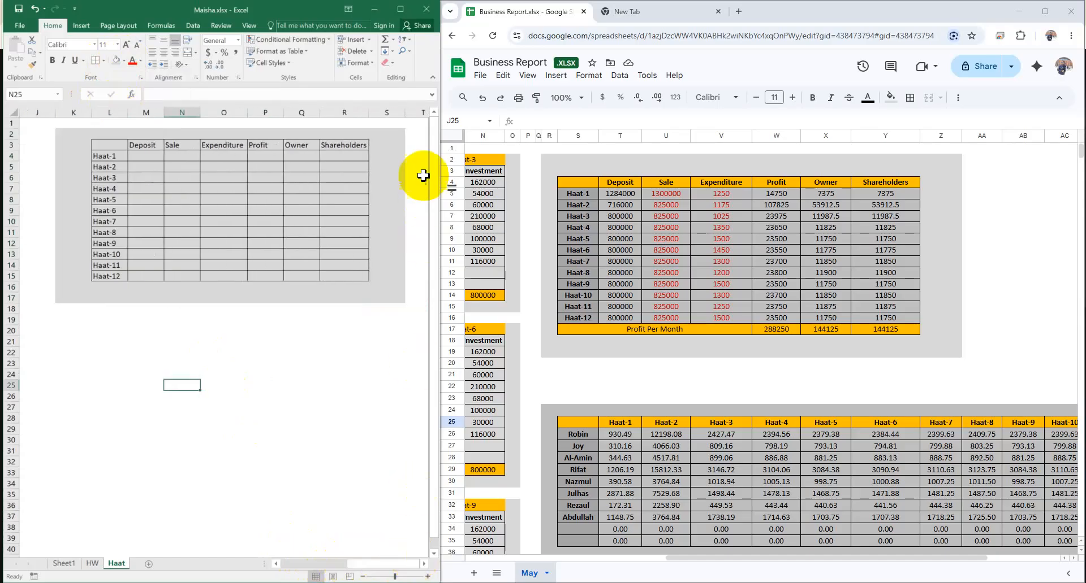
pyautogui.moveTo(404, 112); pyautogui.dragTo(398, 112)
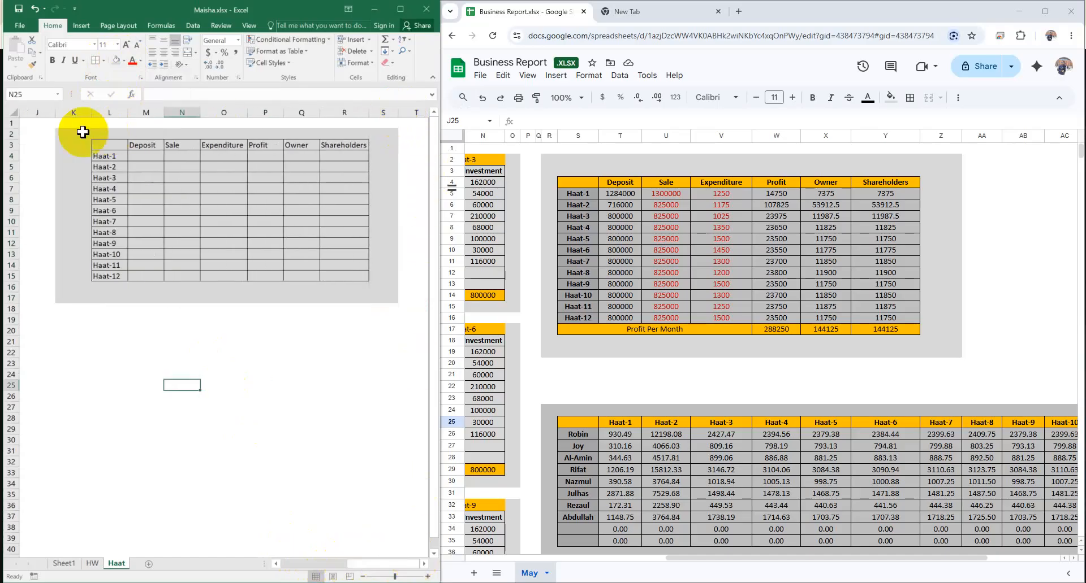
pyautogui.moveTo(55, 112)
pyautogui.mouseDown()
pyautogui.moveTo(117, 109)
pyautogui.moveTo(43, 107)
pyautogui.moveTo(41, 121)
pyautogui.mouseUp()
pyautogui.moveTo(351, 564)
pyautogui.mouseDown()
pyautogui.moveTo(327, 563)
pyautogui.moveTo(357, 564)
pyautogui.mouseUp()
# Step: Center the contents of the summary table range L3:R15 horizontally
pyautogui.moveTo(79, 145); pyautogui.dragTo(335, 272)
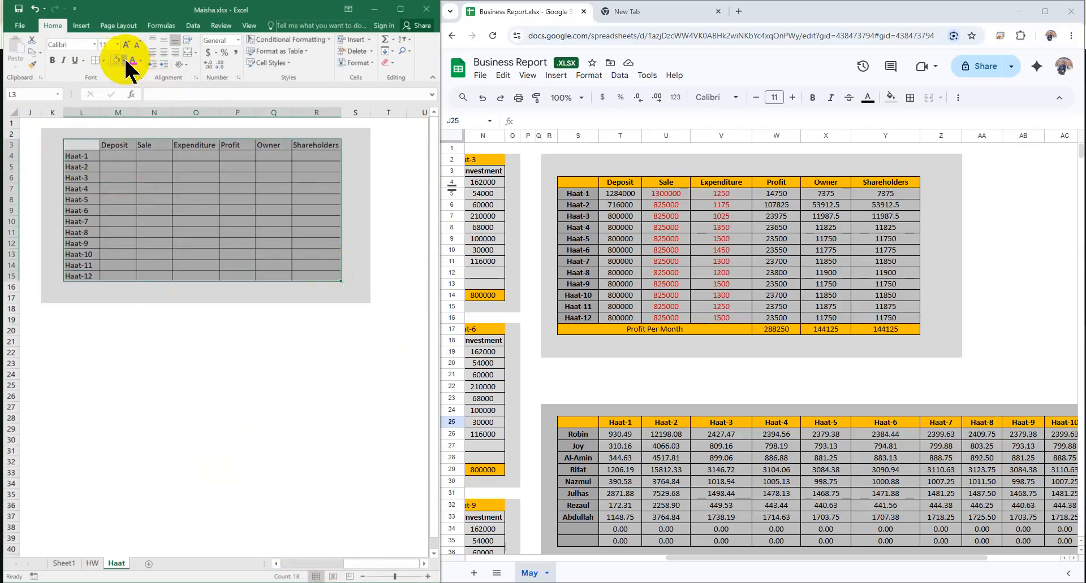
pyautogui.click(164, 51)
pyautogui.click(192, 439)
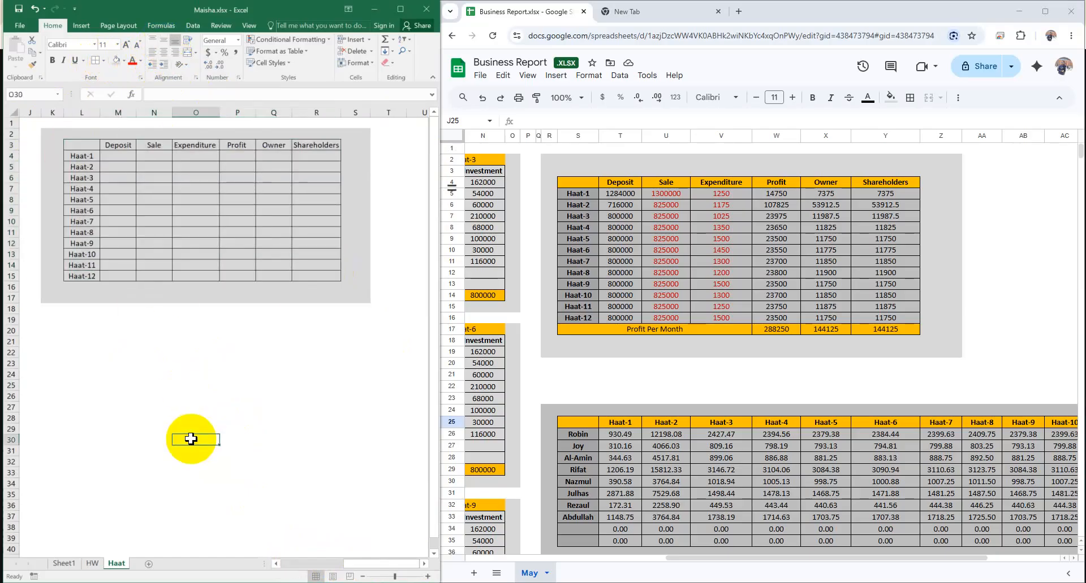
# Step: Fill the summary table's heading row L3:R3 with standard orange
pyautogui.moveTo(233, 145); pyautogui.dragTo(308, 145)
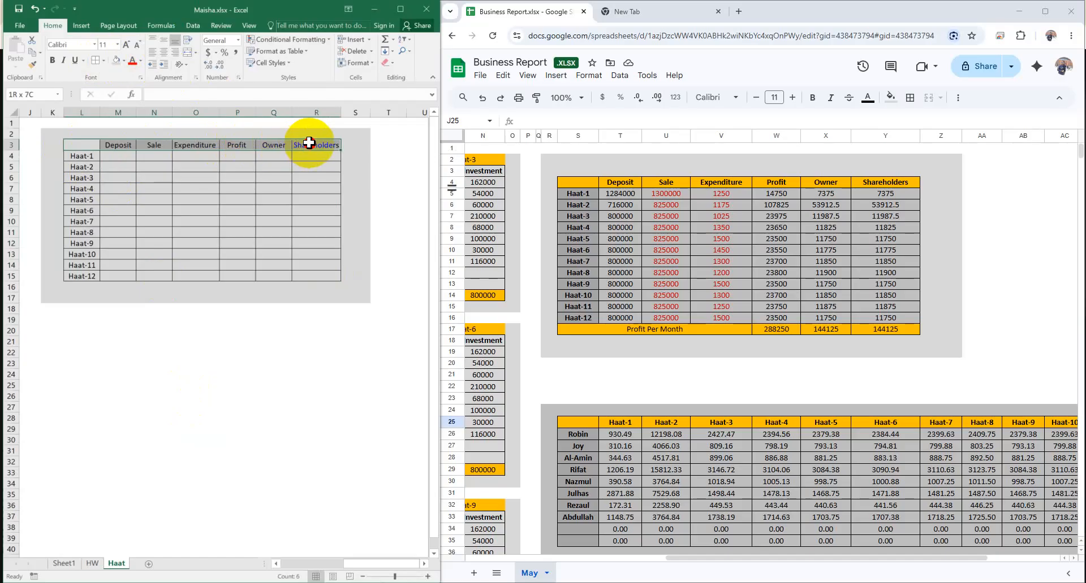
pyautogui.click(123, 60)
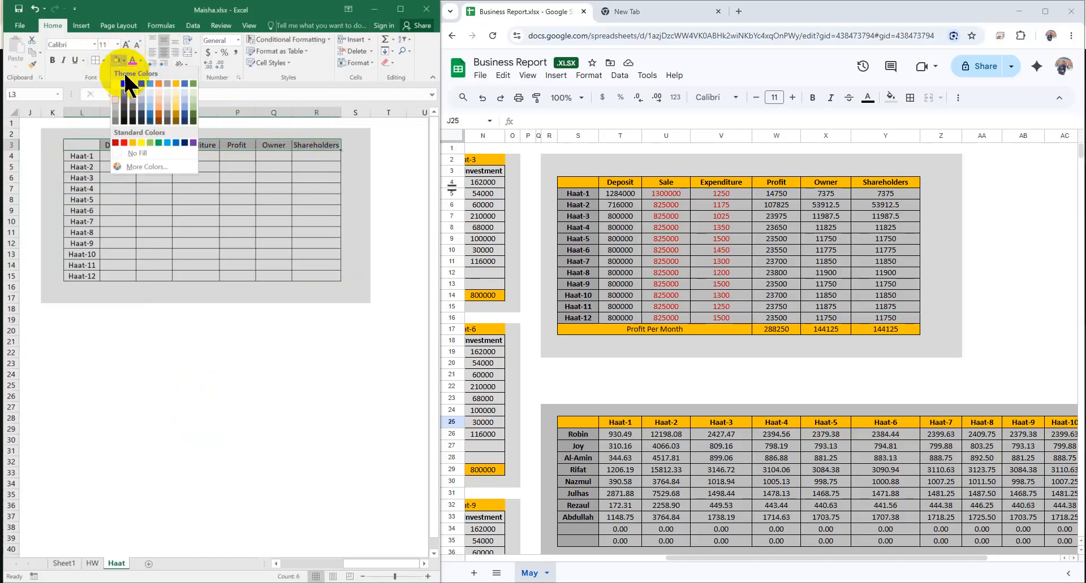
pyautogui.click(132, 143)
pyautogui.click(199, 364)
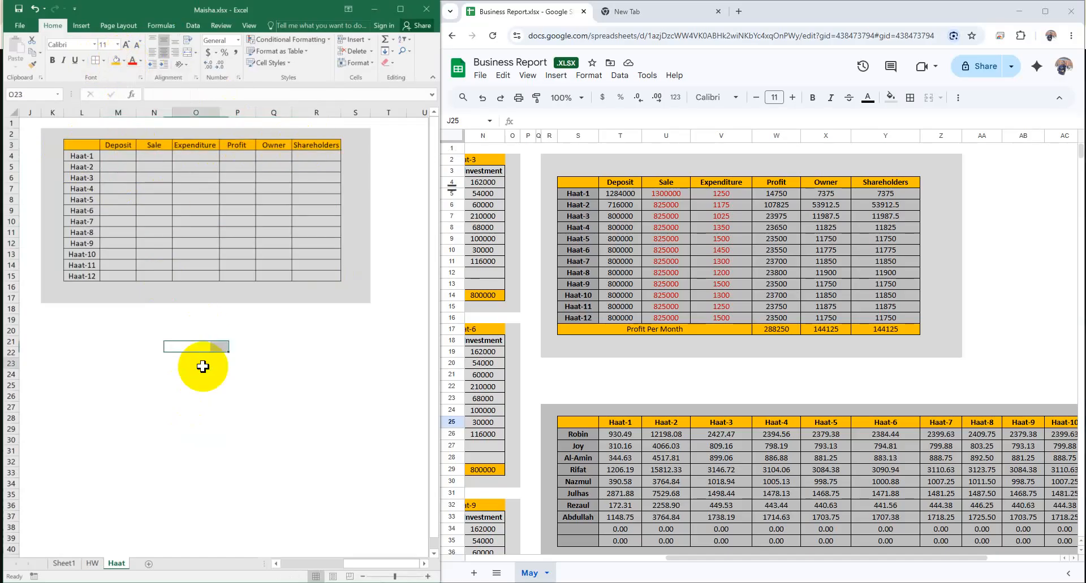
# Step: Extend the summary table borders to a new row L16:R16 below Haat-12
pyautogui.click(81, 286)
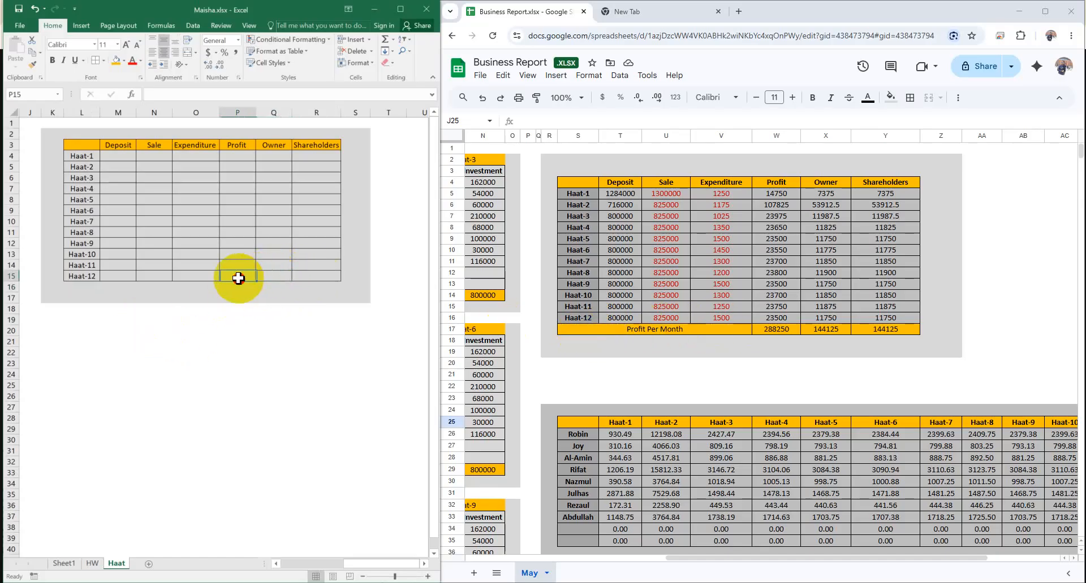
pyautogui.moveTo(85, 271); pyautogui.dragTo(341, 289)
pyautogui.click(85, 287)
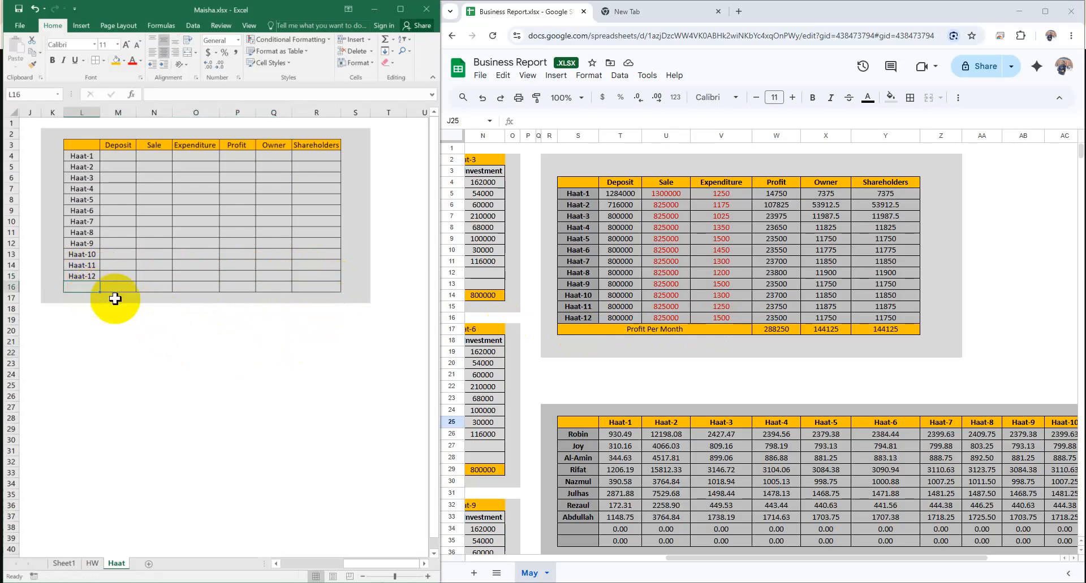
# Step: Merge and center cells L16:O16 in the summary table's last row
pyautogui.click(259, 287)
pyautogui.click(241, 289)
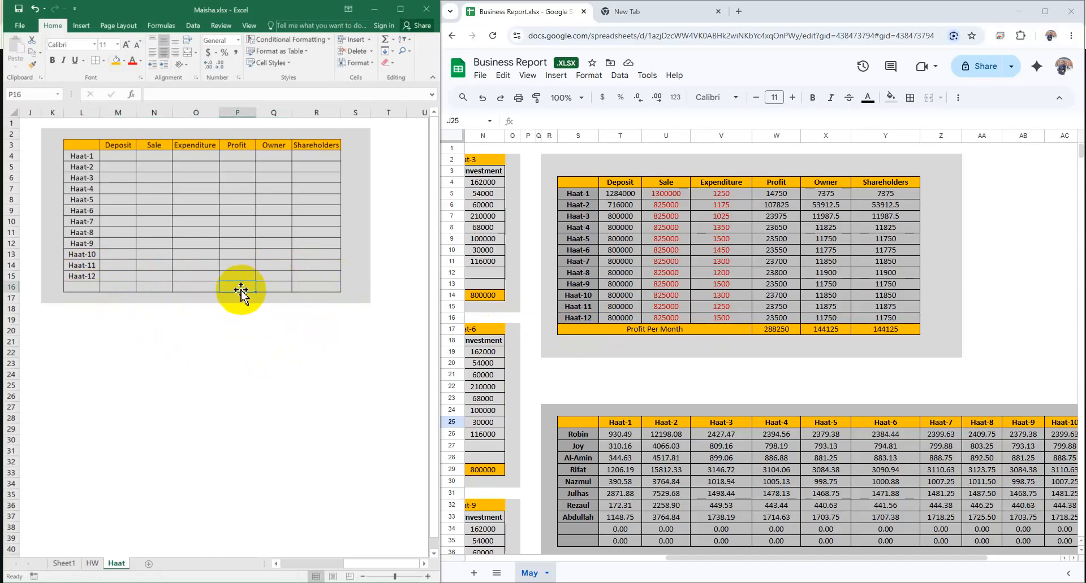
pyautogui.moveTo(210, 289); pyautogui.dragTo(84, 287)
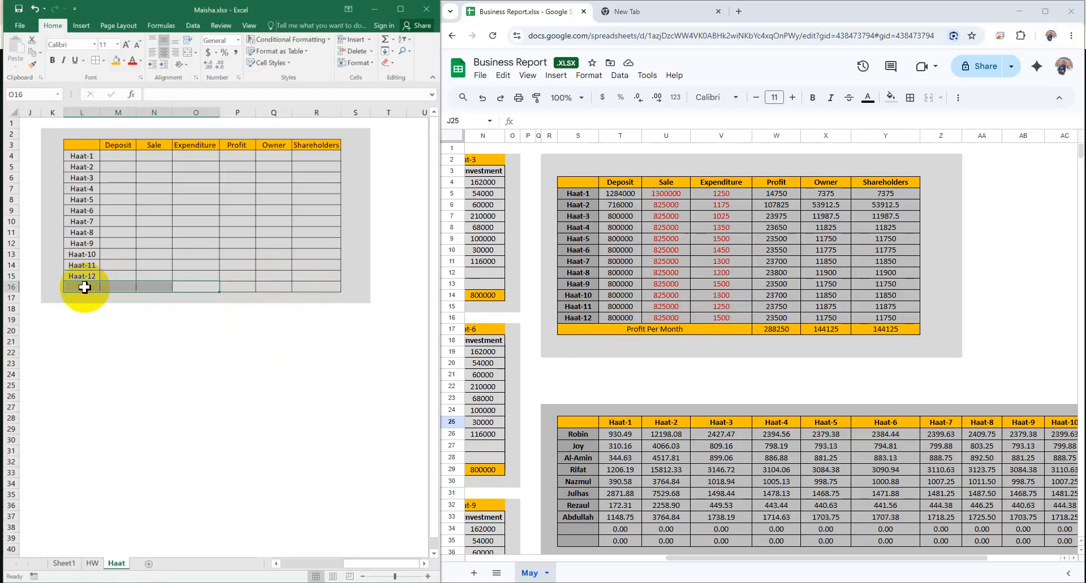
pyautogui.click(401, 9)
pyautogui.click(280, 60)
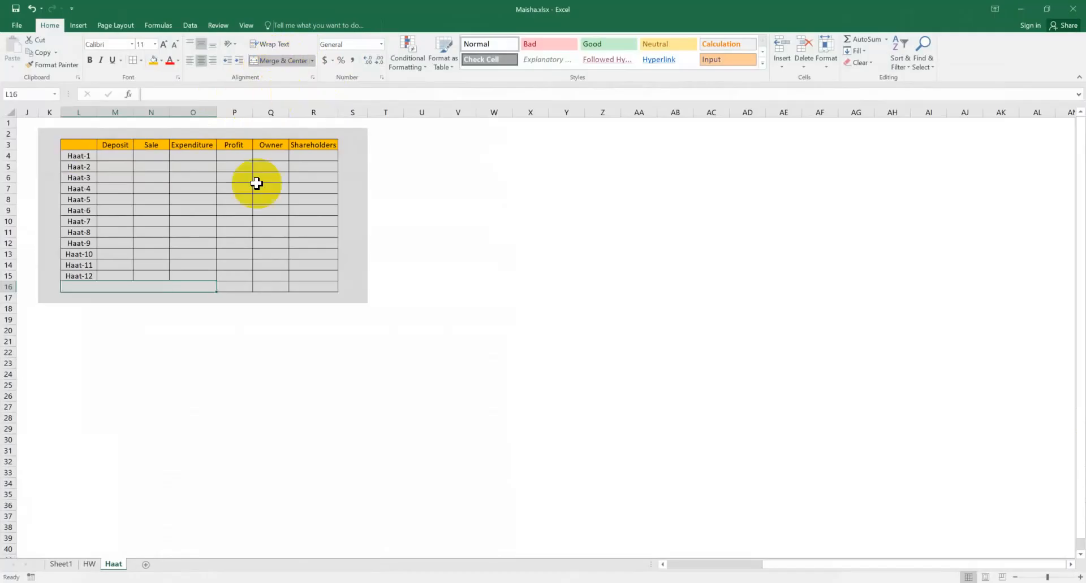
pyautogui.click(1047, 9)
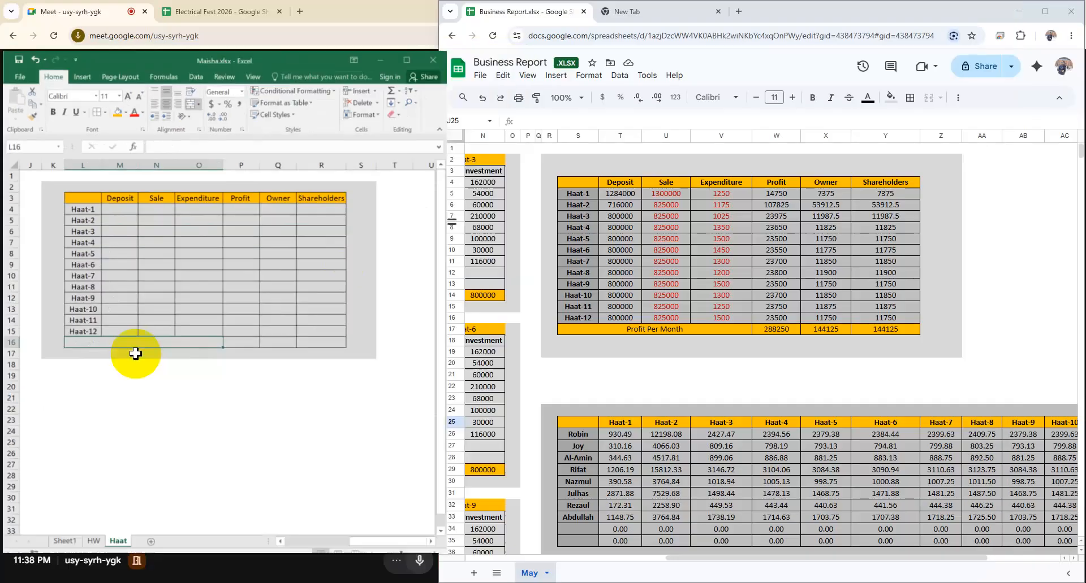
# Step: Fill the summary table's last row L16:R16 with orange
pyautogui.moveTo(83, 339); pyautogui.dragTo(317, 337)
pyautogui.click(116, 111)
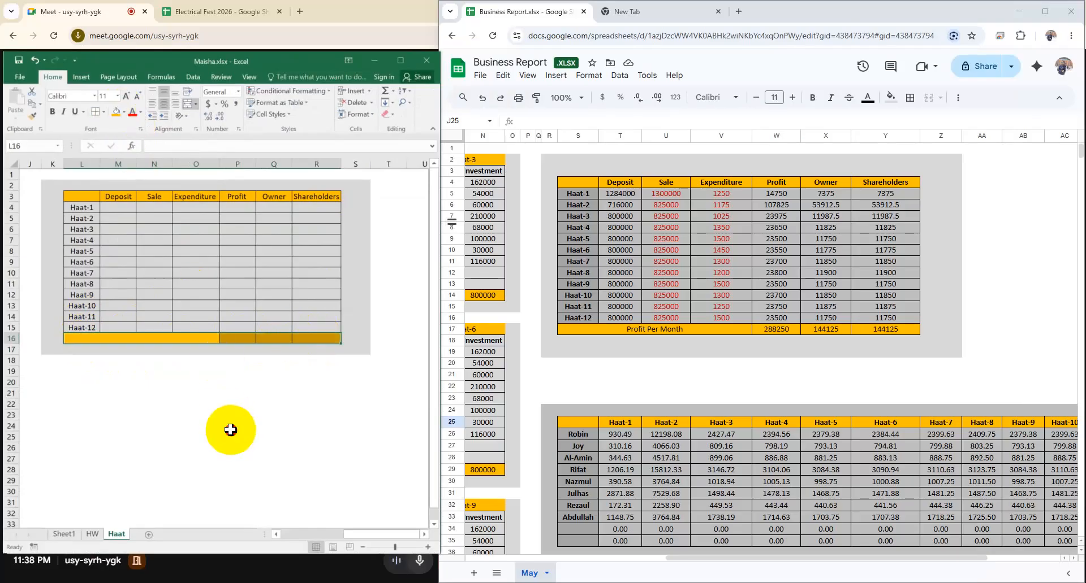
pyautogui.click(233, 428)
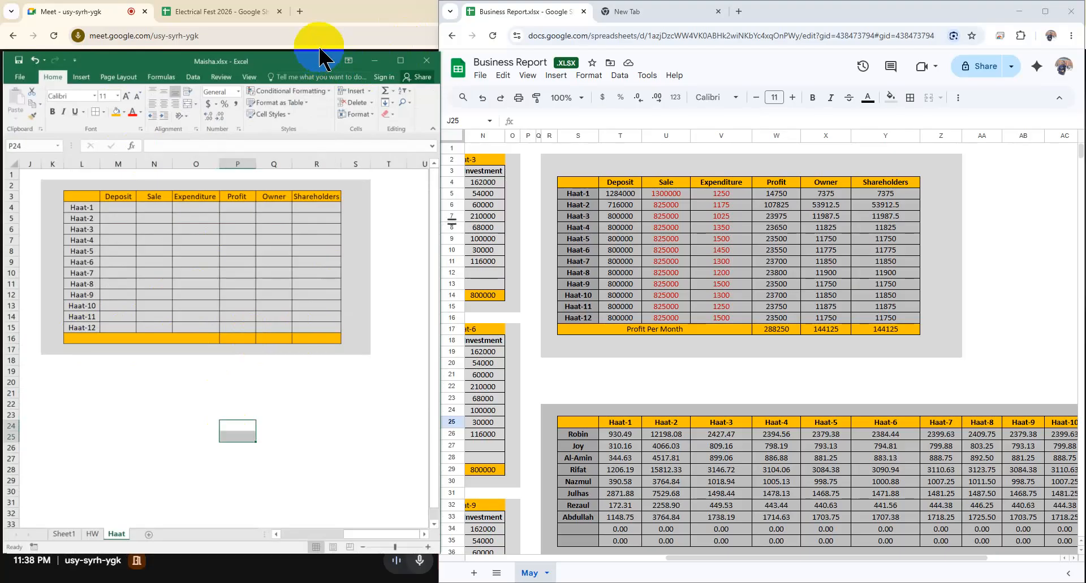
pyautogui.moveTo(320, 50); pyautogui.dragTo(321, 1)
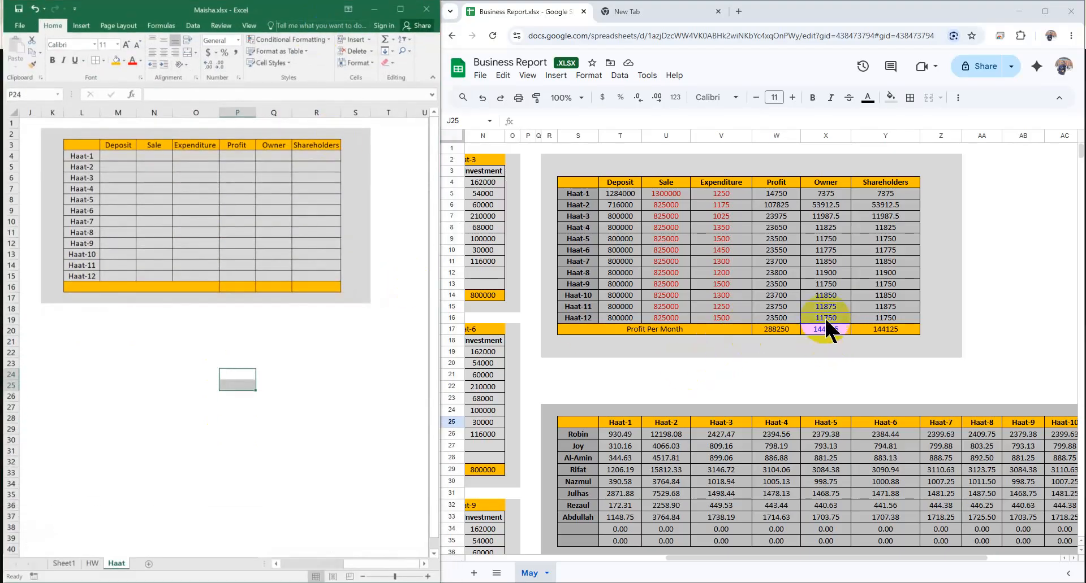
# Step: Enter the label Profit Per Month in the merged cell L16
pyautogui.click(181, 291)
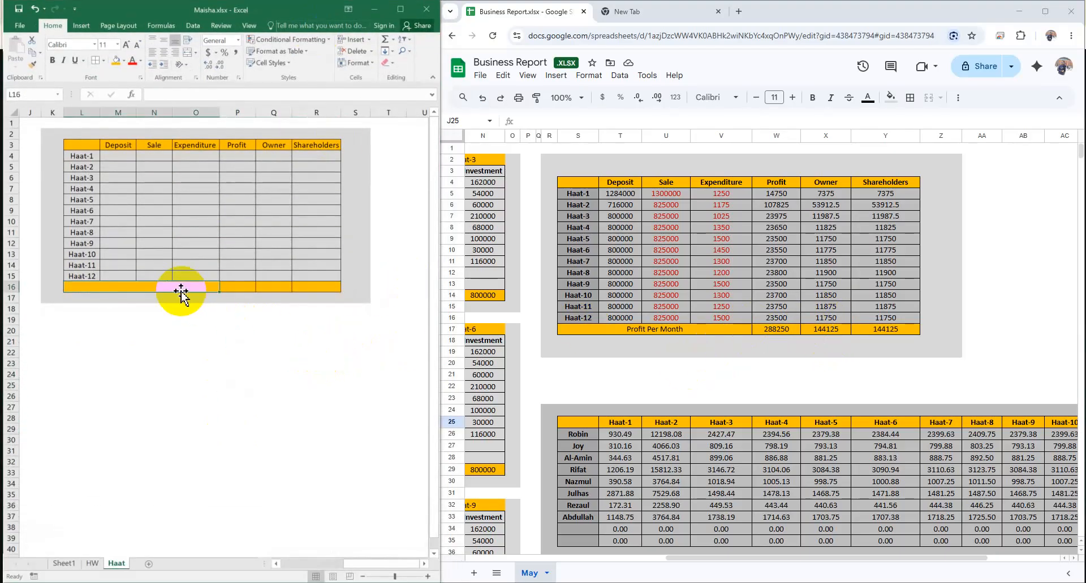
pyautogui.doubleClick(180, 289)
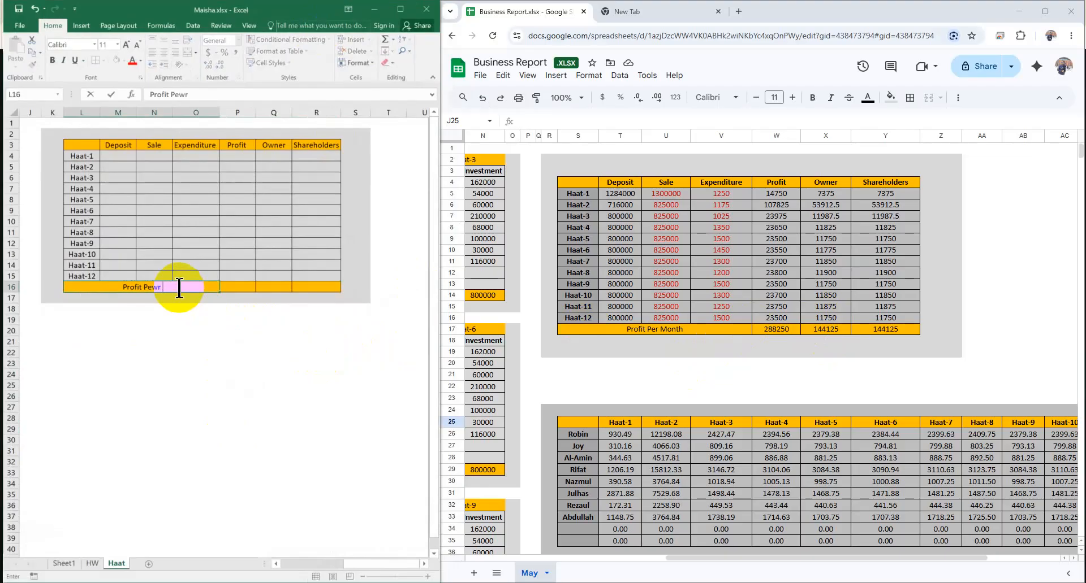
pyautogui.write('Profit Per Month')
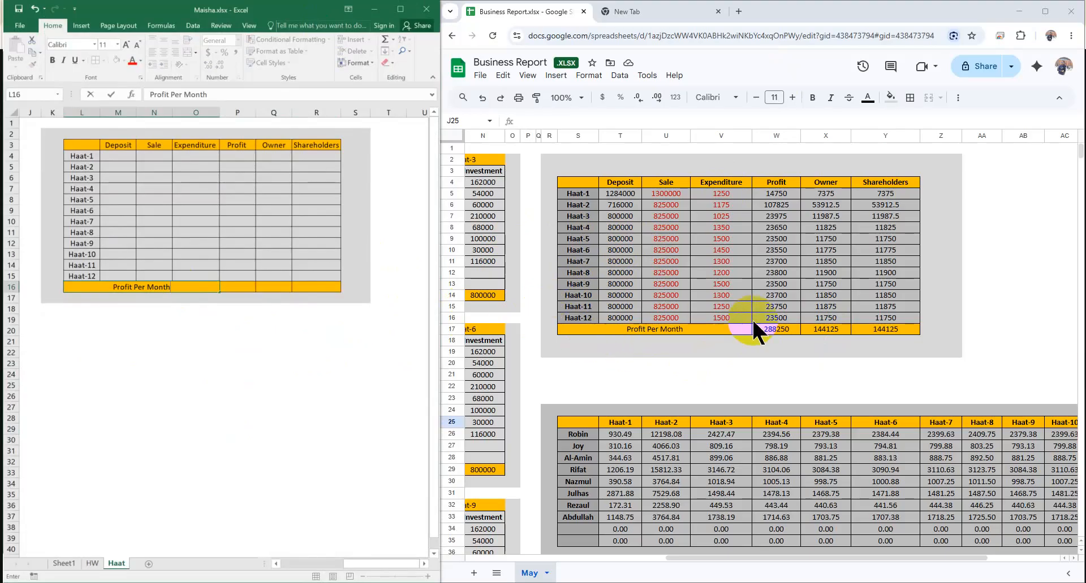
pyautogui.click(203, 351)
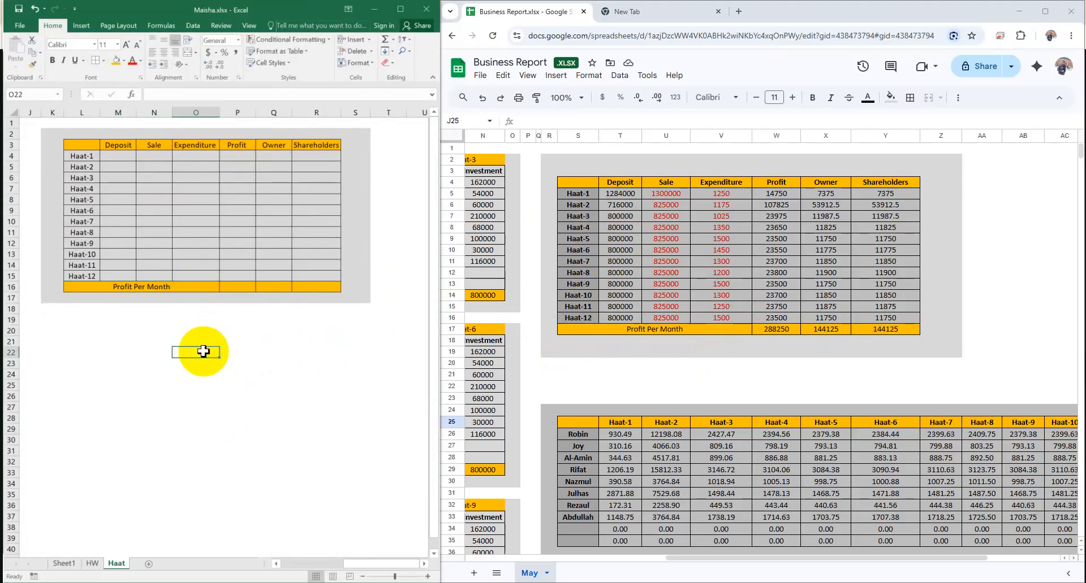
# Step: Link the Haat-1 deposit in M4 to the Haat-1 investment total with the formula =C10
pyautogui.click(236, 287)
pyautogui.moveTo(375, 564); pyautogui.dragTo(320, 564)
pyautogui.click(620, 194)
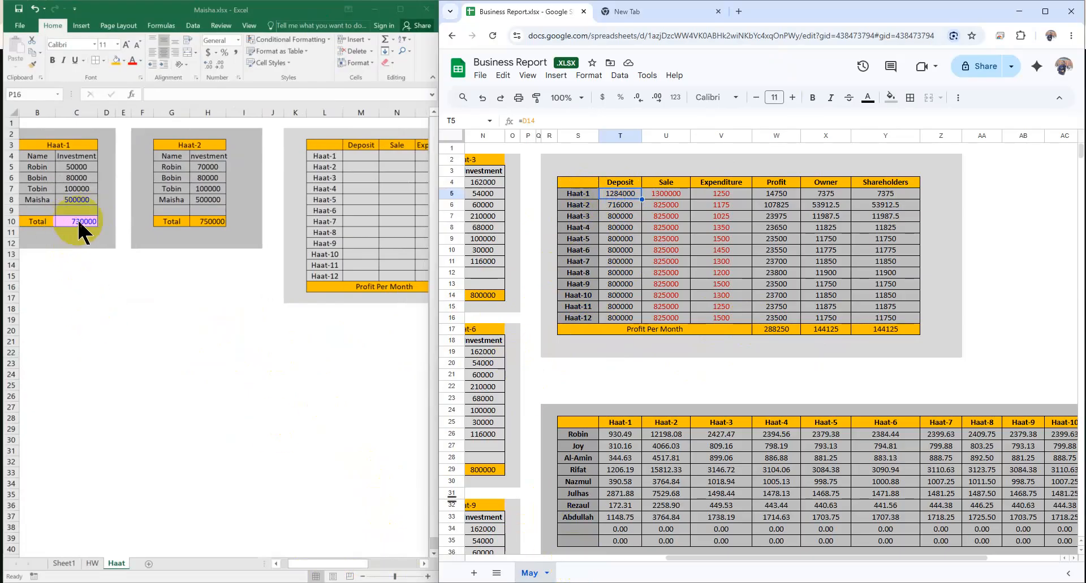
pyautogui.click(357, 154)
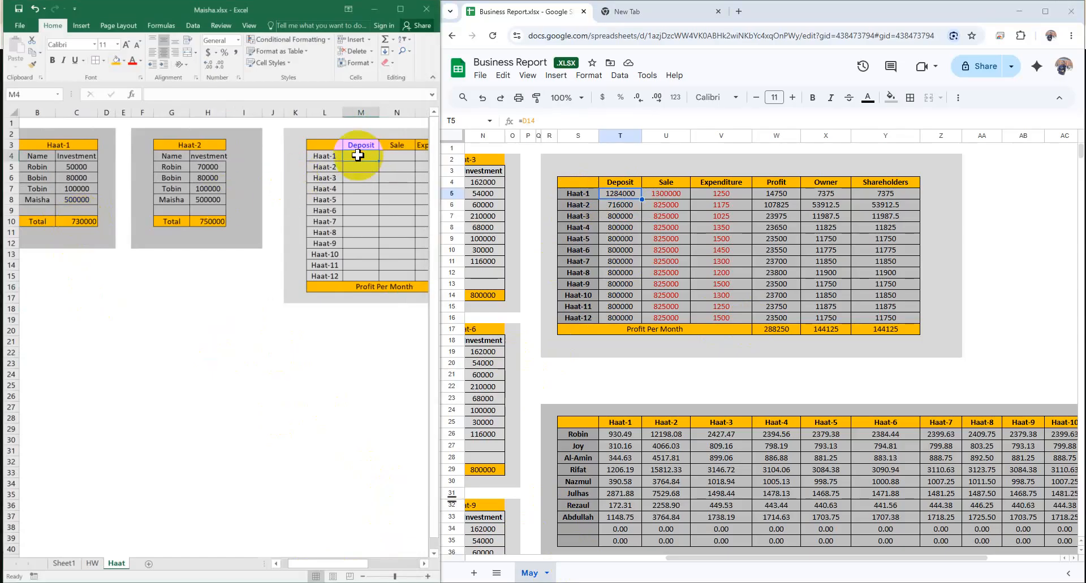
pyautogui.write('=')
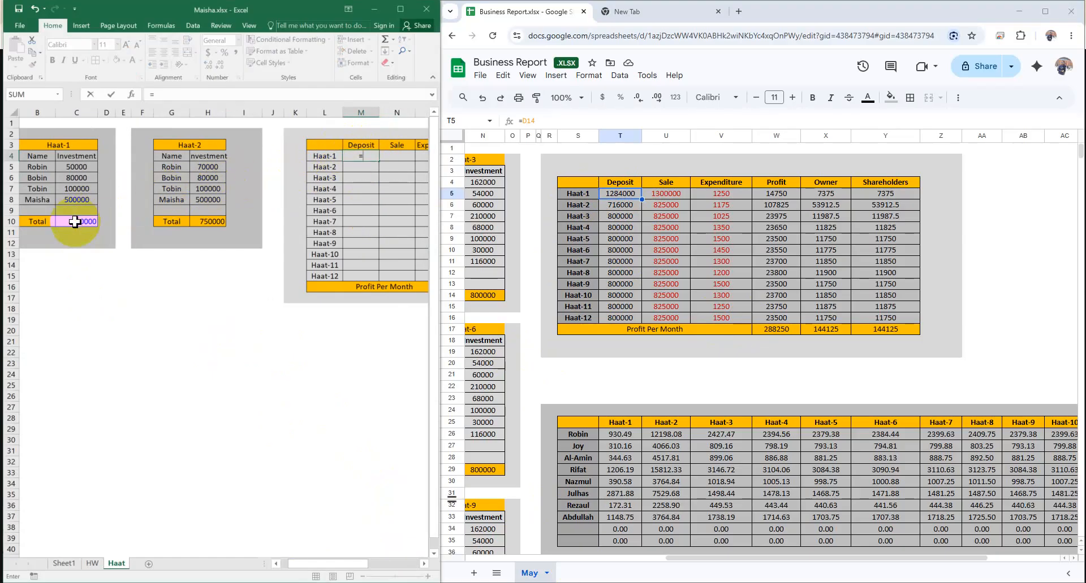
pyautogui.click(71, 223)
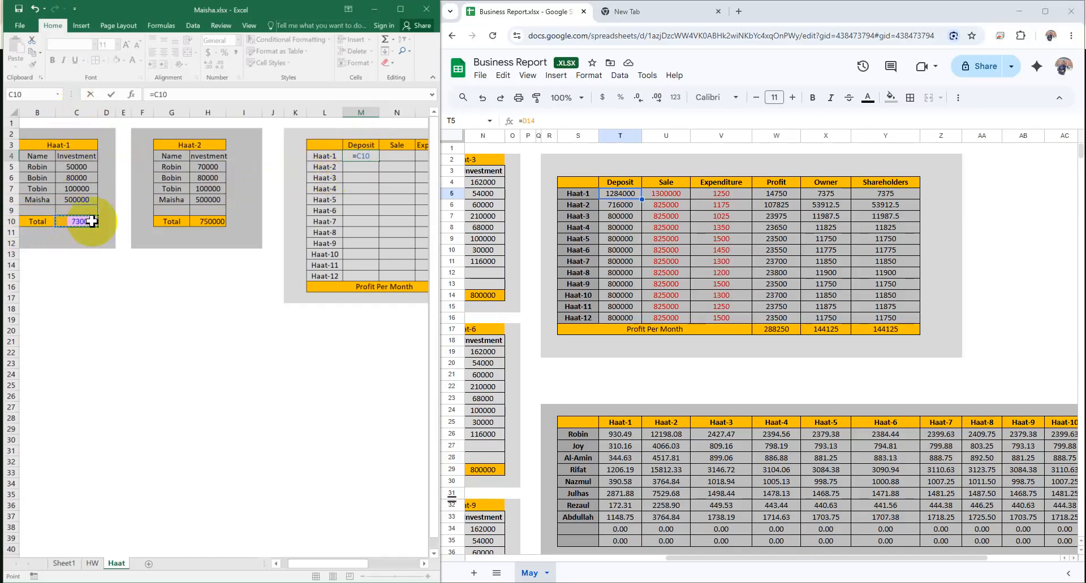
pyautogui.press('Return')
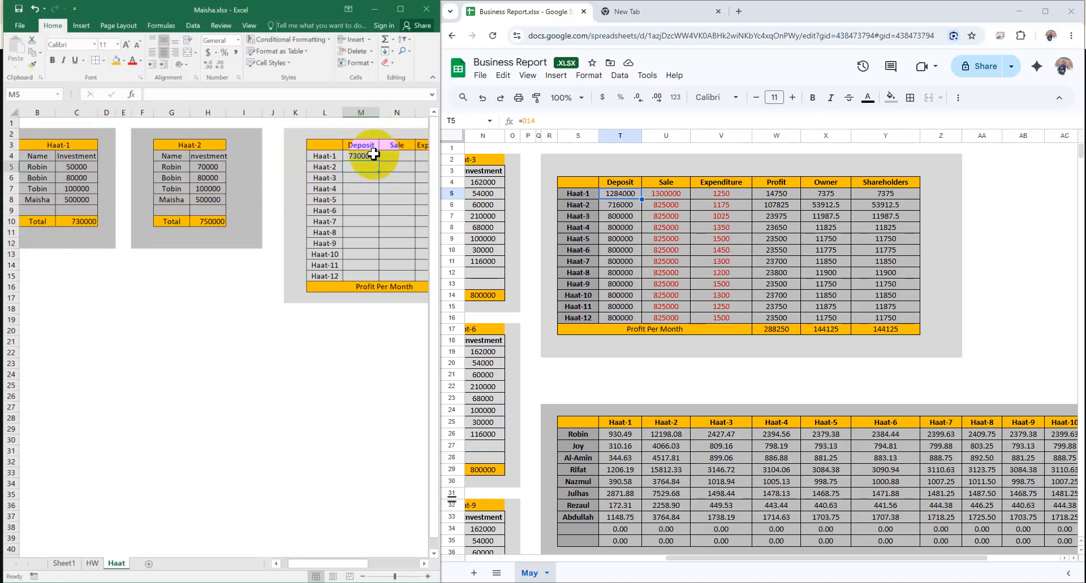
# Step: Set the second investment in the Haat-1 table, cell C6, to 75000
pyautogui.click(77, 177)
pyautogui.write('7500')
pyautogui.press('Return')
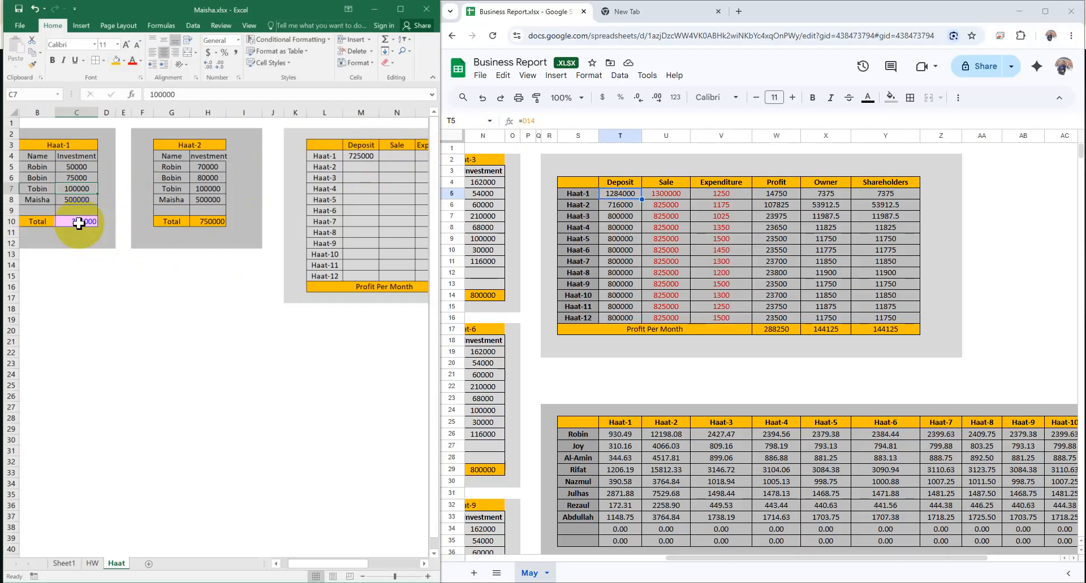
# Step: Enter 8000000 as the Haat-1 sale in N4 and 5000 as its expenditure in O4
pyautogui.moveTo(310, 564); pyautogui.dragTo(334, 562)
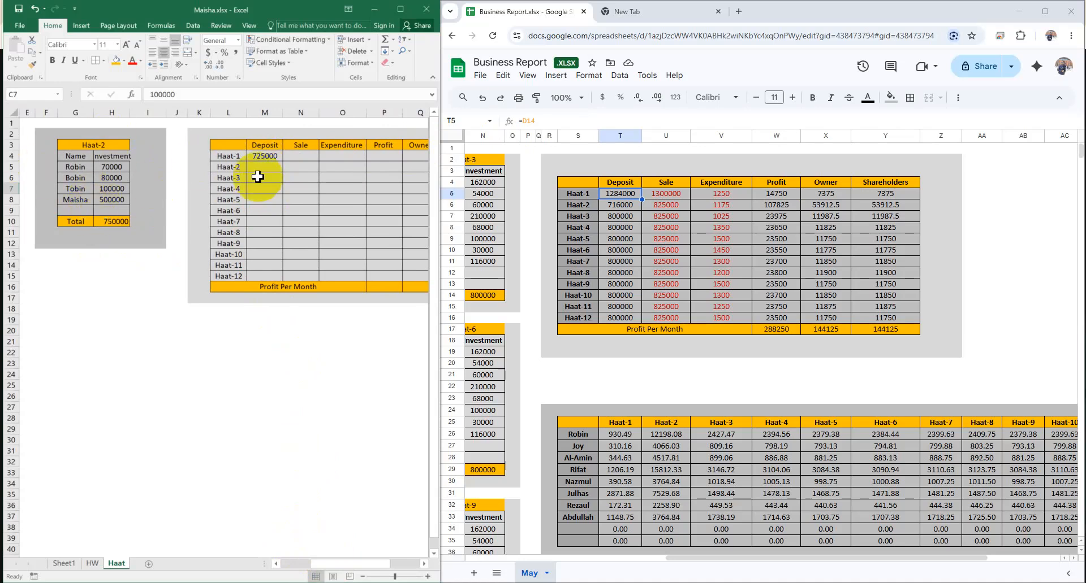
pyautogui.click(299, 158)
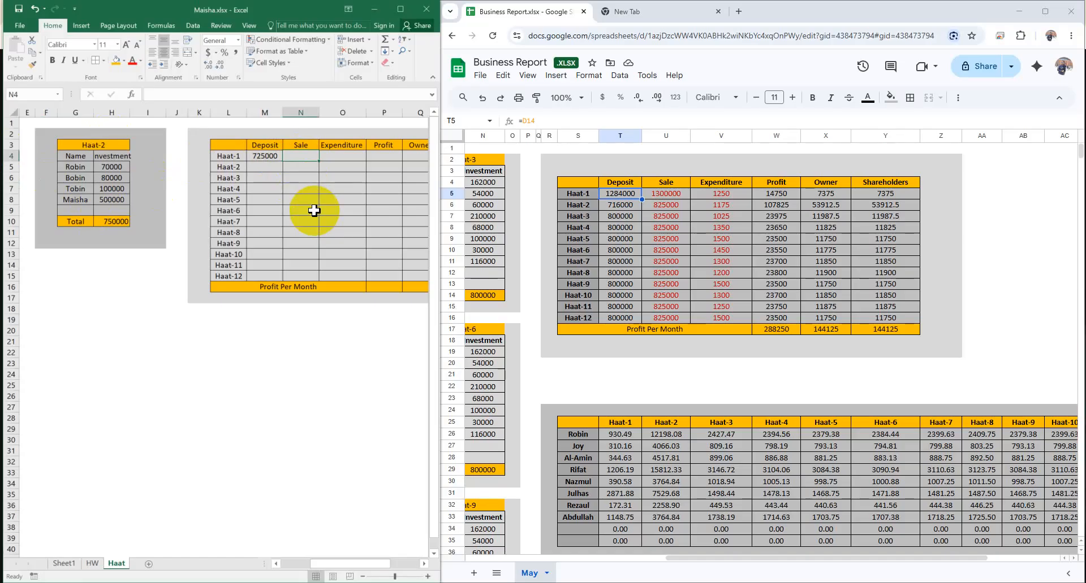
pyautogui.write('8000000')
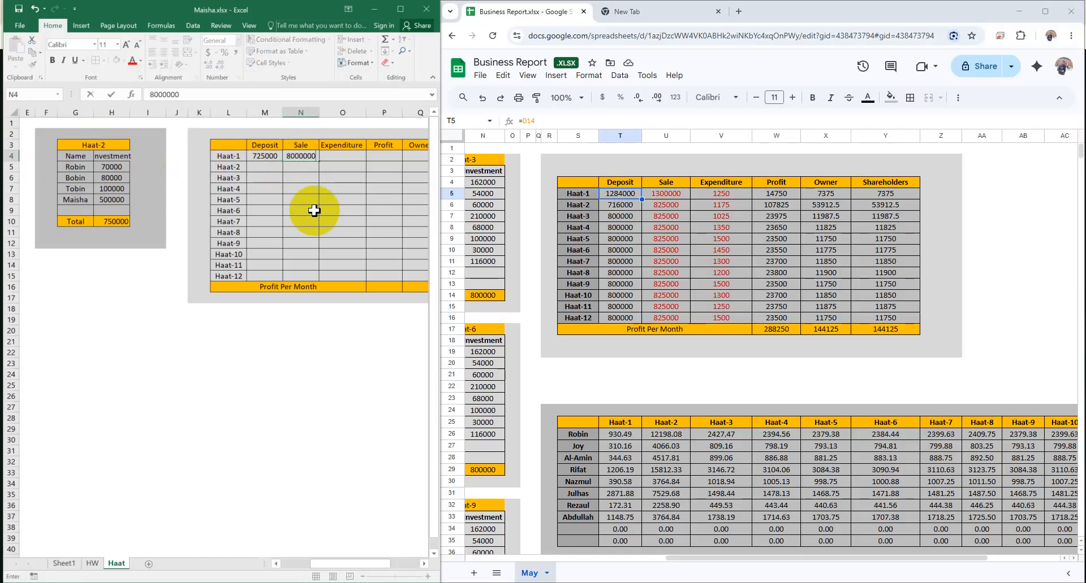
pyautogui.press('Return')
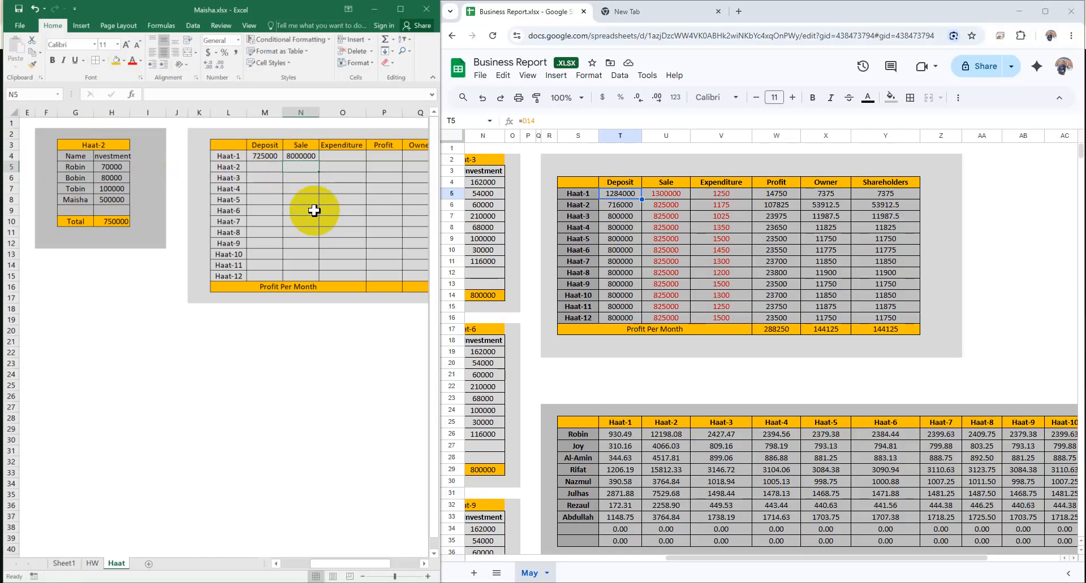
pyautogui.click(341, 155)
pyautogui.write('5')
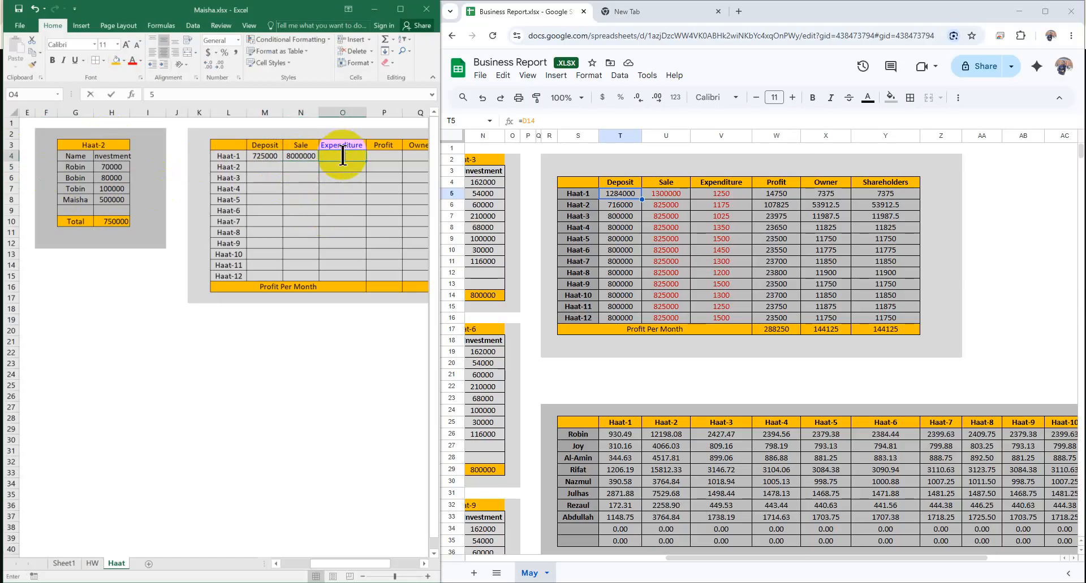
pyautogui.write('000')
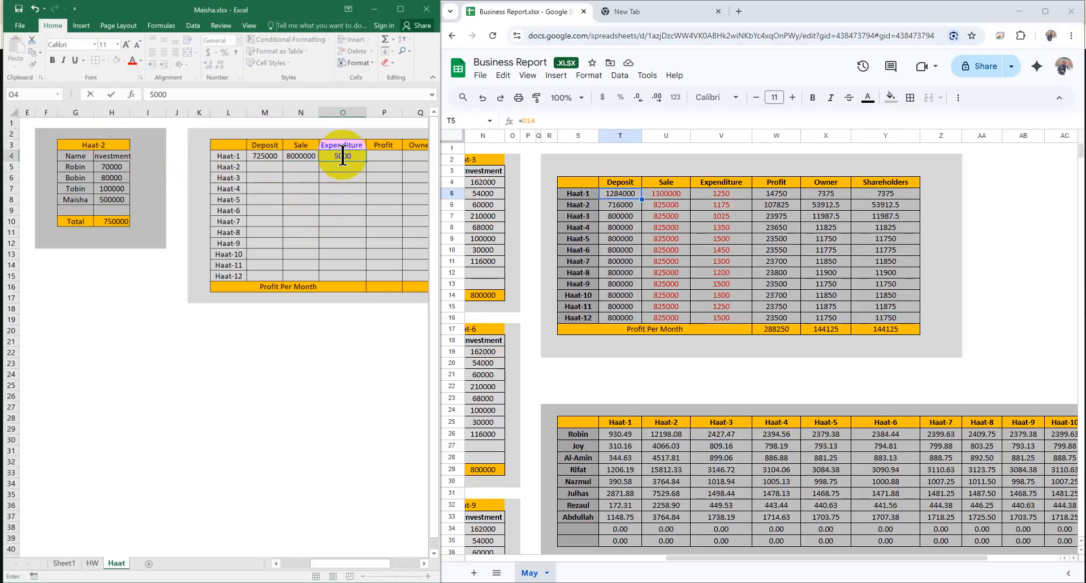
# Step: Set the font color of the Sale and Expenditure cells N4:O15 to red
pyautogui.moveTo(300, 156); pyautogui.dragTo(365, 258)
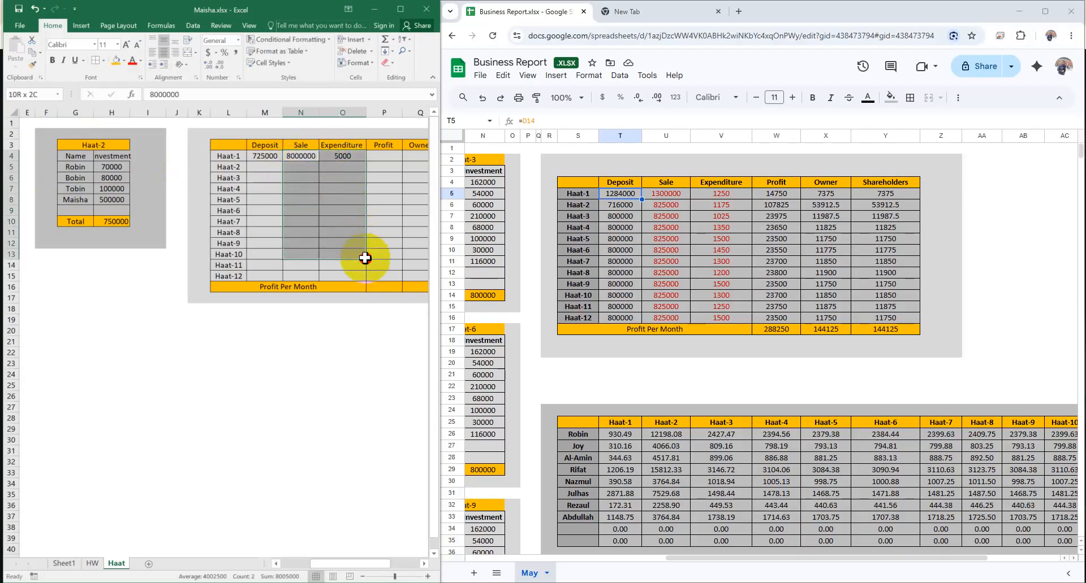
pyautogui.moveTo(341, 222); pyautogui.dragTo(334, 213)
pyautogui.moveTo(288, 156); pyautogui.dragTo(352, 274)
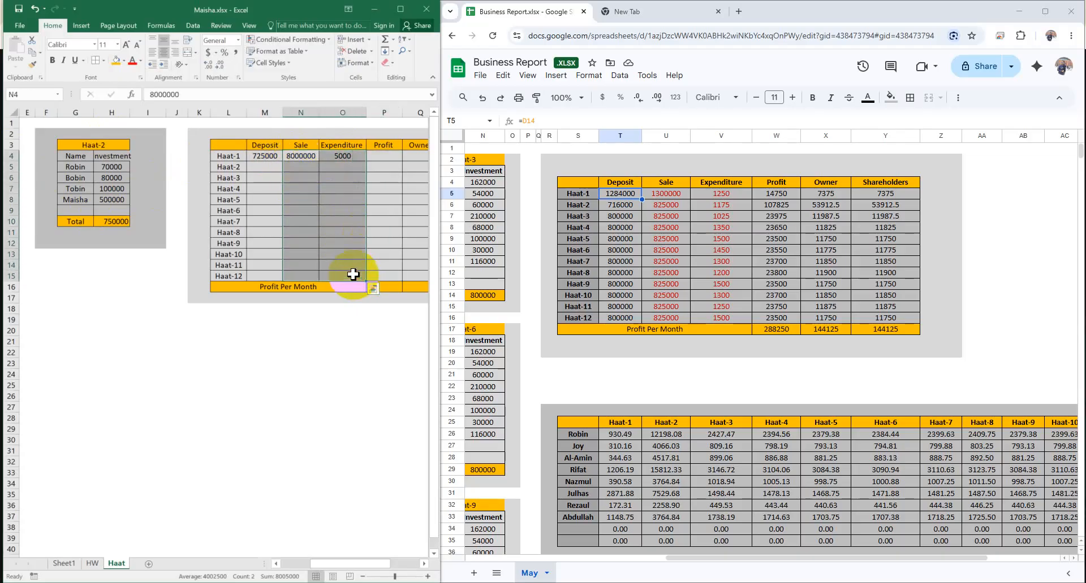
pyautogui.click(132, 60)
pyautogui.click(344, 354)
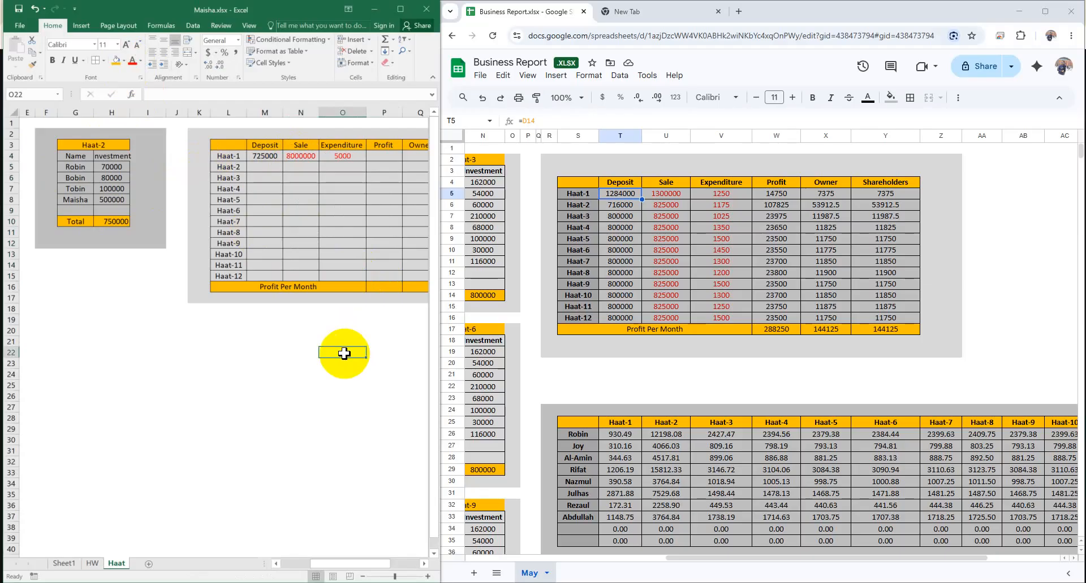
pyautogui.moveTo(297, 156); pyautogui.dragTo(349, 275)
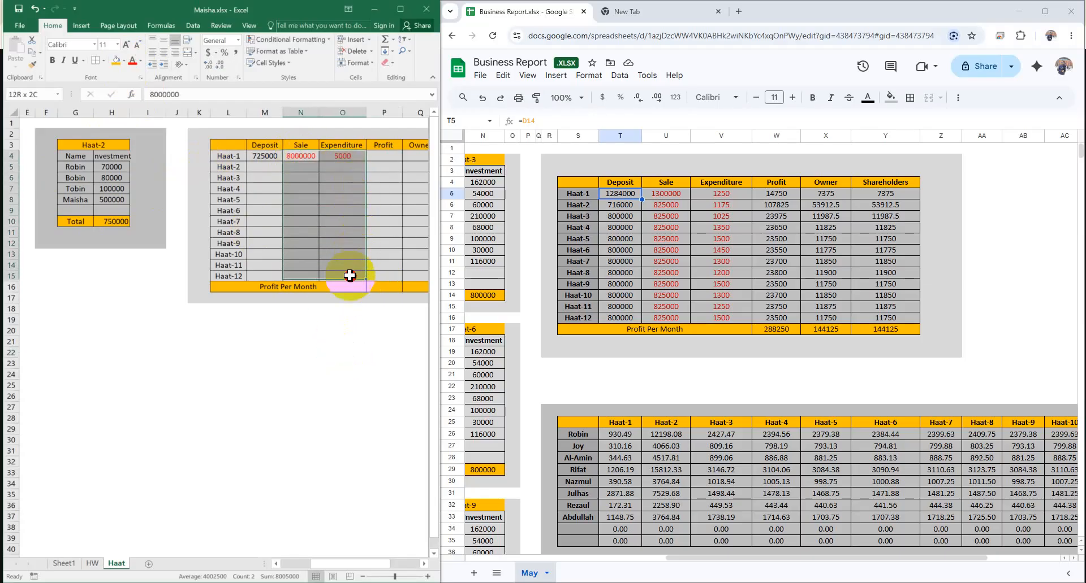
pyautogui.click(140, 60)
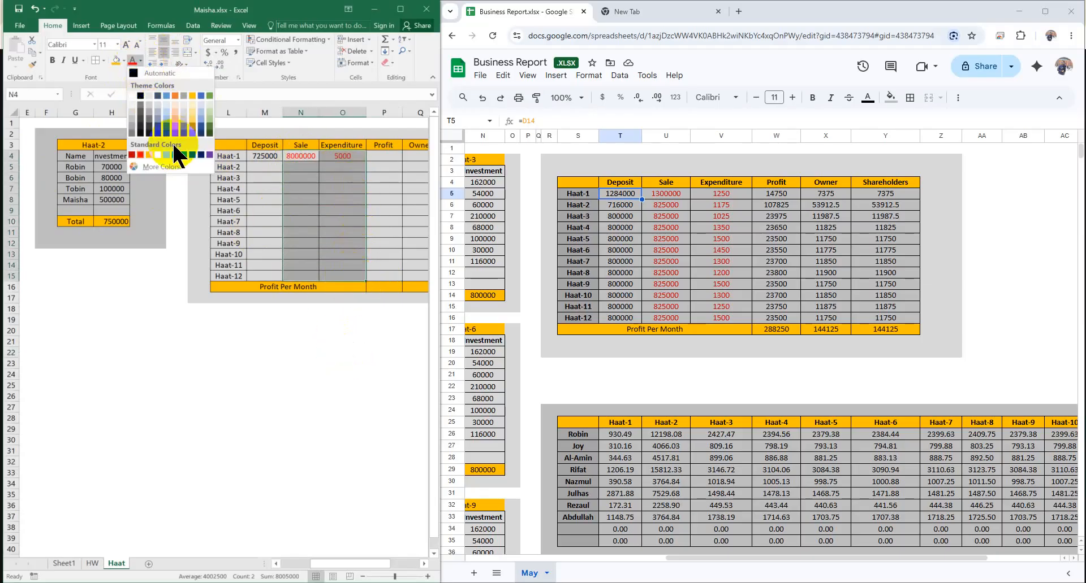
pyautogui.click(131, 155)
pyautogui.click(380, 418)
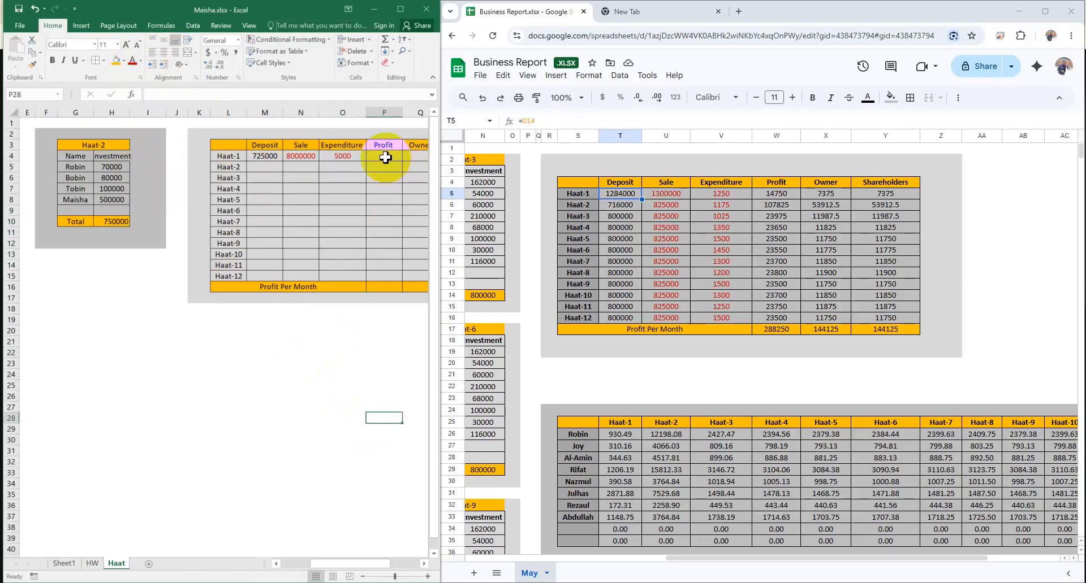
# Step: Review the Haat-1 deposit, sale, expenditure and profit cells M4:P4 to work out how profit is calculated
pyautogui.click(263, 158)
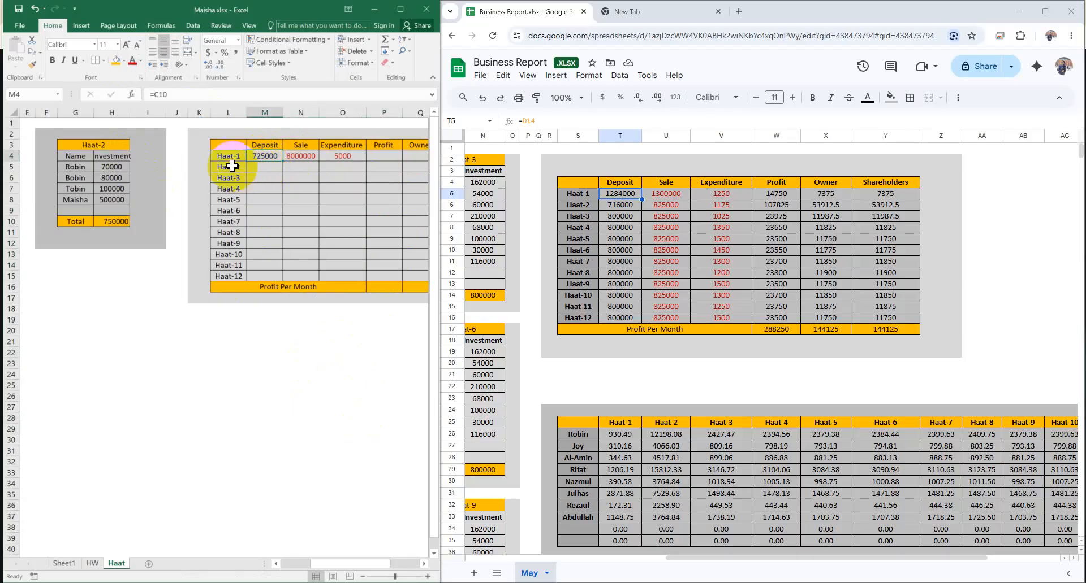
pyautogui.click(266, 160)
pyautogui.click(309, 157)
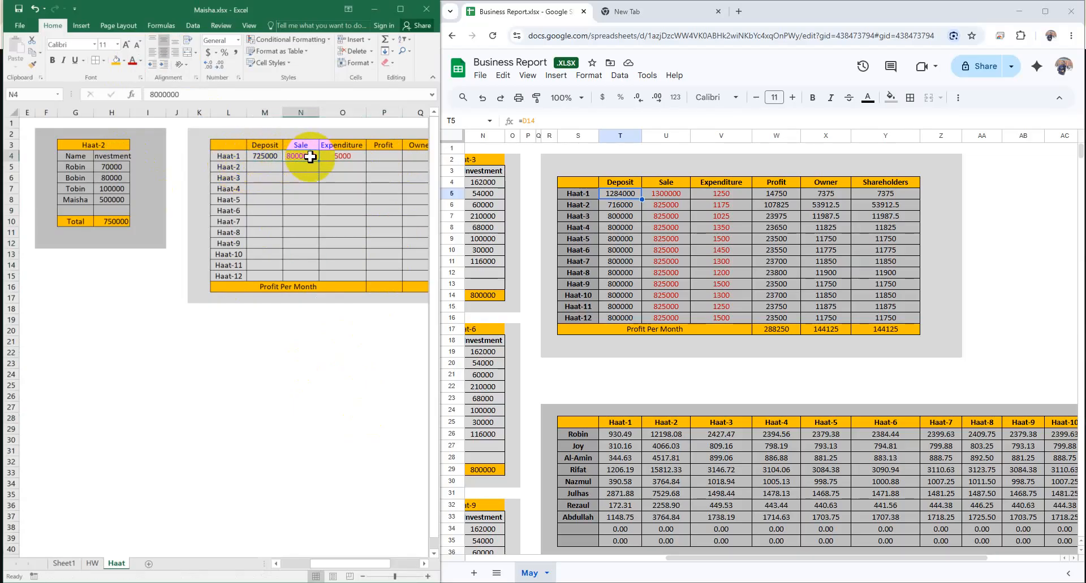
pyautogui.click(339, 154)
pyautogui.click(381, 159)
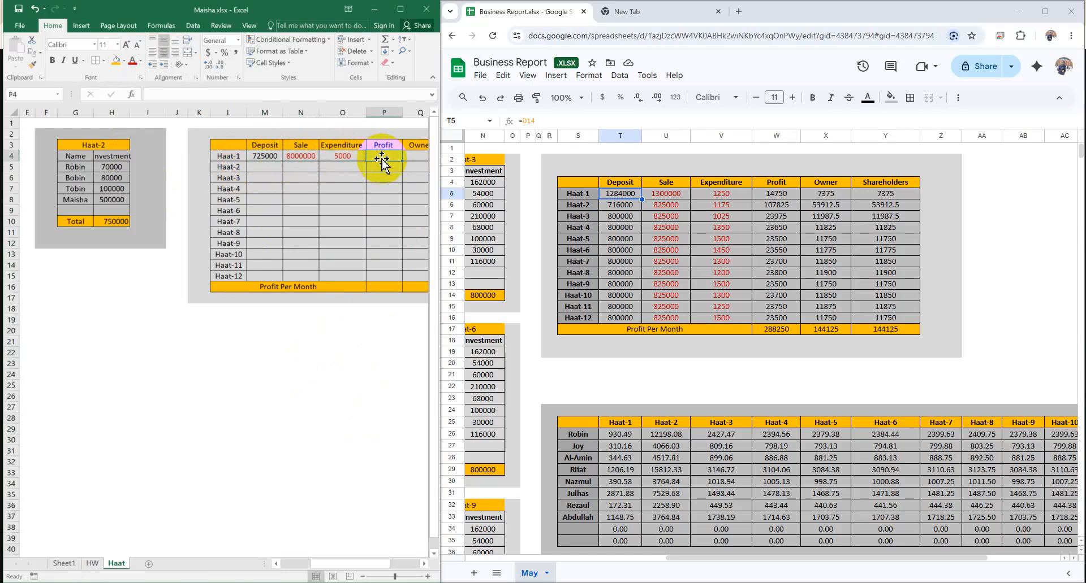
pyautogui.click(299, 157)
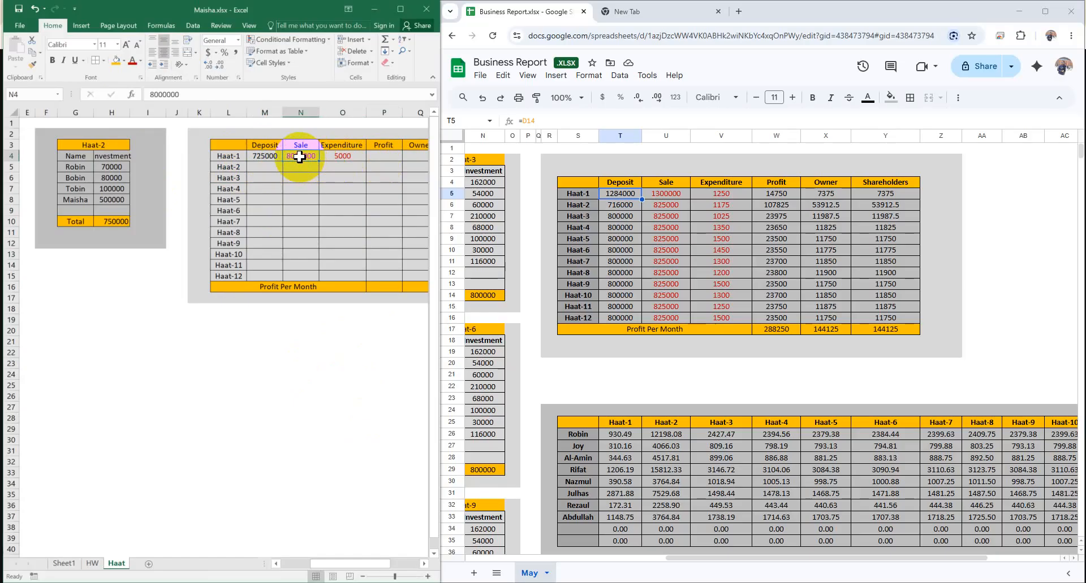
pyautogui.click(269, 156)
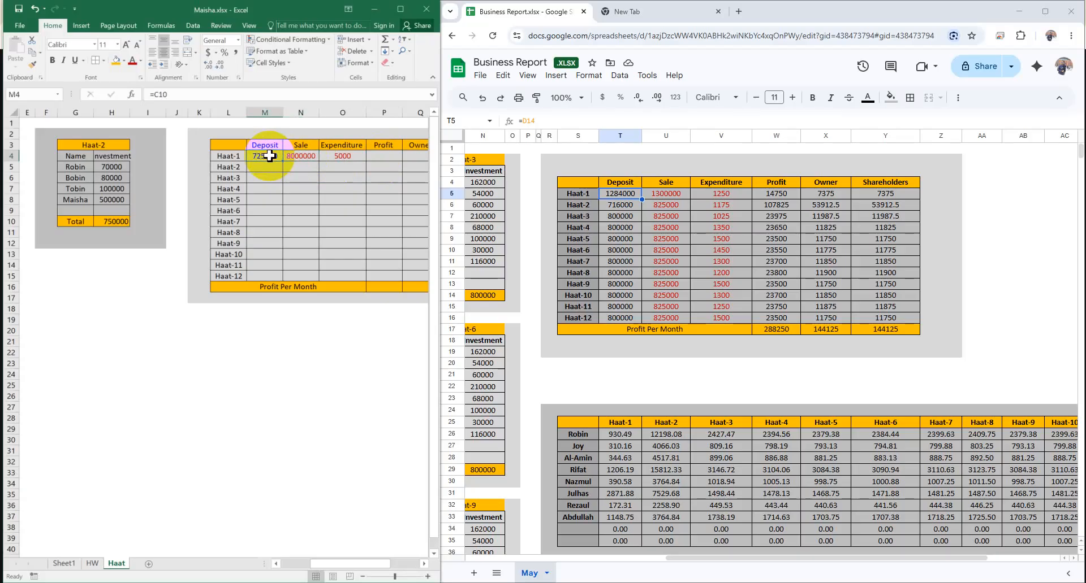
pyautogui.click(355, 157)
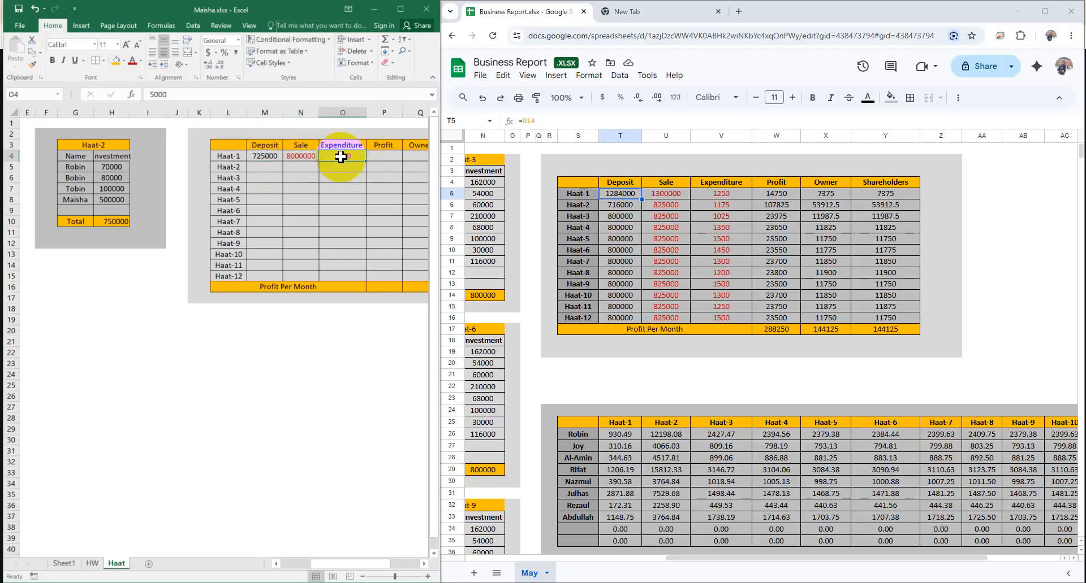
# Step: Calculate the Haat-1 profit in P4 with the formula =N4-(M4+O4)
pyautogui.click(375, 155)
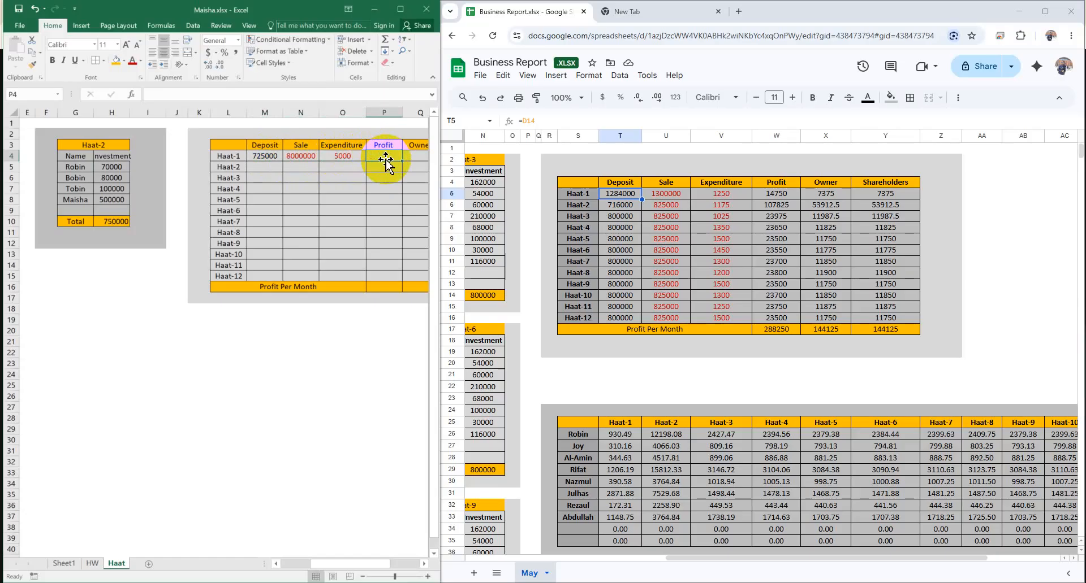
pyautogui.write('=')
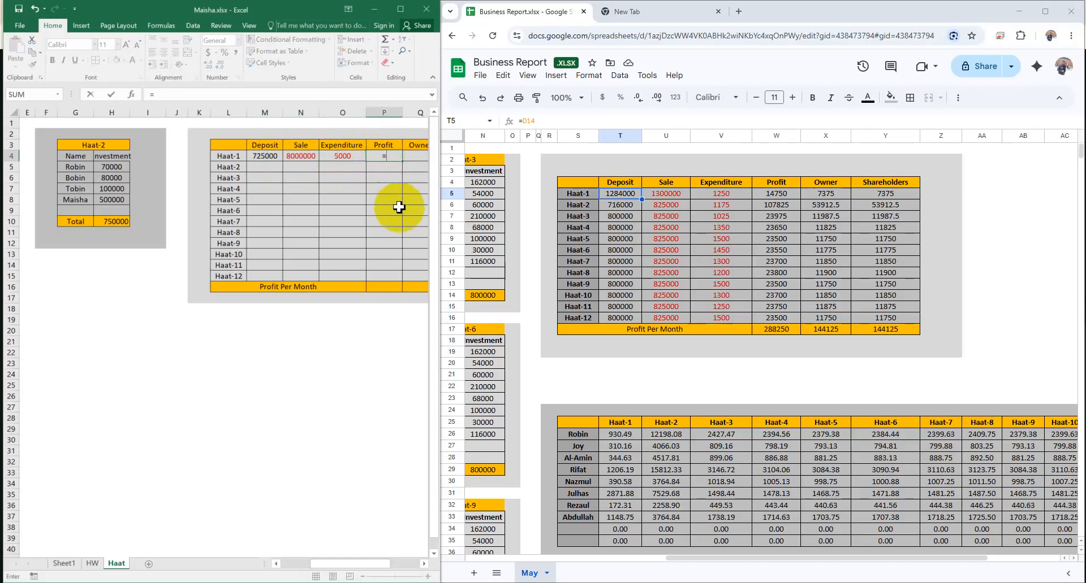
pyautogui.click(303, 157)
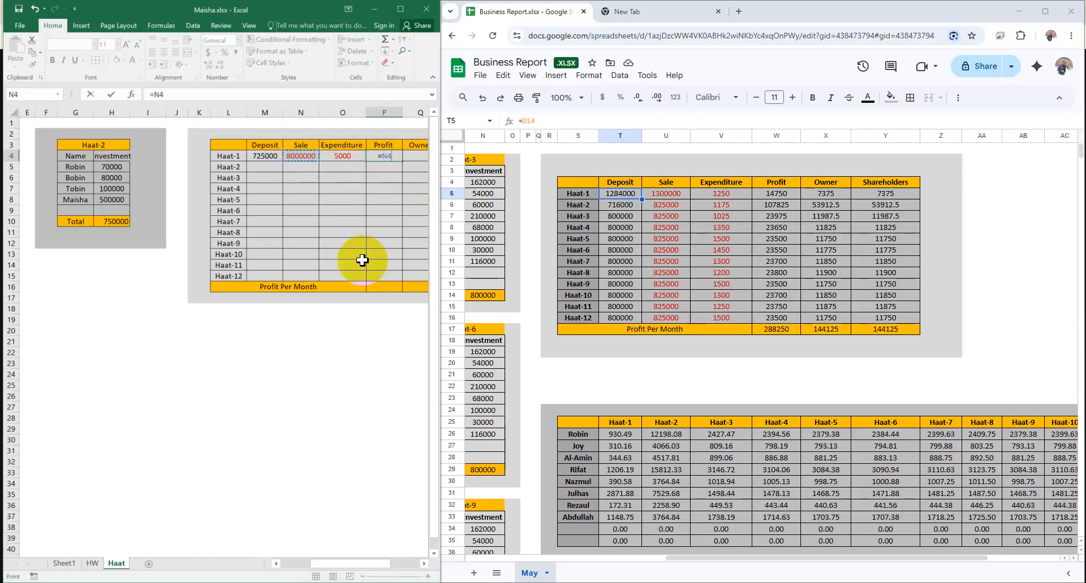
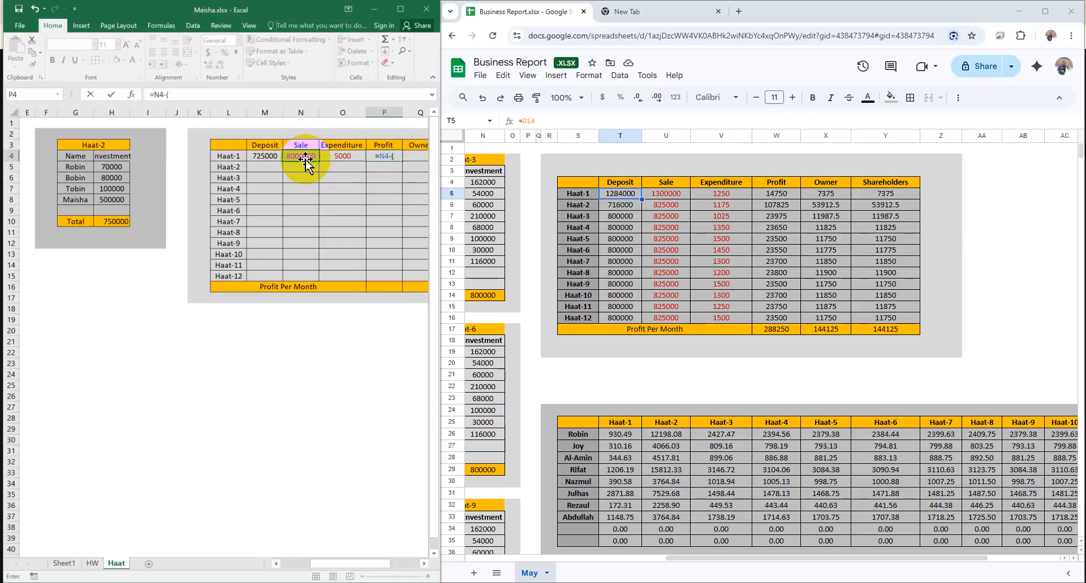
pyautogui.click(264, 156)
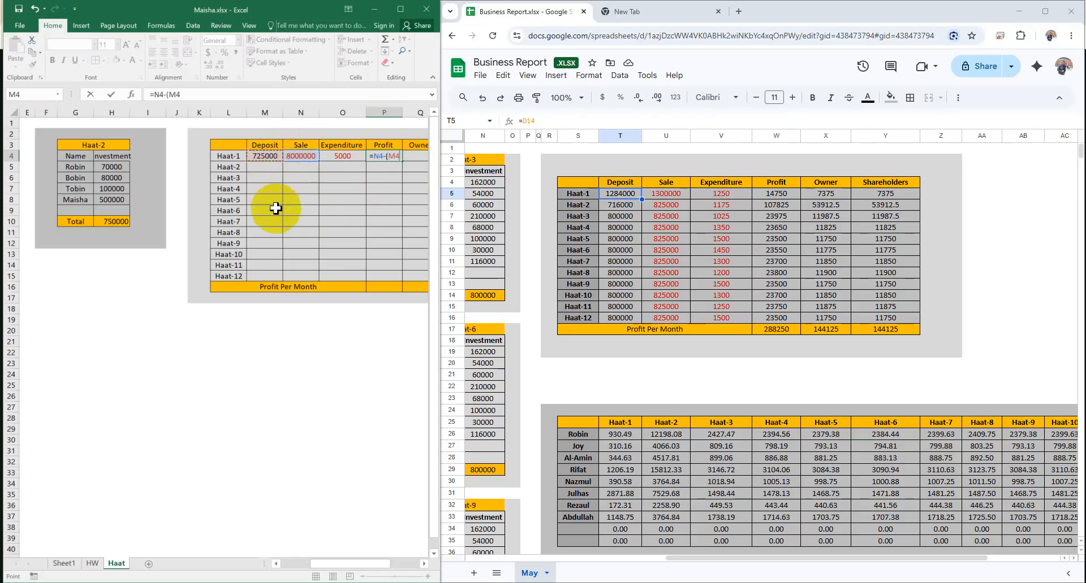
pyautogui.click(347, 156)
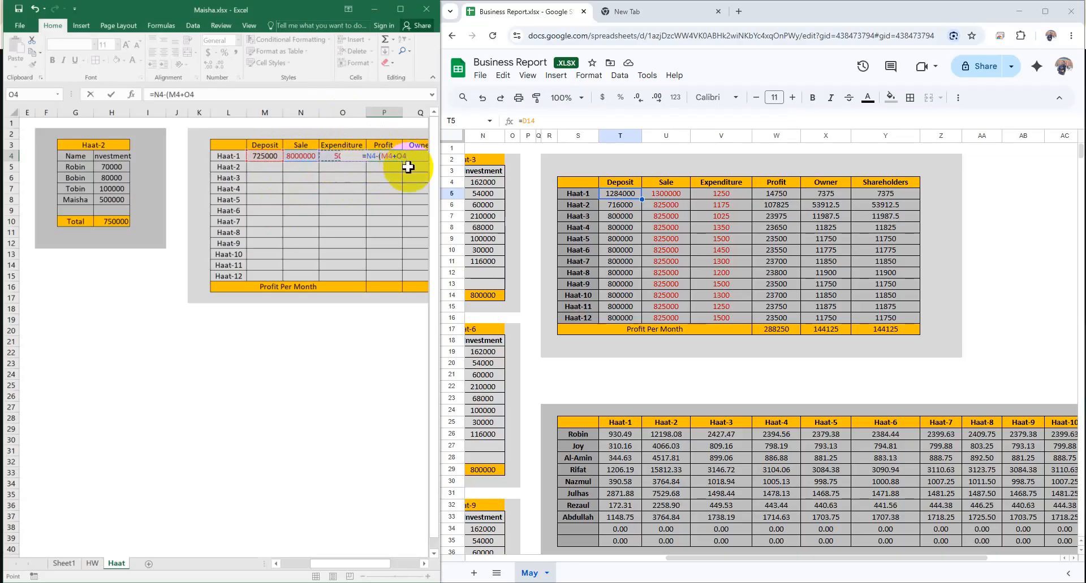
pyautogui.write(')')
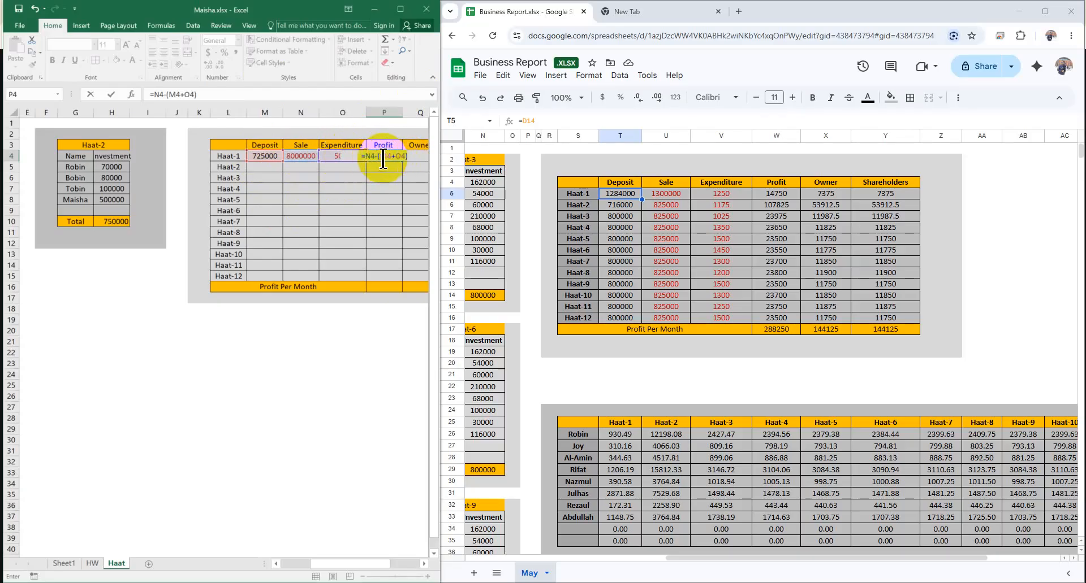
pyautogui.press('Return')
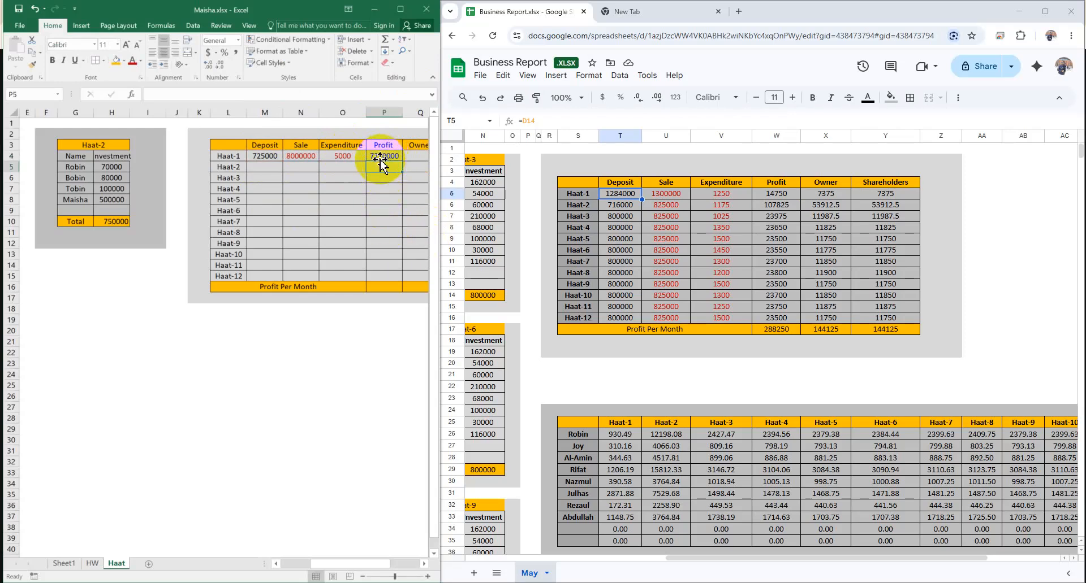
# Step: Set the first investment in the Haat-1 table, cell C5, to 100000
pyautogui.click(264, 156)
pyautogui.moveTo(368, 564); pyautogui.dragTo(302, 563)
pyautogui.click(102, 167)
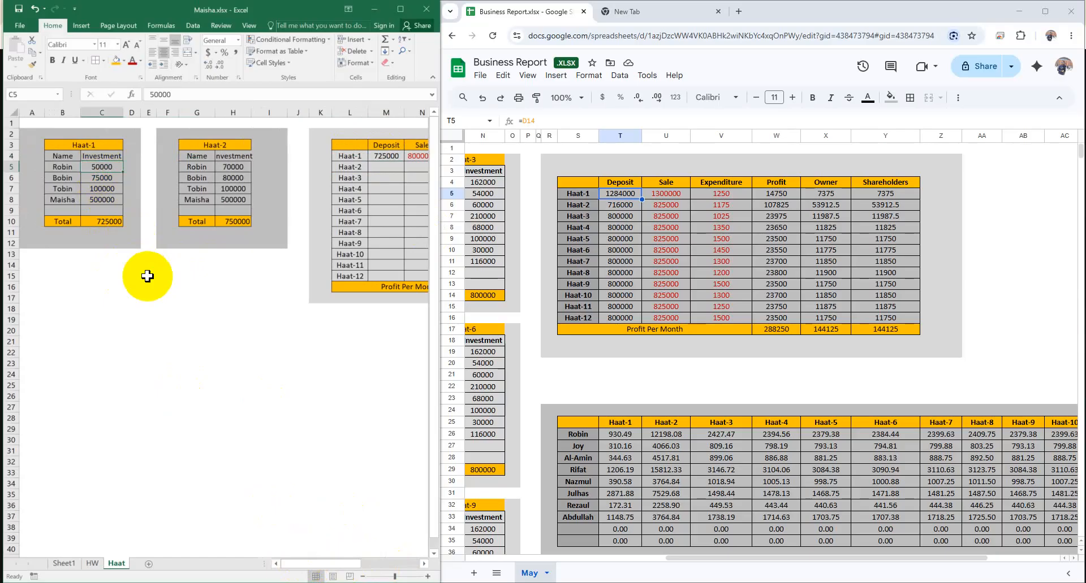
pyautogui.write('1')
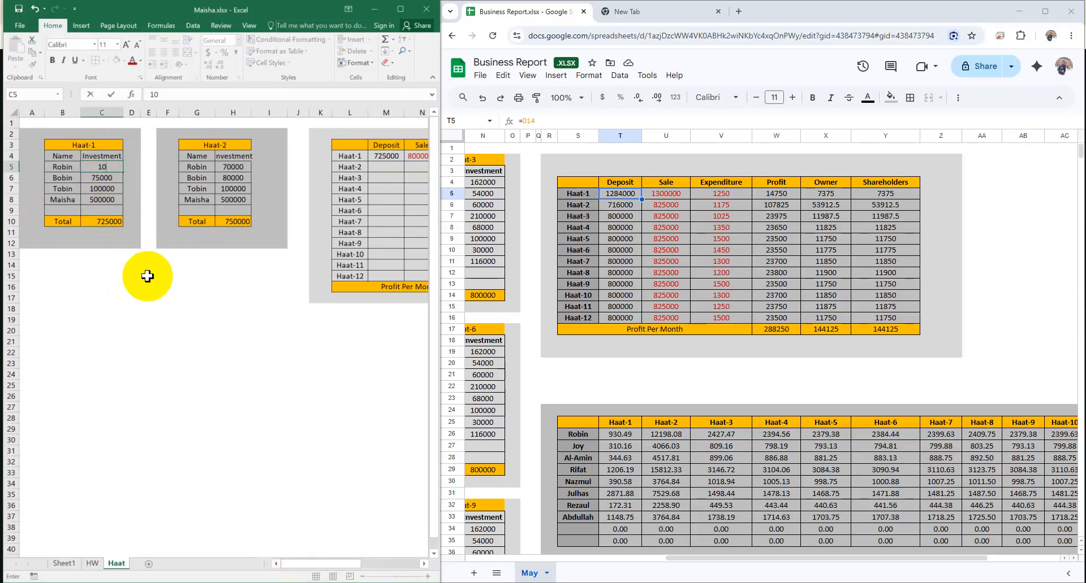
pyautogui.click(120, 373)
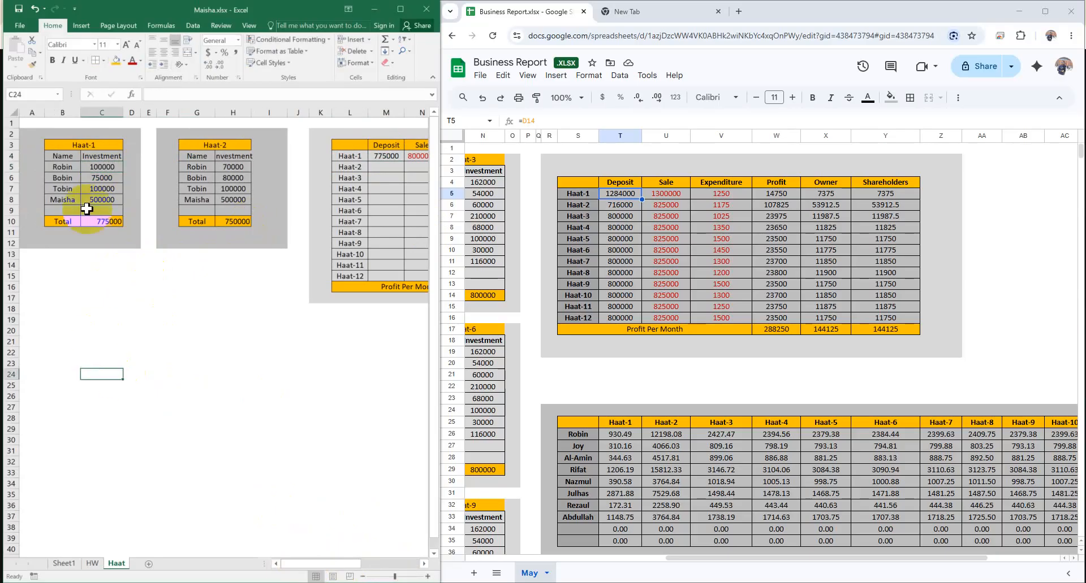
# Step: Copy the 100000 investment from C5 into C6, C7 and C8 of the Haat-1 table
pyautogui.click(104, 168)
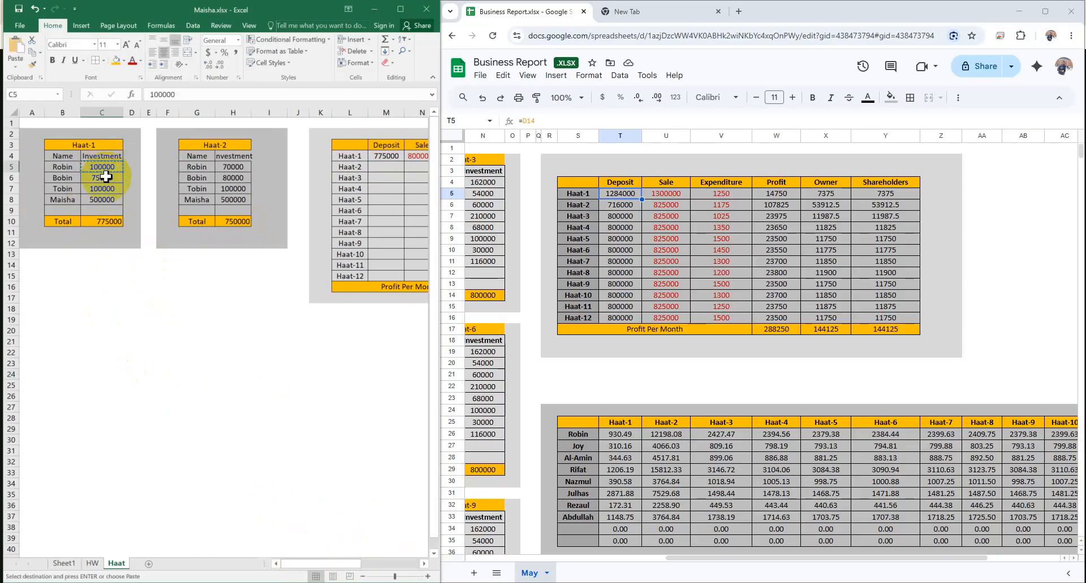
pyautogui.hotkey('ctrl', 'v')
pyautogui.click(103, 189)
pyautogui.hotkey('ctrl', 'v')
pyautogui.click(103, 200)
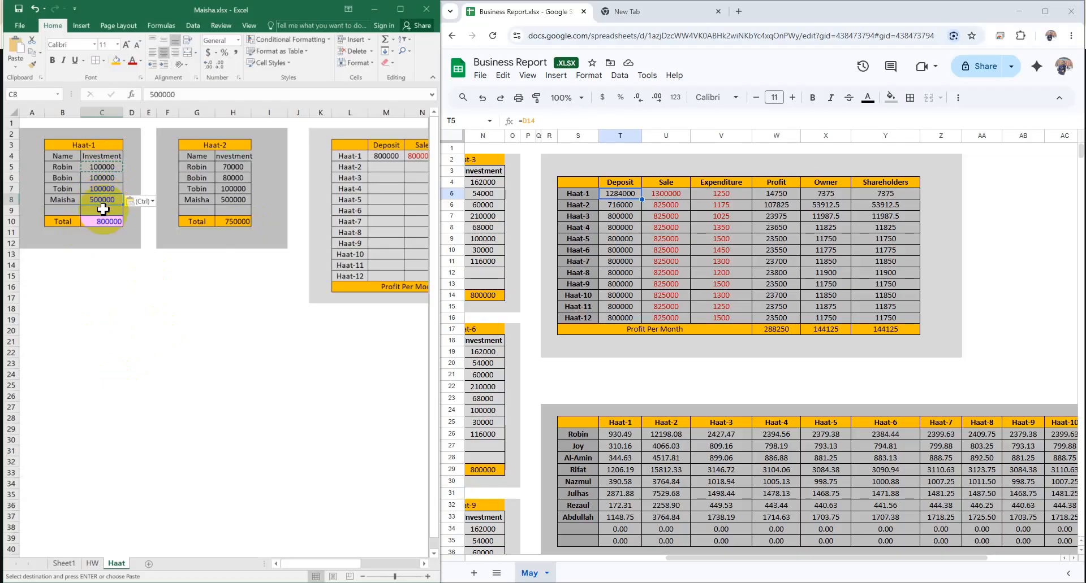
pyautogui.hotkey('ctrl', 'v')
pyautogui.click(150, 317)
# Step: Change the Haat-1 sale in N4 to 500000
pyautogui.moveTo(339, 563); pyautogui.dragTo(376, 564)
pyautogui.click(254, 157)
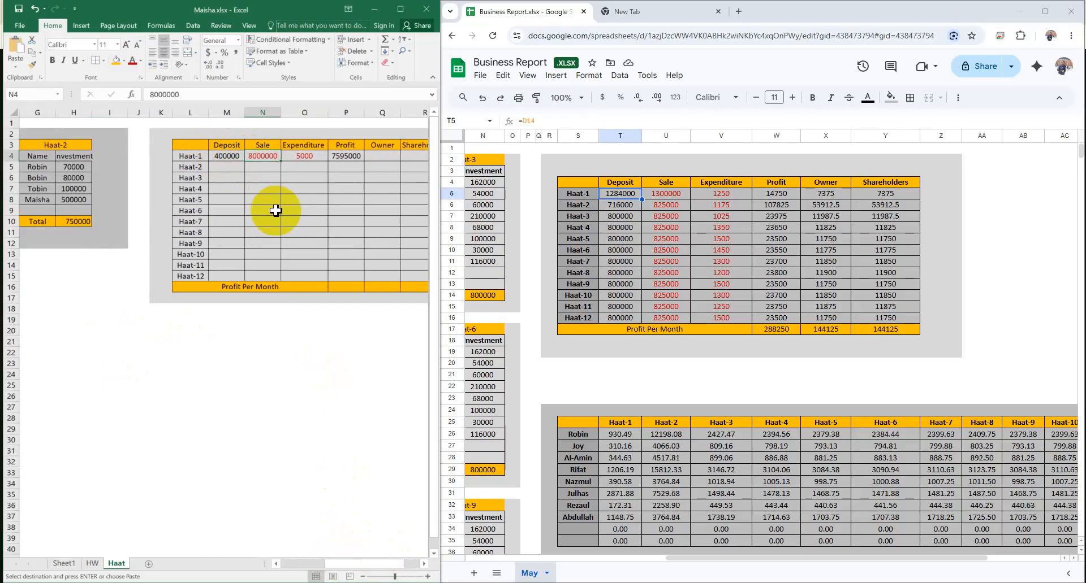
pyautogui.write('5')
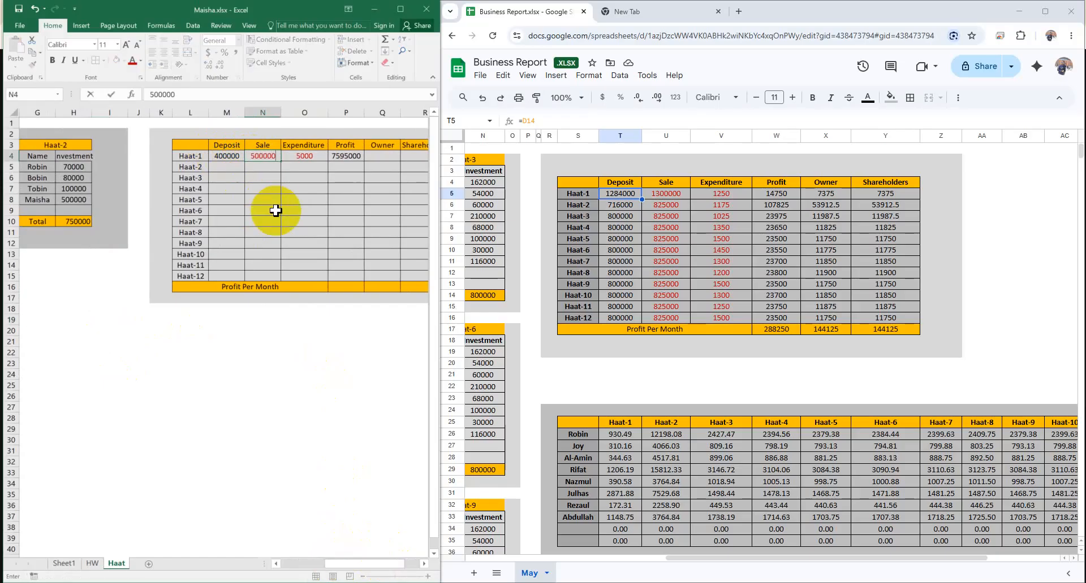
pyautogui.write('00000')
pyautogui.click(304, 158)
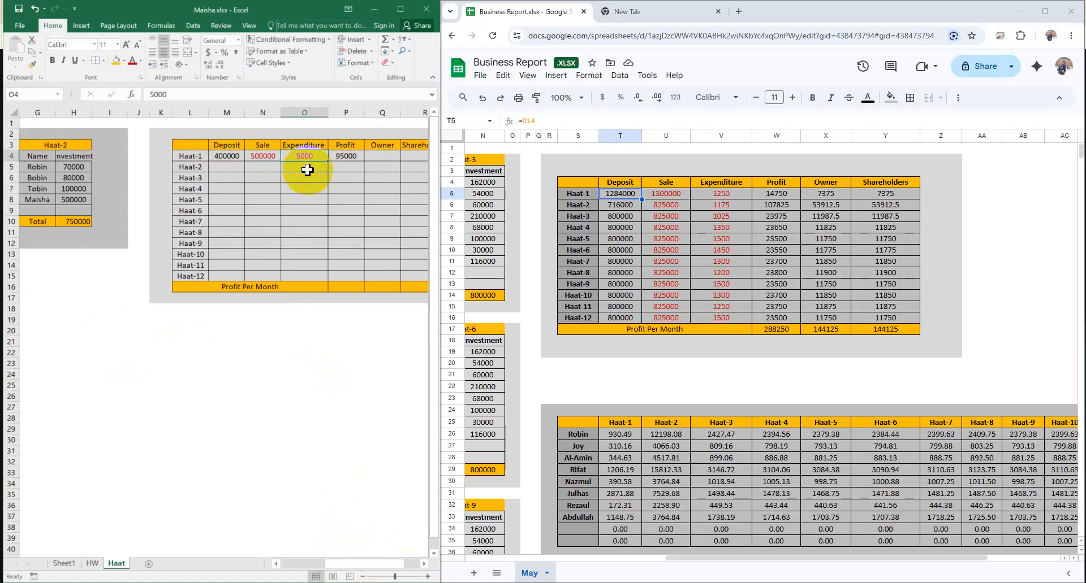
# Step: Change the Haat-1 expenditure in O4 to 10000
pyautogui.write('1')
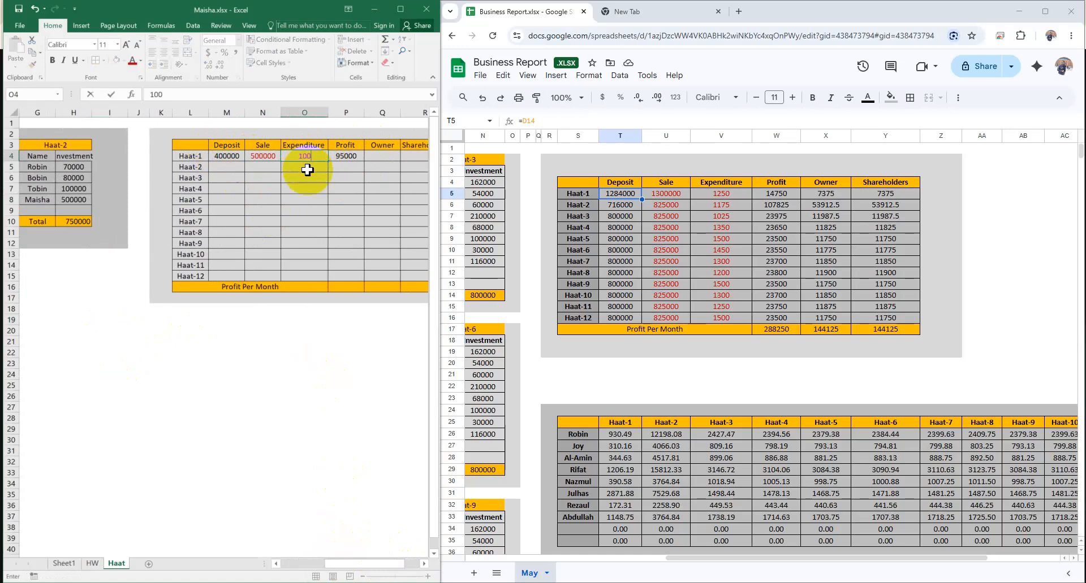
pyautogui.press('Return')
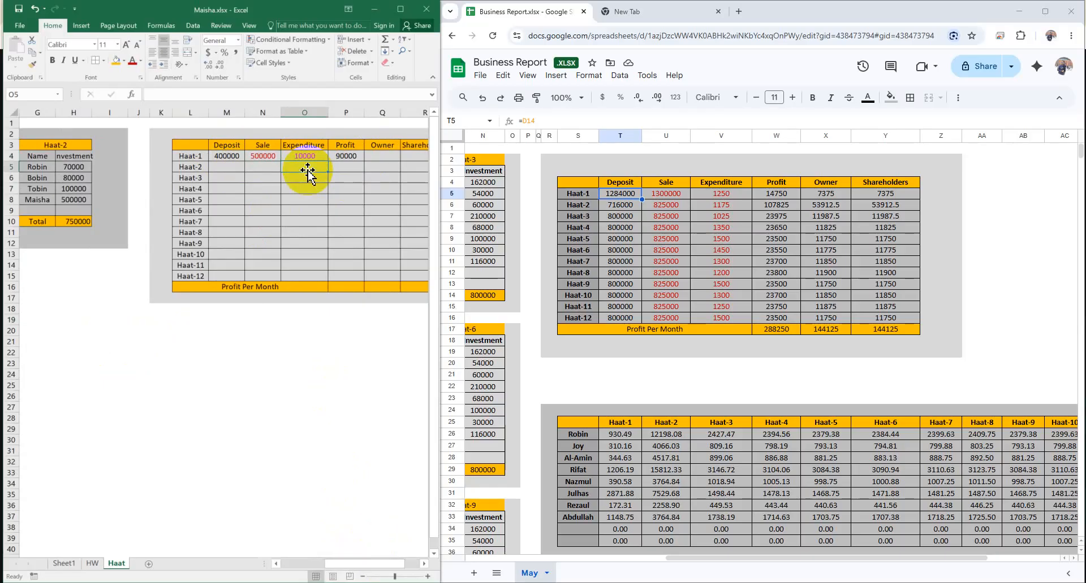
pyautogui.click(346, 158)
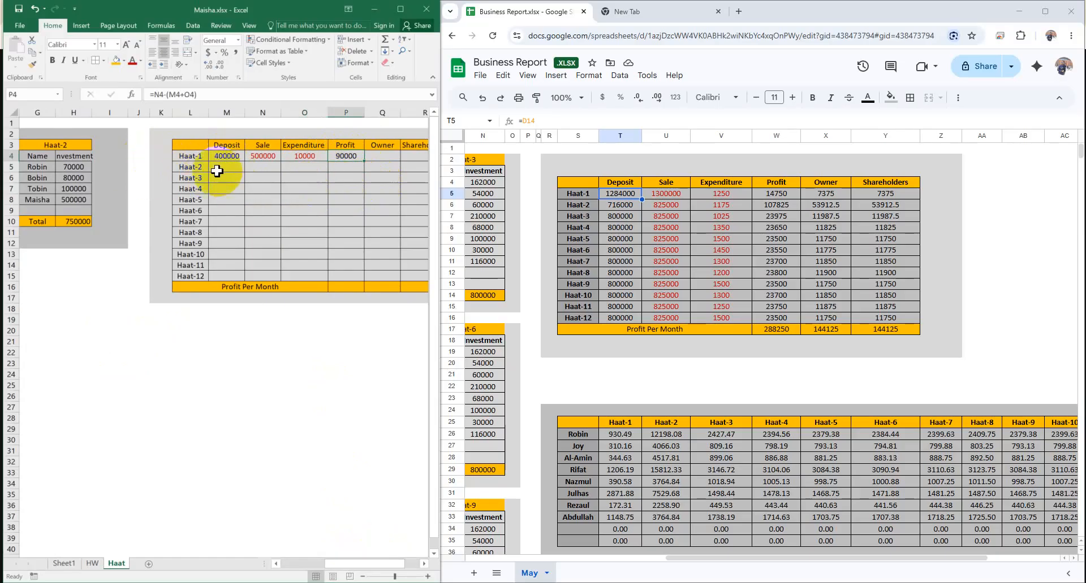
# Step: Examine the Haat-1 deposit, sale, expenditure and profit cells in row 4 alongside the Haat-1 investment table
pyautogui.moveTo(365, 563); pyautogui.dragTo(287, 562)
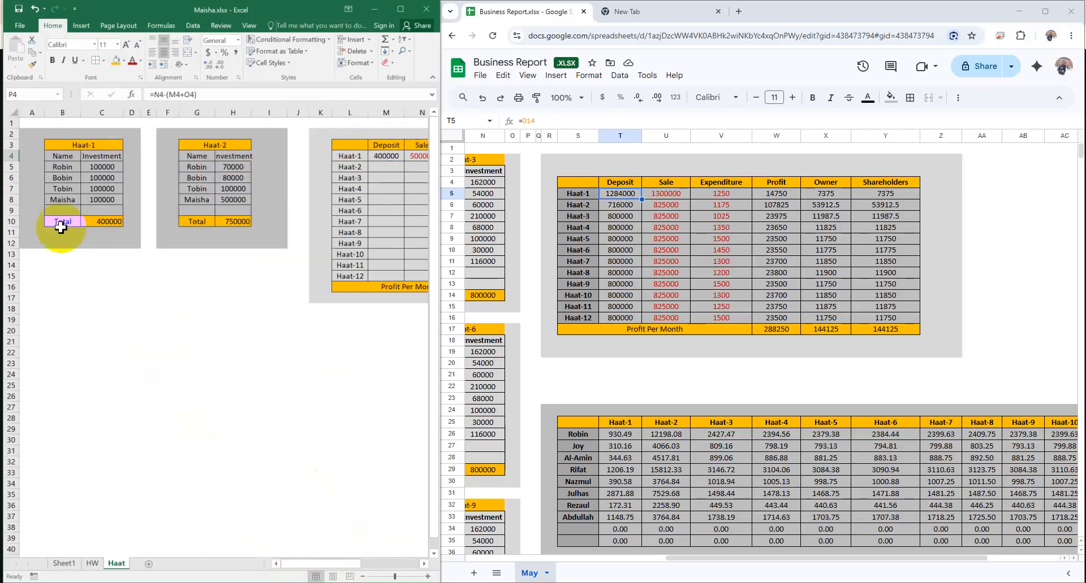
pyautogui.moveTo(340, 564); pyautogui.dragTo(376, 563)
pyautogui.click(247, 157)
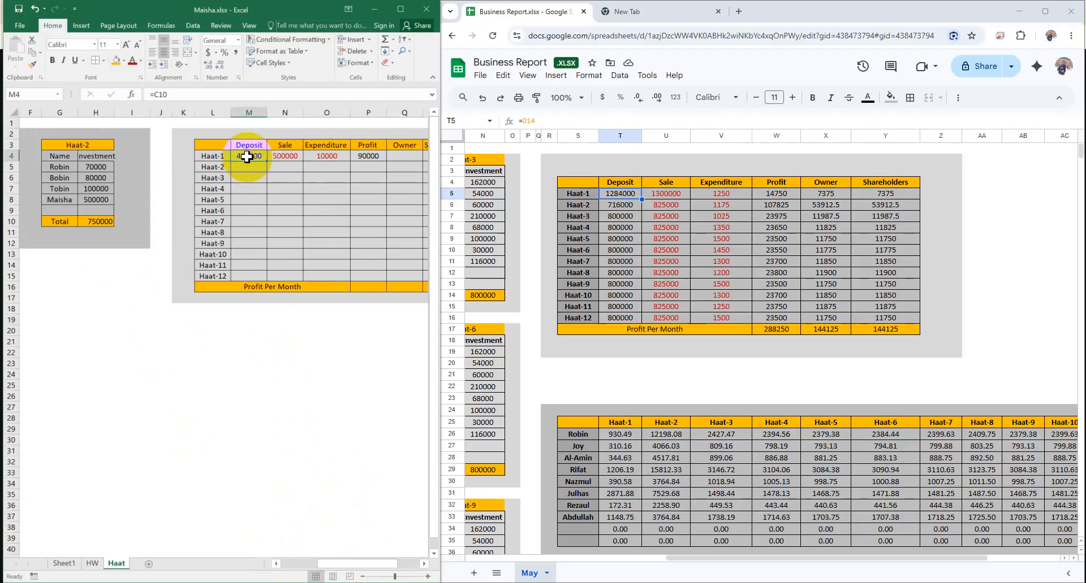
pyautogui.click(286, 157)
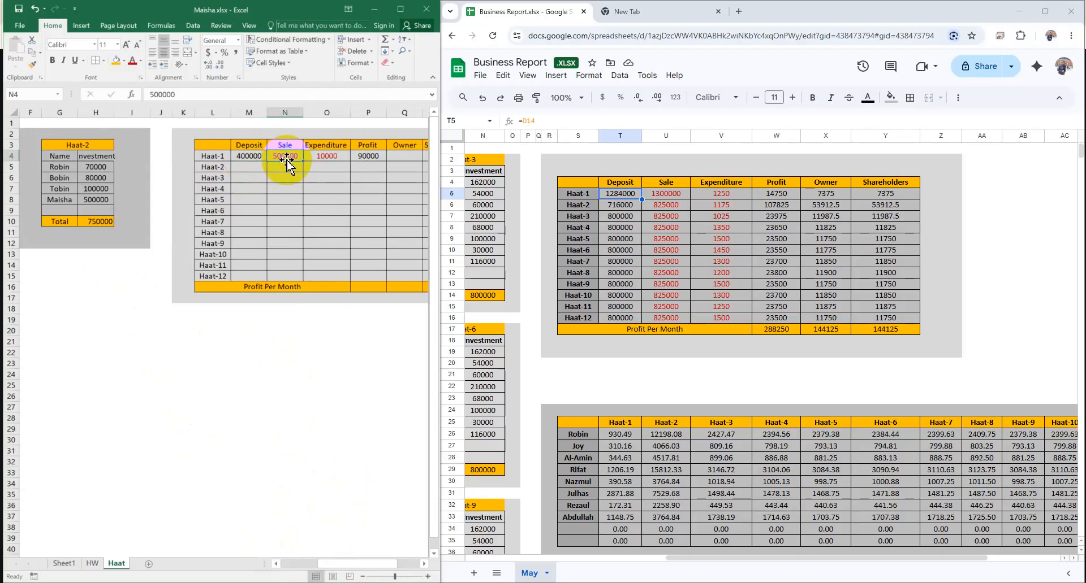
pyautogui.click(338, 146)
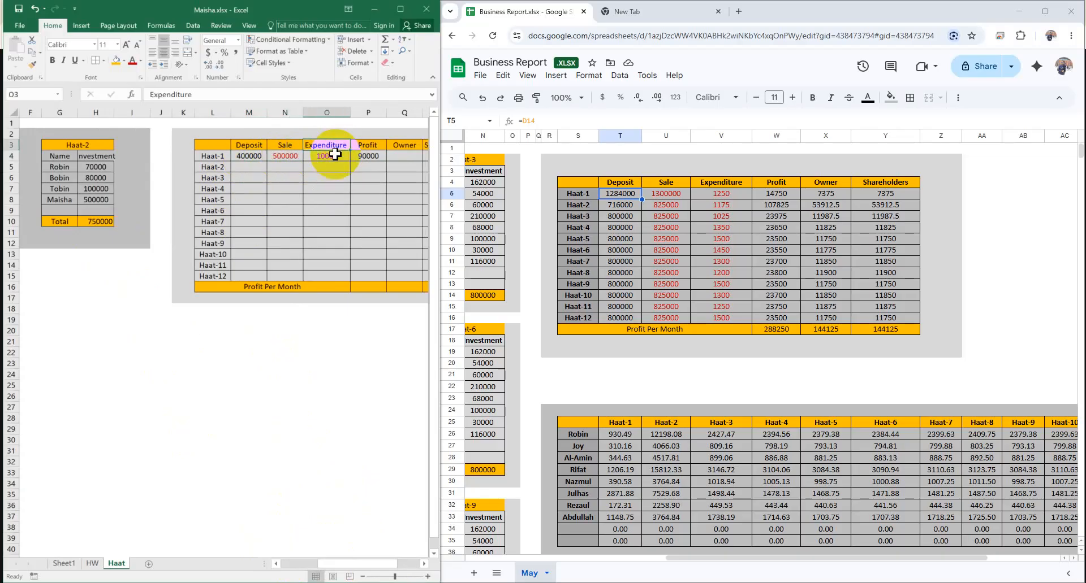
pyautogui.click(336, 154)
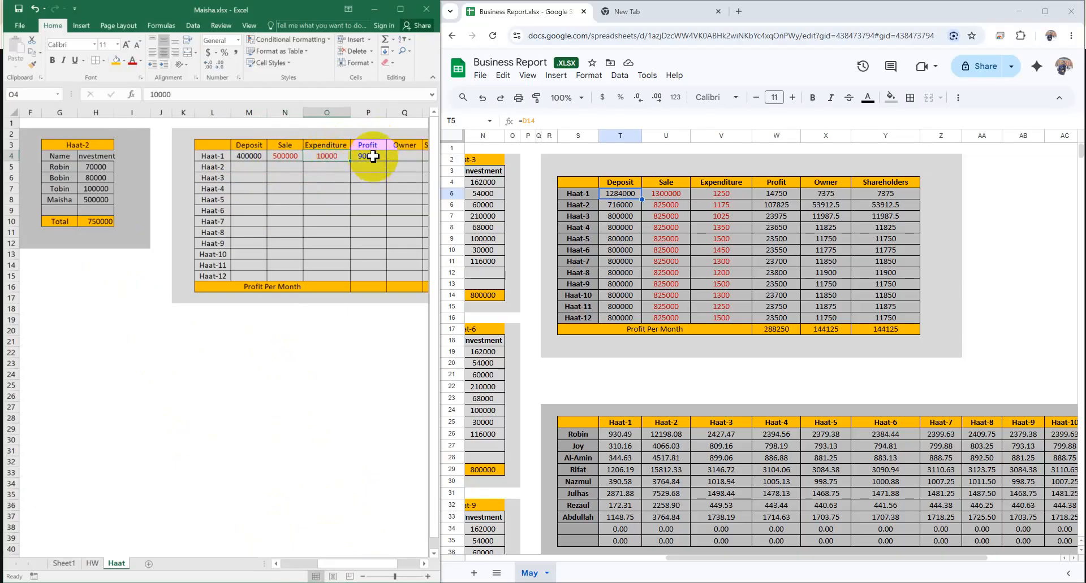
pyautogui.click(372, 157)
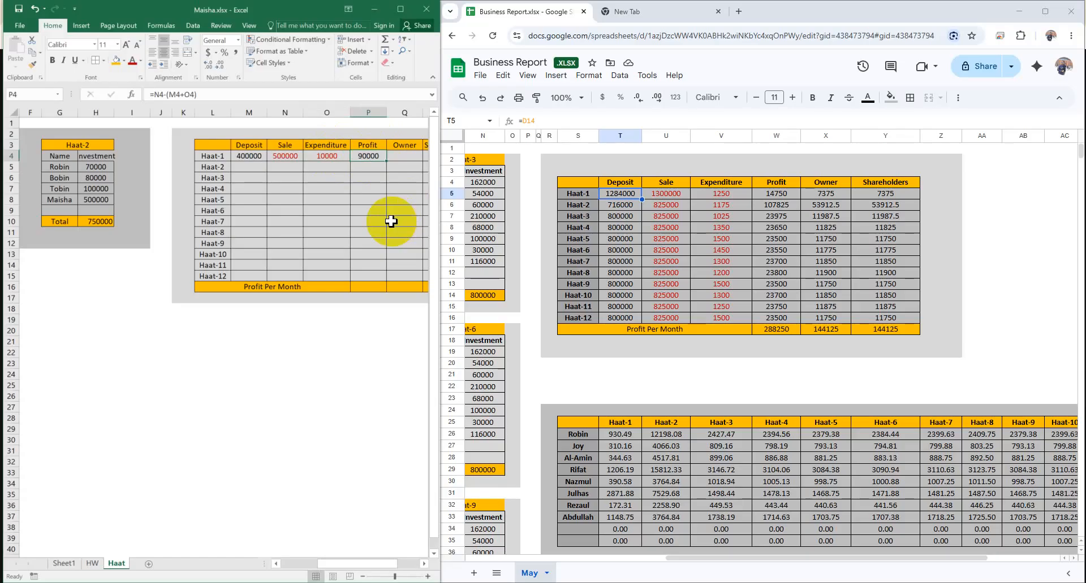
pyautogui.moveTo(375, 565); pyautogui.dragTo(397, 563)
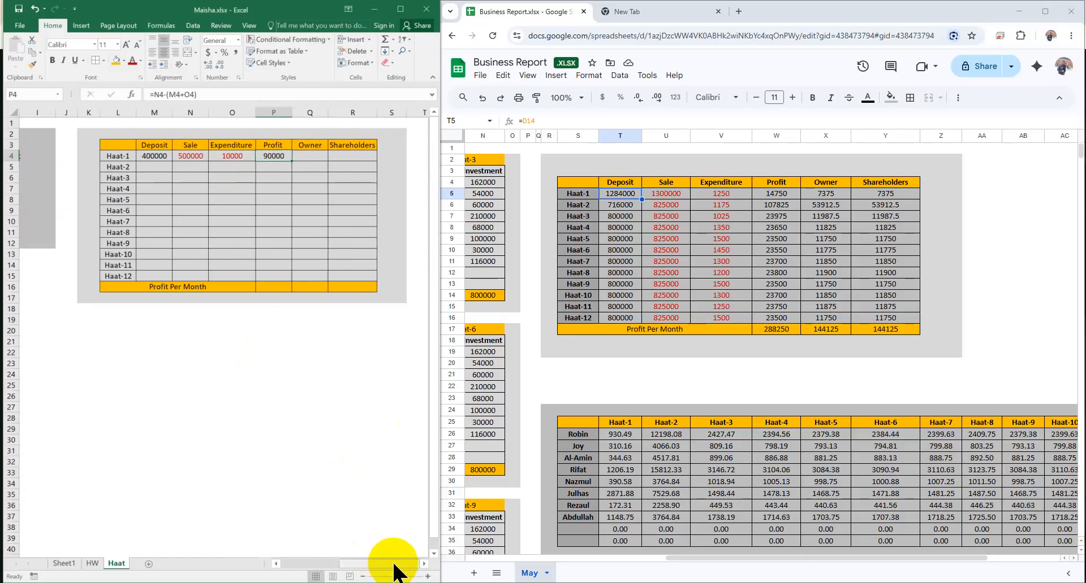
pyautogui.moveTo(383, 565); pyautogui.dragTo(314, 564)
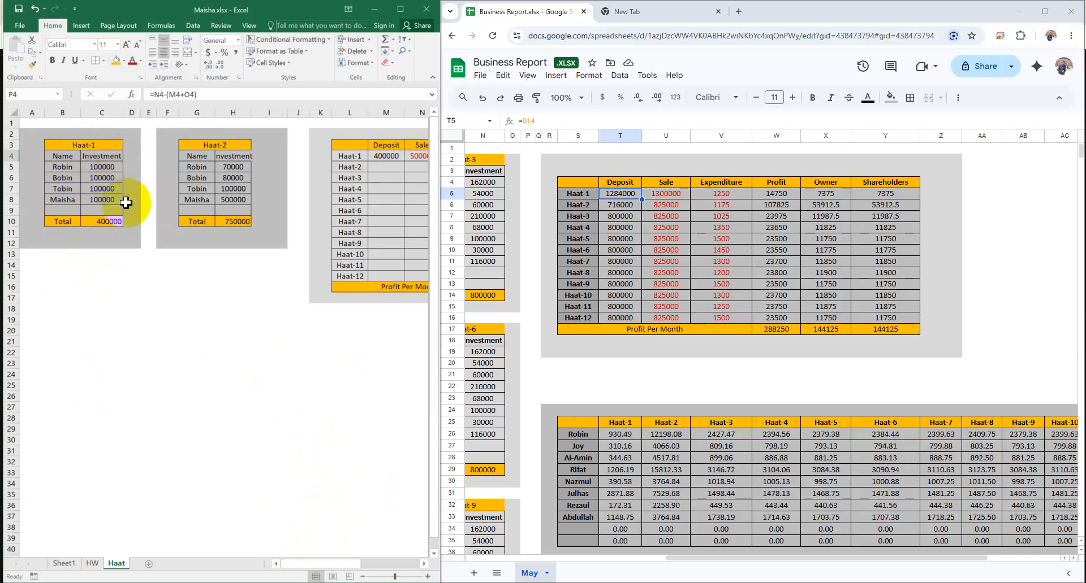
pyautogui.moveTo(316, 564); pyautogui.dragTo(387, 565)
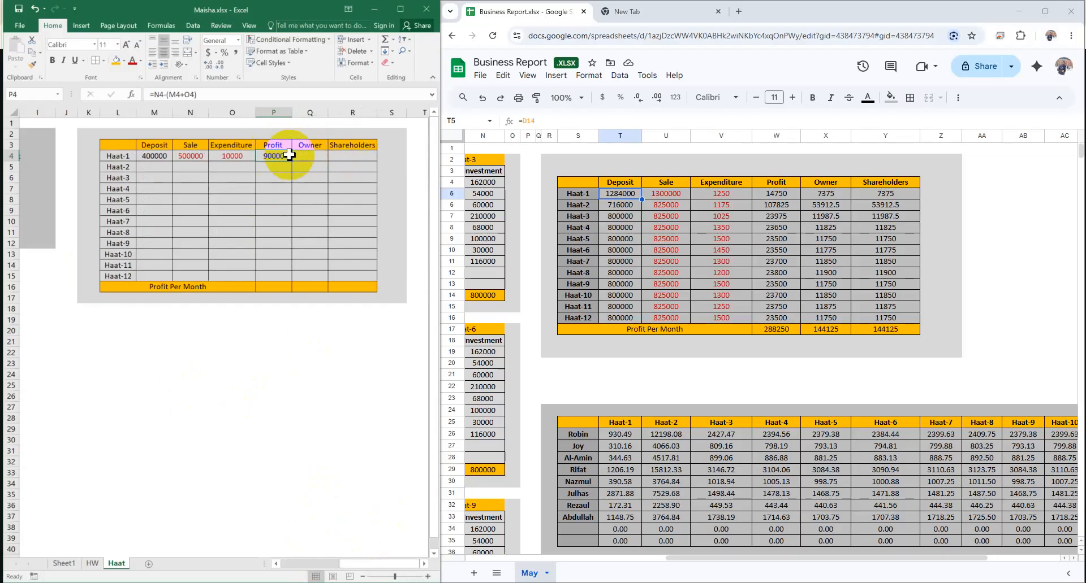
# Step: Calculate the owner's half of the Haat-1 profit in Q4 with the formula =P4/2
pyautogui.click(308, 157)
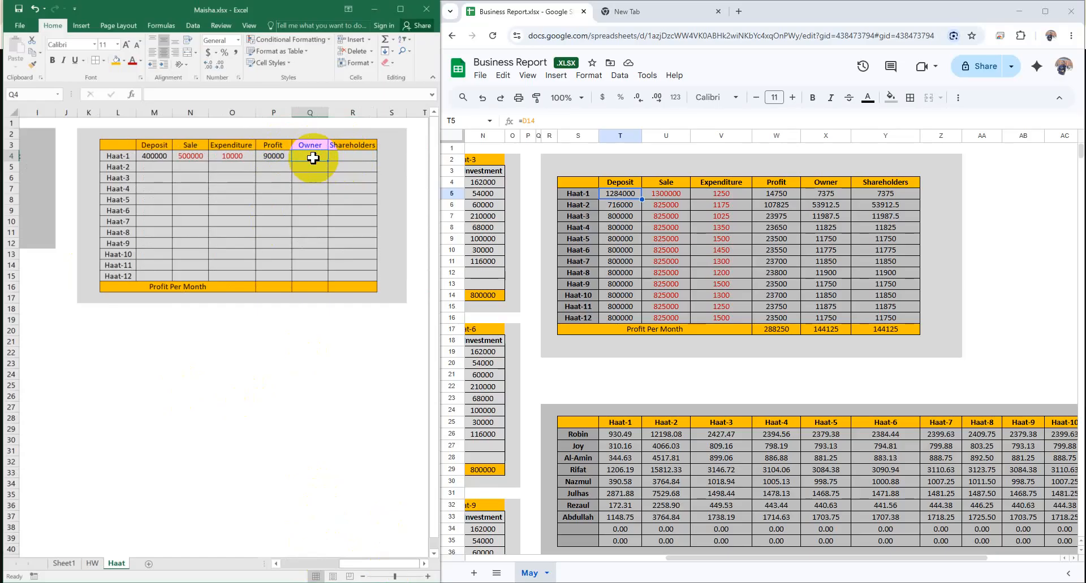
pyautogui.write('=')
pyautogui.click(276, 156)
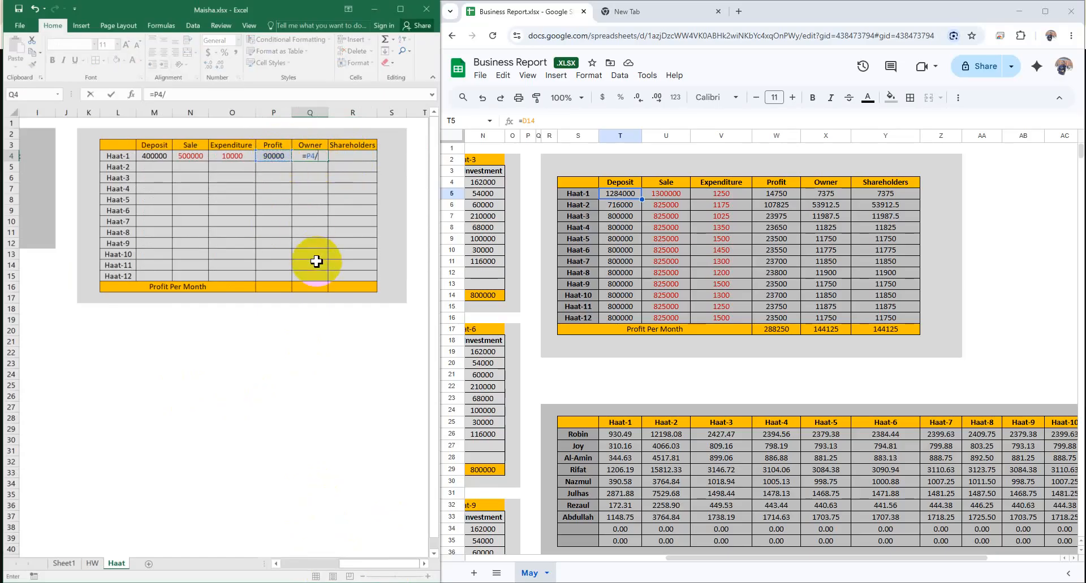
pyautogui.write('/2')
pyautogui.press('Return')
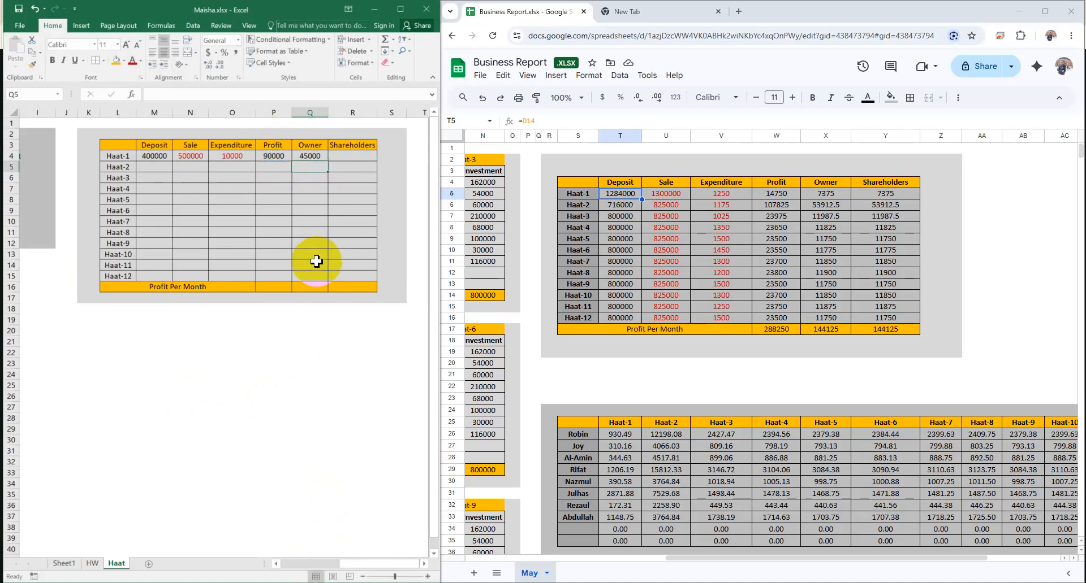
pyautogui.click(343, 159)
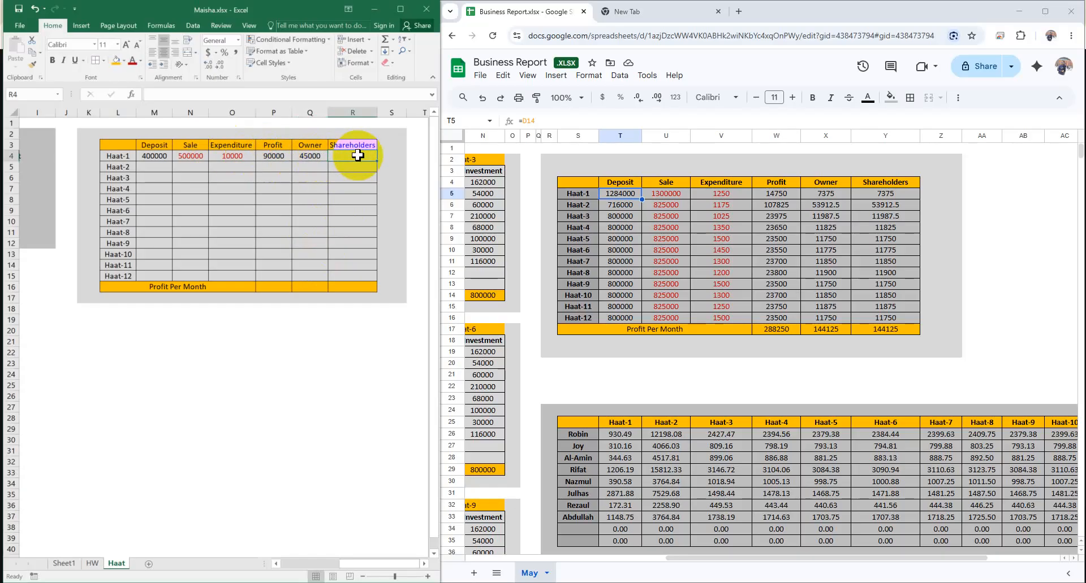
pyautogui.write('=P4/2')
pyautogui.press('BackSpace')
pyautogui.press('BackSpace')
pyautogui.press('BackSpace')
pyautogui.press('BackSpace')
pyautogui.click(309, 157)
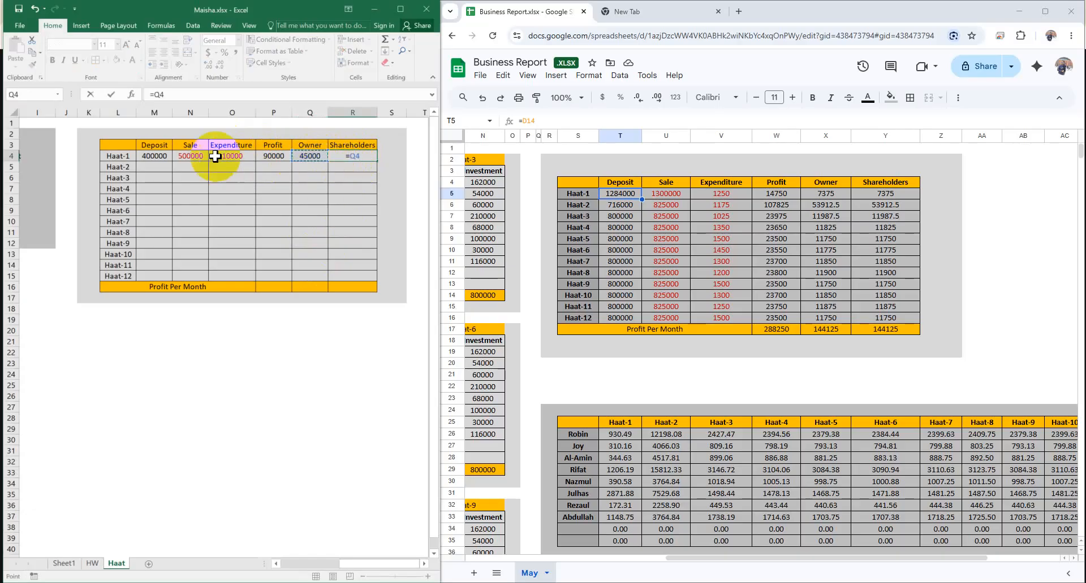
pyautogui.press('Return')
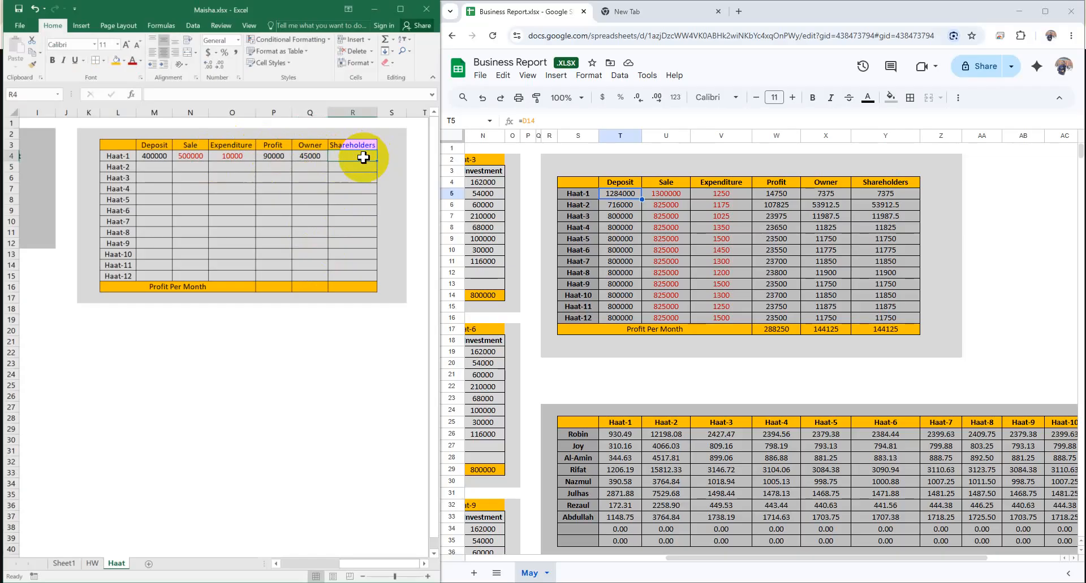
# Step: Calculate the shareholders' half of the Haat-1 profit in R4 with the formula =P4/2
pyautogui.write('=')
pyautogui.click(273, 156)
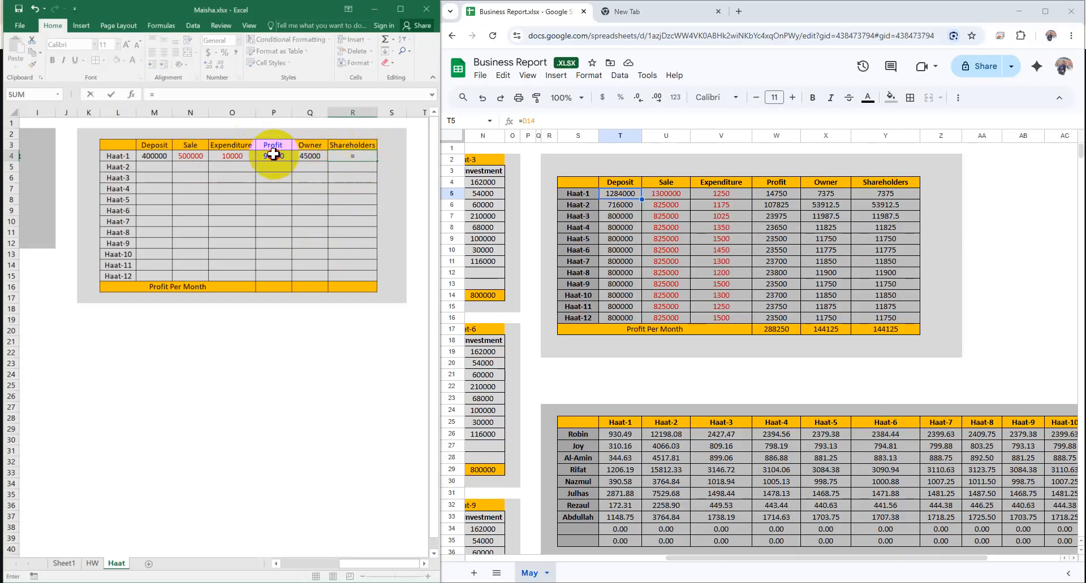
pyautogui.write('/2')
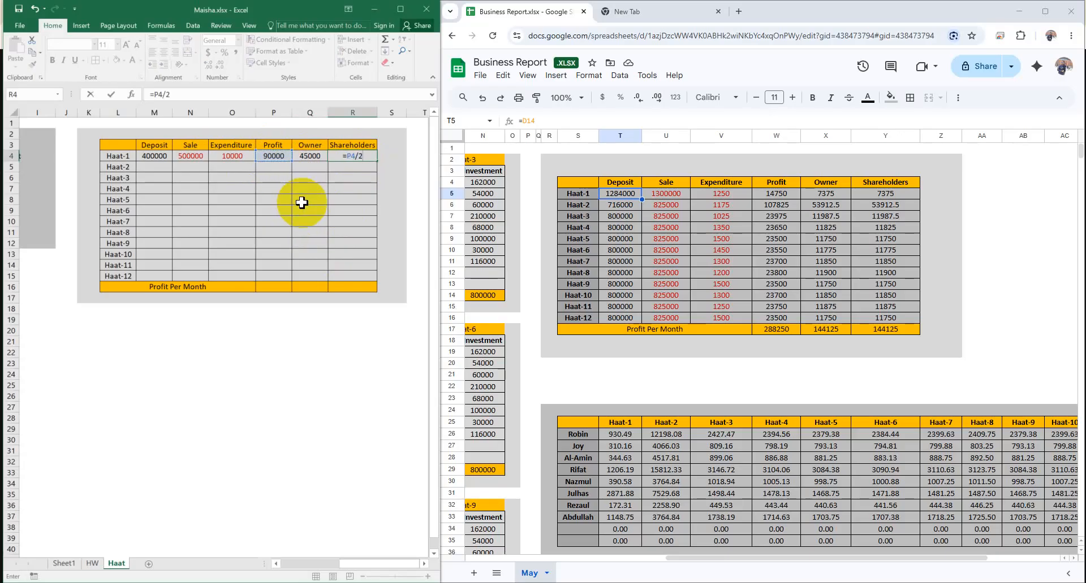
pyautogui.press('Return')
# Step: Check the contents and formulas of the Haat-1 summary row, from deposit through owner and shareholders, alongside the investment tables
pyautogui.click(311, 158)
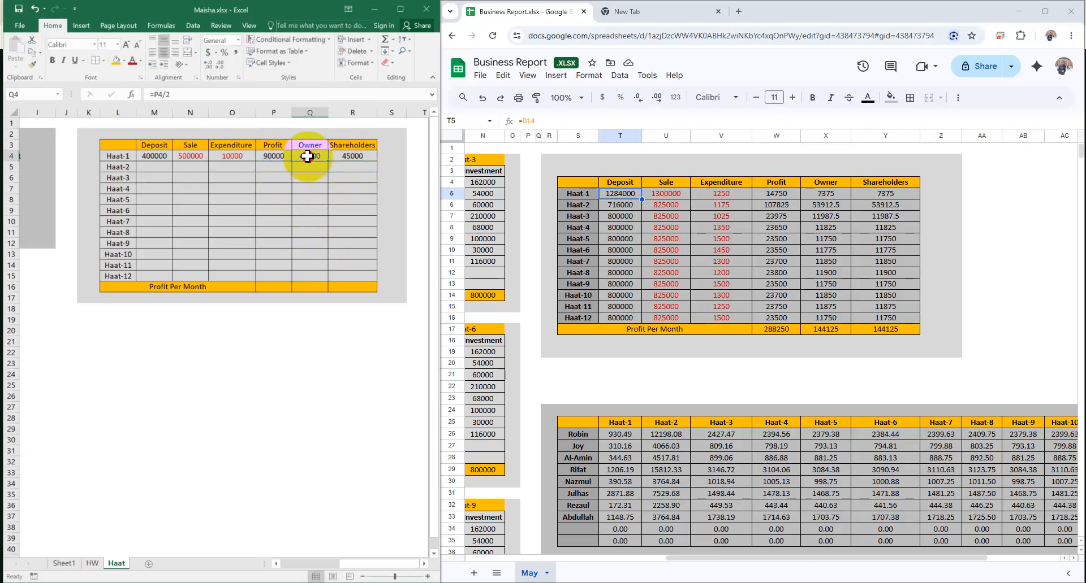
pyautogui.click(362, 156)
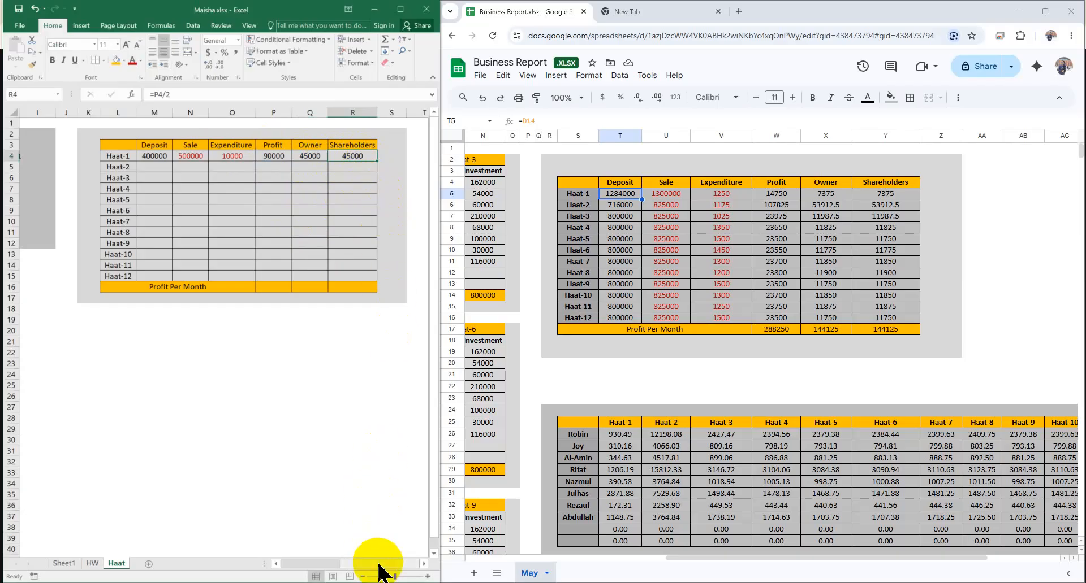
pyautogui.moveTo(378, 566); pyautogui.dragTo(314, 563)
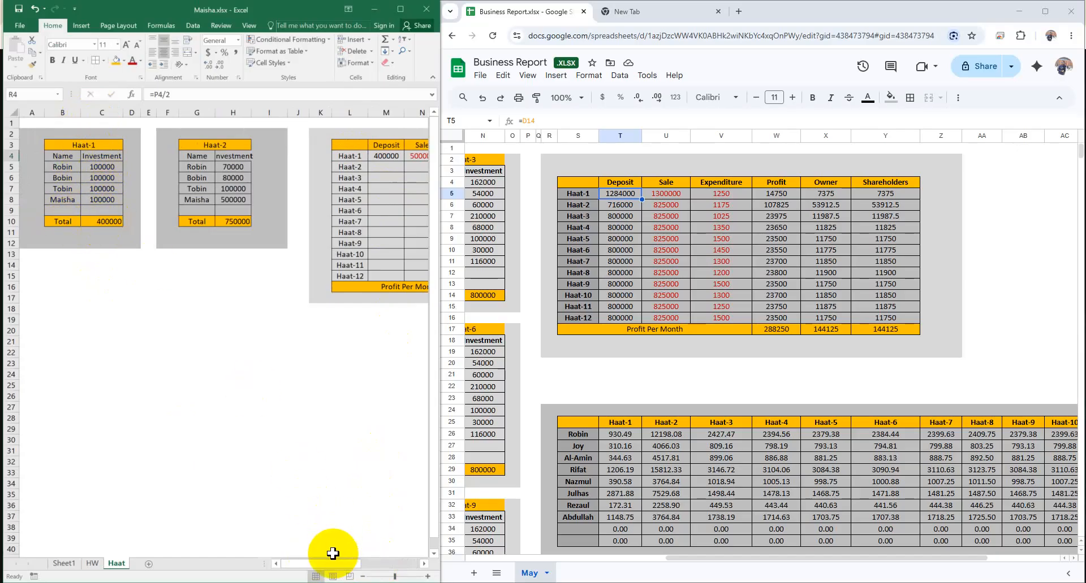
pyautogui.moveTo(330, 564); pyautogui.dragTo(383, 560)
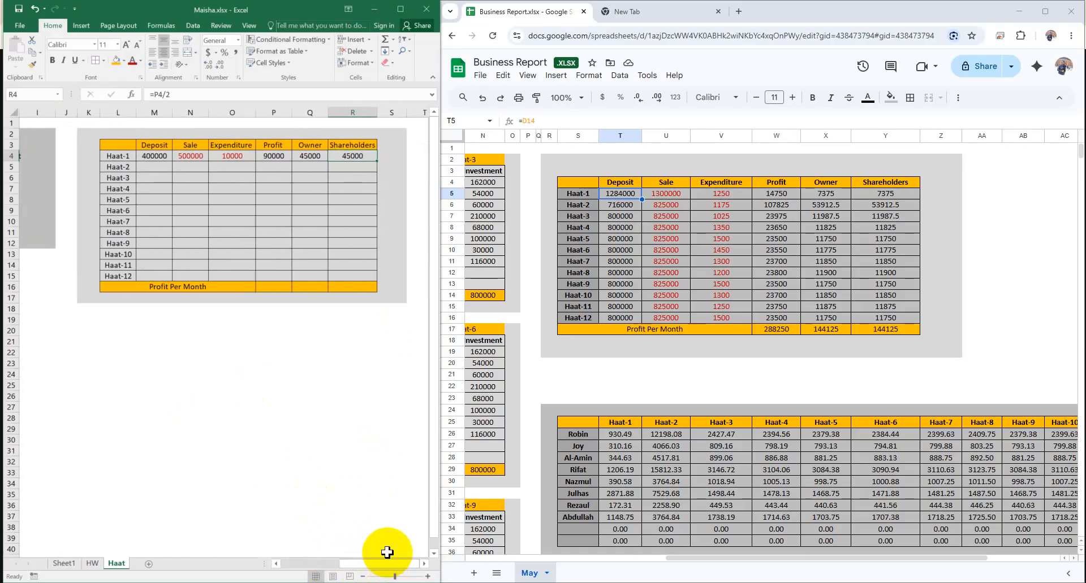
pyautogui.click(156, 157)
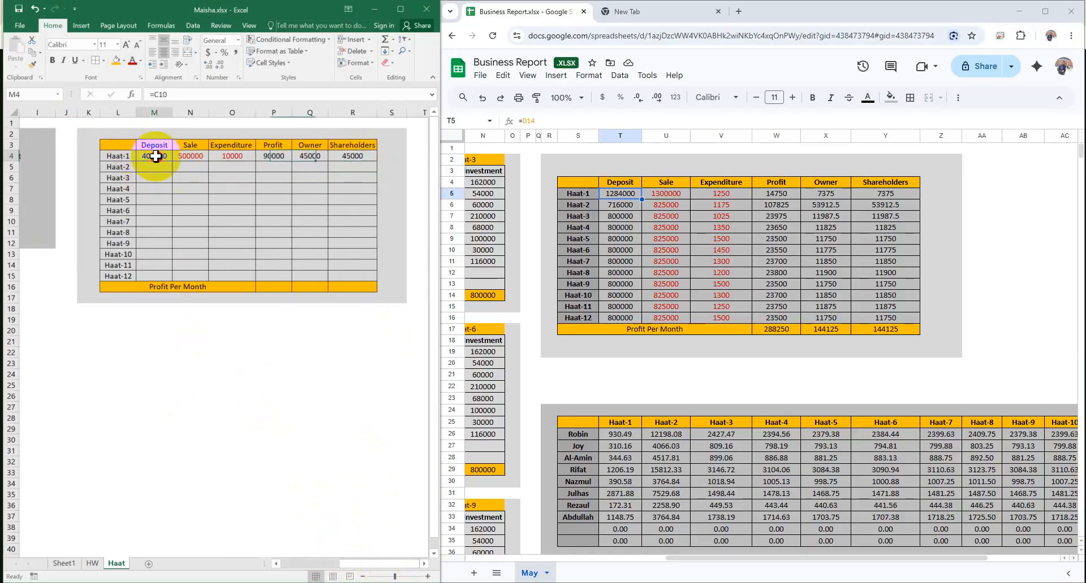
pyautogui.click(189, 157)
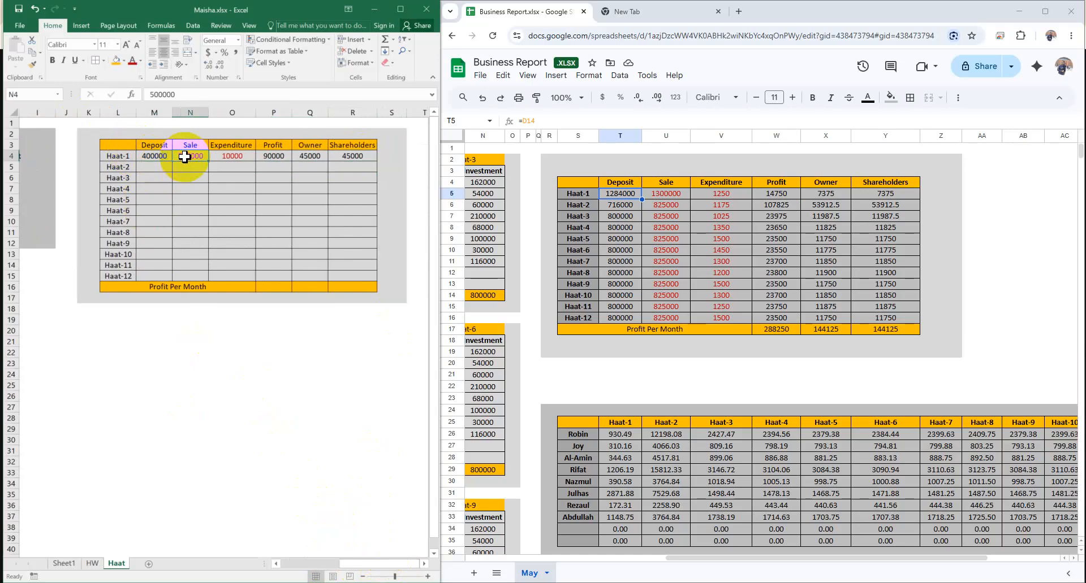
pyautogui.click(235, 157)
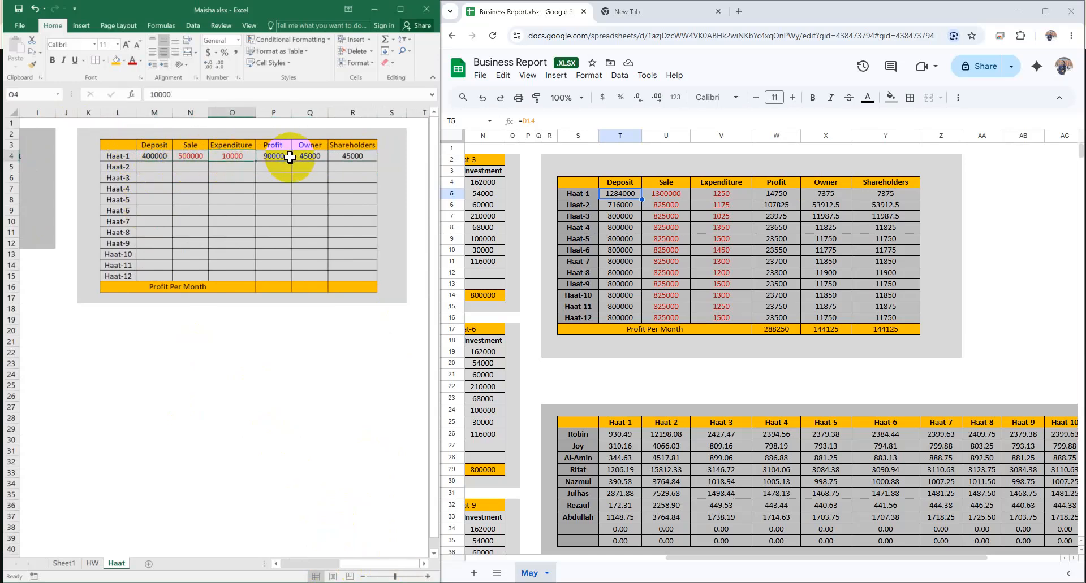
pyautogui.click(275, 155)
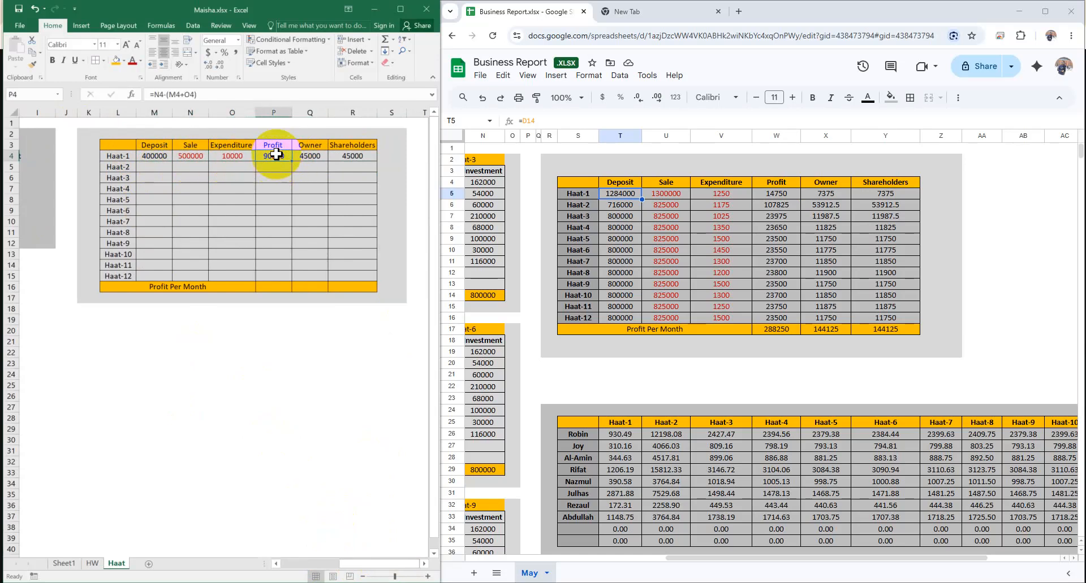
pyautogui.click(310, 158)
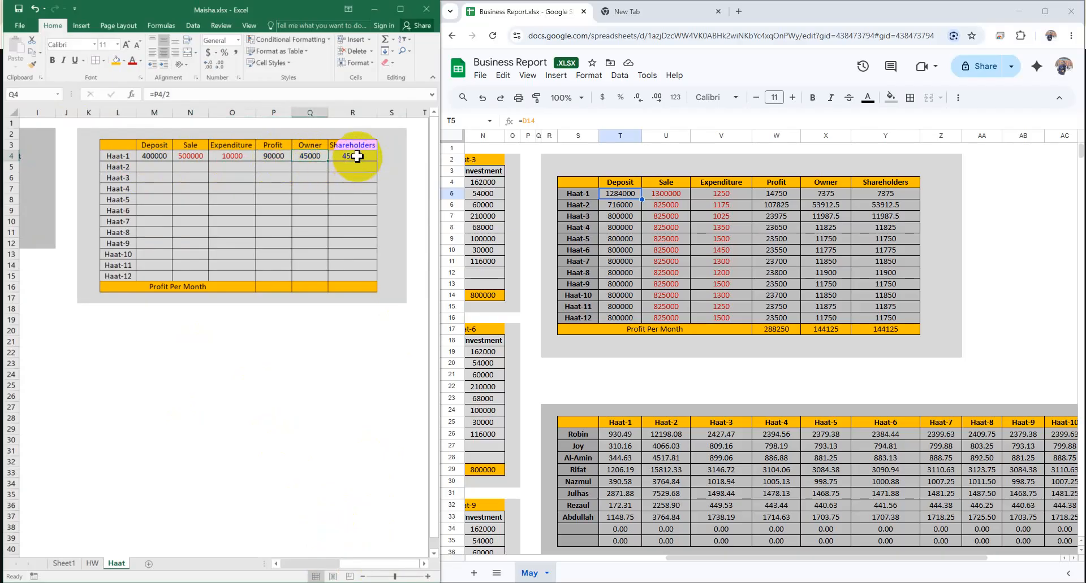
pyautogui.click(357, 157)
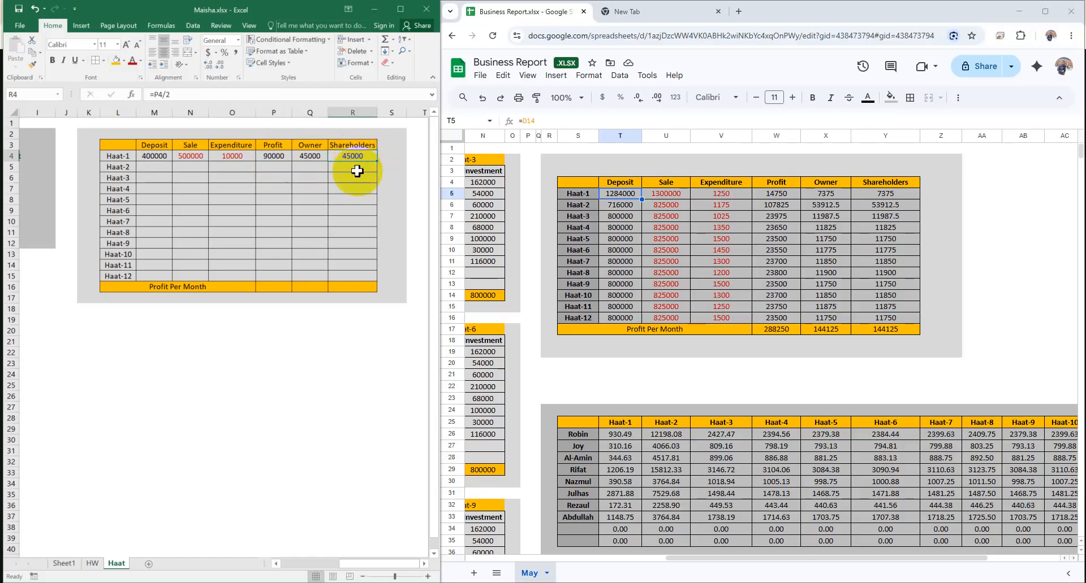
pyautogui.click(95, 351)
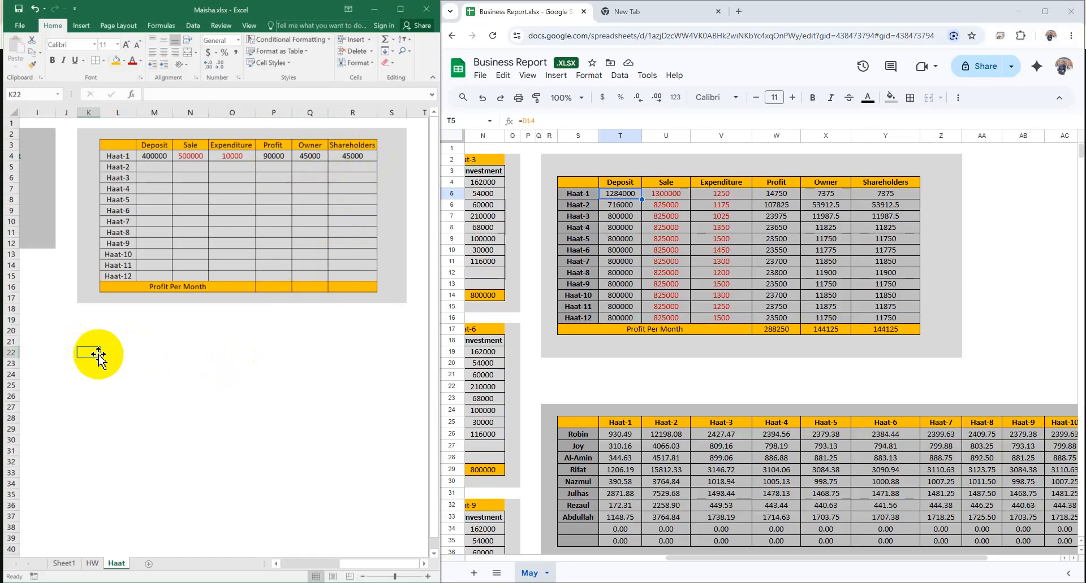
pyautogui.moveTo(365, 561)
pyautogui.mouseDown()
pyautogui.moveTo(347, 562)
pyautogui.moveTo(367, 561)
pyautogui.mouseUp()
pyautogui.click(308, 353)
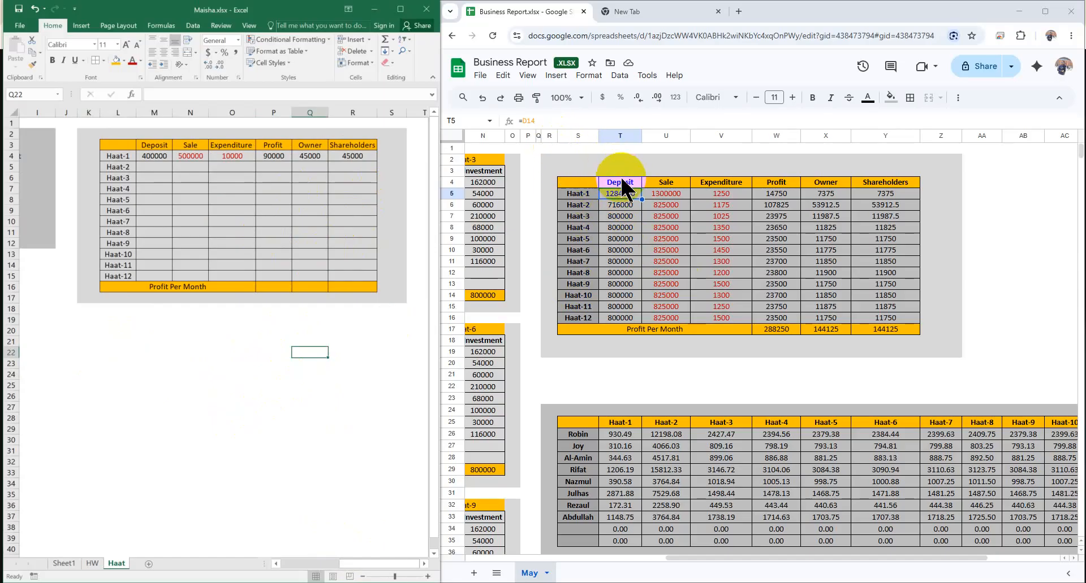
pyautogui.moveTo(371, 564); pyautogui.dragTo(291, 563)
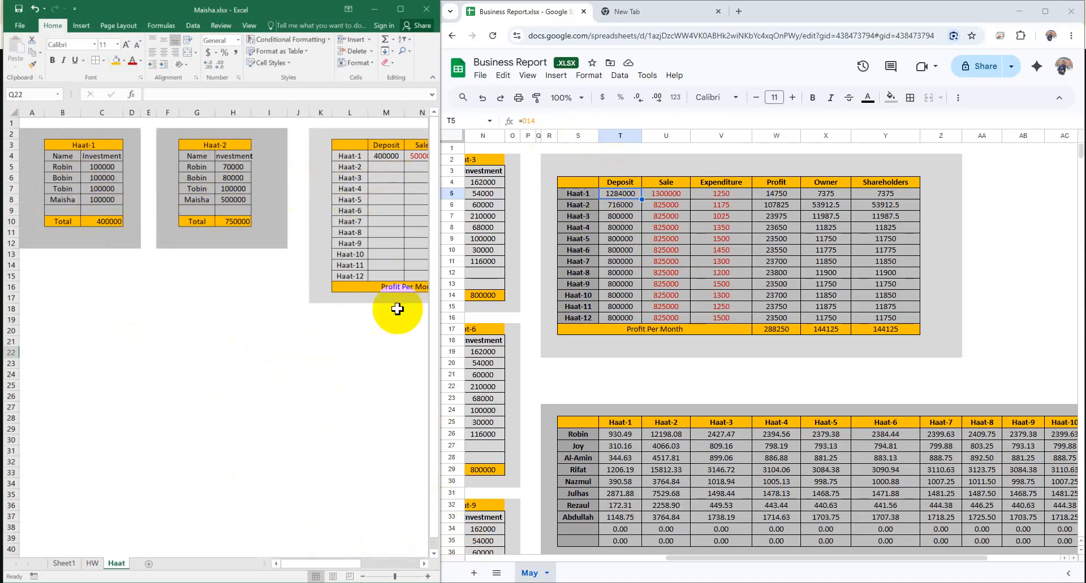
pyautogui.moveTo(341, 563)
pyautogui.mouseDown()
pyautogui.moveTo(394, 564)
pyautogui.moveTo(340, 557)
pyautogui.mouseUp()
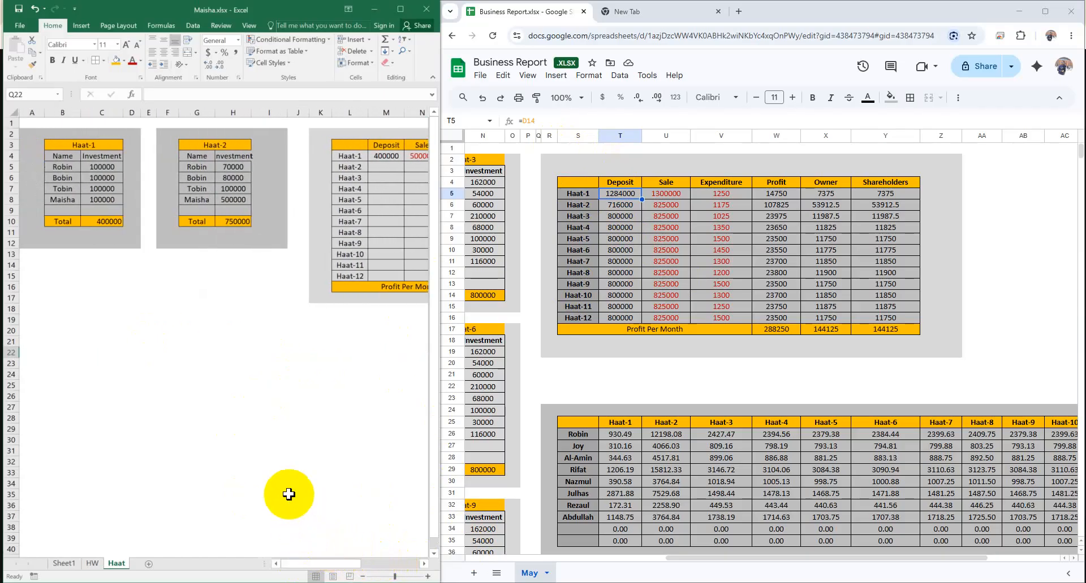